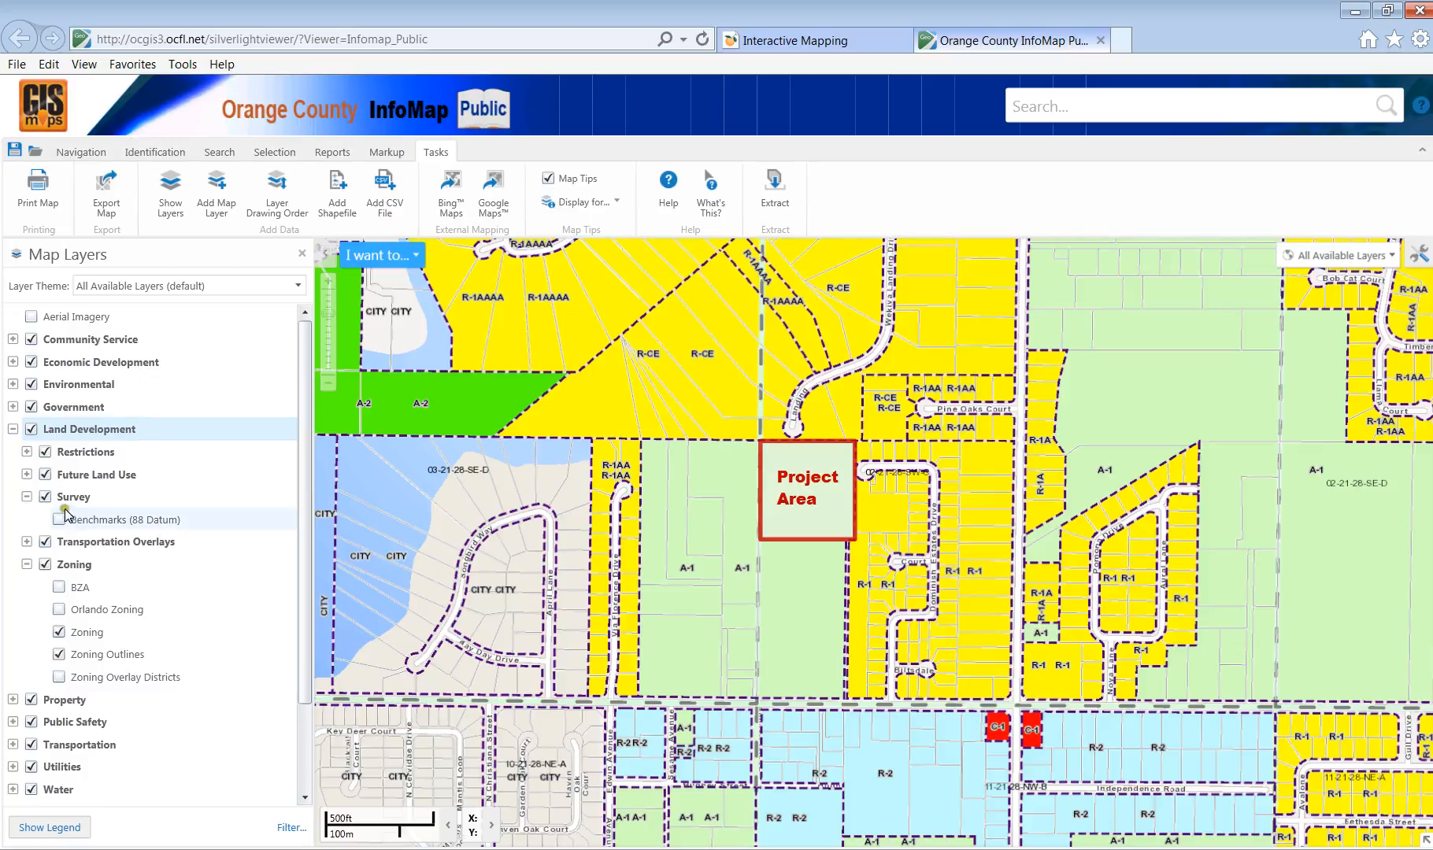
Turn off Zoning and Zoning Outlines, collapse both groups, and toggle Aerial Imagery on and off.
left_click(59, 632)
left_click(58, 655)
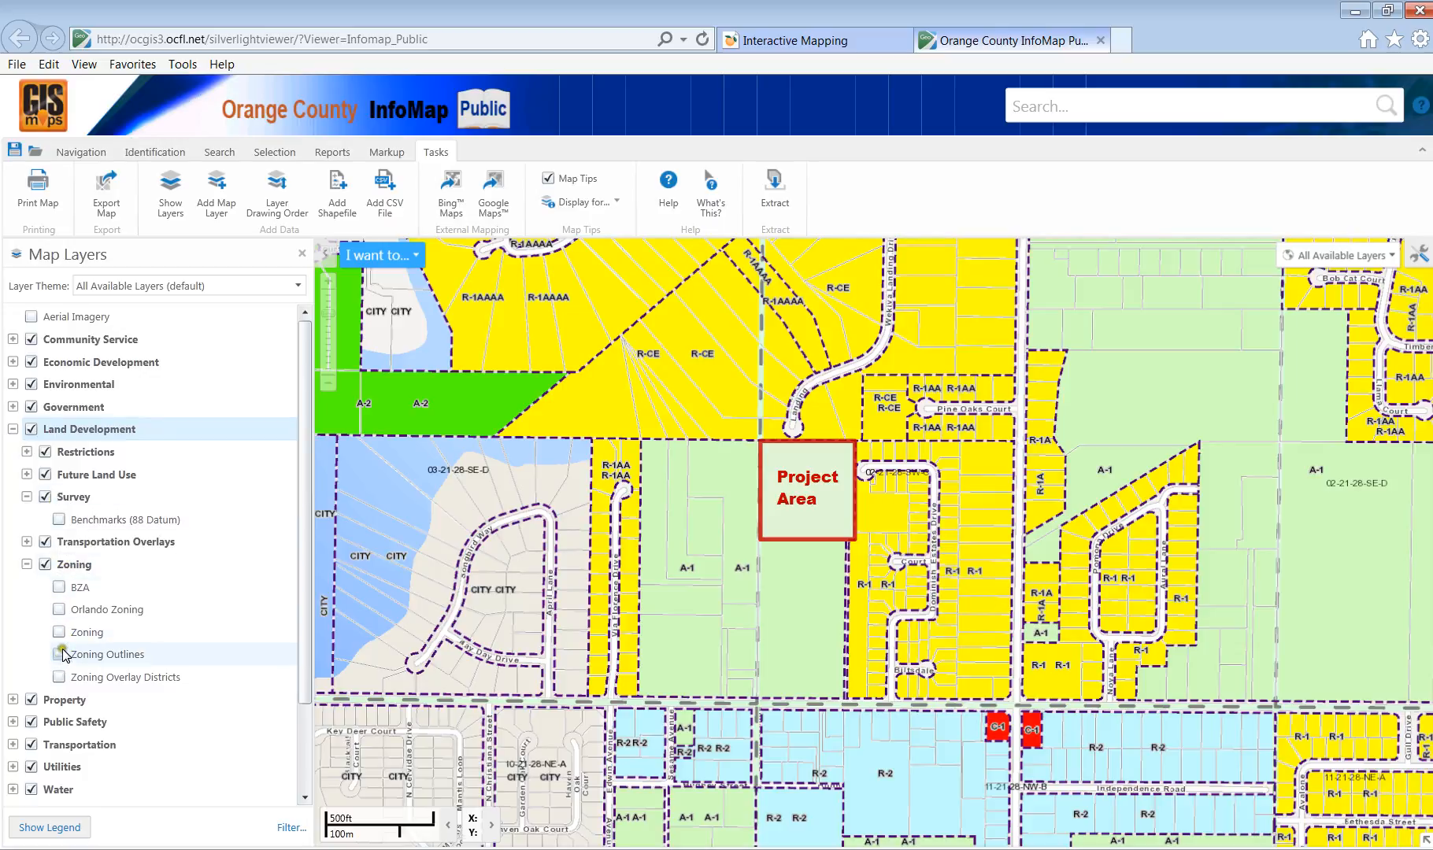
left_click(26, 565)
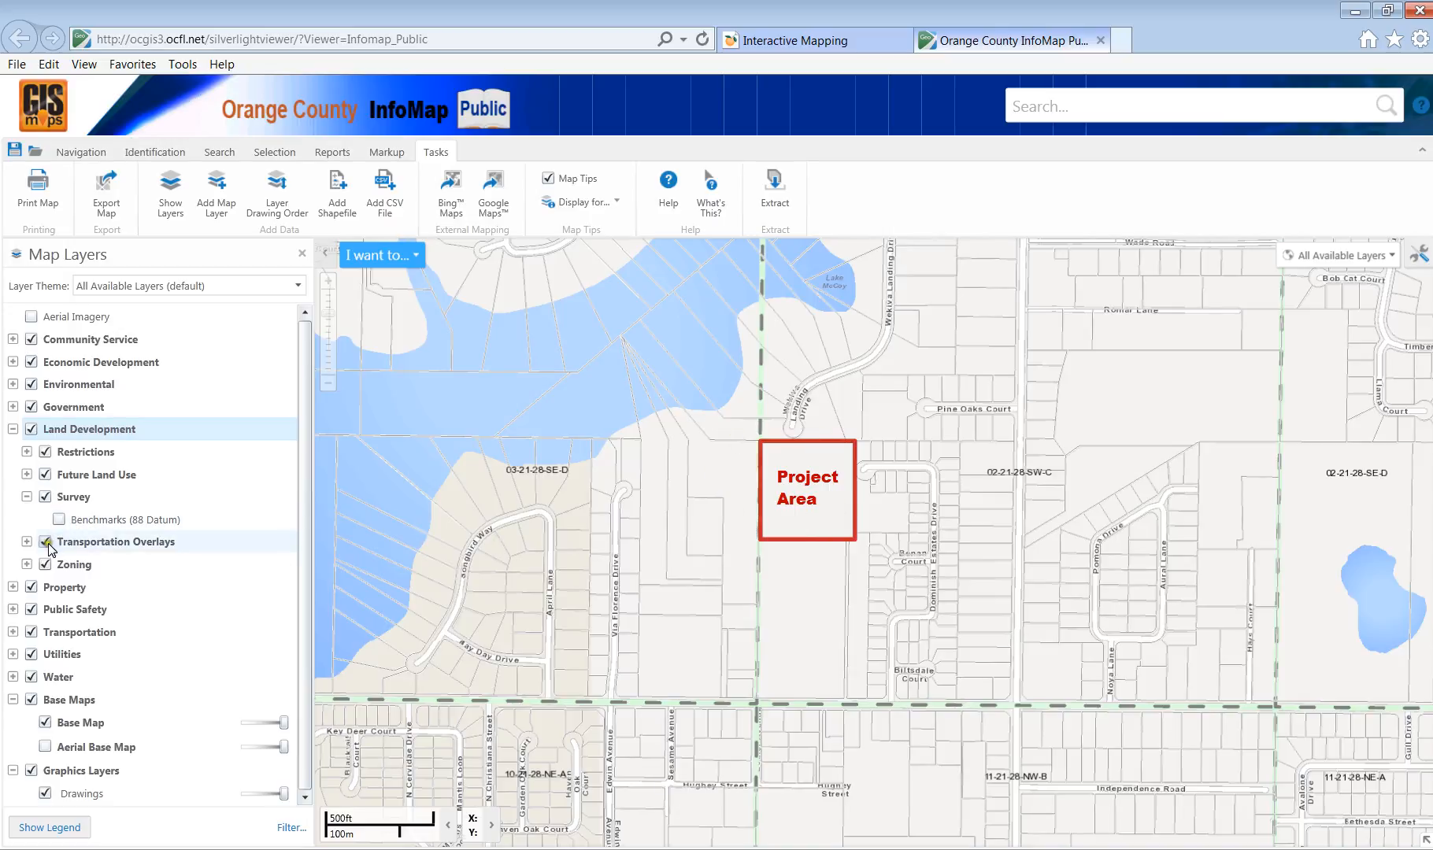
left_click(13, 429)
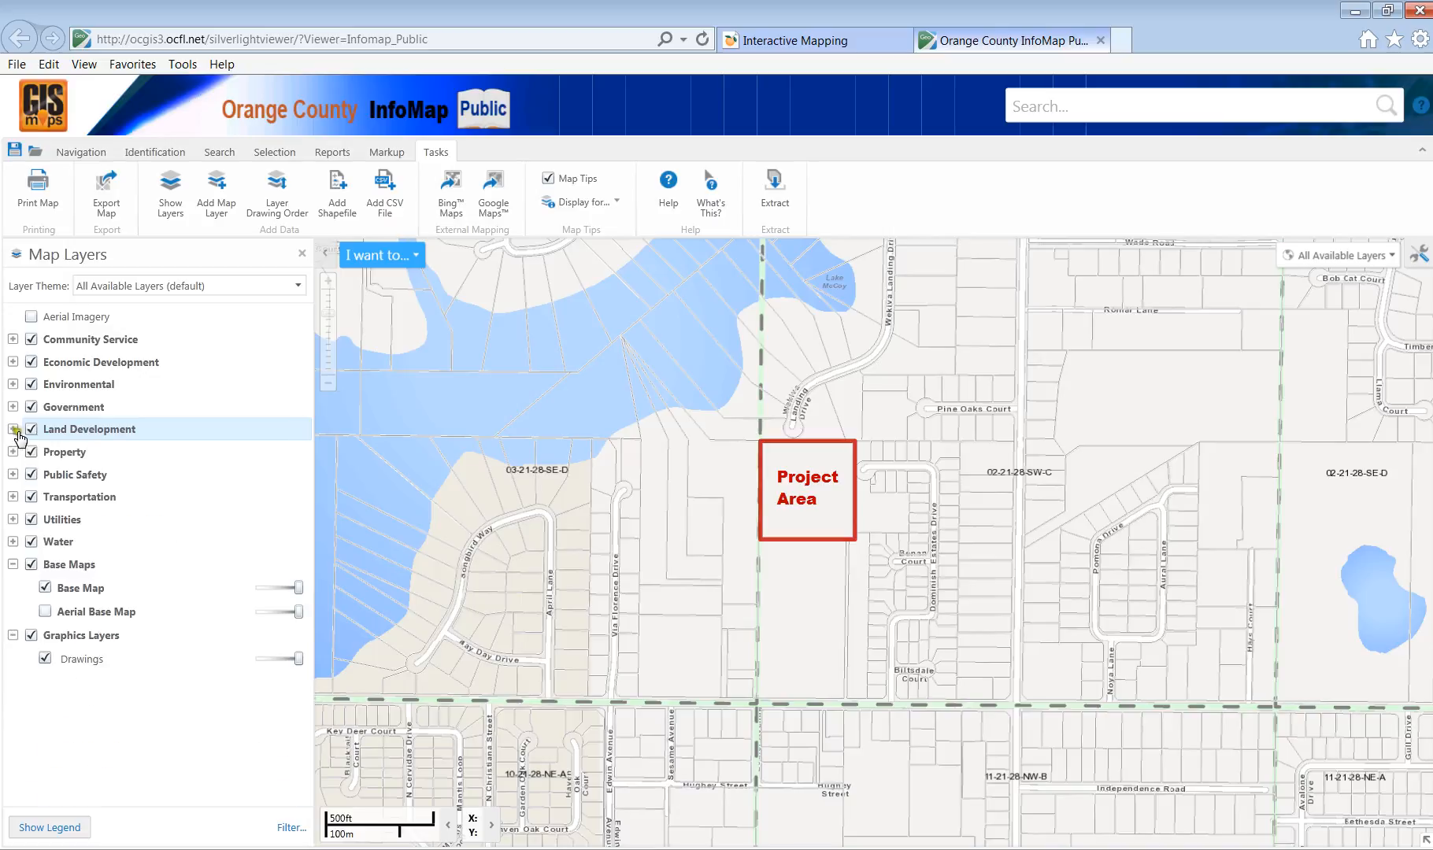
left_click(31, 319)
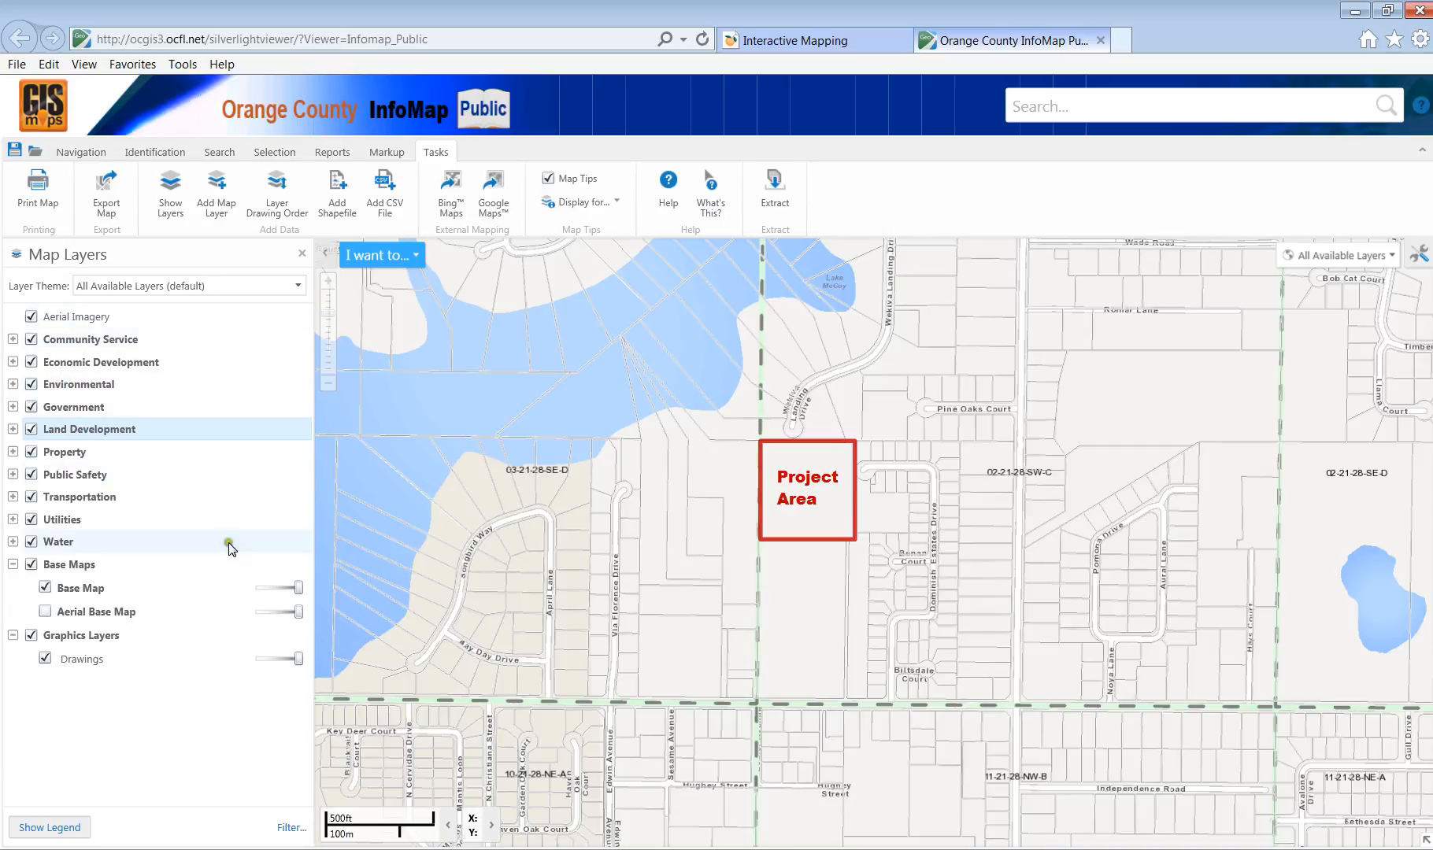
left_click(30, 316)
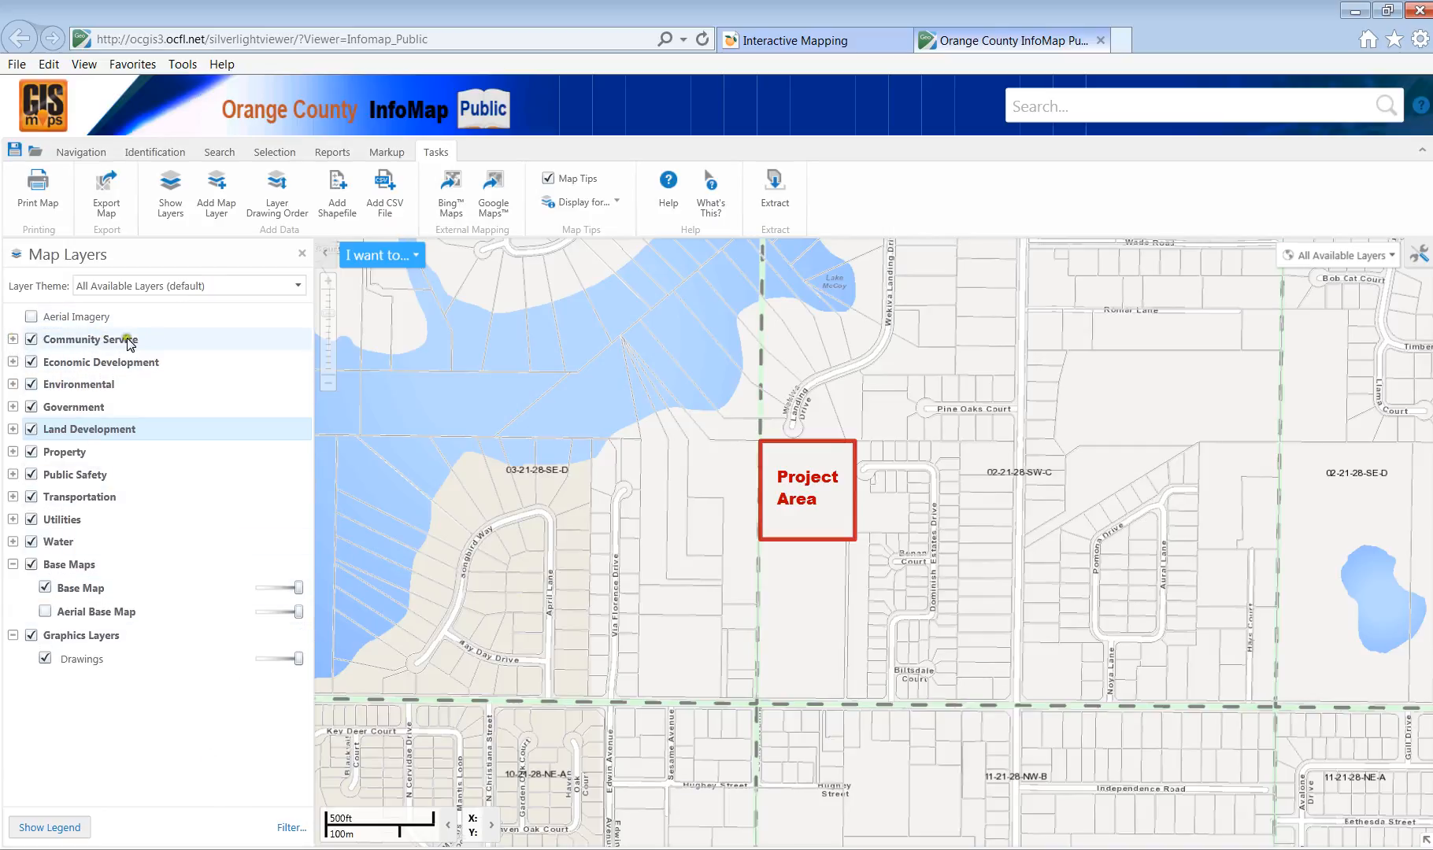
Browse the Code Enforcement, Health, Neighborhood and Public Services subgroups, then expand Economic Development.
left_click(13, 339)
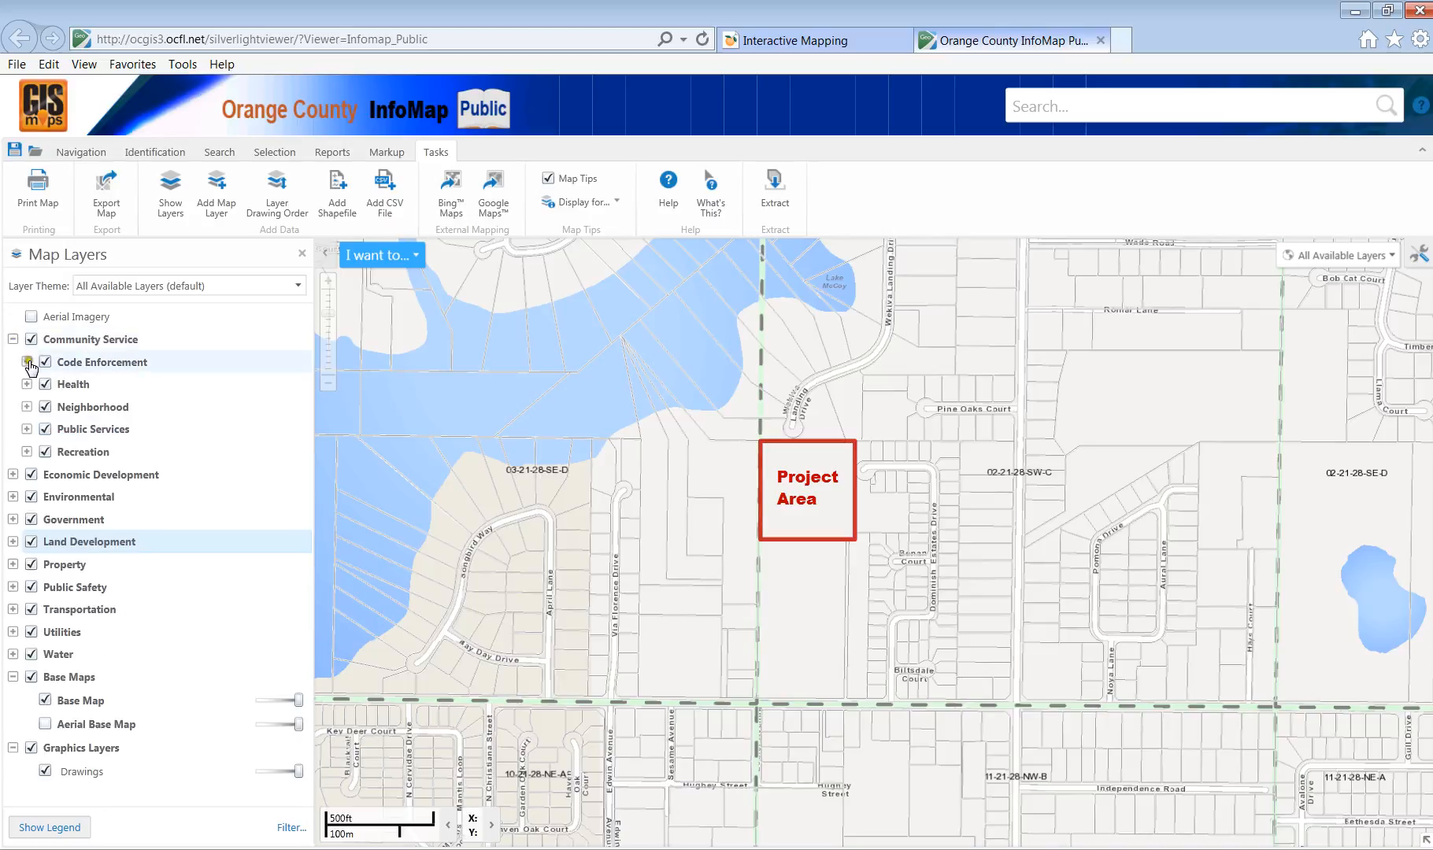
left_click(27, 362)
left_click(27, 363)
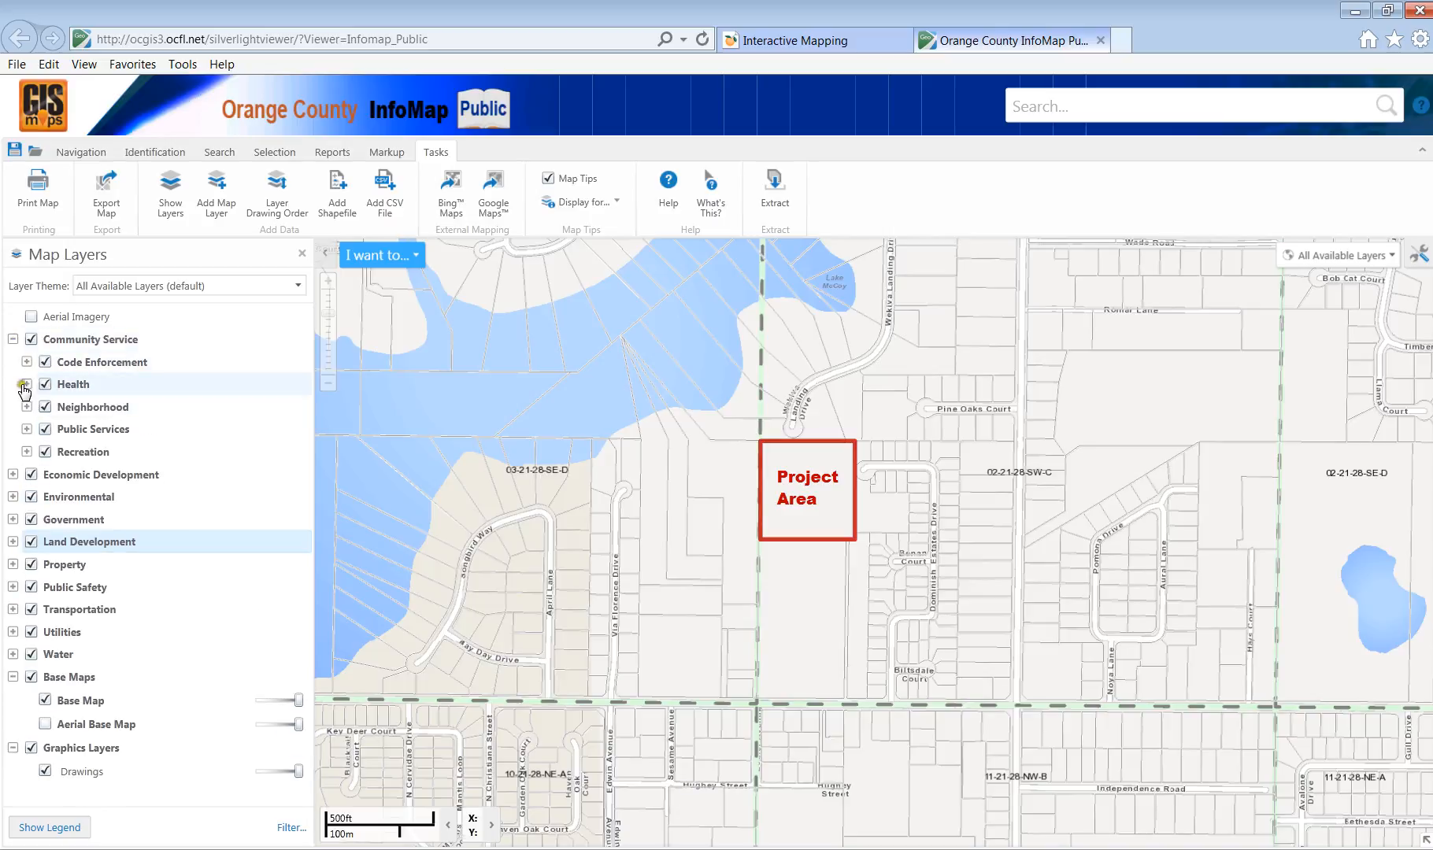
left_click(27, 386)
left_click(27, 385)
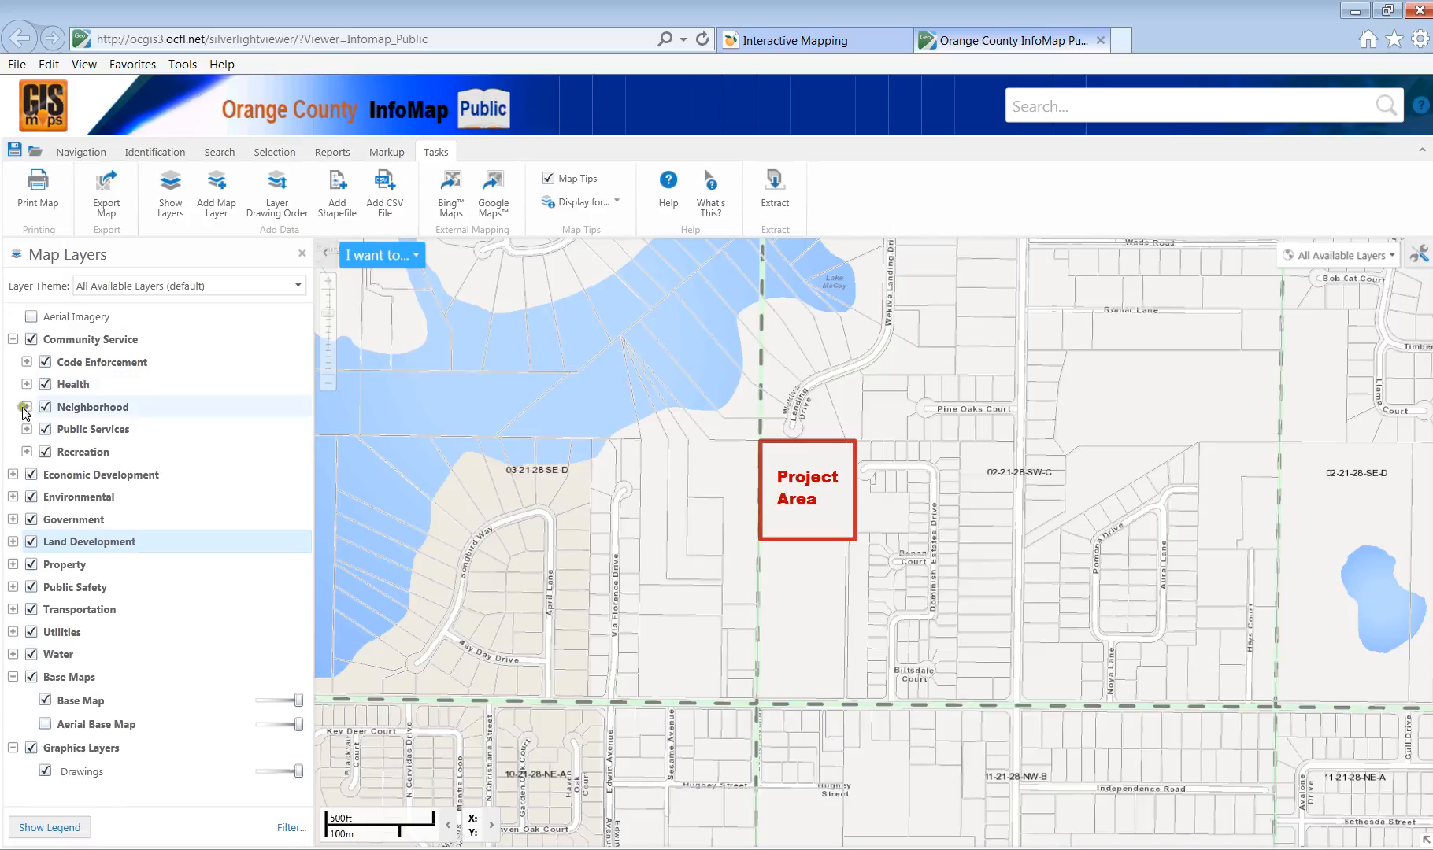
left_click(27, 407)
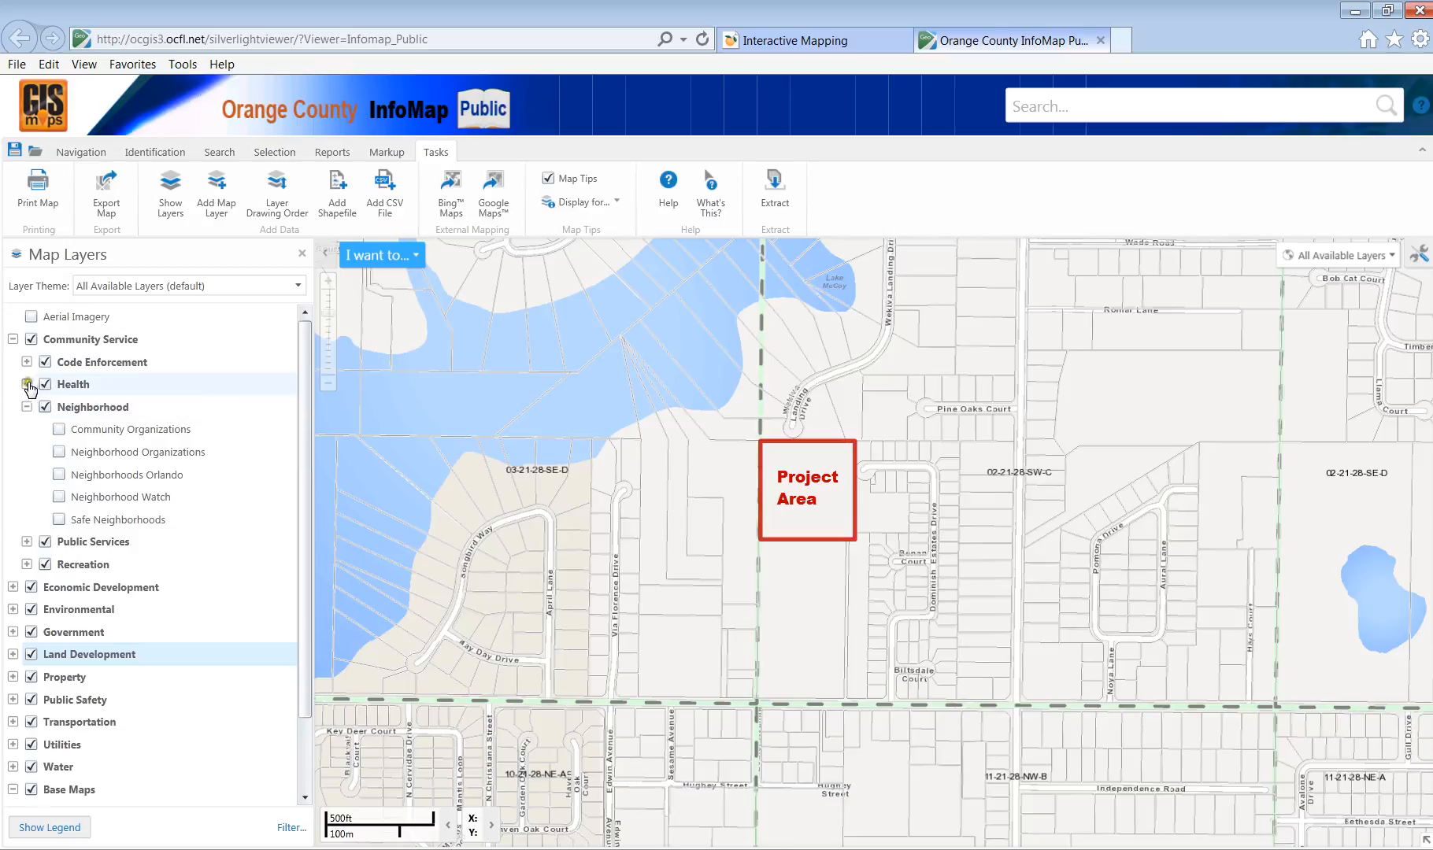
left_click(27, 543)
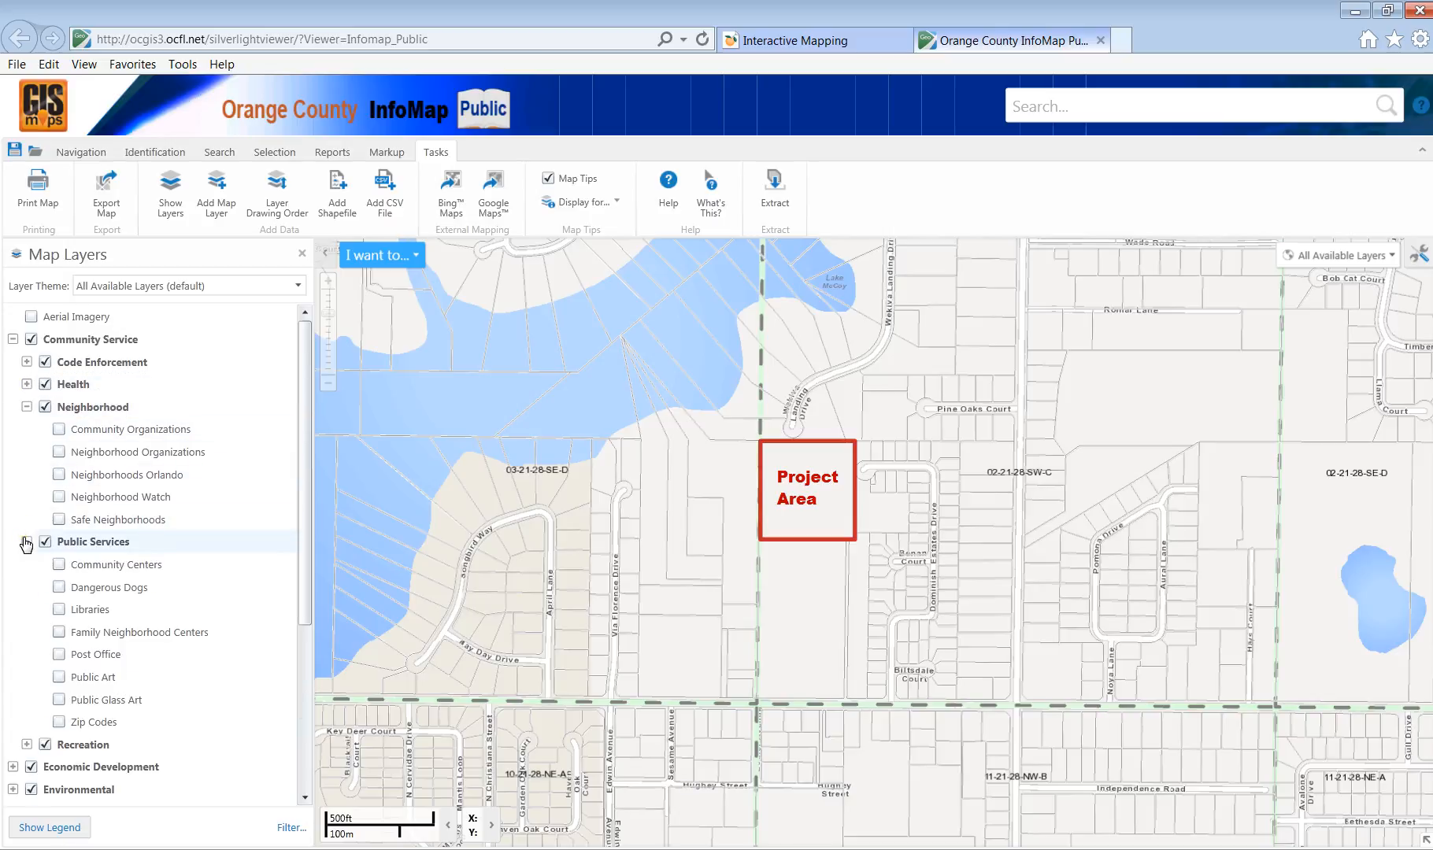
left_click(27, 407)
left_click(27, 429)
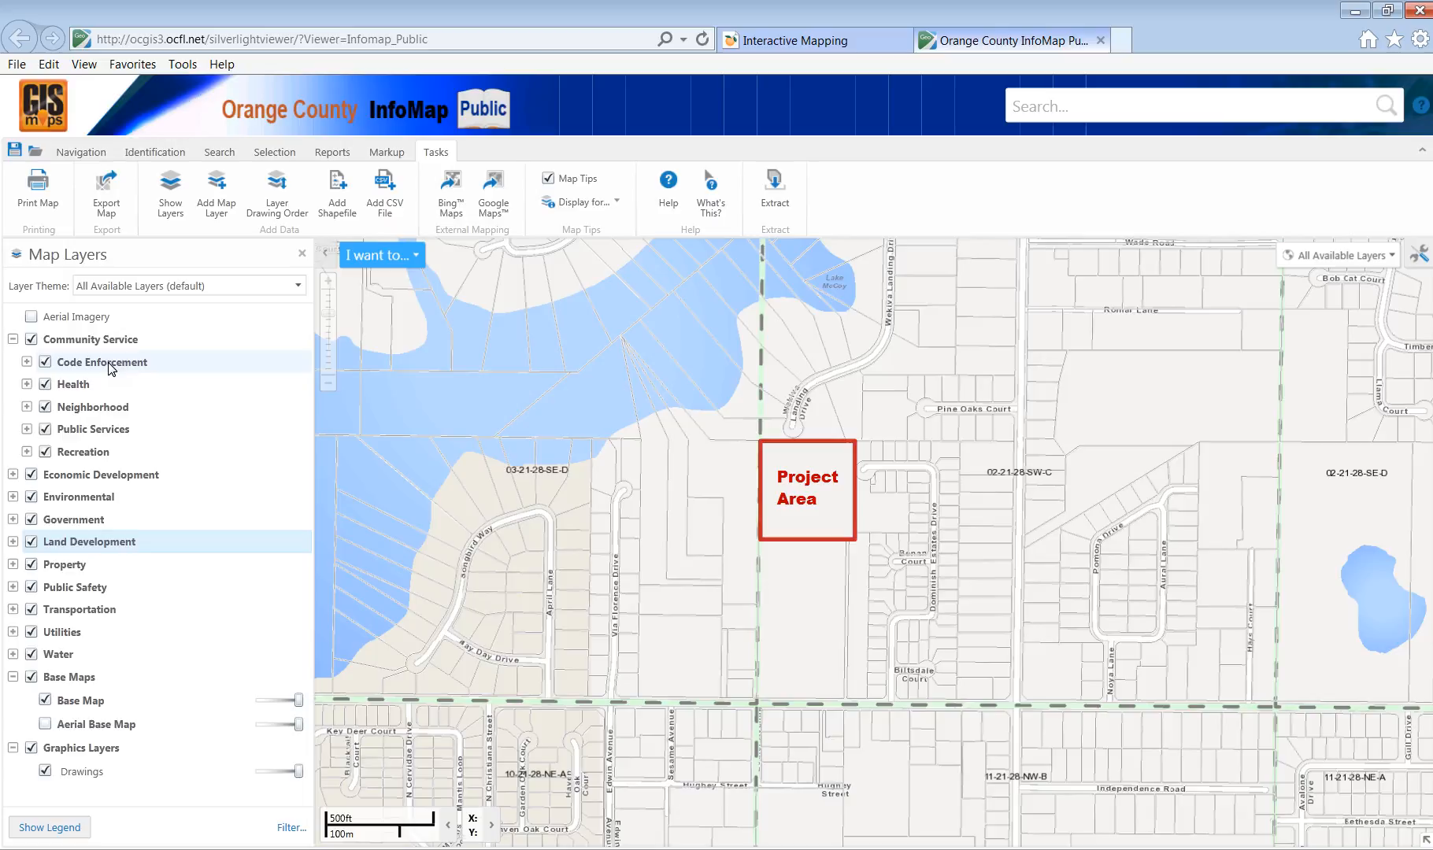
left_click(12, 339)
left_click(12, 361)
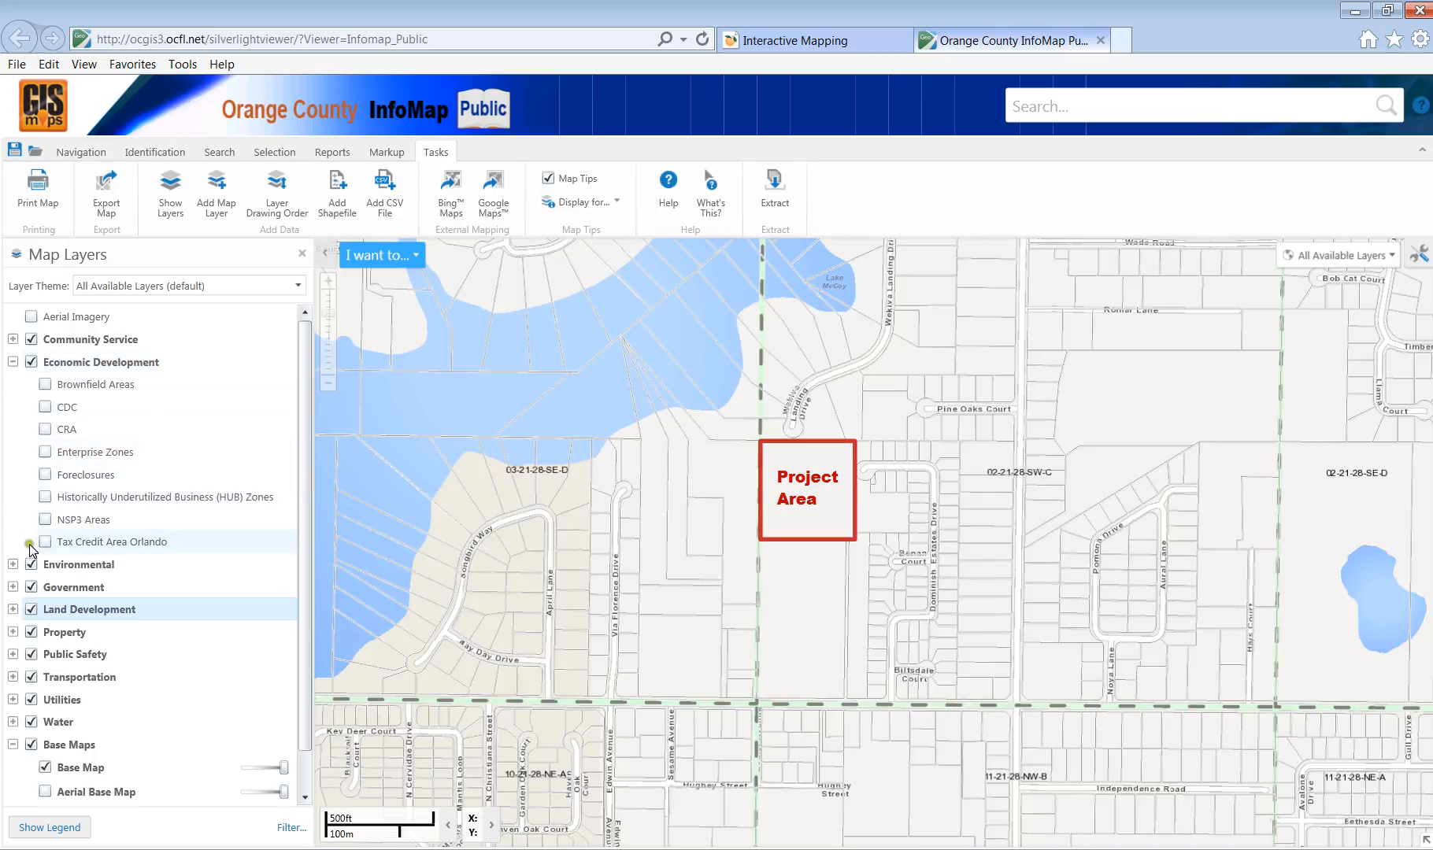
Try the Foreclosures, Enterprise Zones and CRA layers on and off, ending with Foreclosures shown.
left_click(45, 475)
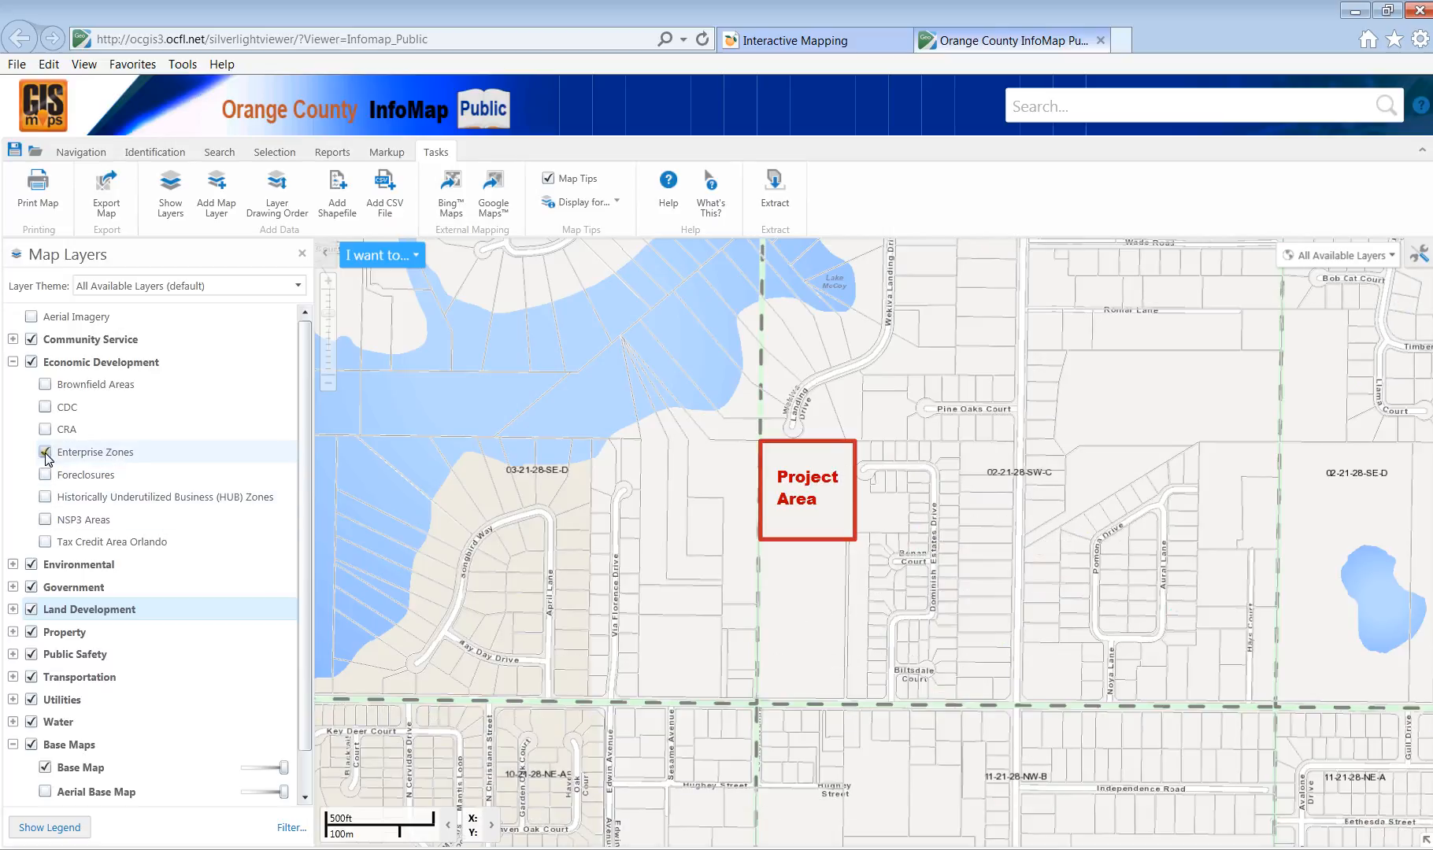
left_click(45, 454)
left_click(44, 430)
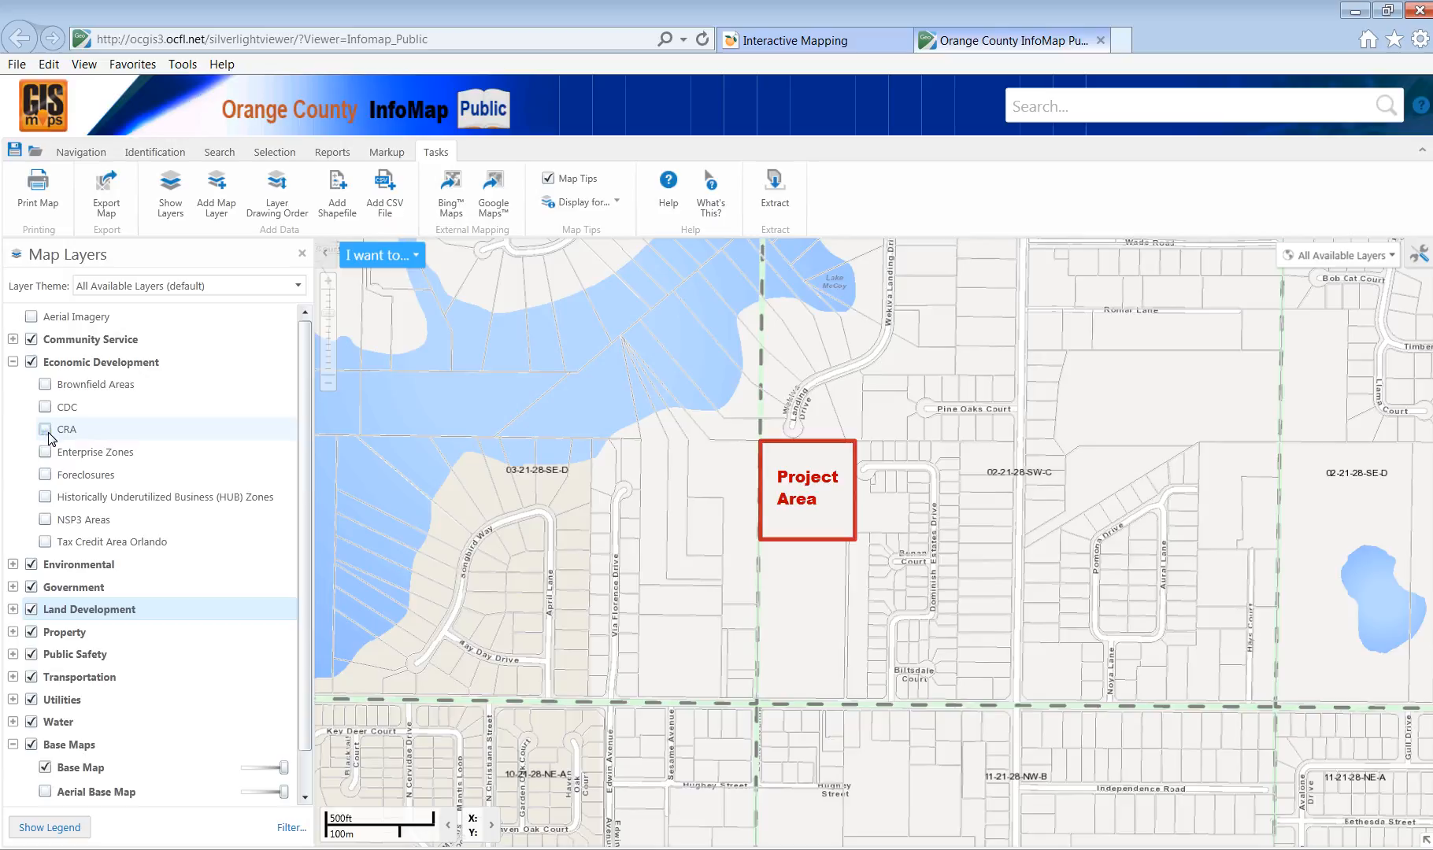
left_click(40, 539)
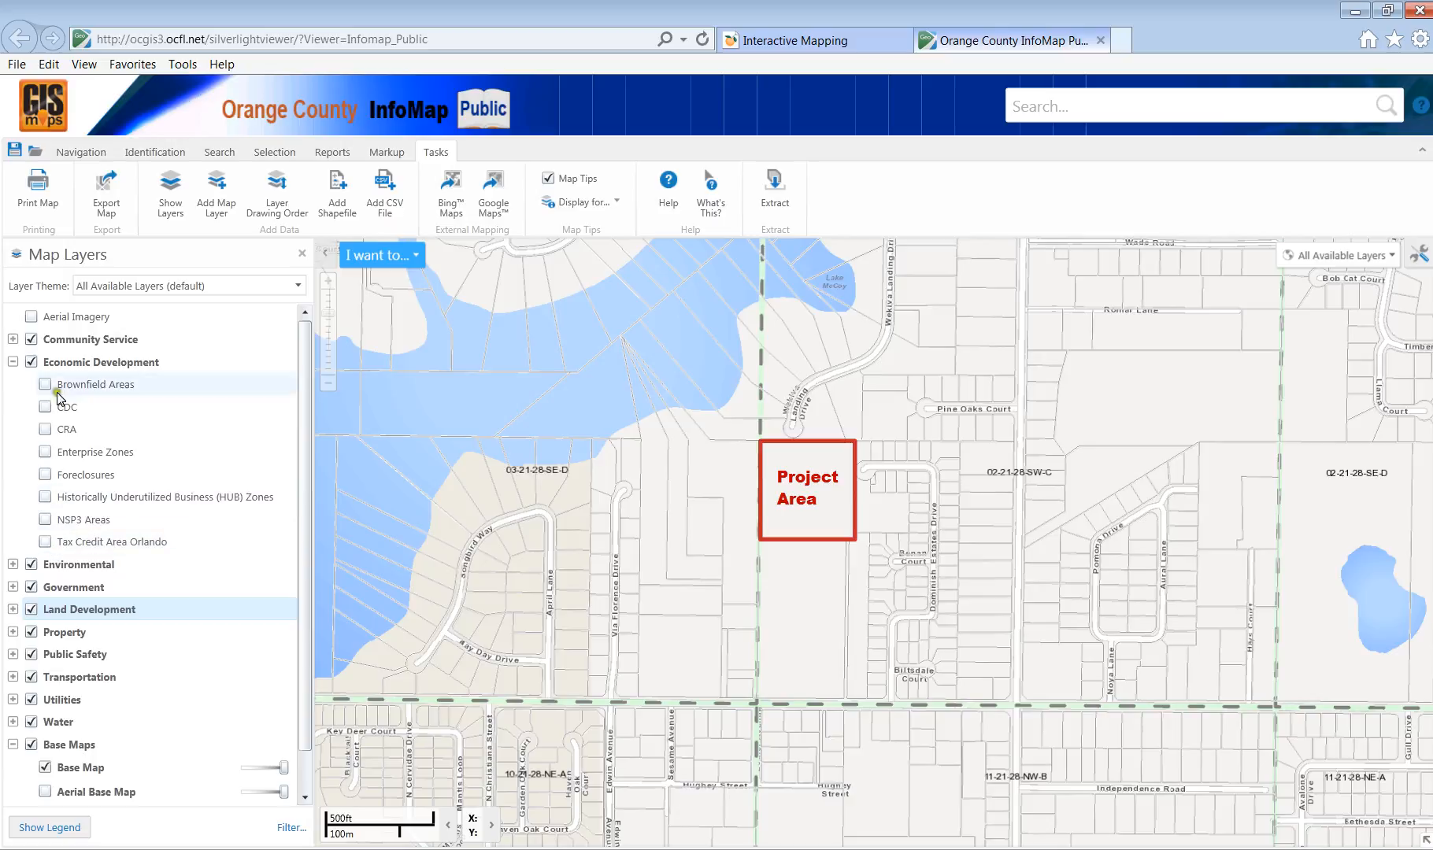
left_click(52, 423)
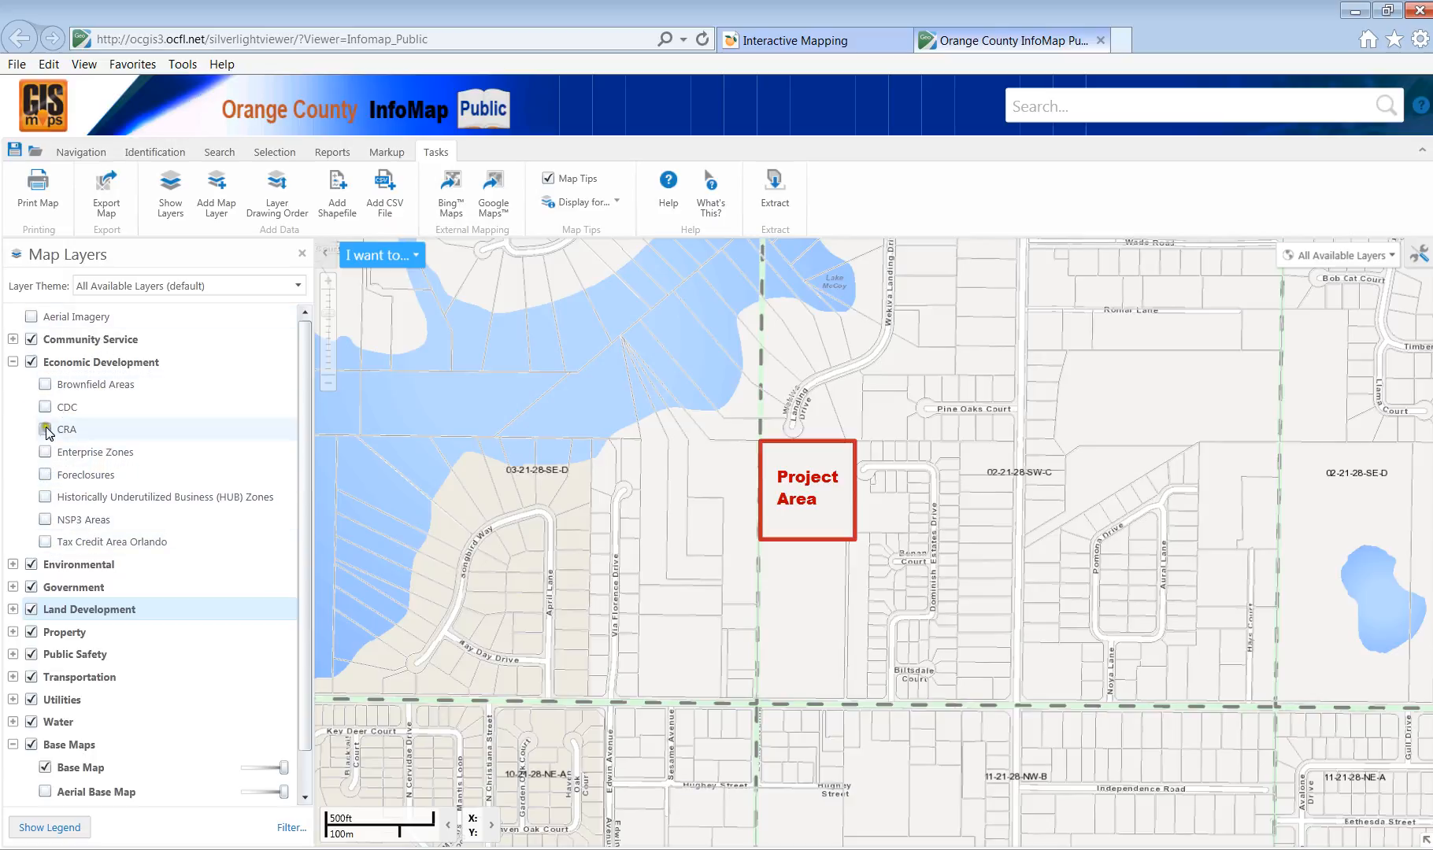
left_click(45, 475)
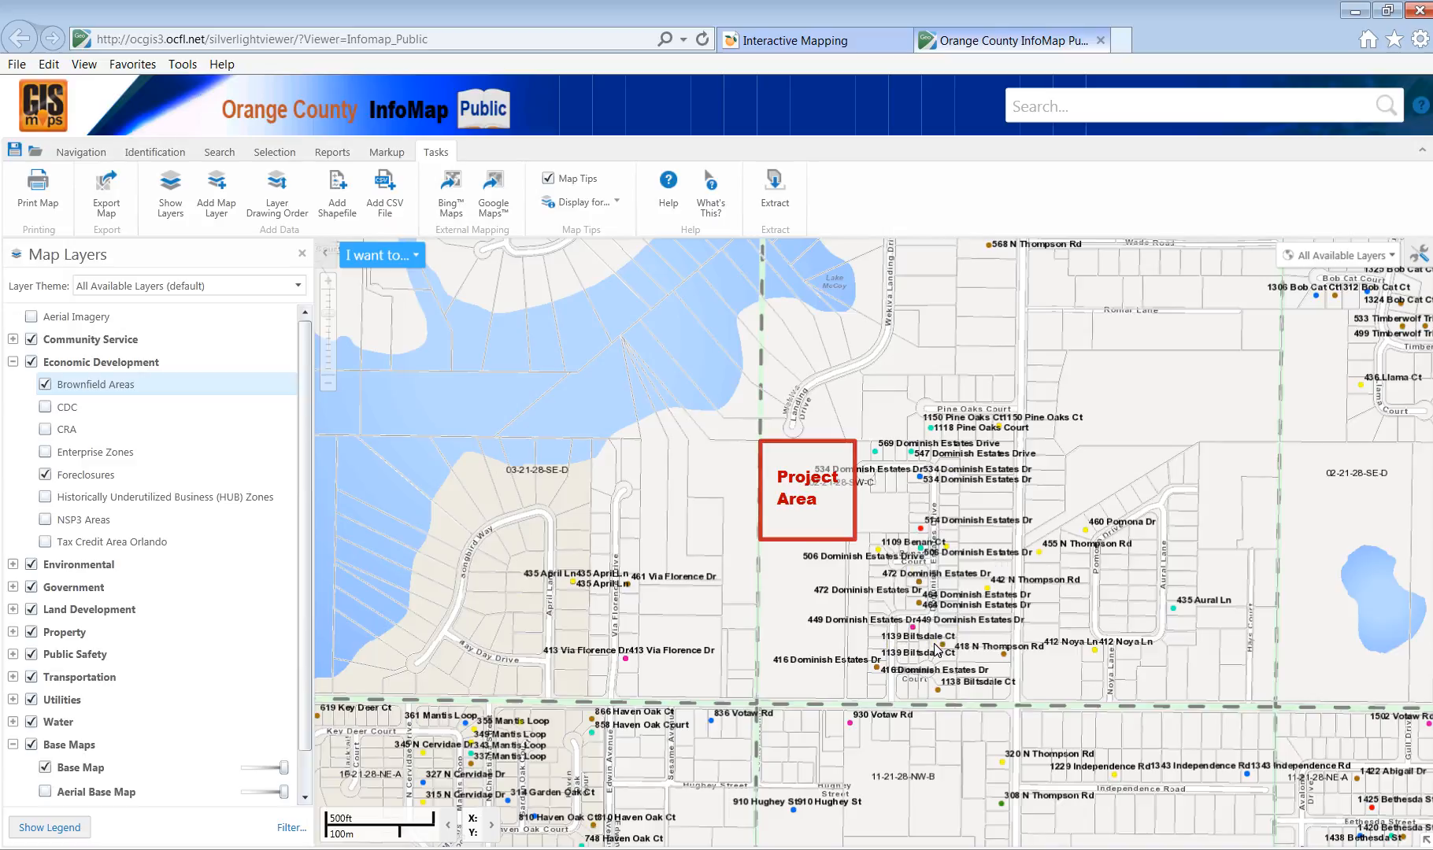
Turn off Economic Development and Community Service, then expand the Environmental group.
left_click(30, 363)
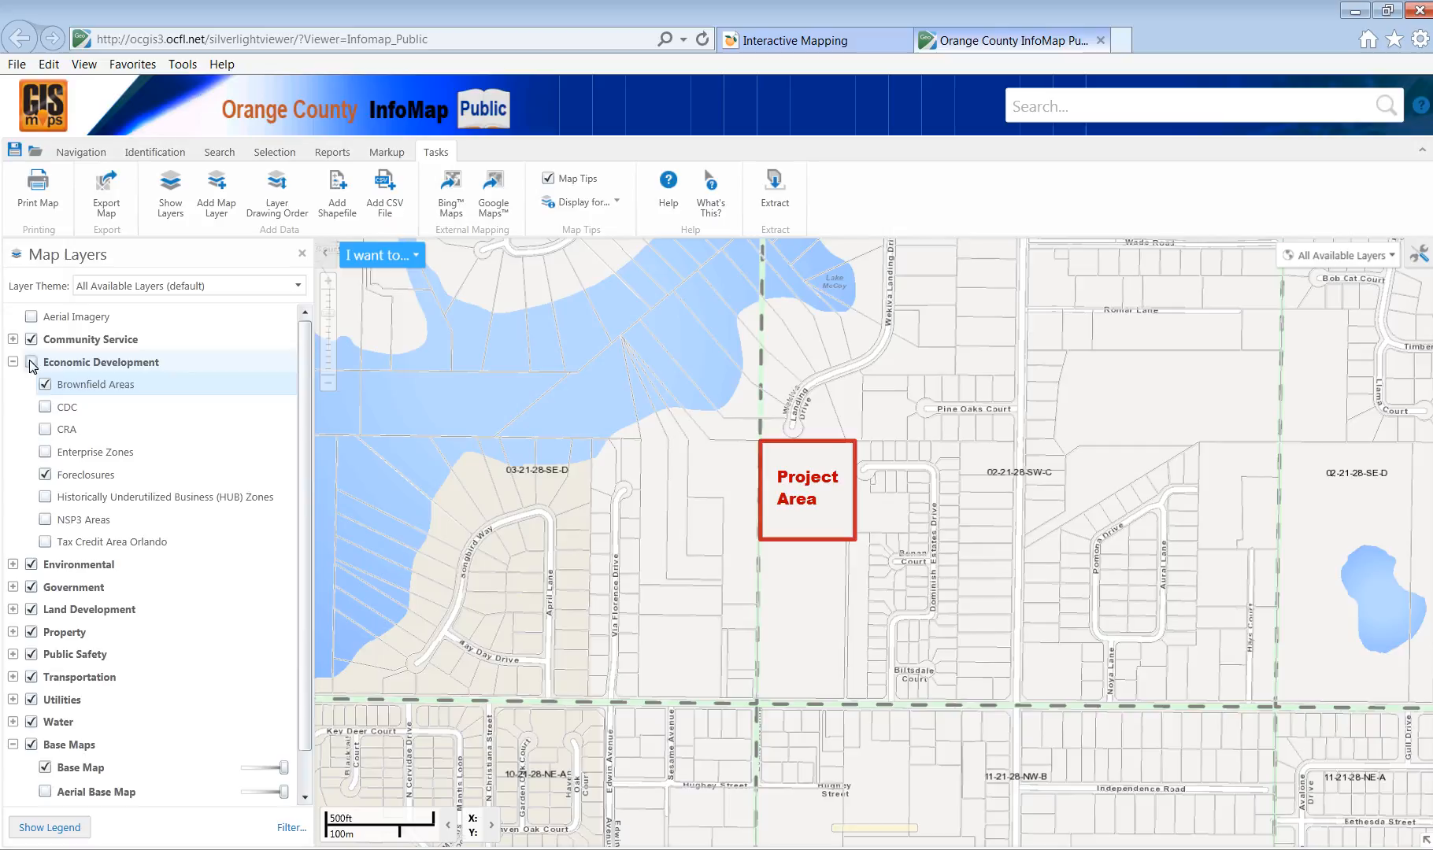
left_click(45, 474)
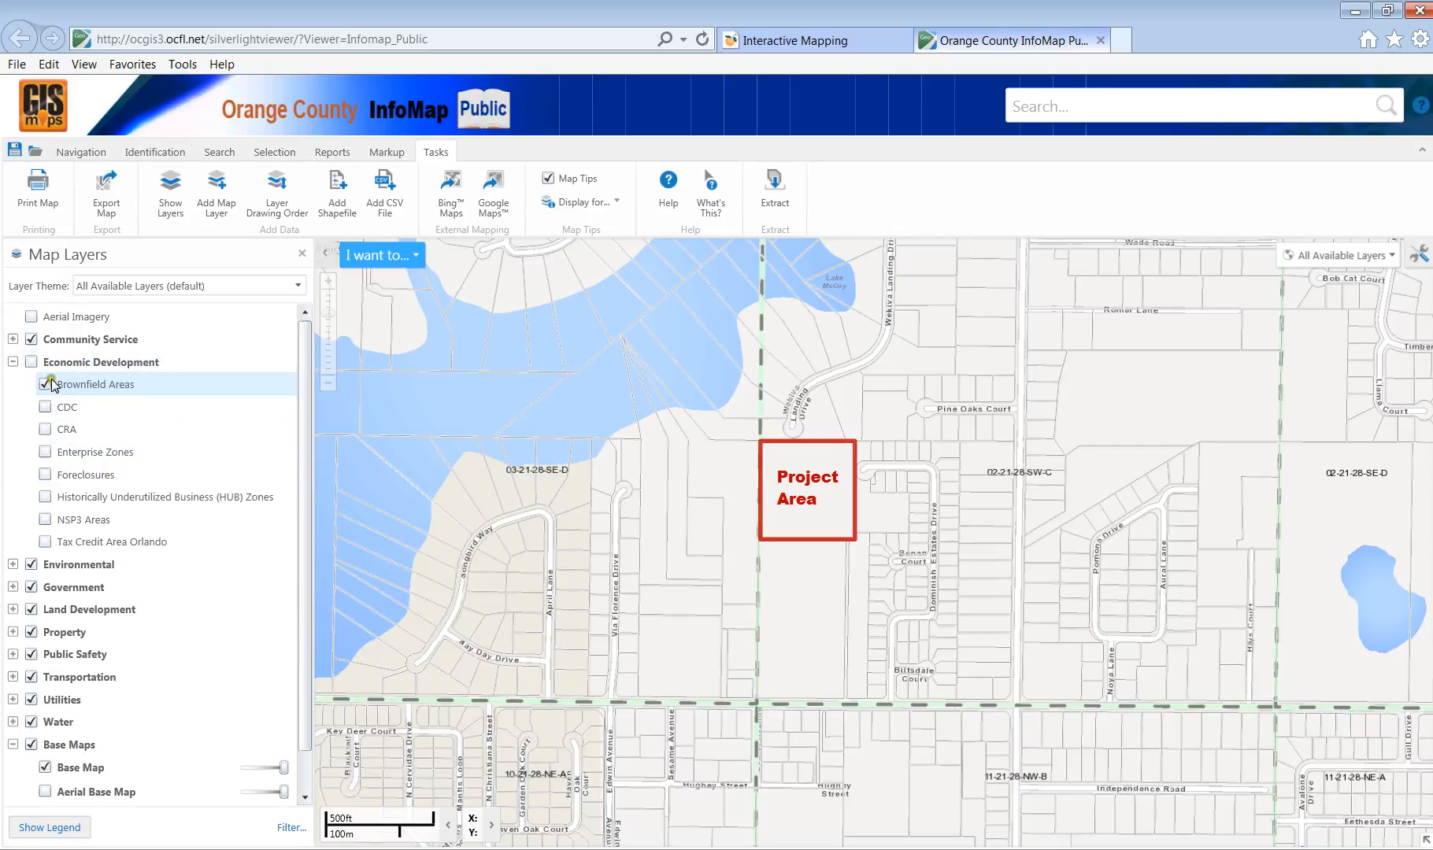
left_click(33, 362)
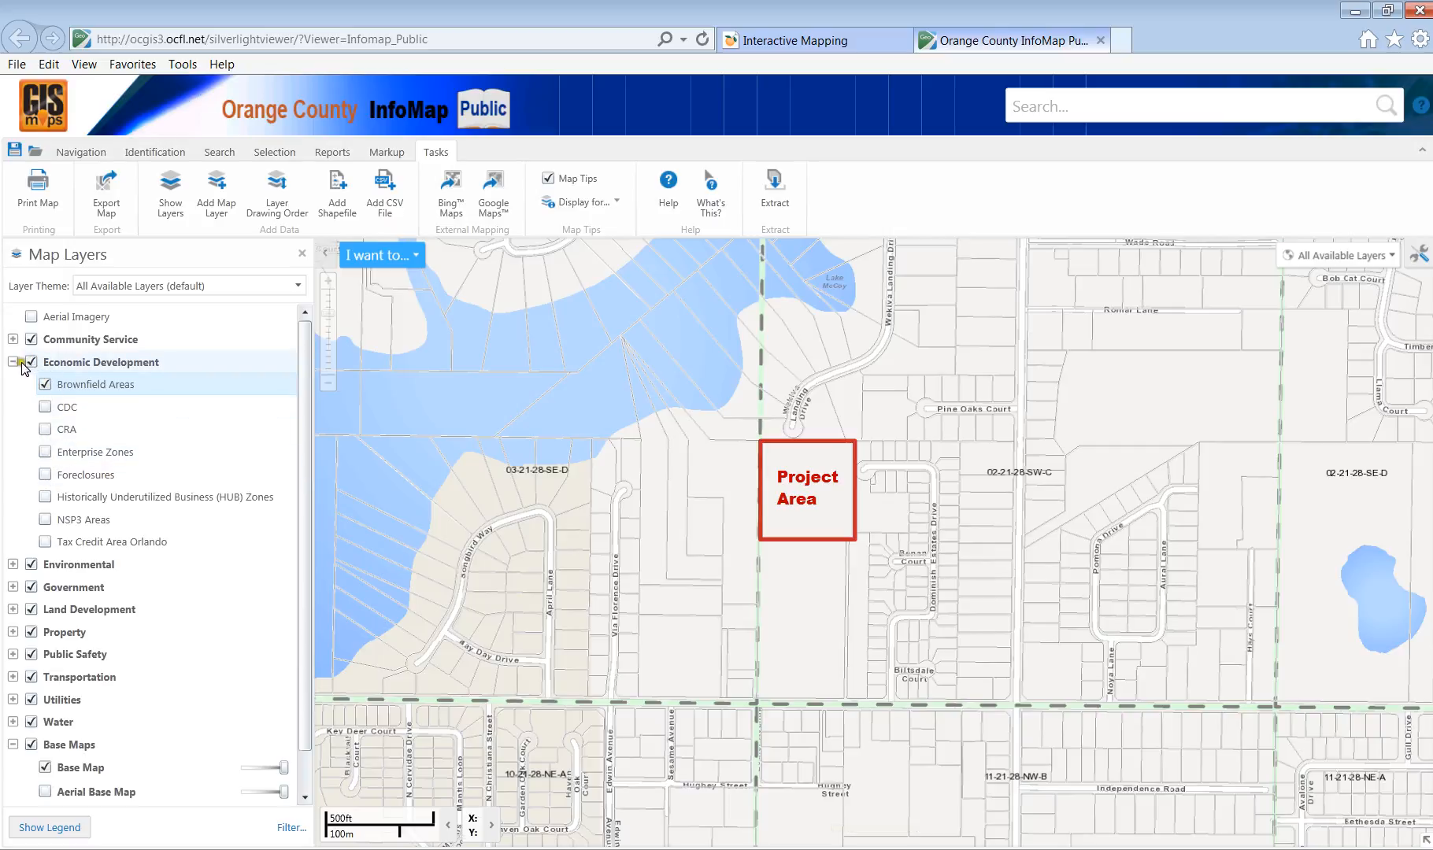
left_click(27, 364)
left_click(12, 361)
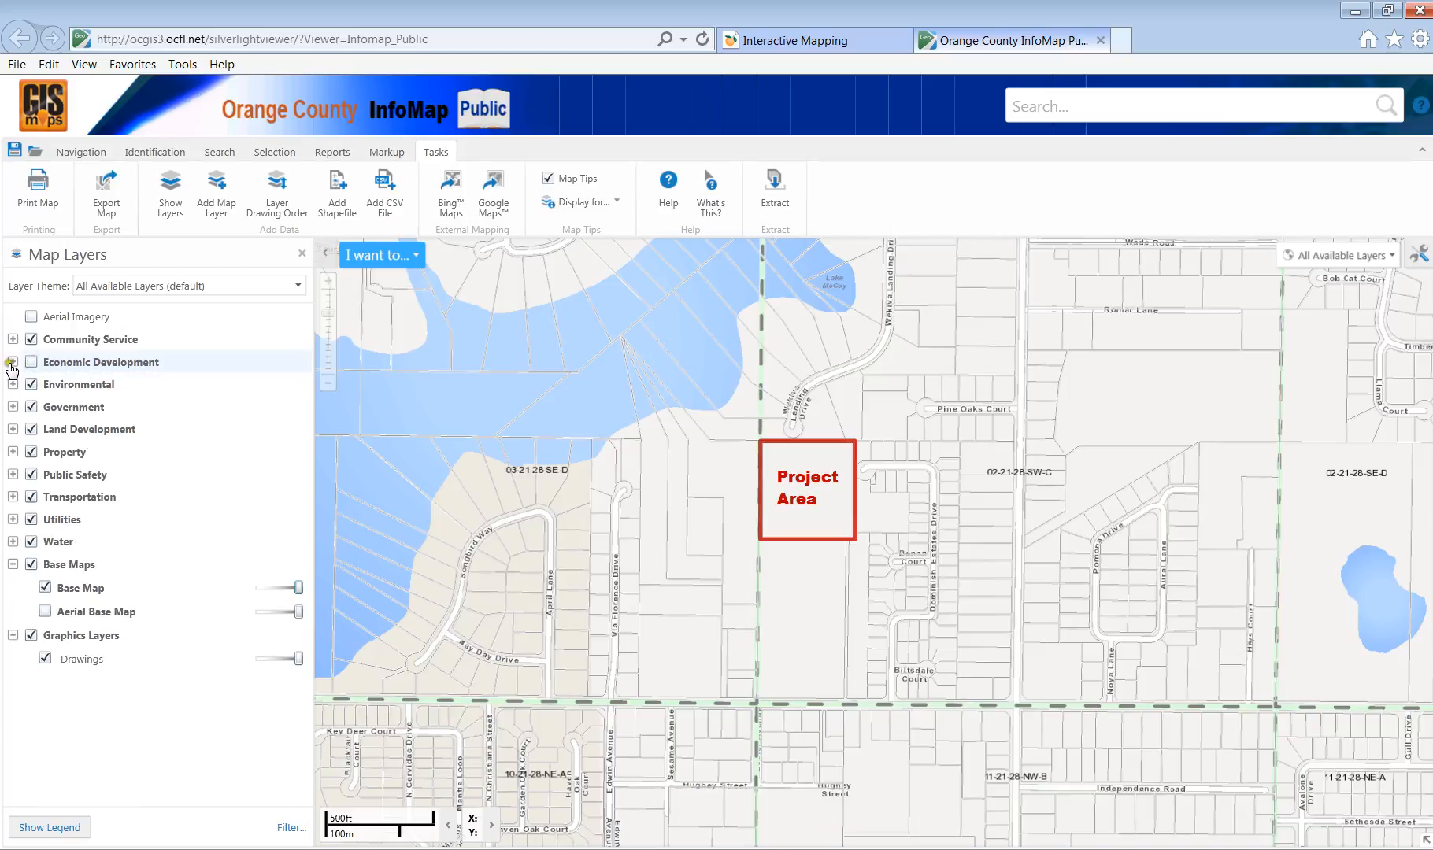
left_click(13, 362)
left_click(12, 361)
left_click(31, 340)
left_click(12, 384)
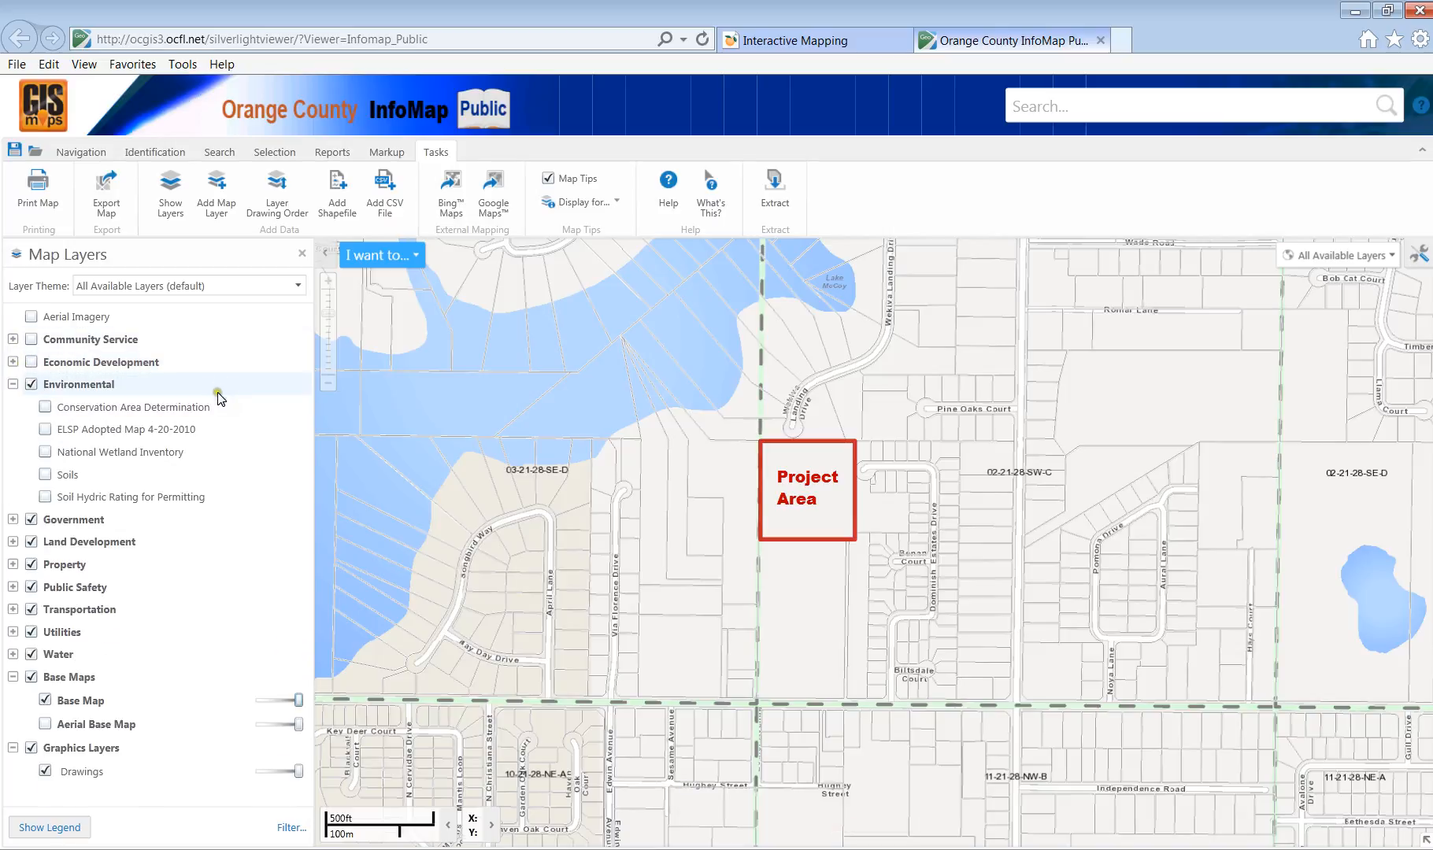
Turn on the Soils layer under Environmental.
left_click(45, 474)
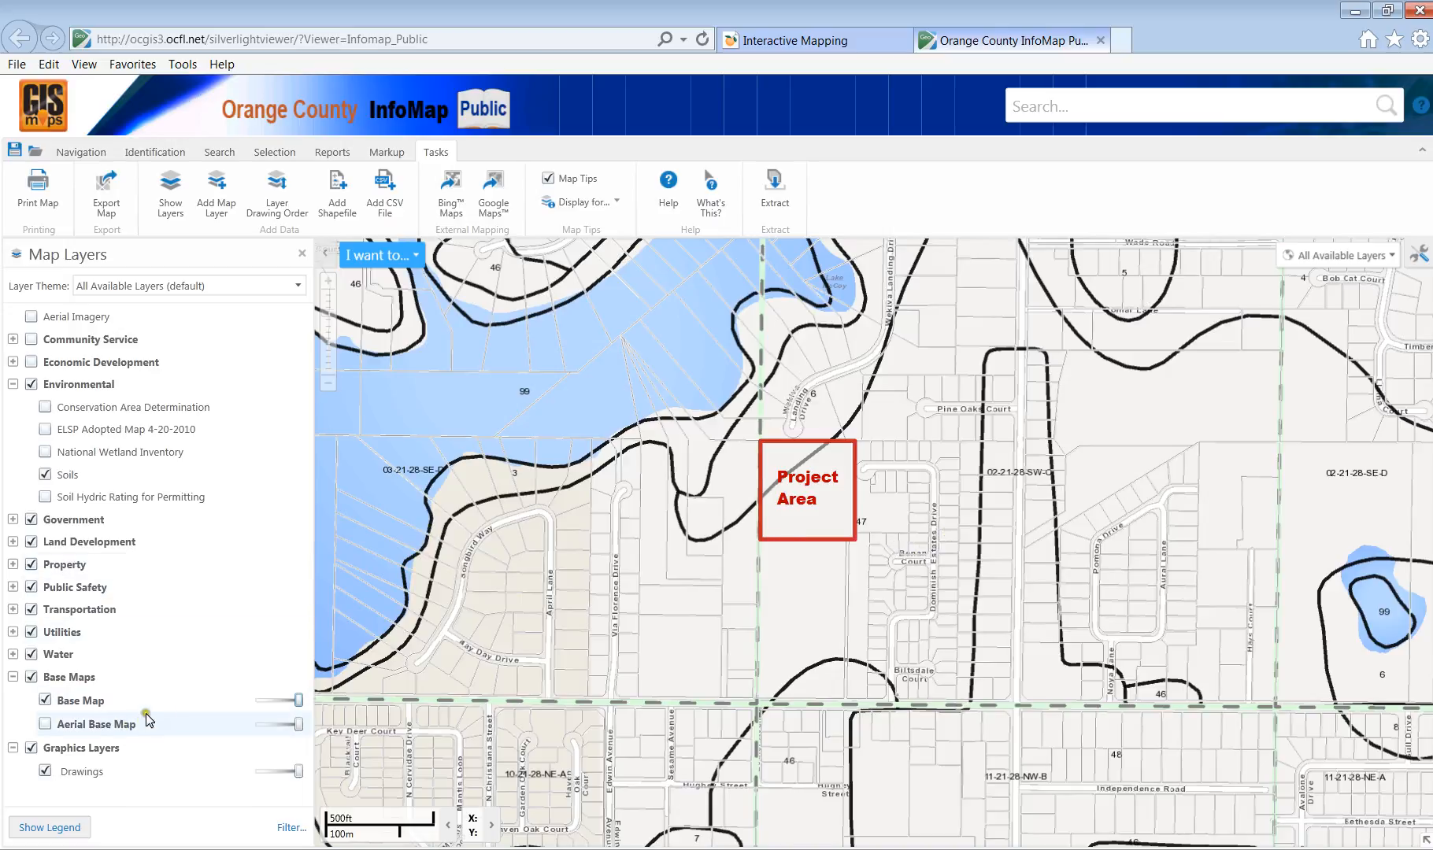
Lighten the base map with its transparency slider and check the legend before returning to layers.
mouse_move(296, 700)
left_mouse_down()
mouse_move(259, 701)
mouse_move(270, 706)
left_mouse_up()
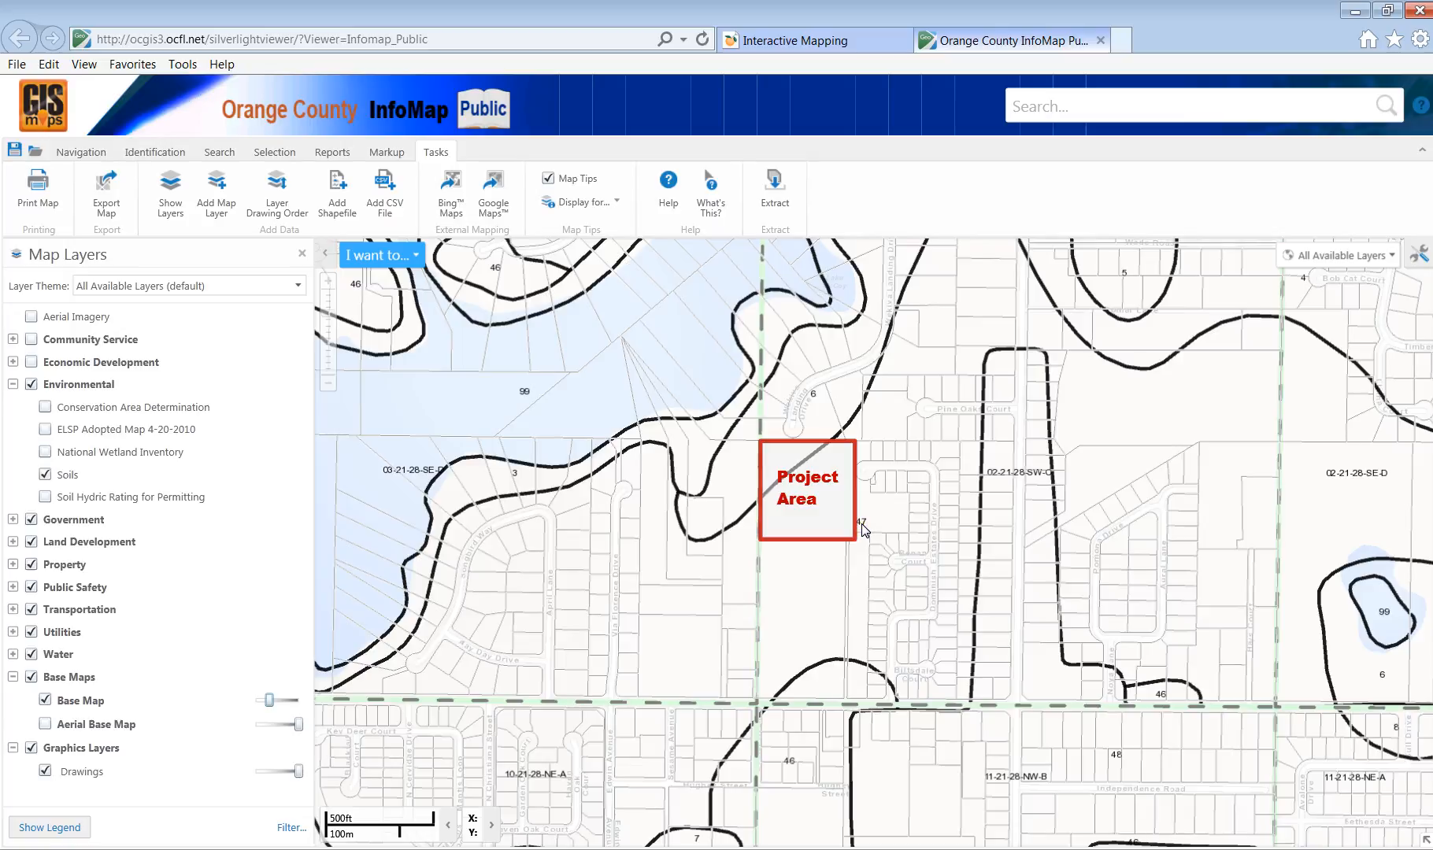
left_click(52, 830)
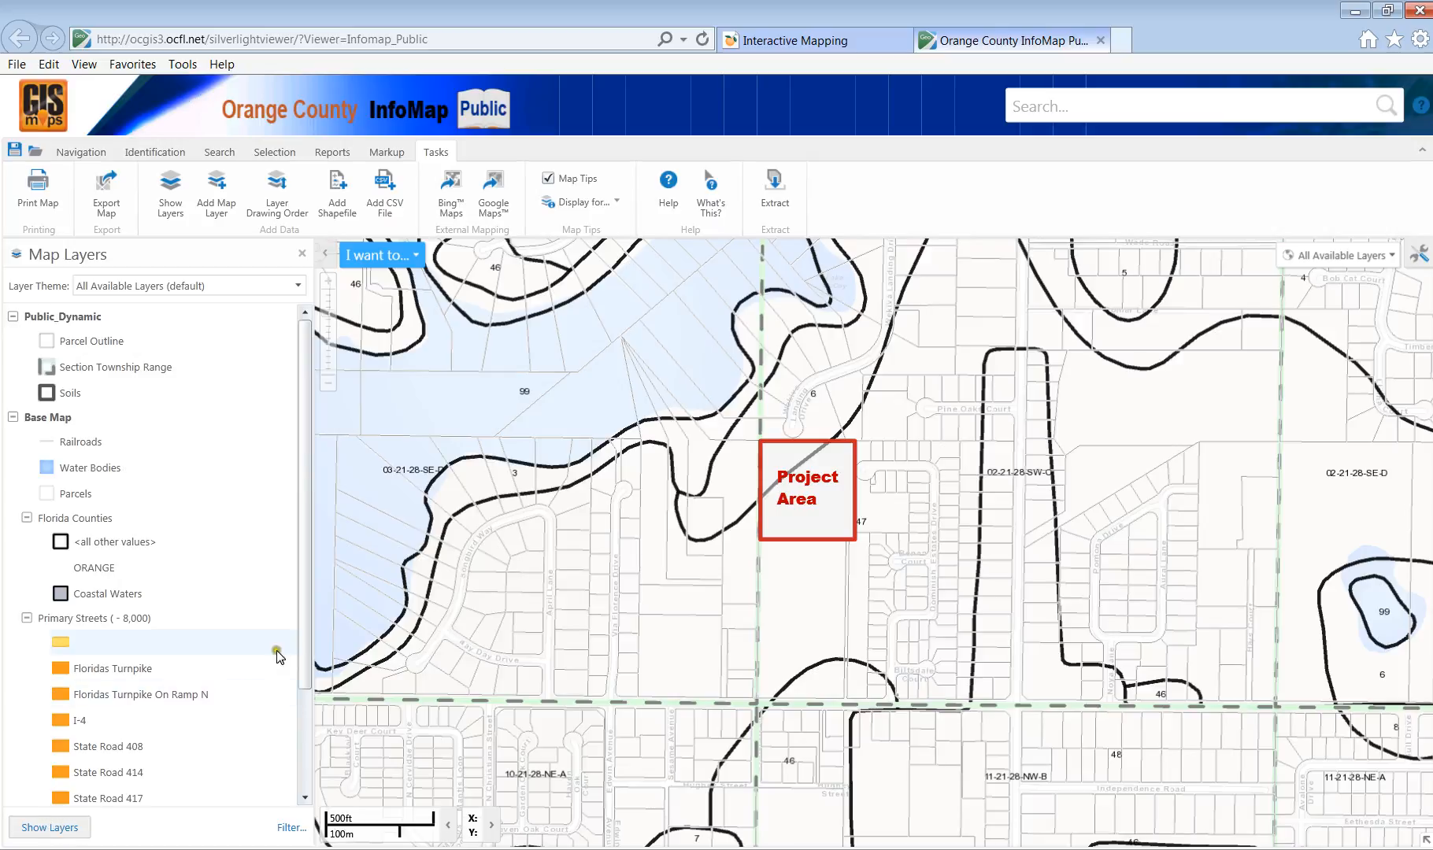
left_click_drag(299, 658, 301, 473)
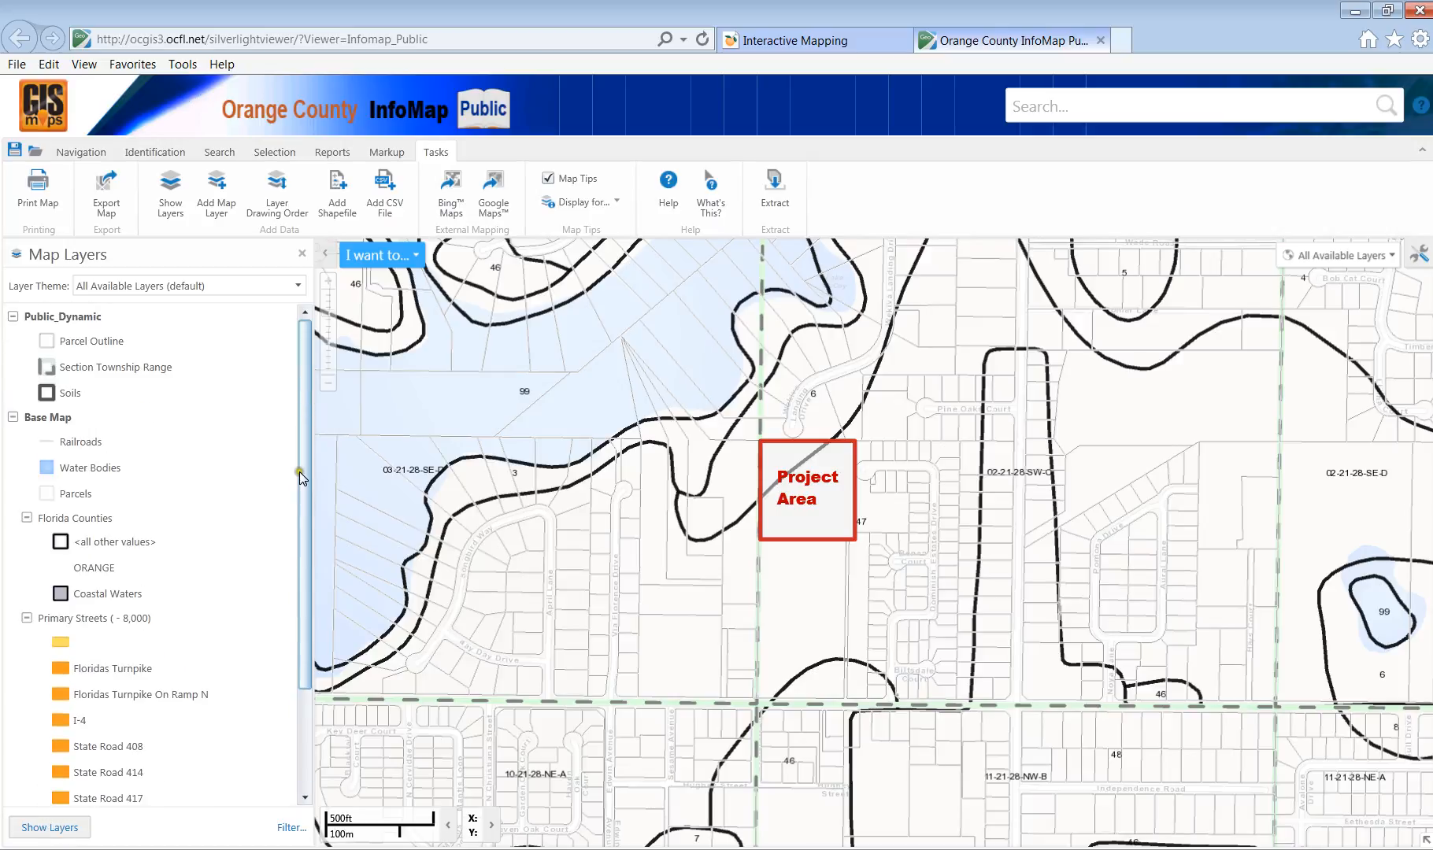
left_click(27, 829)
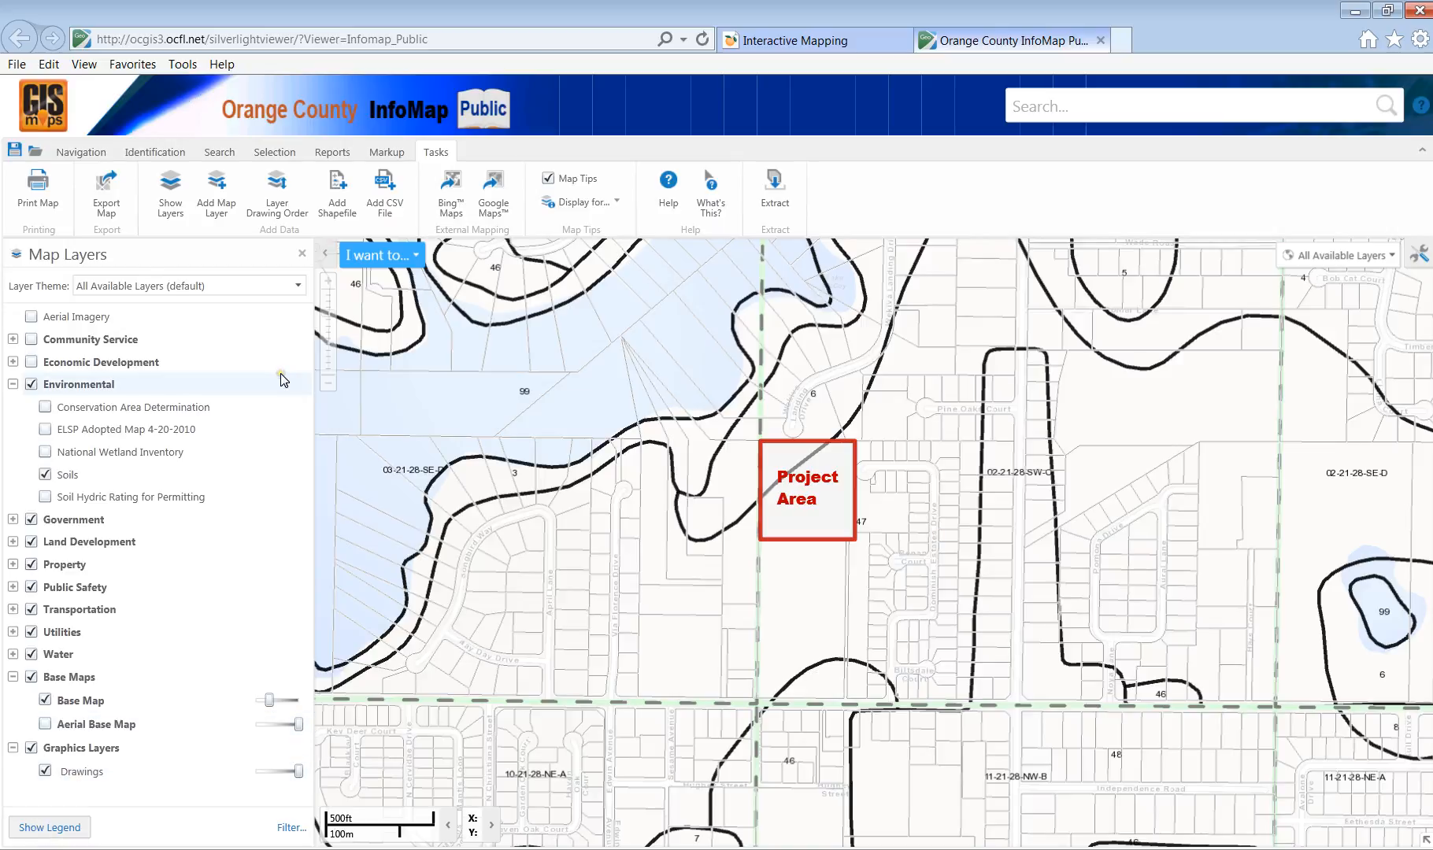
Print an 8.5 x 11 landscape PDF titled 'Soil Map for Project'.
left_click(38, 191)
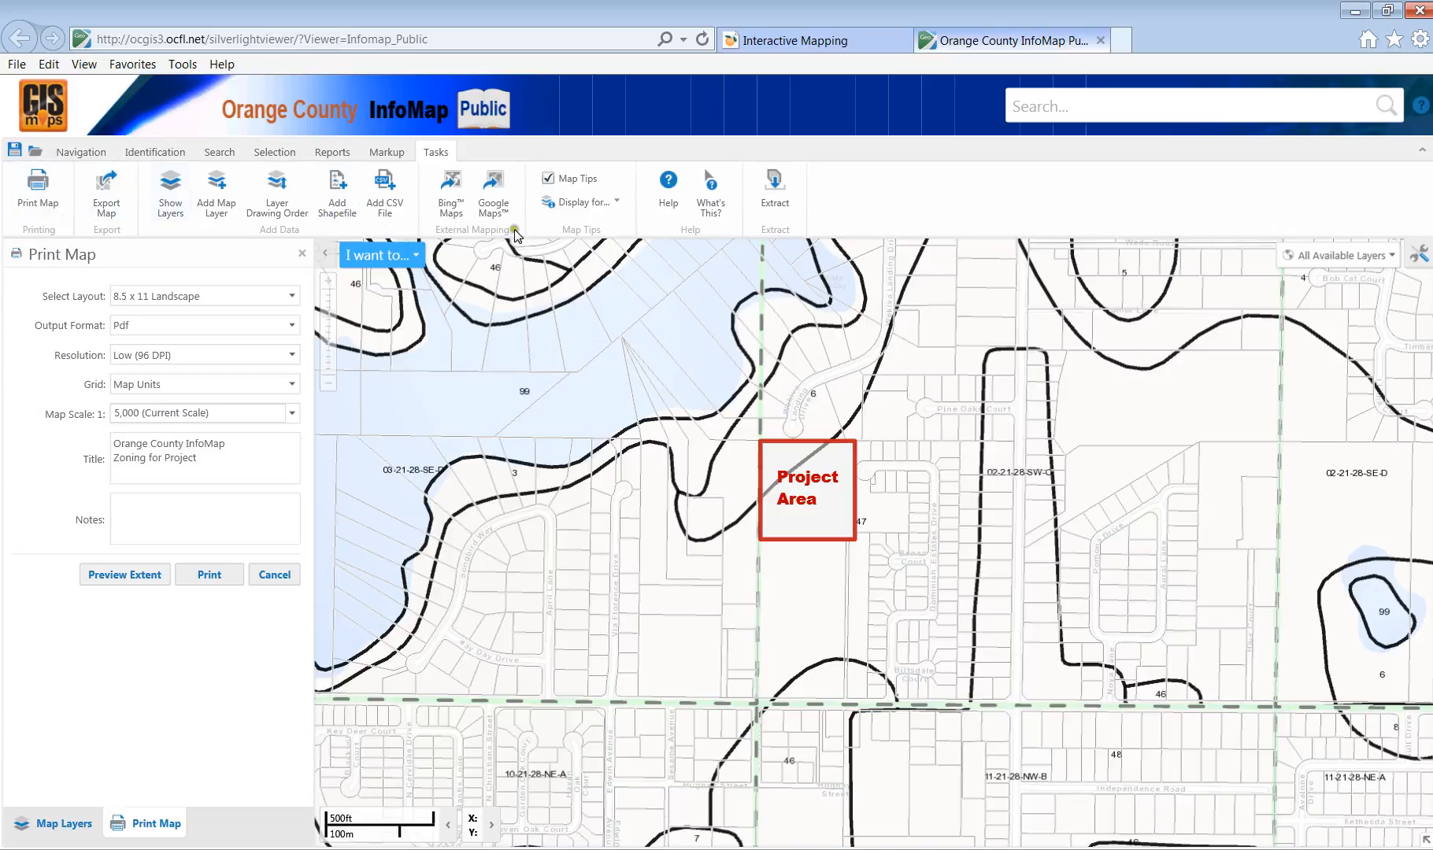
left_click_drag(199, 459, 125, 455)
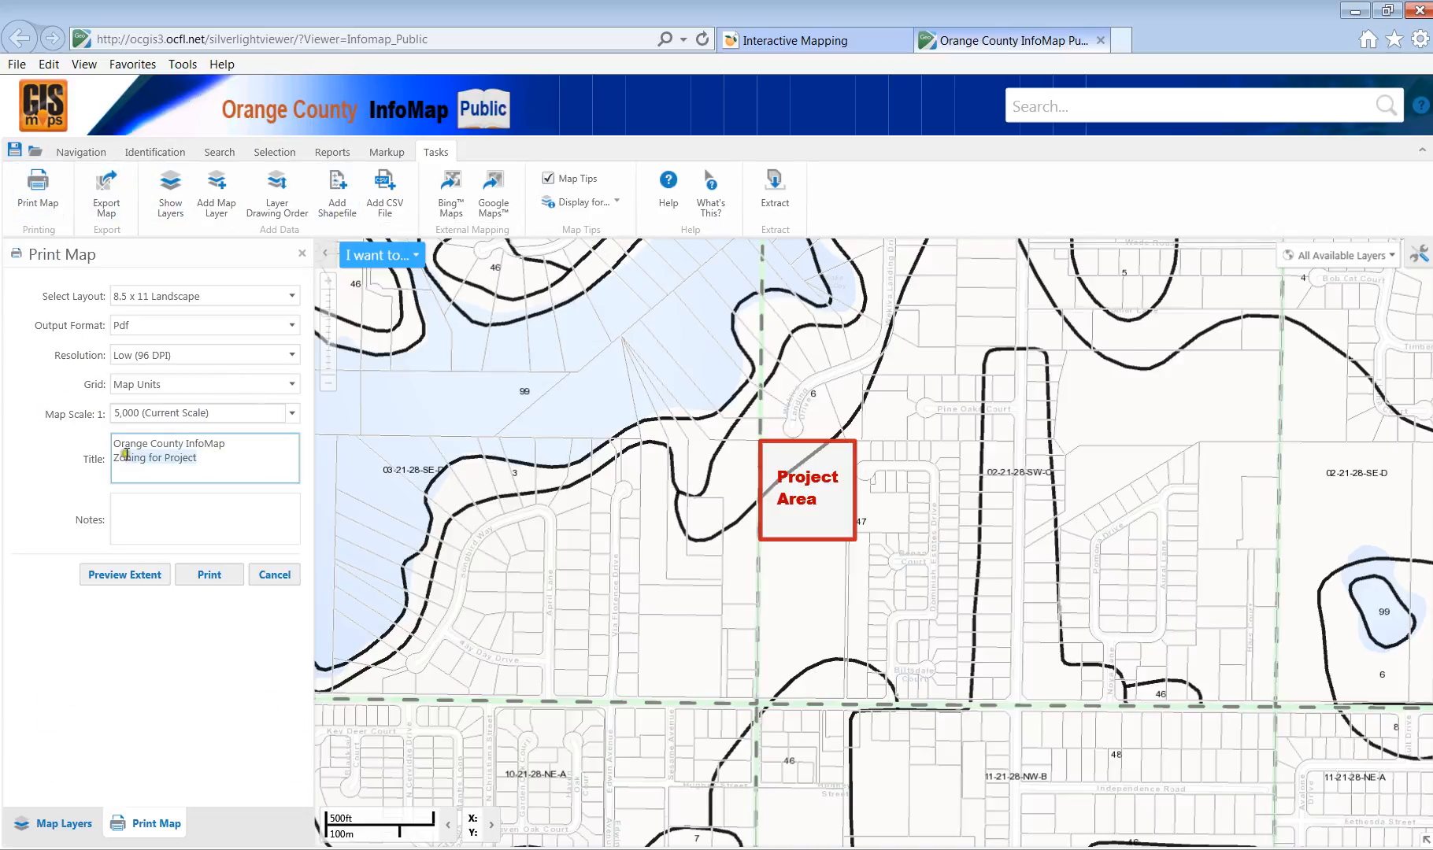
left_click(132, 459)
type("Soil Map")
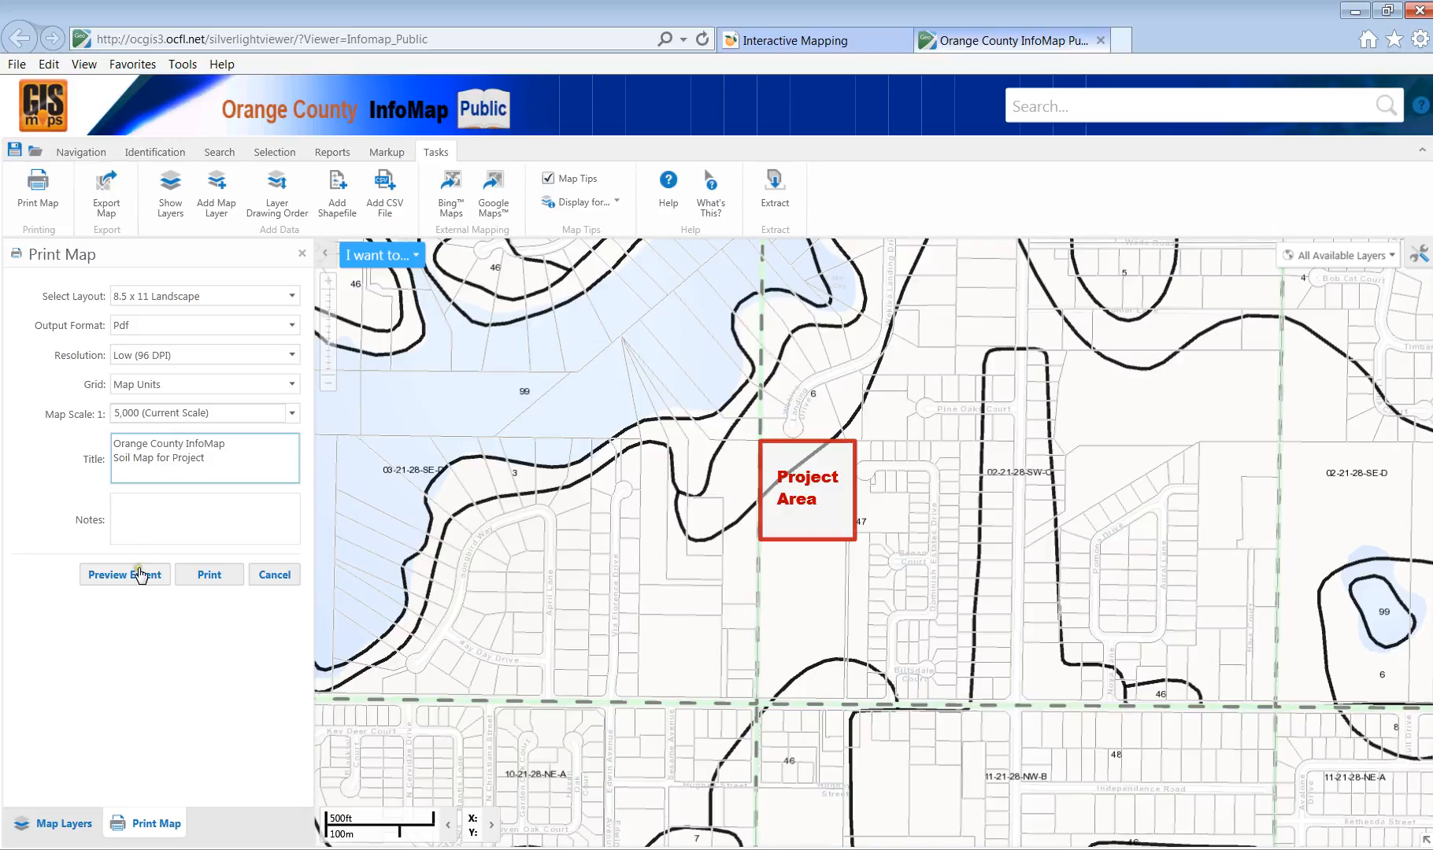
left_click(216, 575)
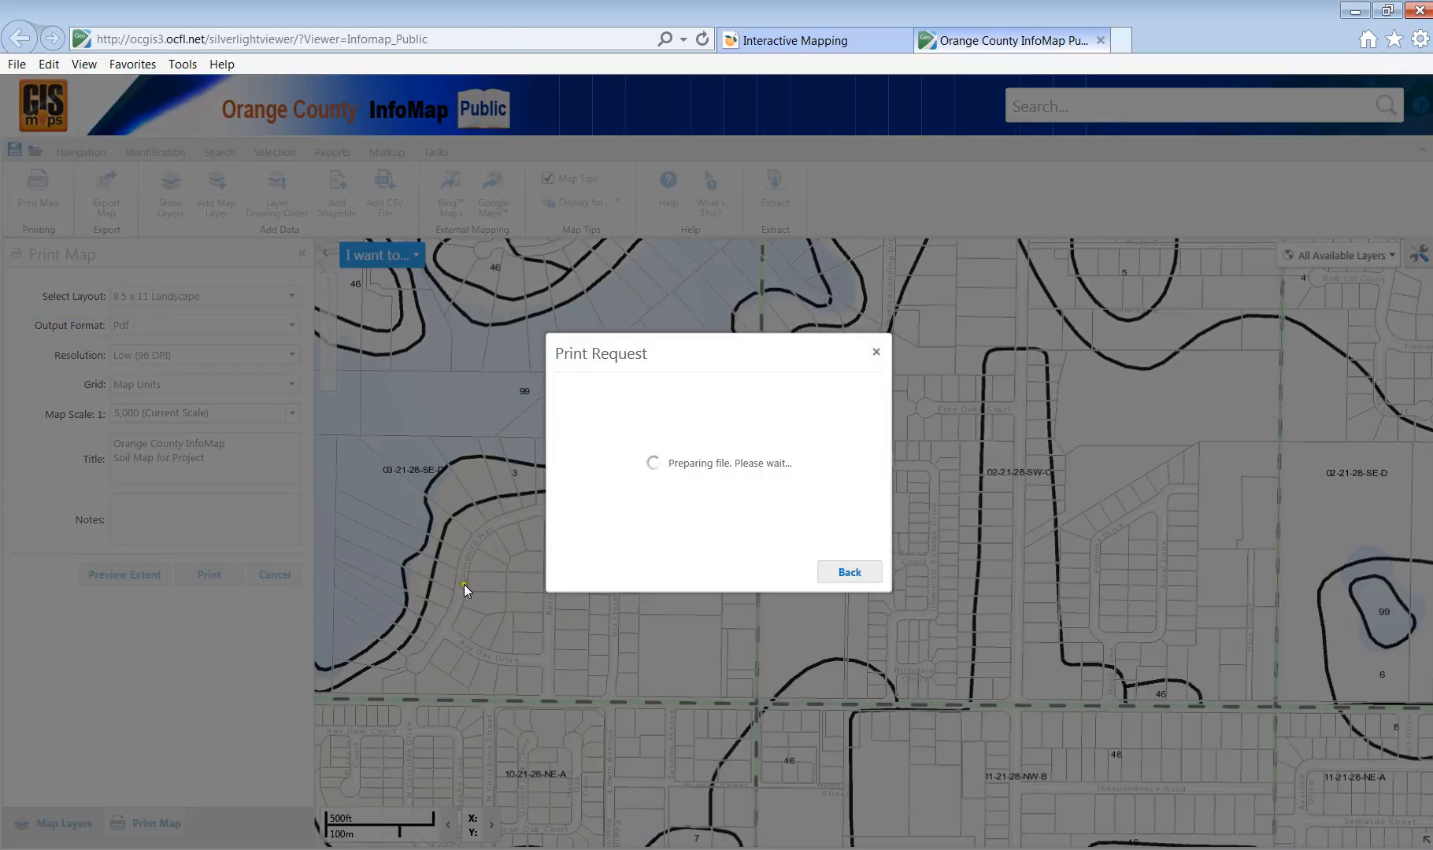
Save the soil map PDF as 'Soils Map' in USB DISK (F:) > SUR 2460 > Project - N, then close it.
left_click(781, 573)
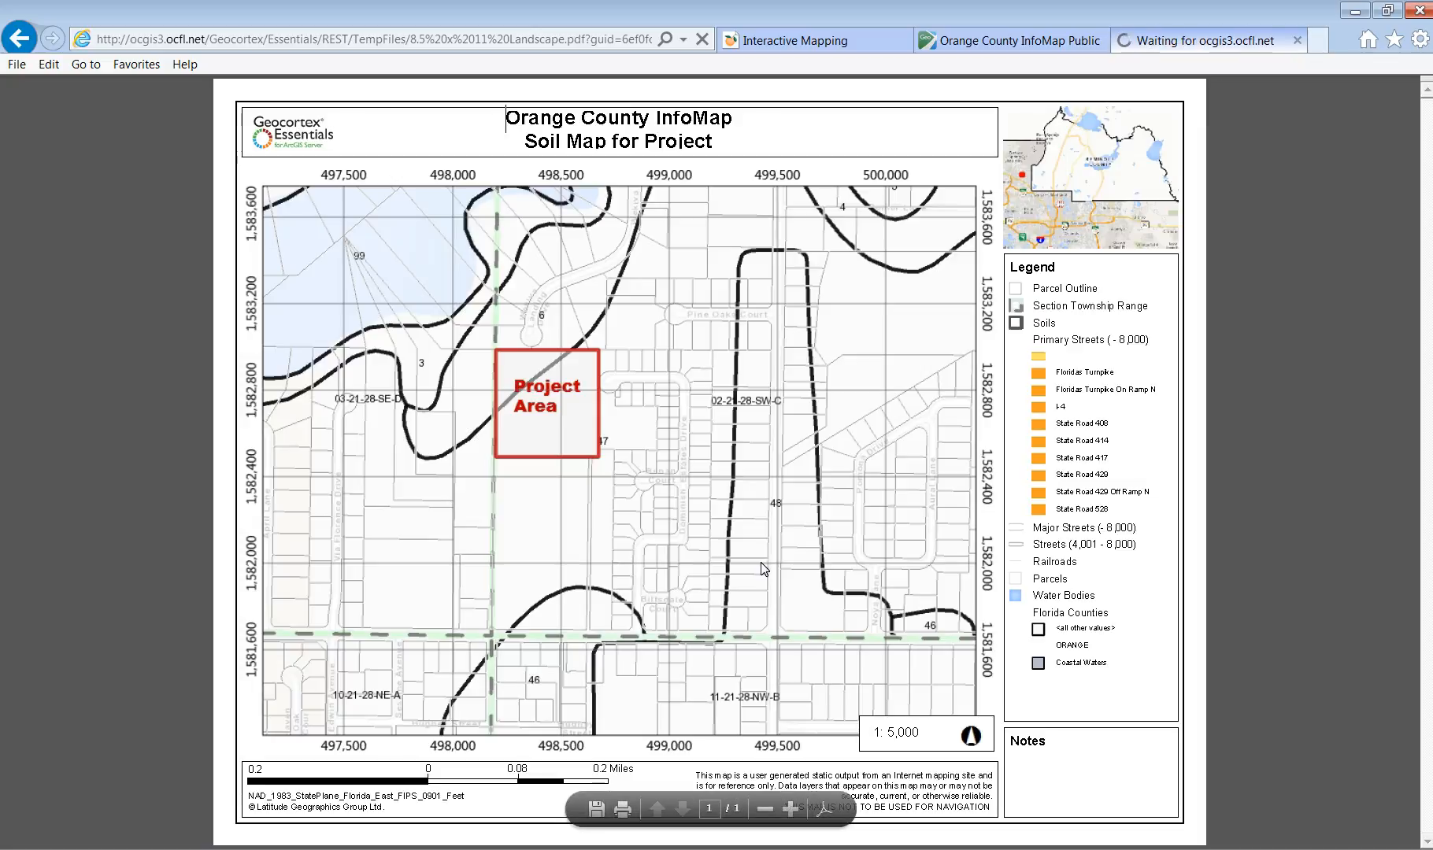
left_click(614, 806)
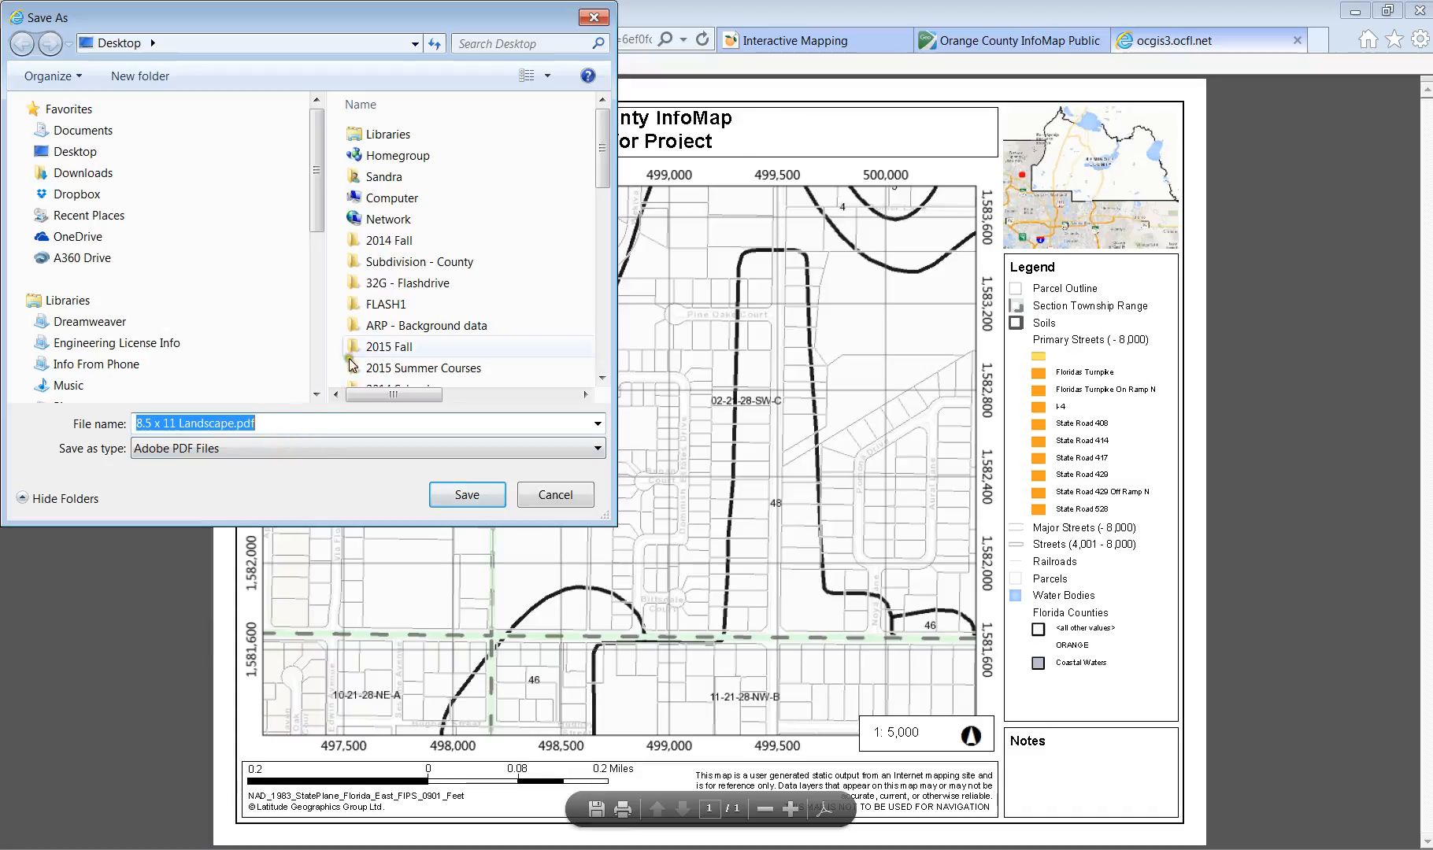
scroll(96, 358, "down", 4)
left_click(92, 359)
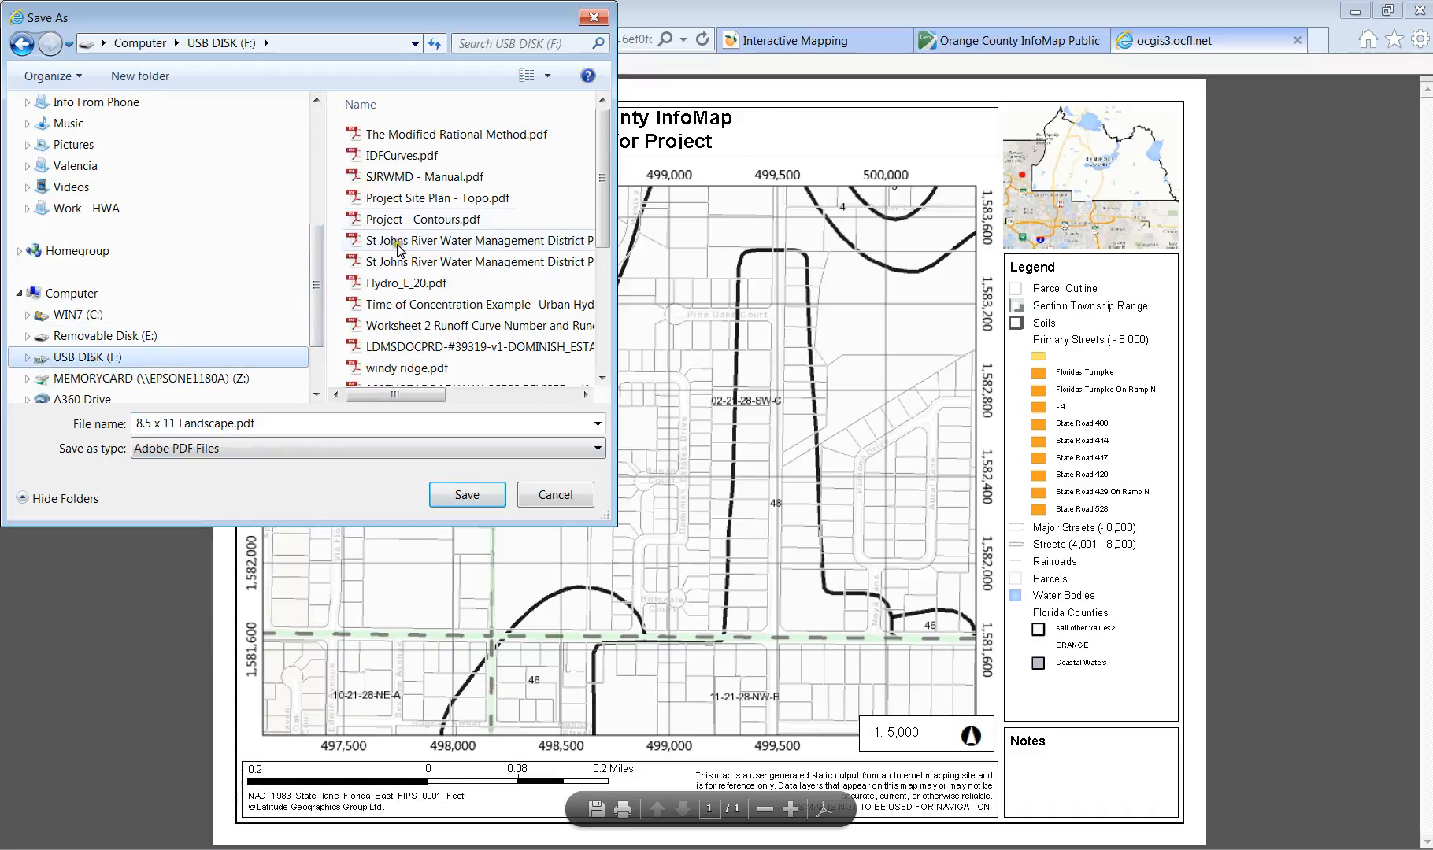
left_click_drag(600, 218, 605, 402)
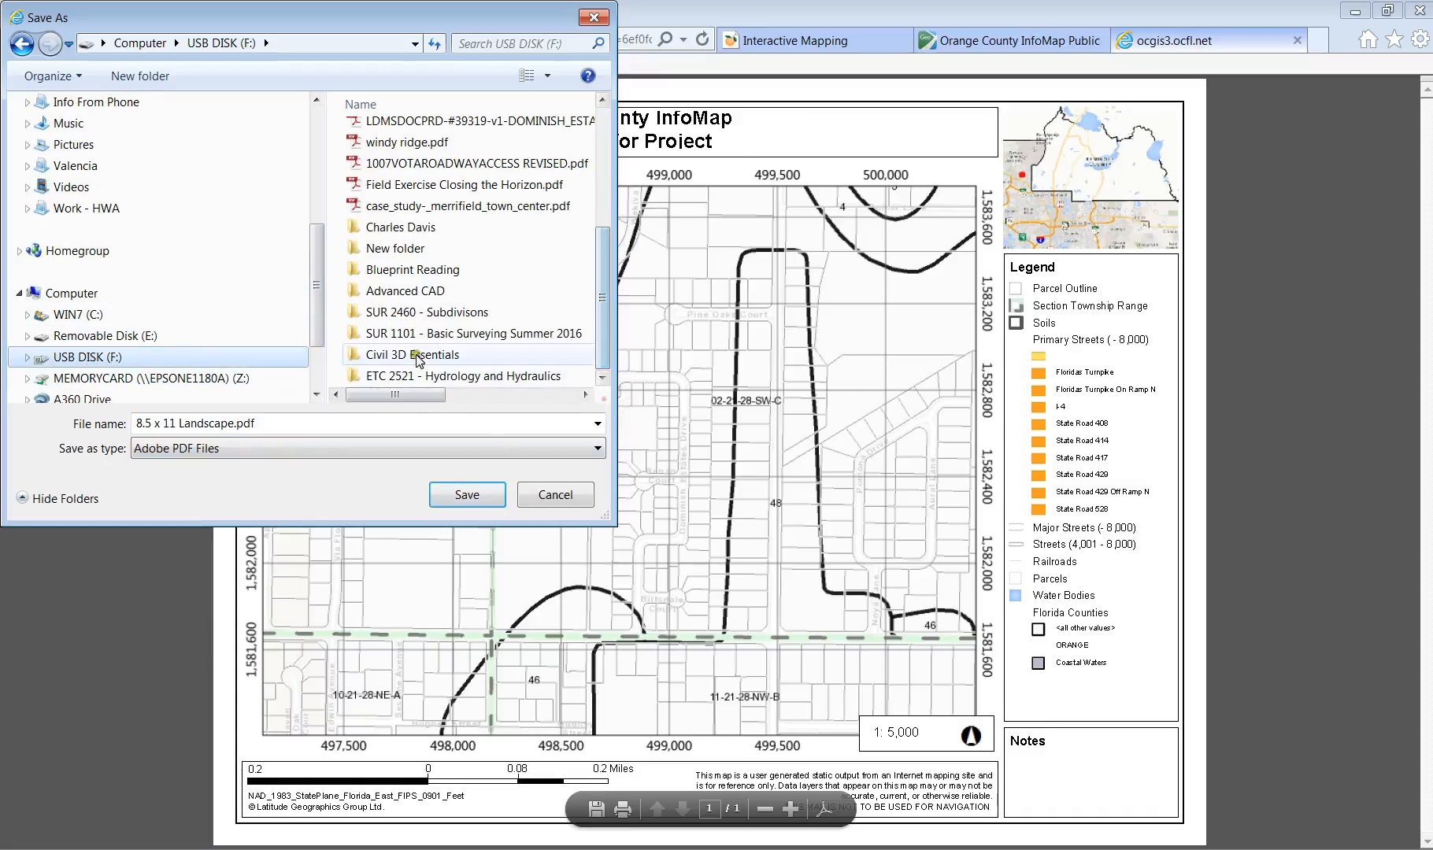
double_click(429, 313)
double_click(386, 326)
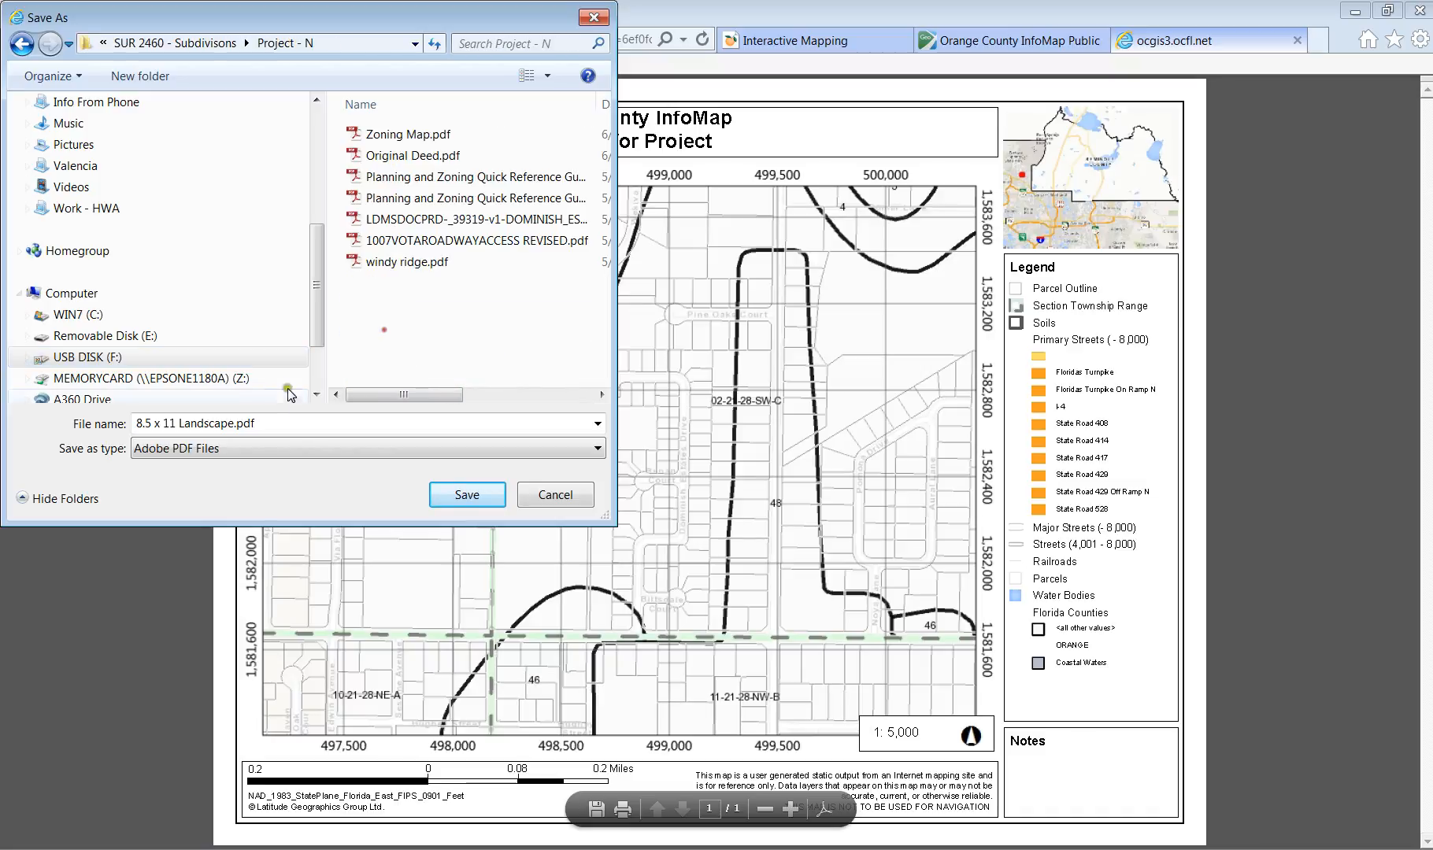
triple_click(260, 423)
type("Soils Map")
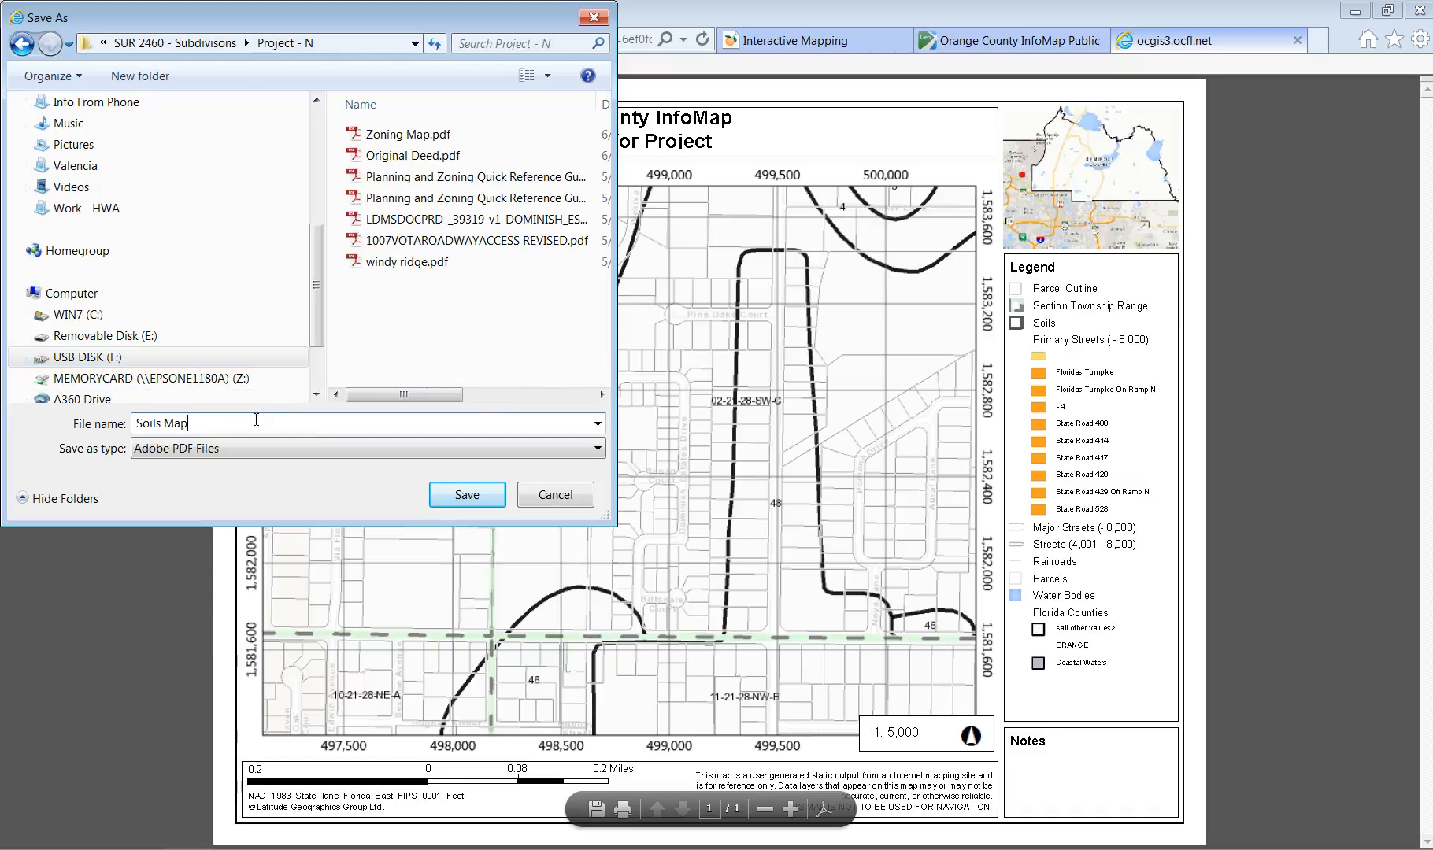
key("Return")
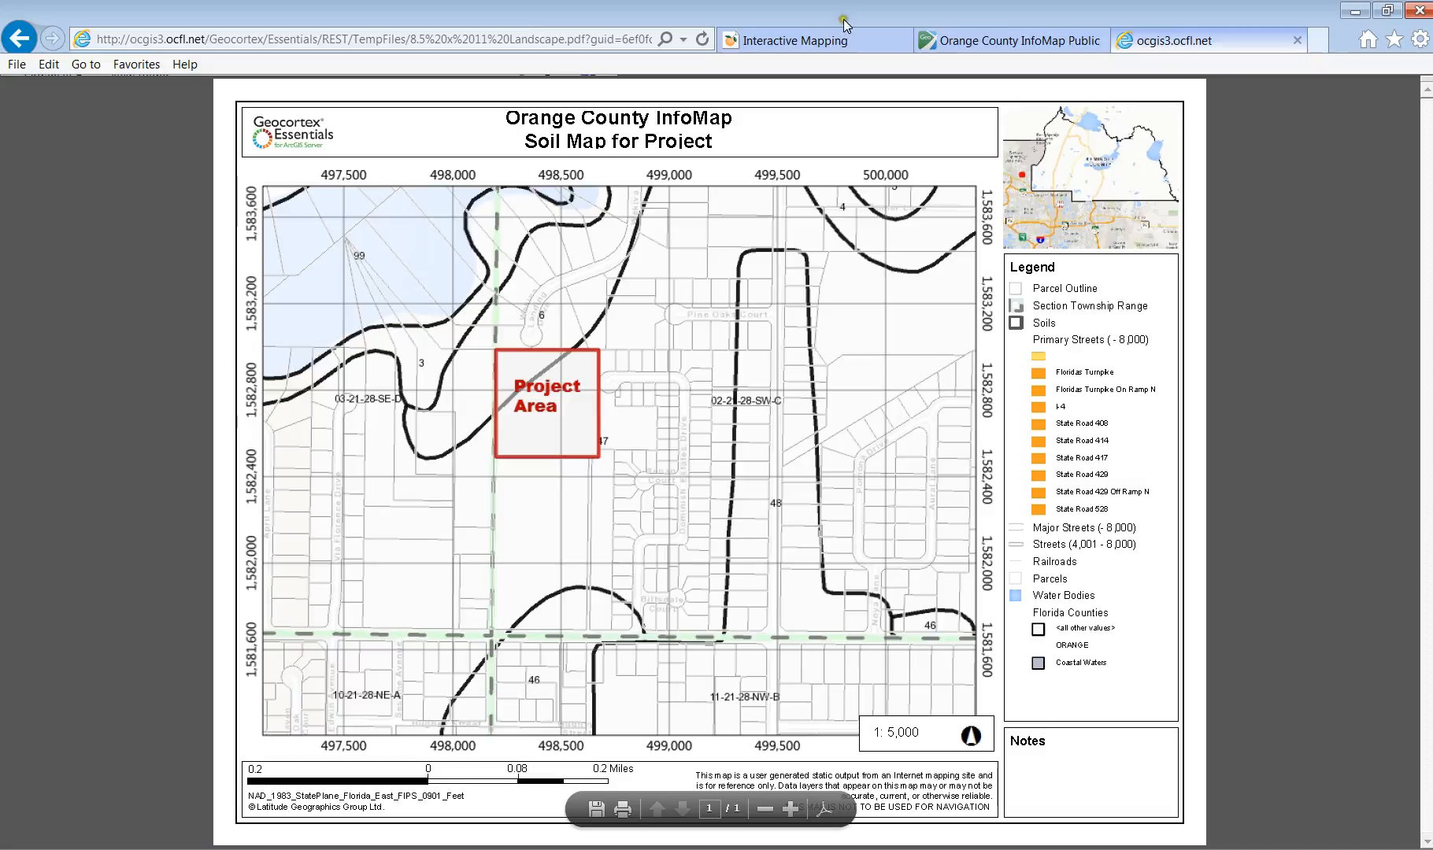
left_click(1297, 40)
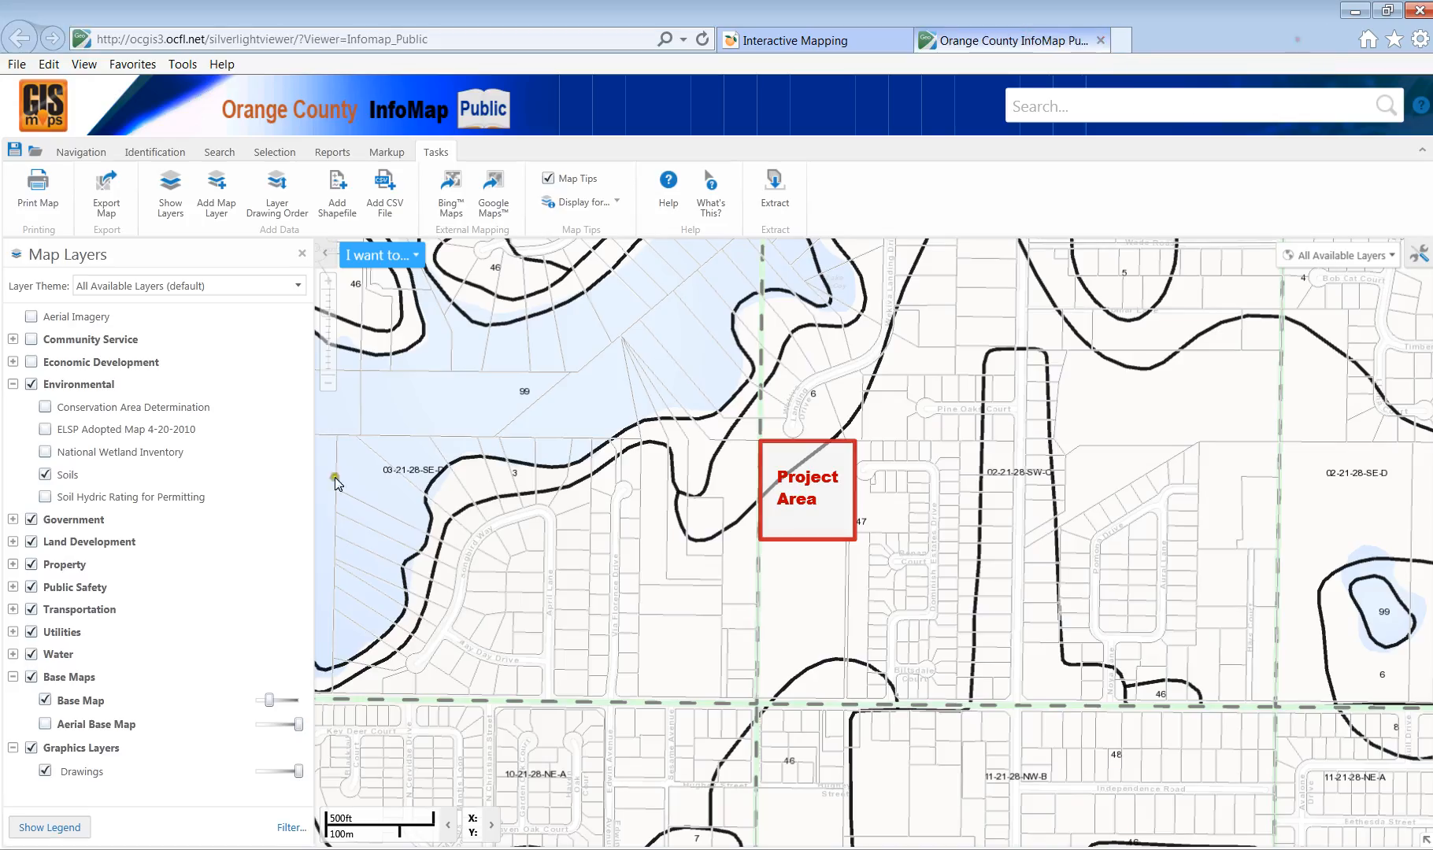
Turn on National Wetland Inventory and turn off Soils, Soil Hydric Rating and Conservation Area Determination.
left_click(45, 498)
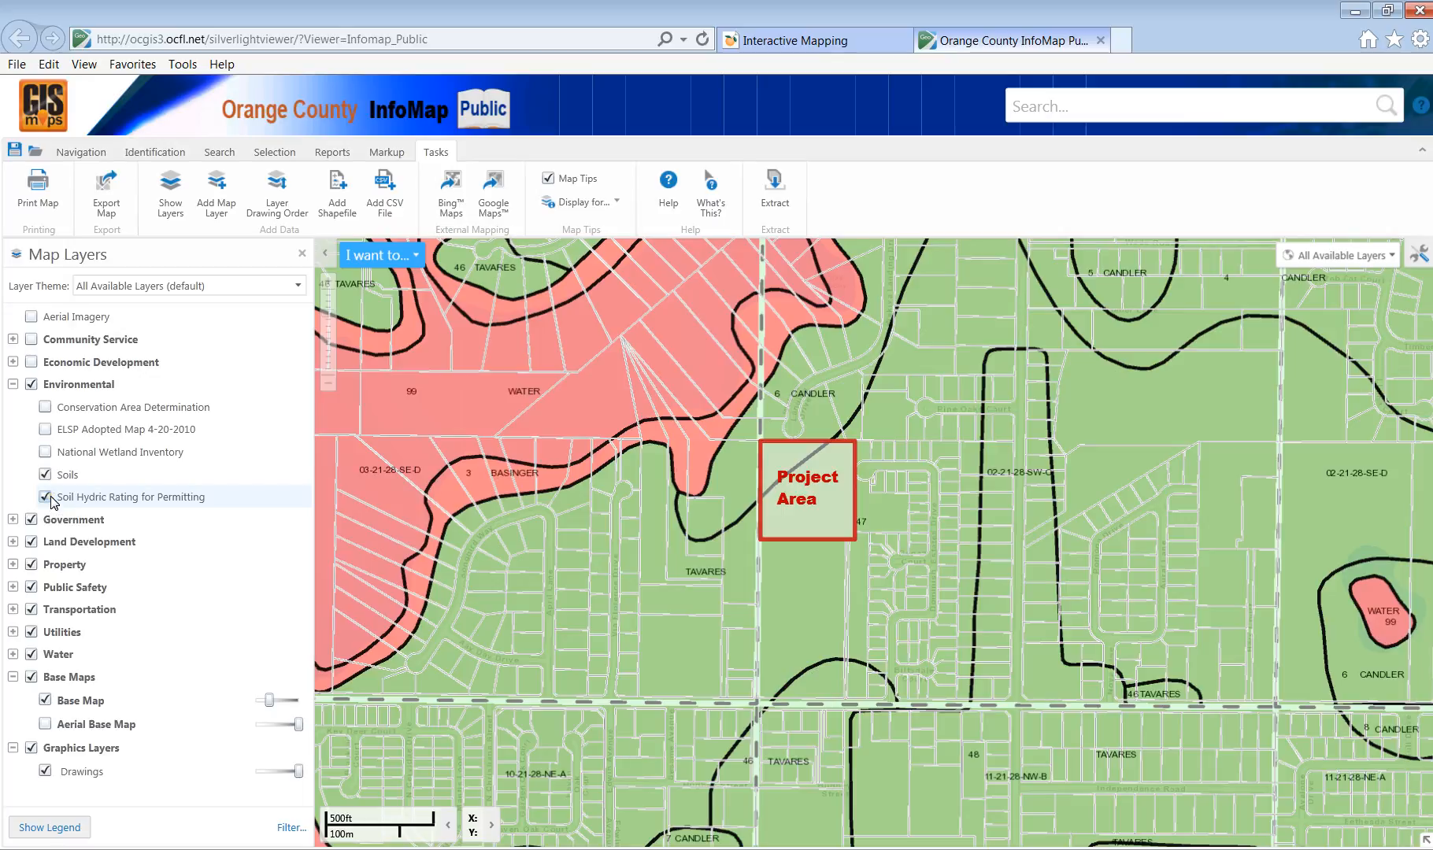
left_click(44, 476)
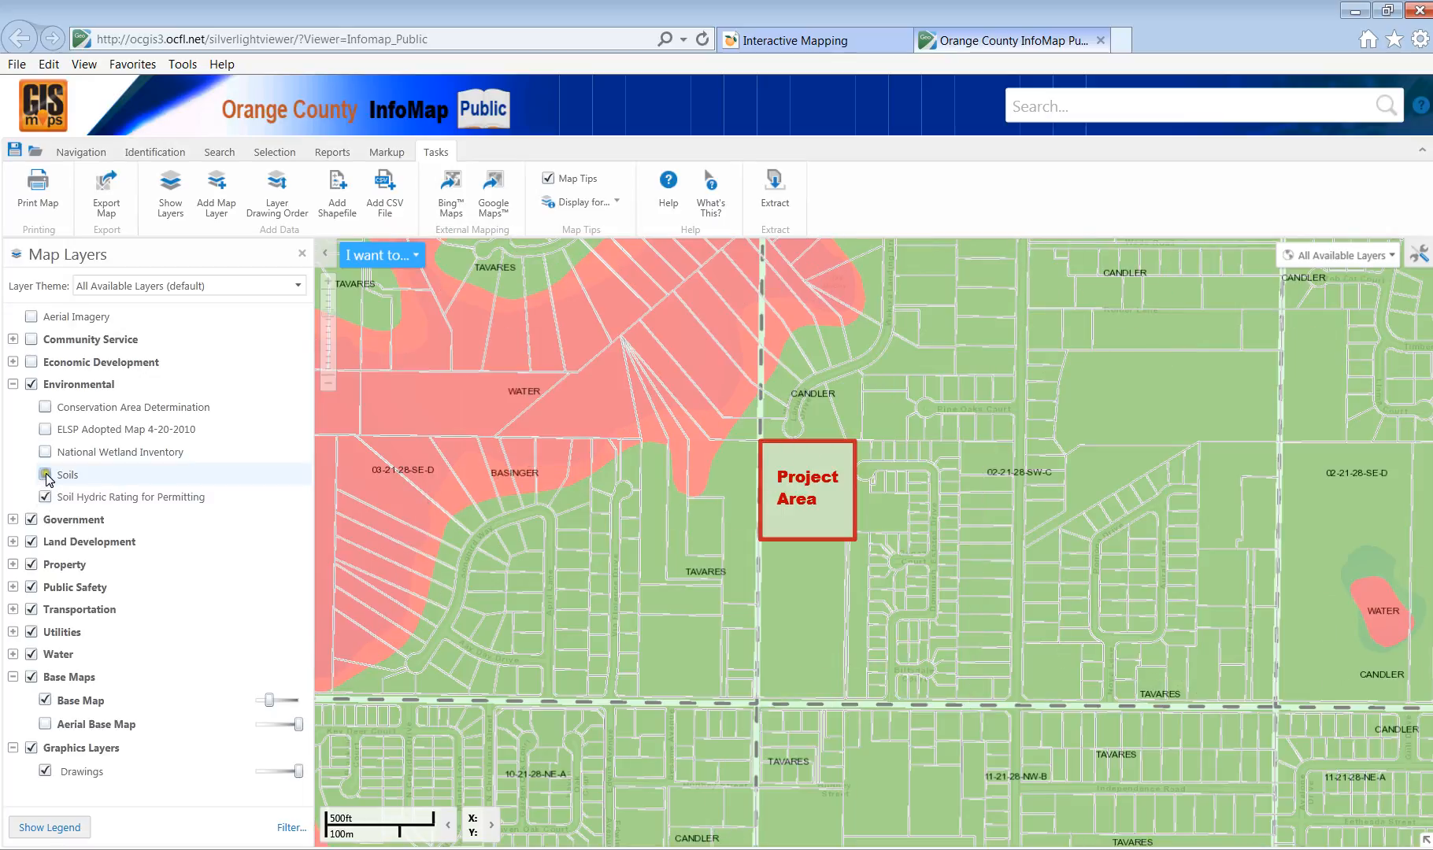
left_click(46, 475)
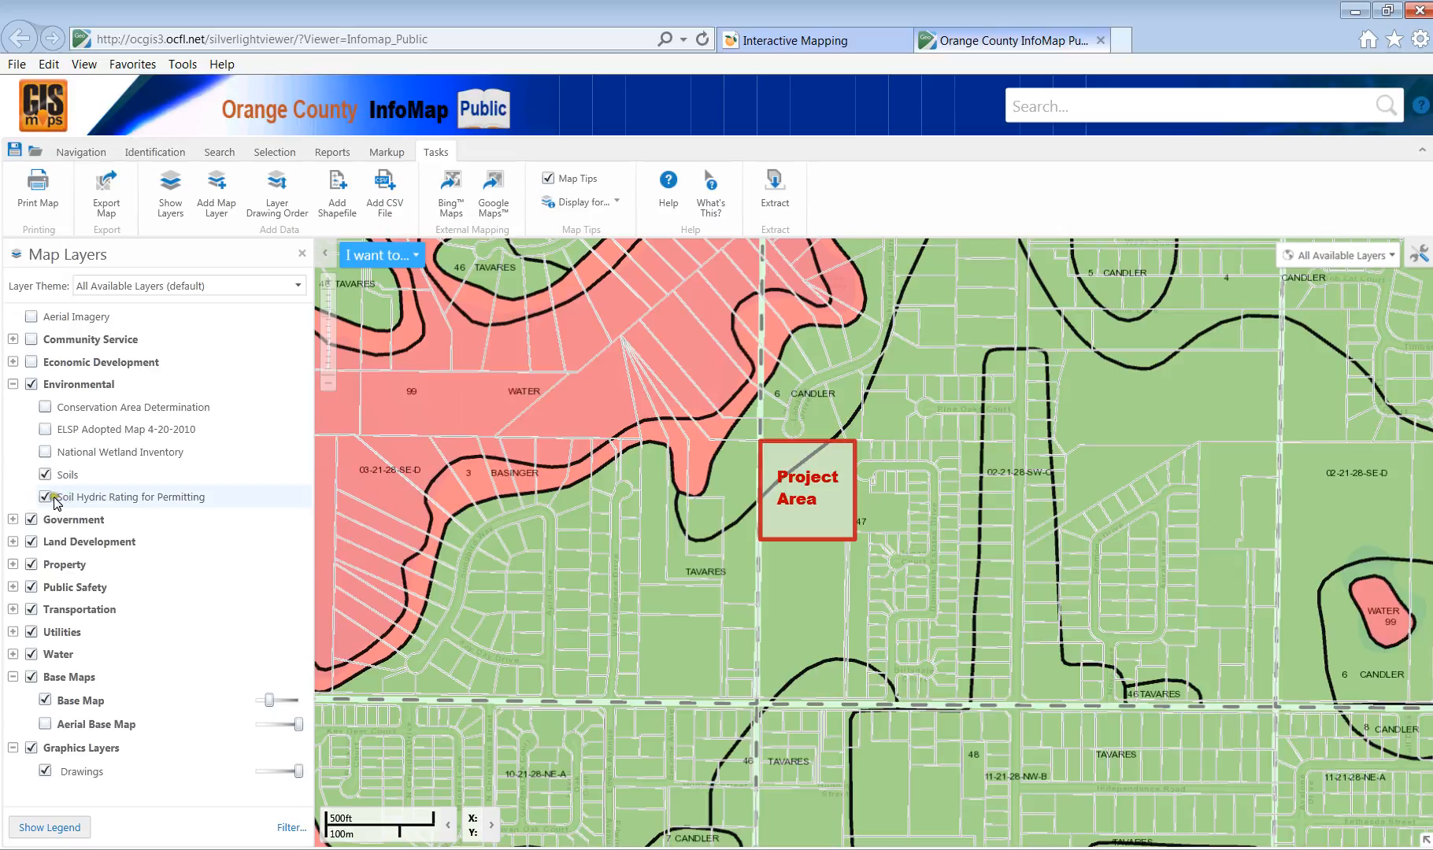
left_click(46, 453)
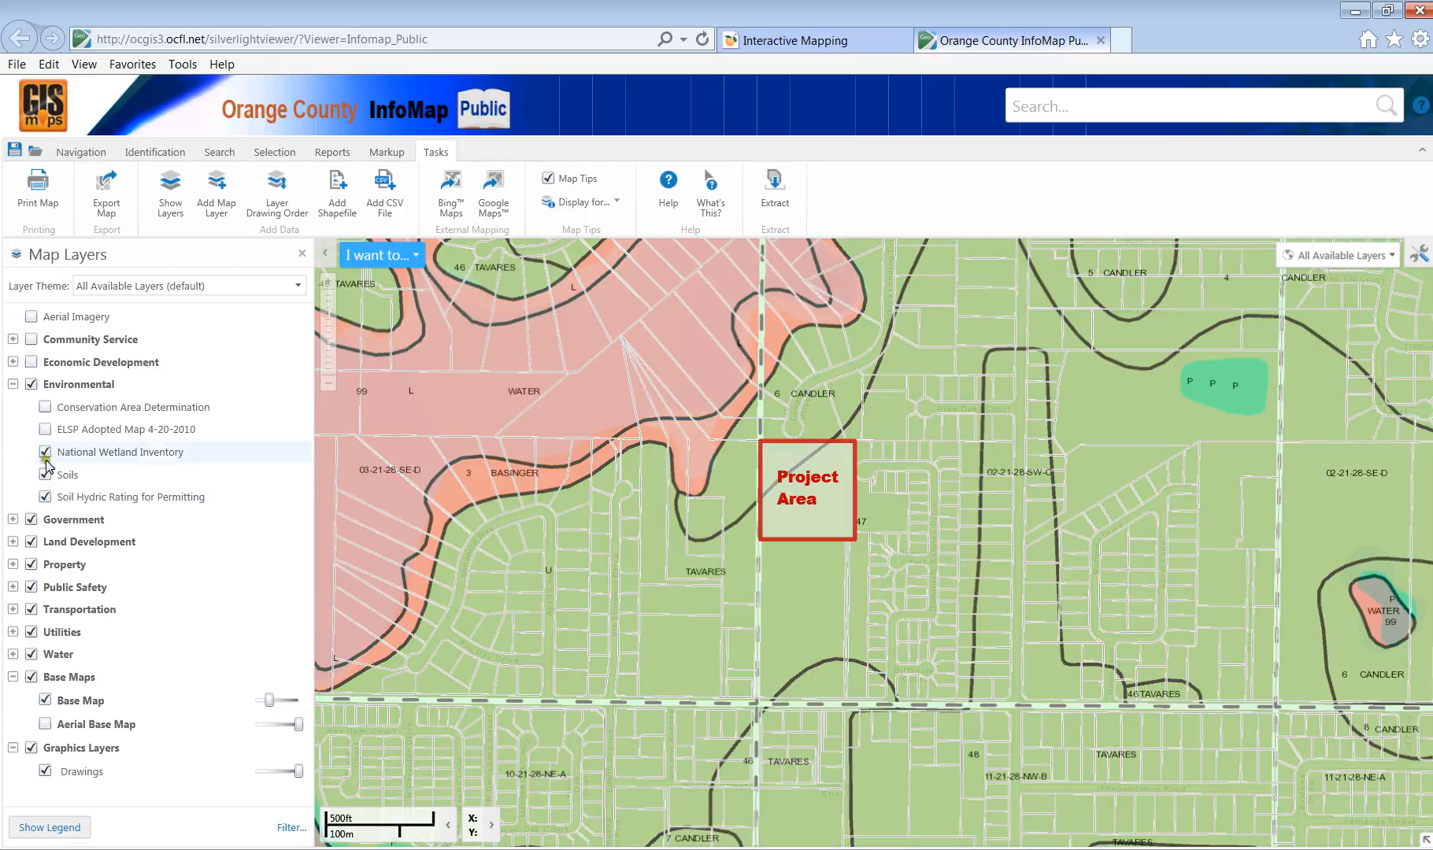
left_click(45, 497)
left_click(45, 475)
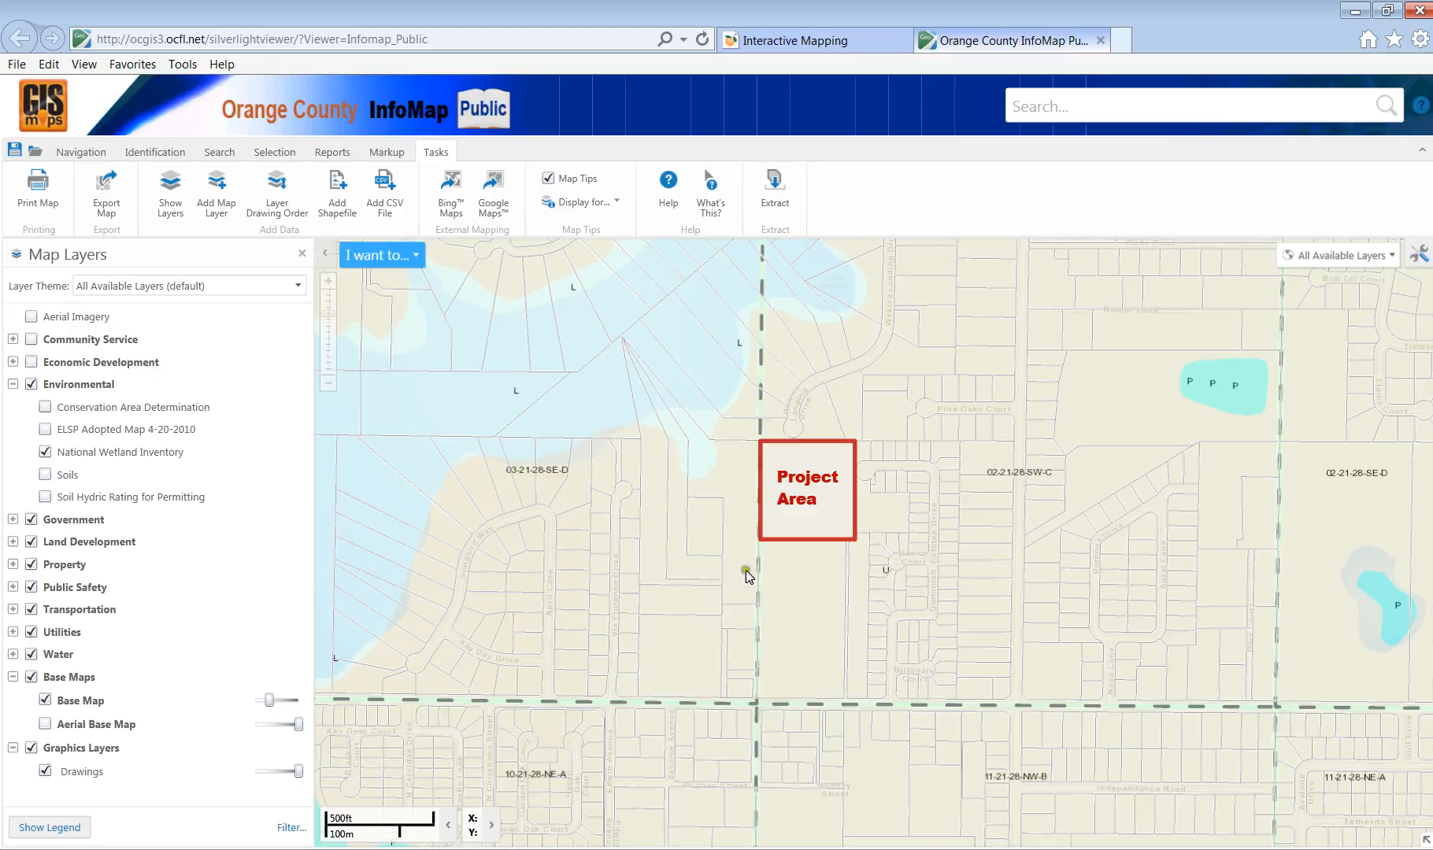
left_click(45, 407)
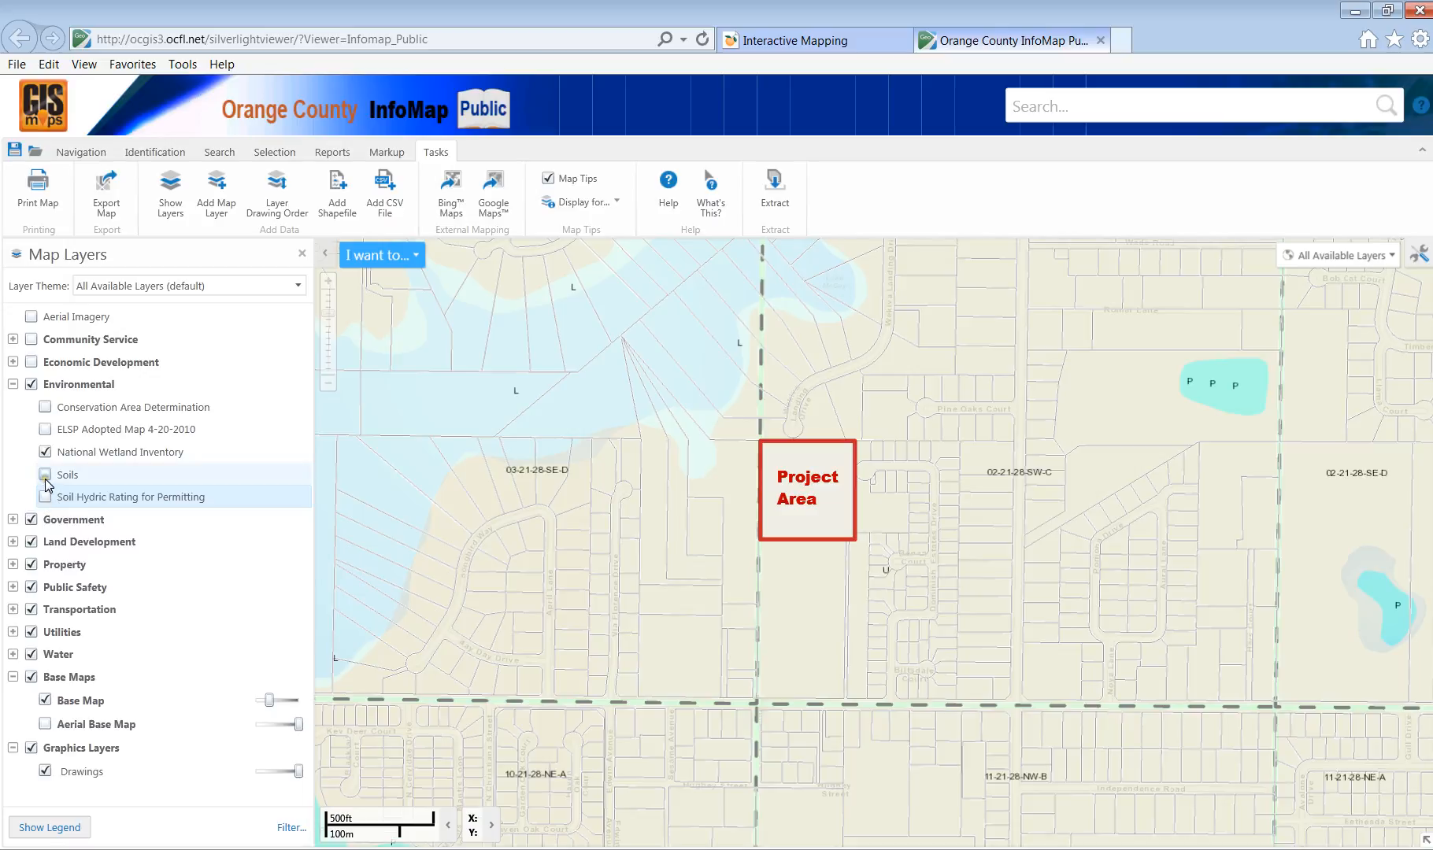
left_click(32, 385)
left_click(32, 386)
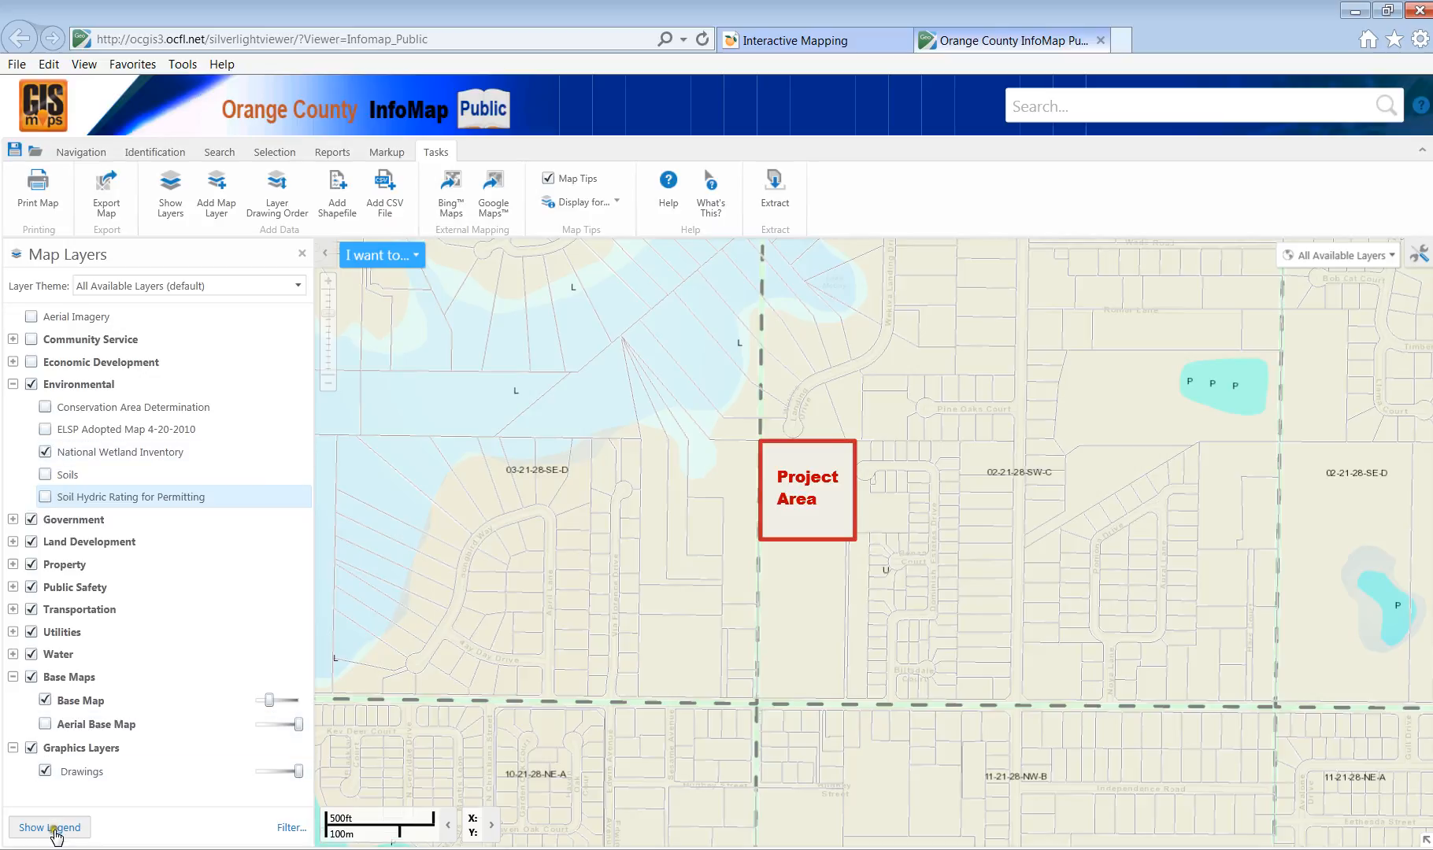
Retitle the print 'No wetlands withing Project Area' and generate the PDF.
left_click(66, 202)
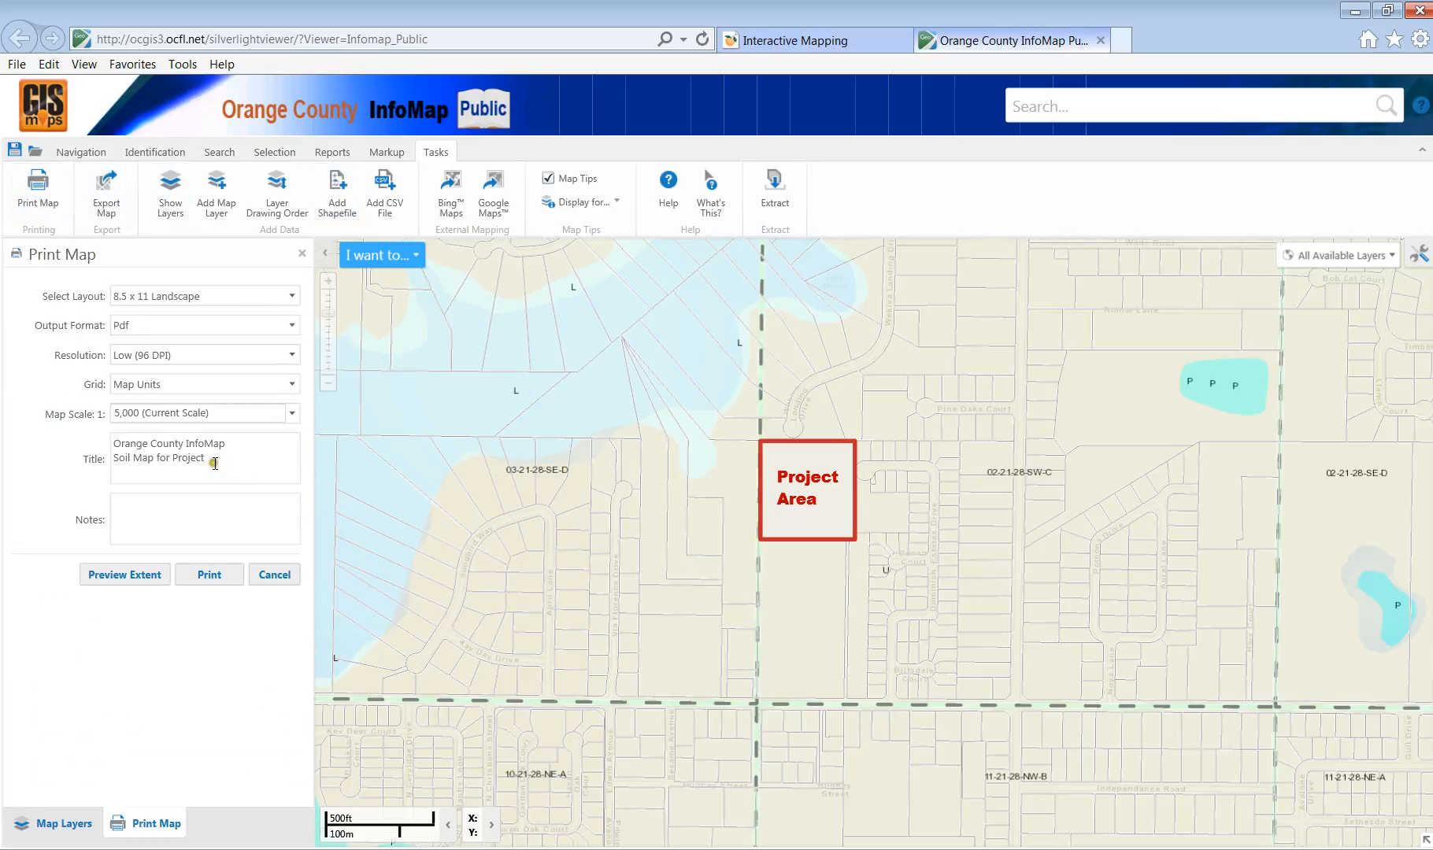
left_click_drag(157, 455, 114, 457)
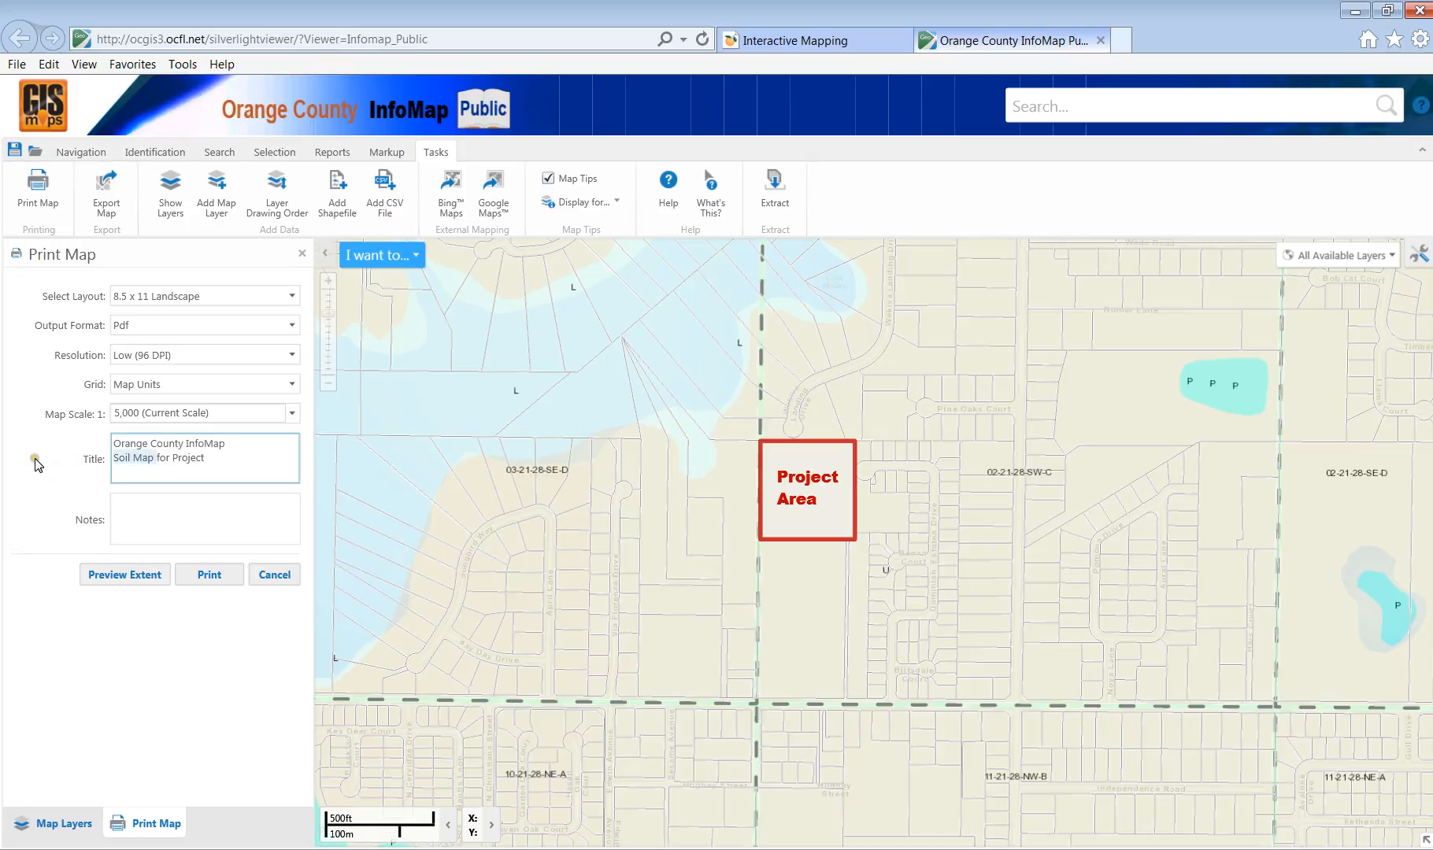
type("WE")
key("BackSpace")
type("etland")
type(" No")
key("Delete")
type("w")
left_click(167, 455)
type("s withing")
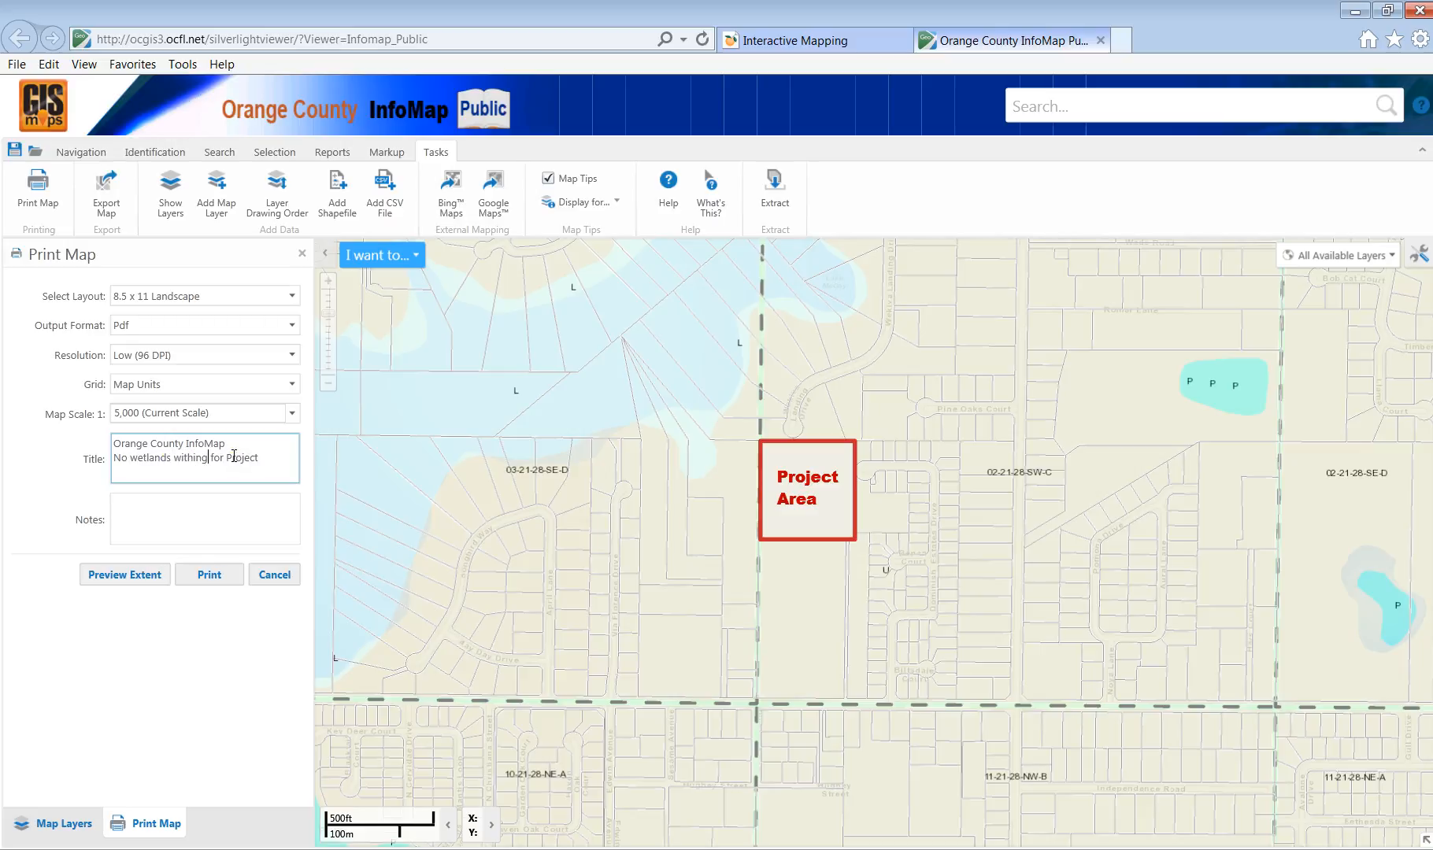
key("Delete")
key("Delete")
key("Delete")
key("Delete")
key("Delete")
key("Delete")
key("Delete")
left_click(193, 577)
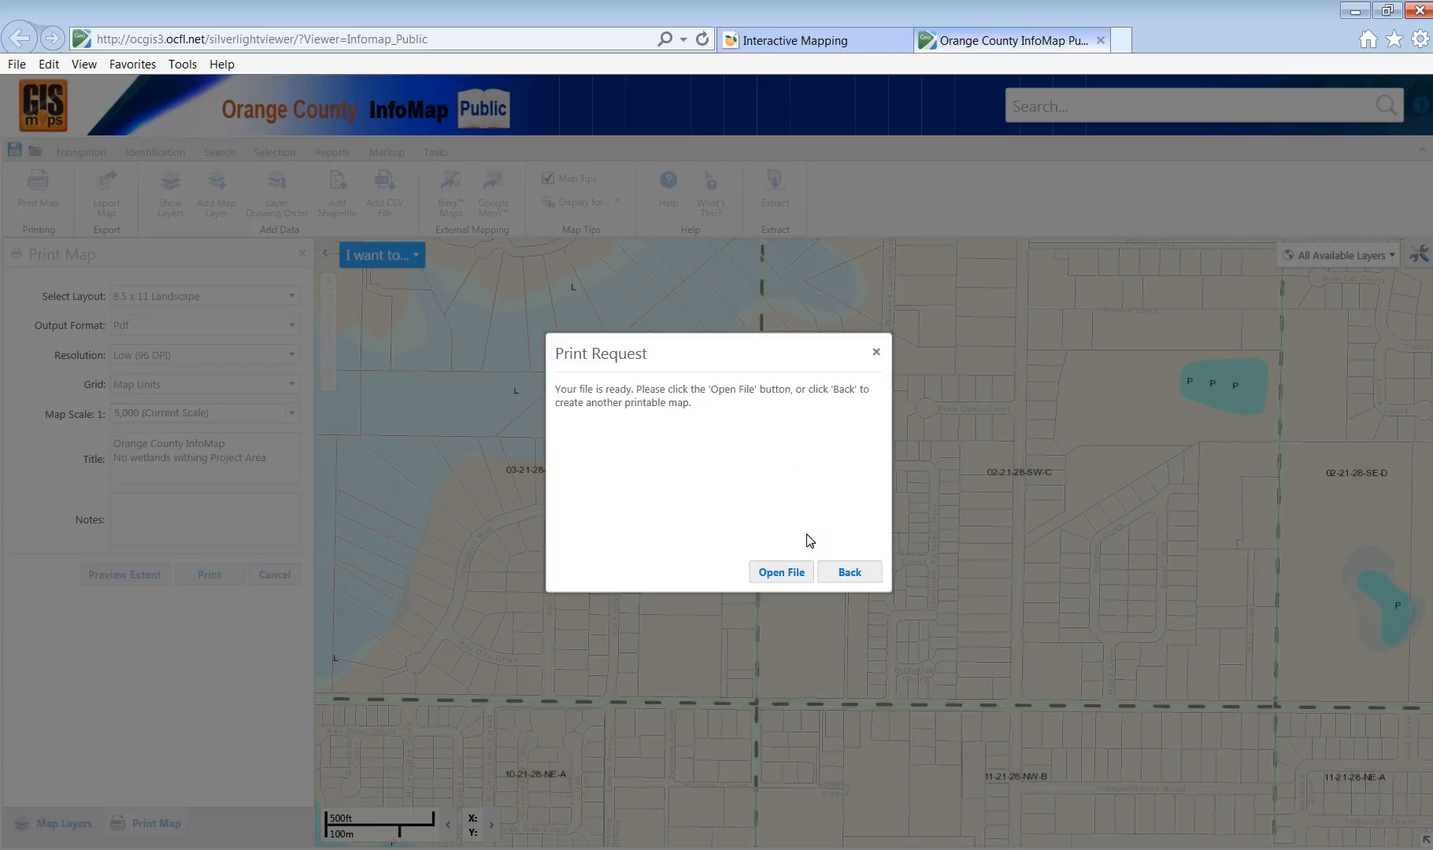
Open the wetland map PDF, save it to the Desktop as 'Wetland', and close it.
left_click(796, 574)
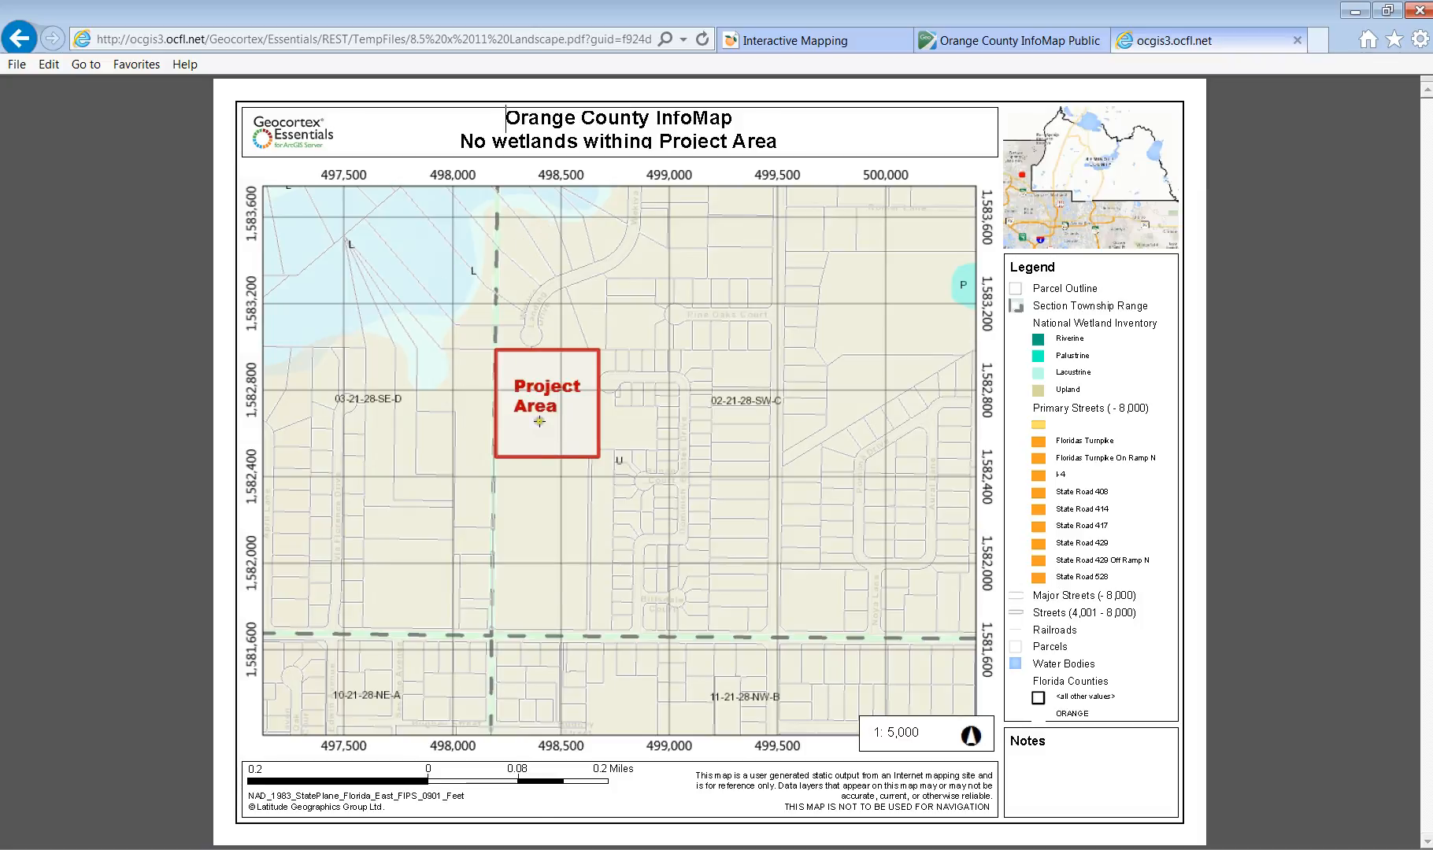
mouse_move(501, 825)
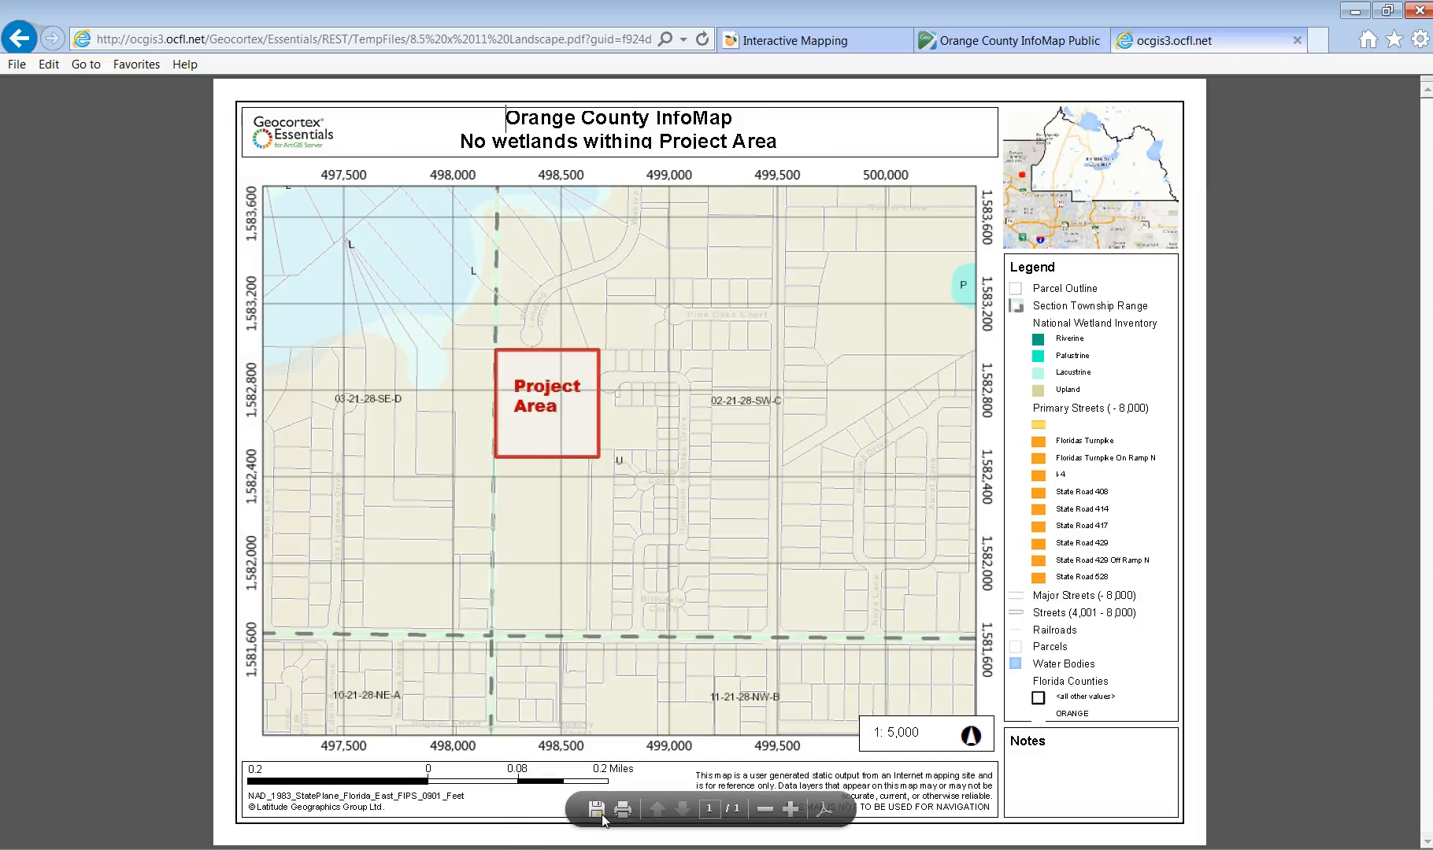
left_click(596, 809)
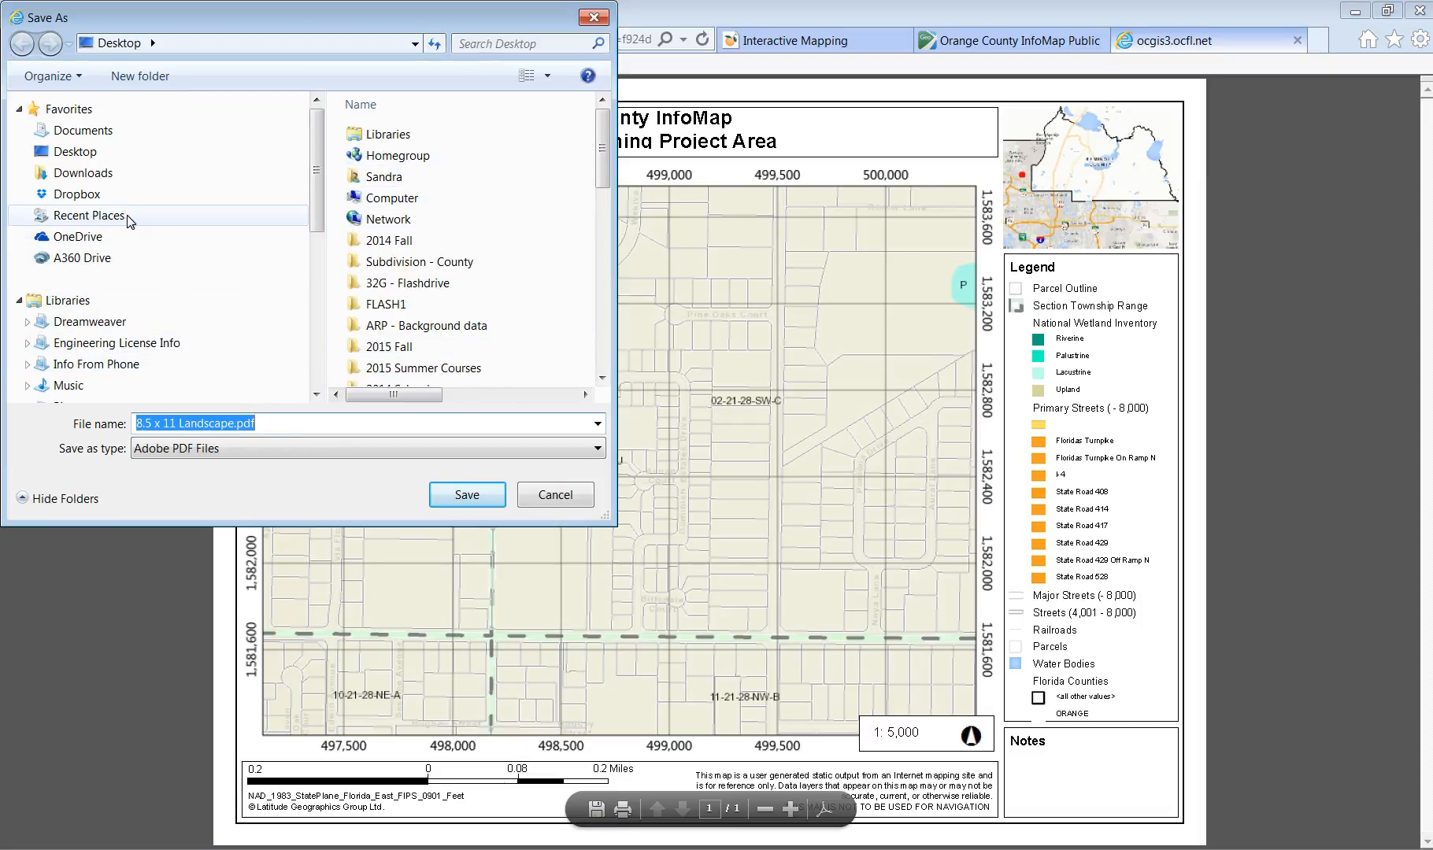
type("Wetland")
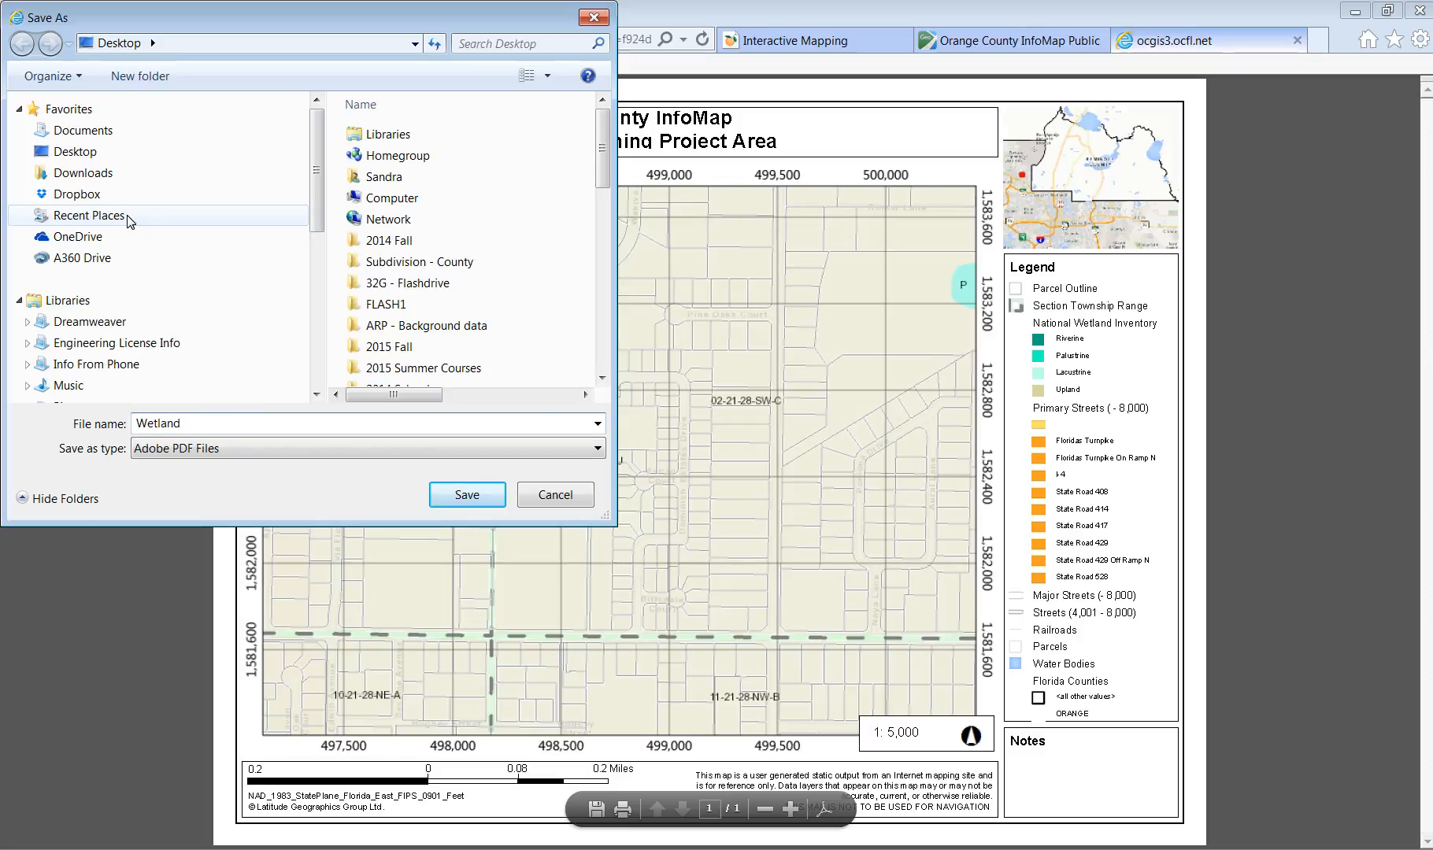
key("Return")
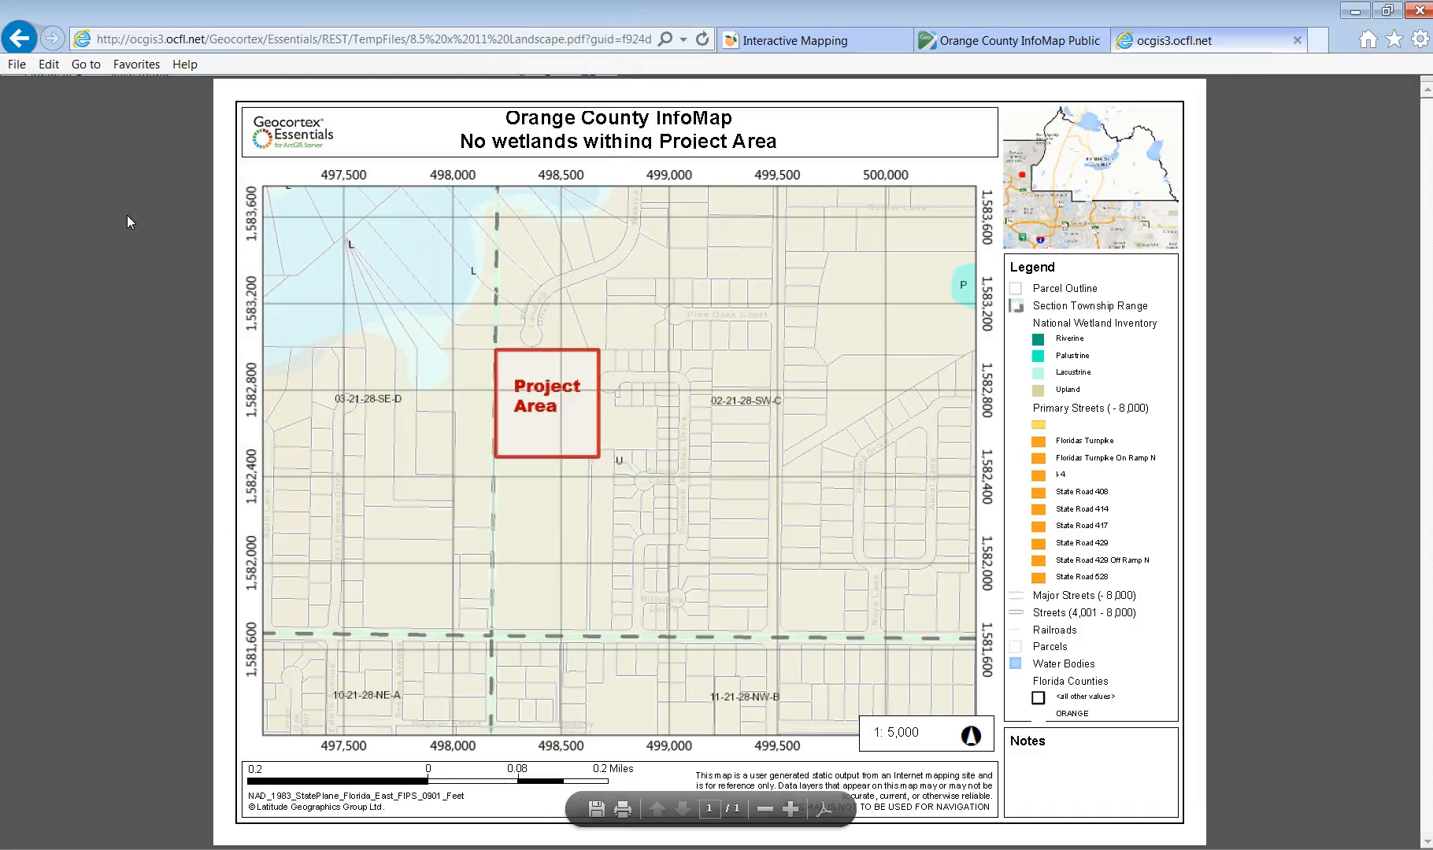
left_click(1297, 40)
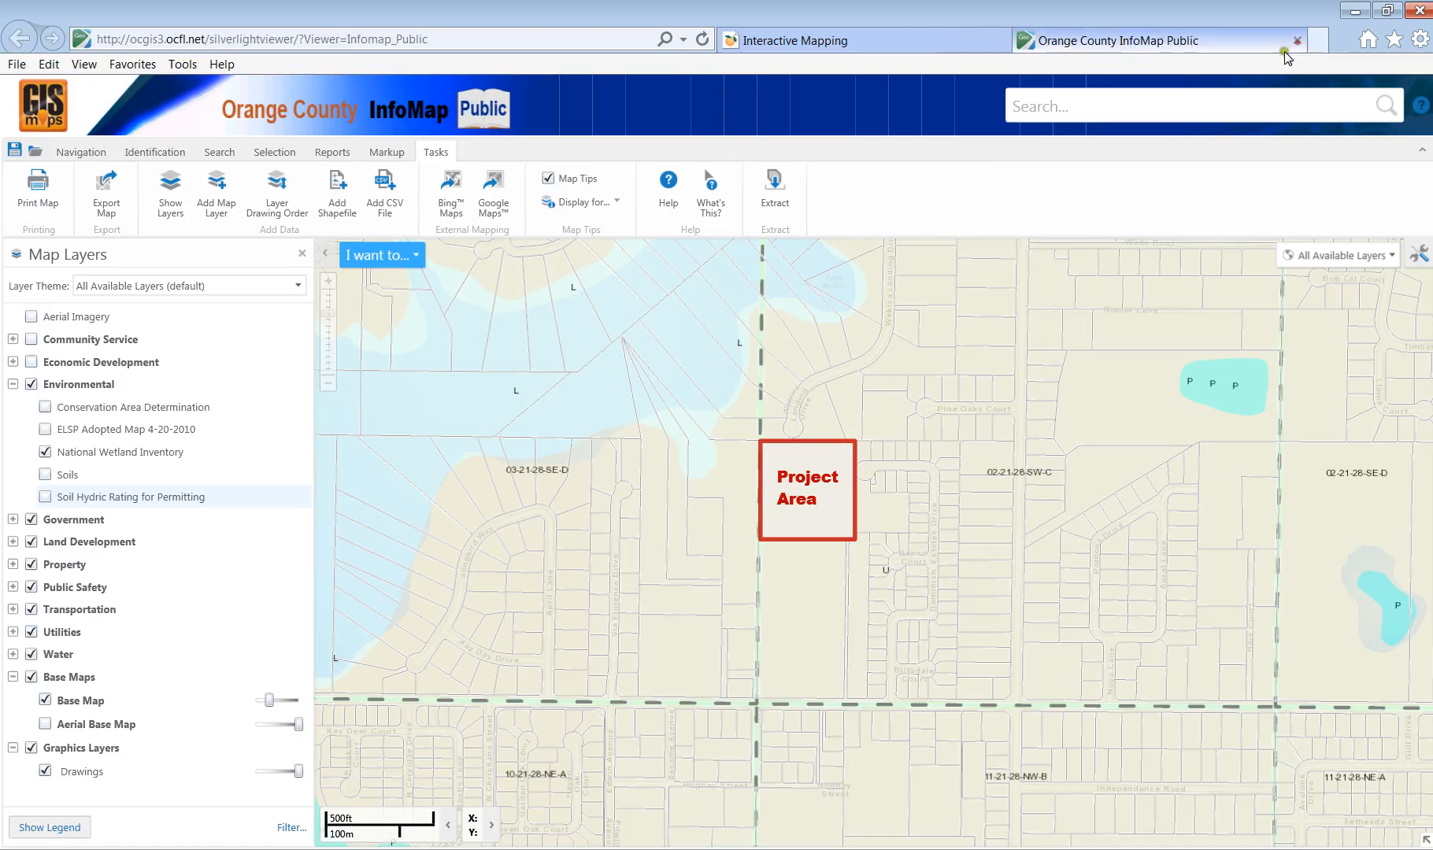
Turn off the Environmental layers and expand Government > Jurisdiction in the layer tree.
left_click(31, 384)
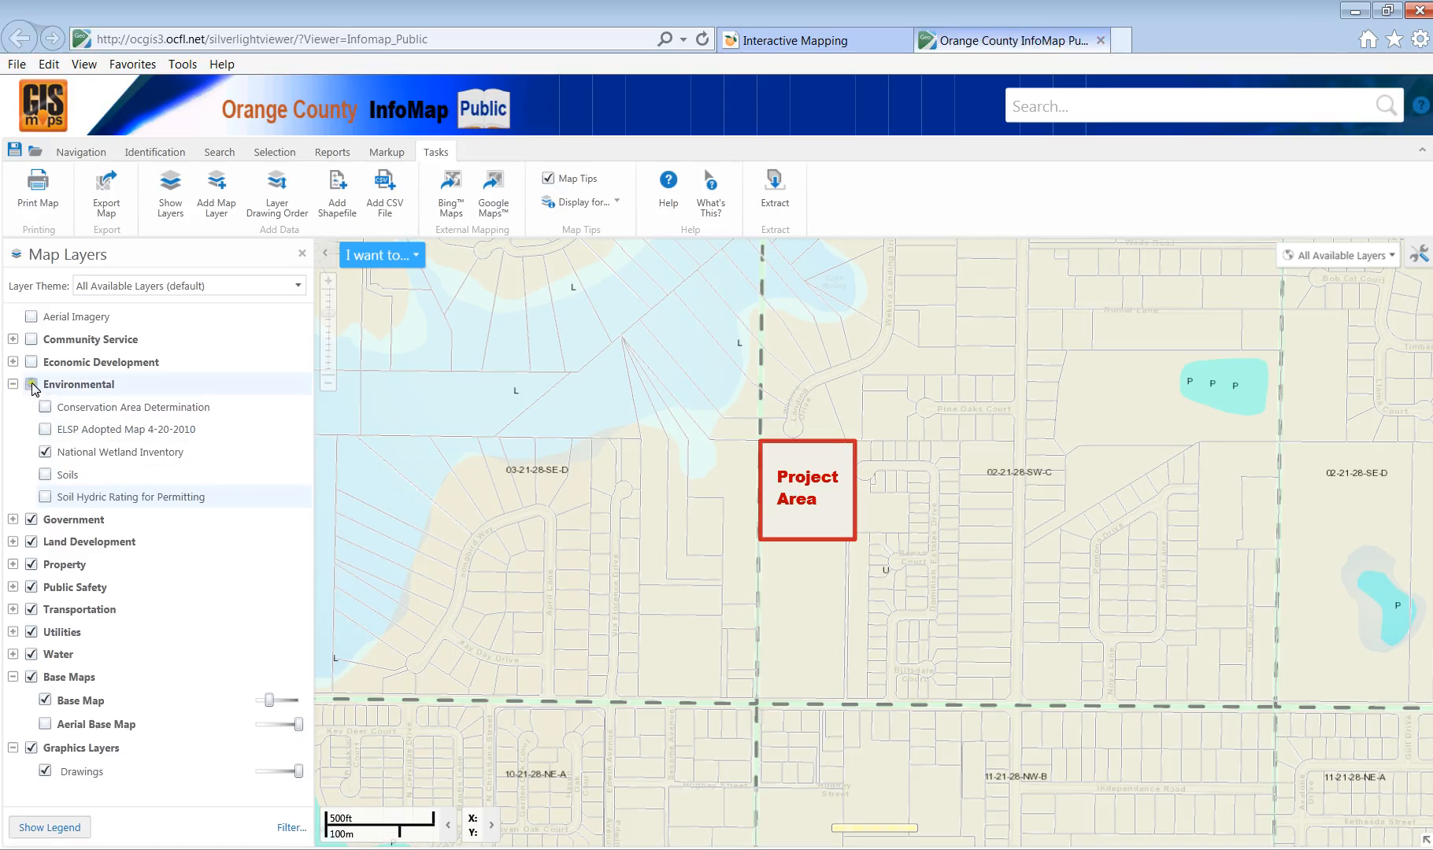
left_click(14, 384)
left_click(13, 407)
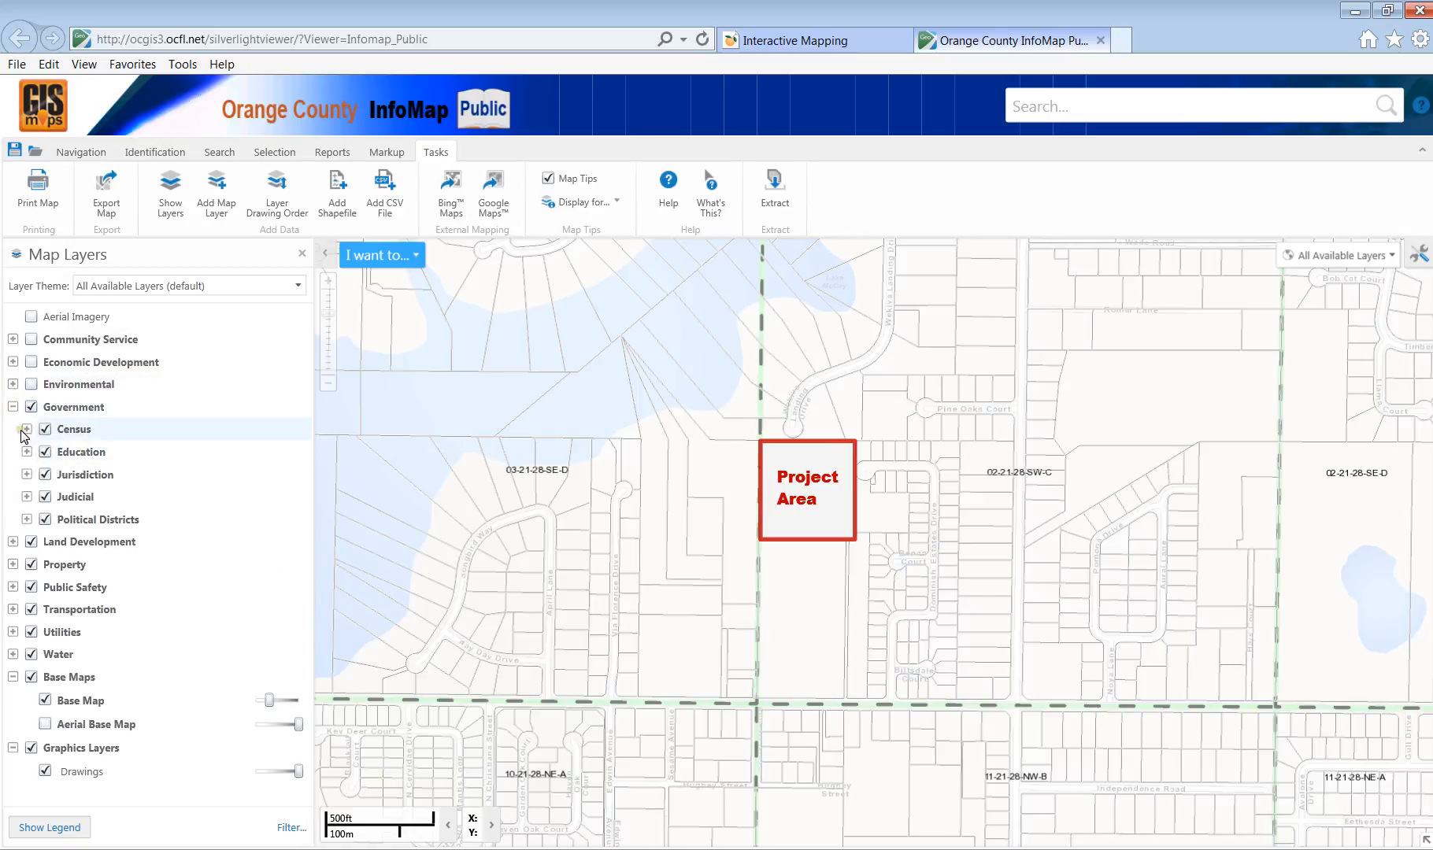
left_click(26, 430)
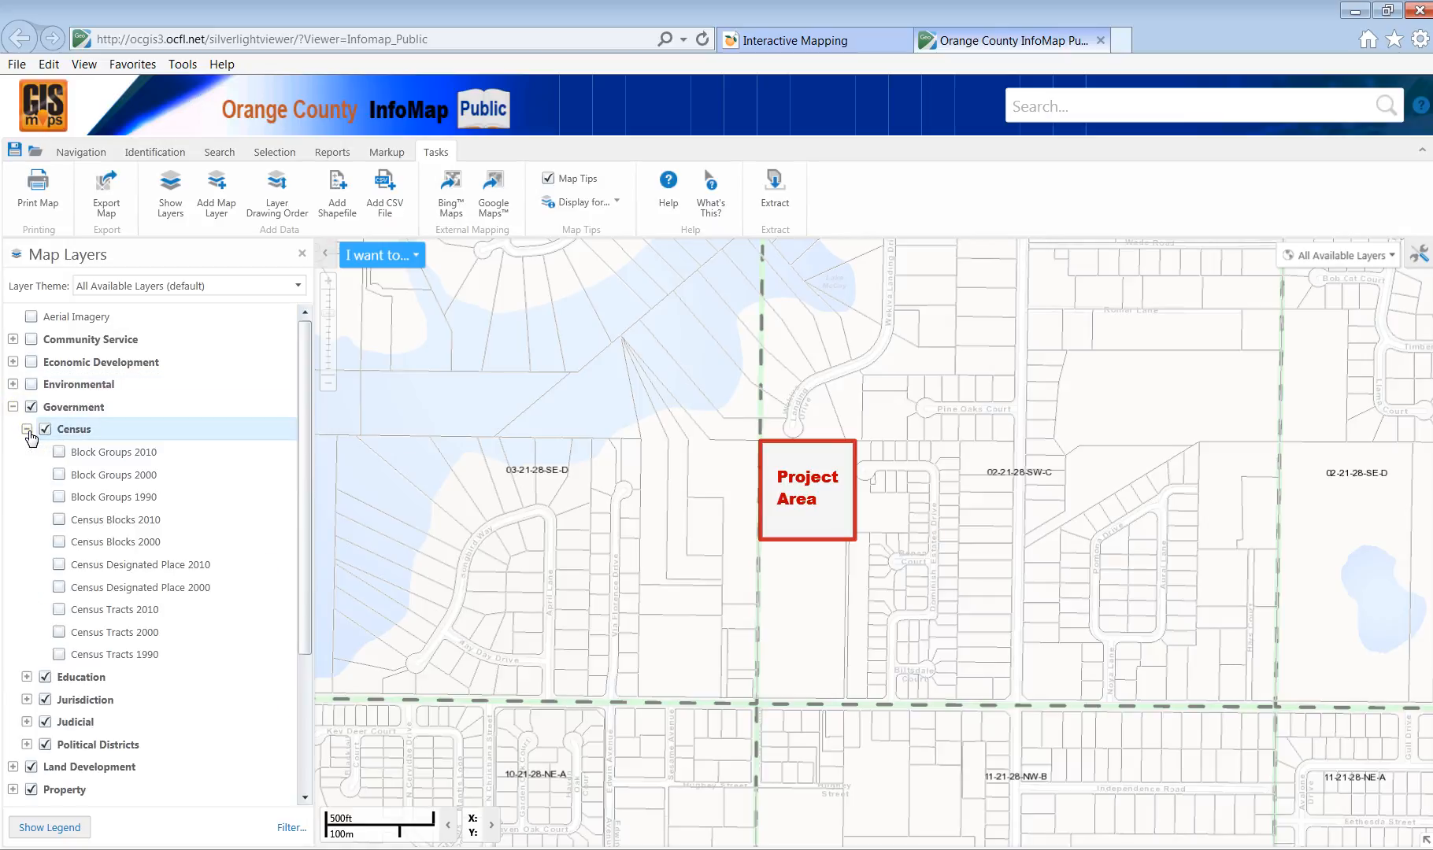
left_click(27, 429)
left_click(26, 452)
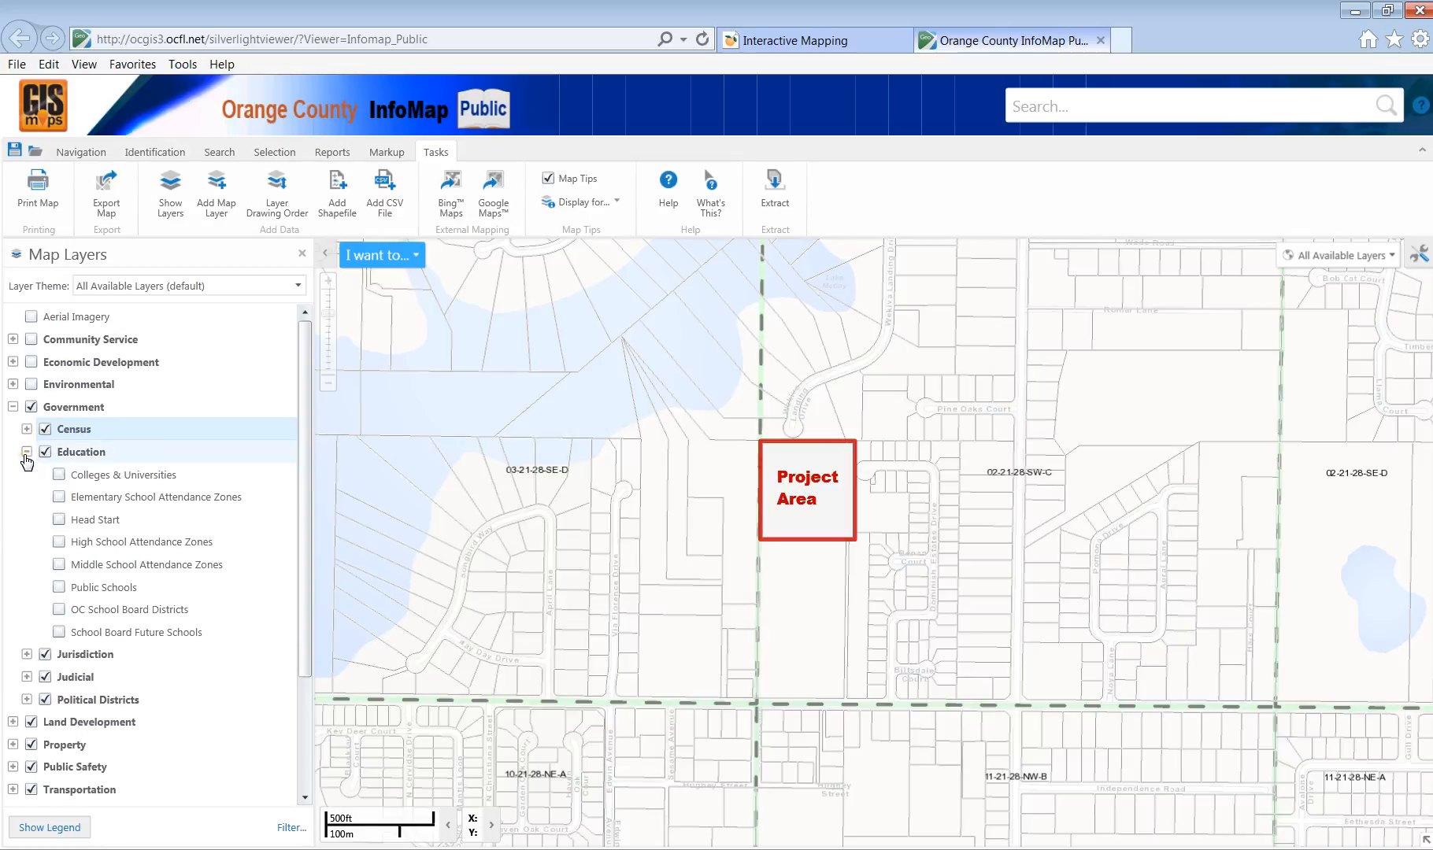
left_click(27, 452)
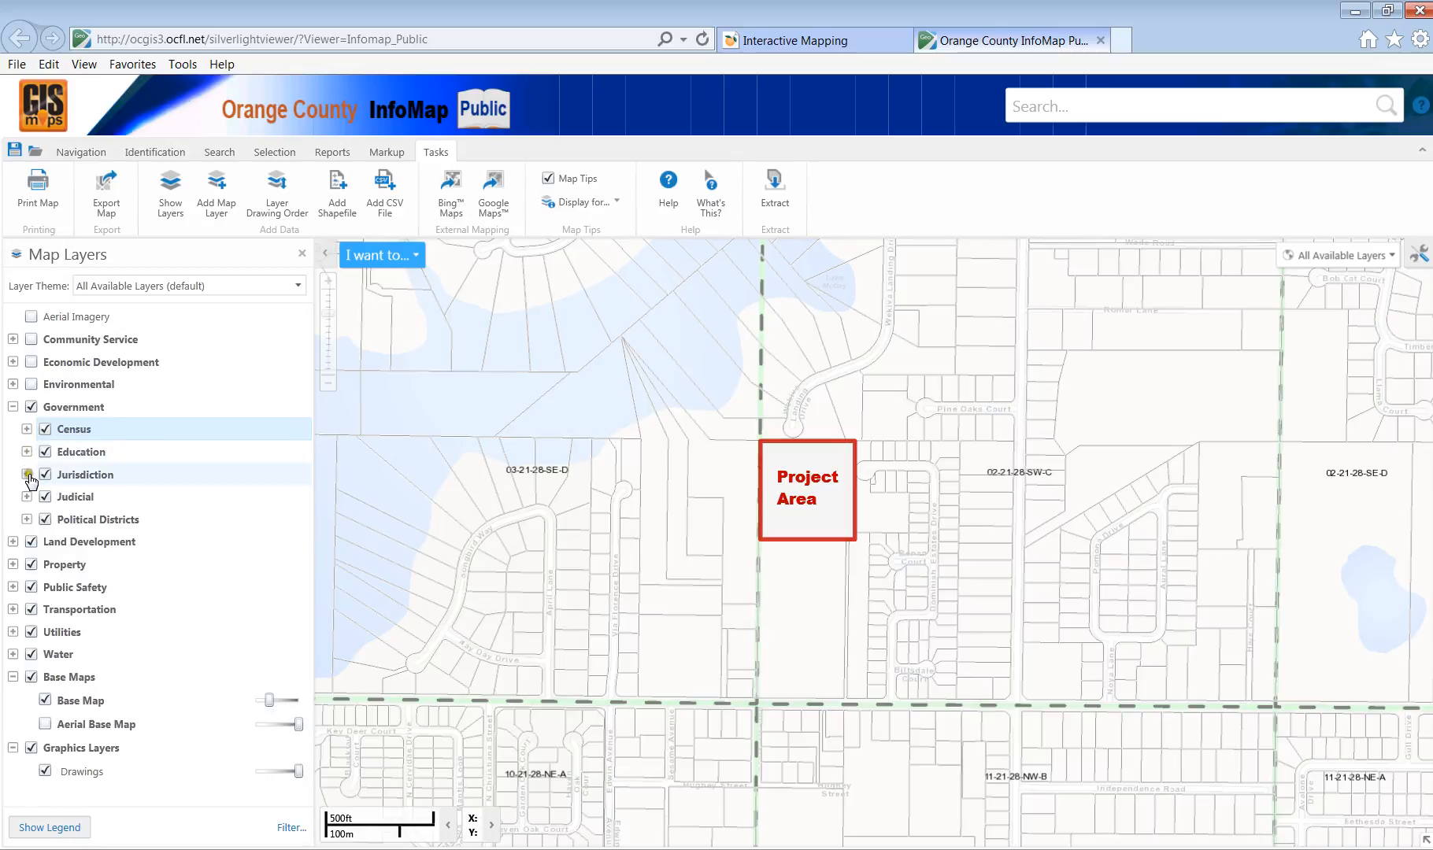
left_click(27, 474)
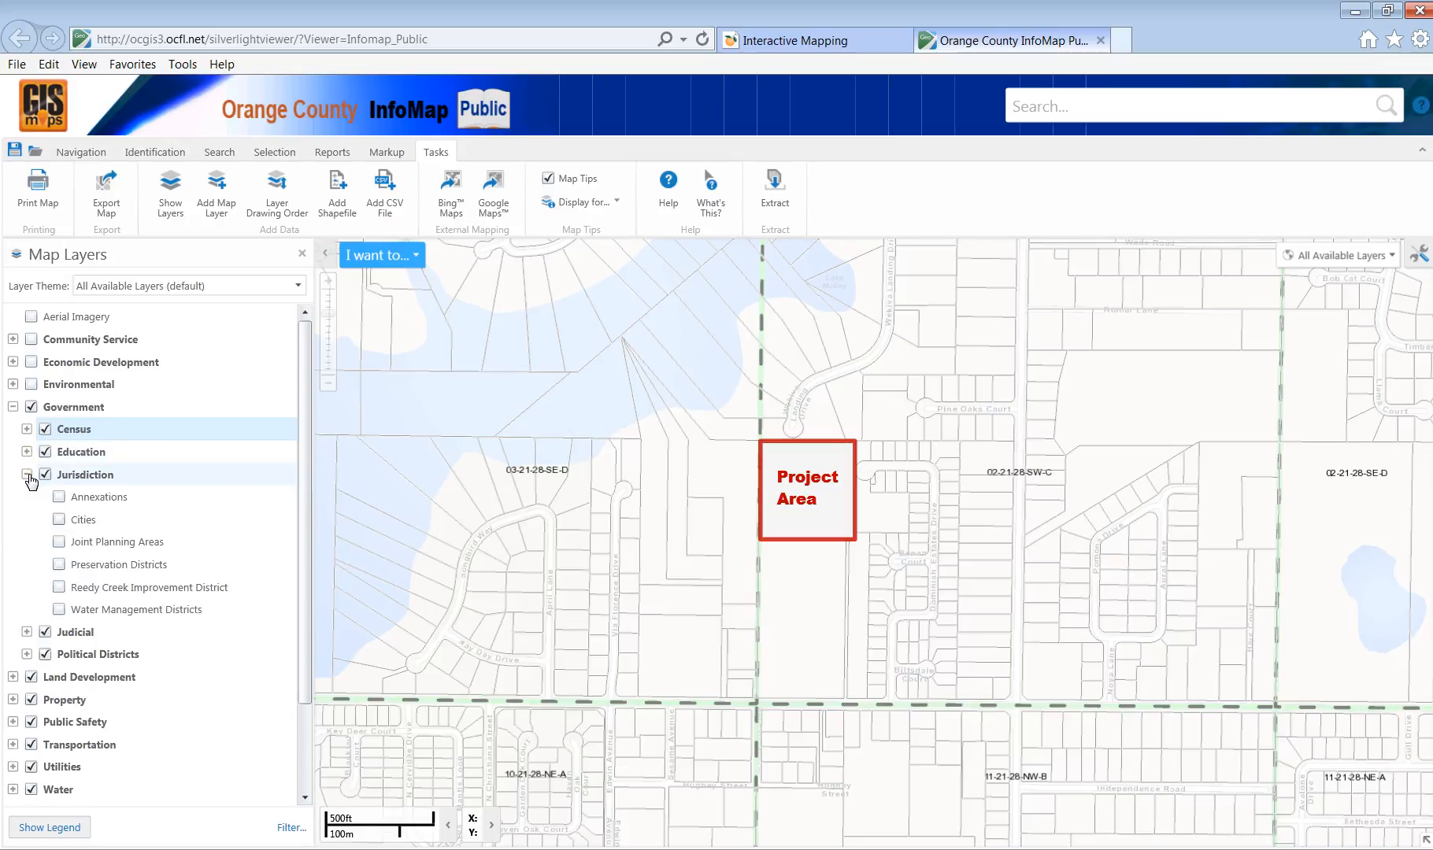
Leave Water Management Districts as the only Jurisdiction layer on, then check the legend.
left_click(76, 610)
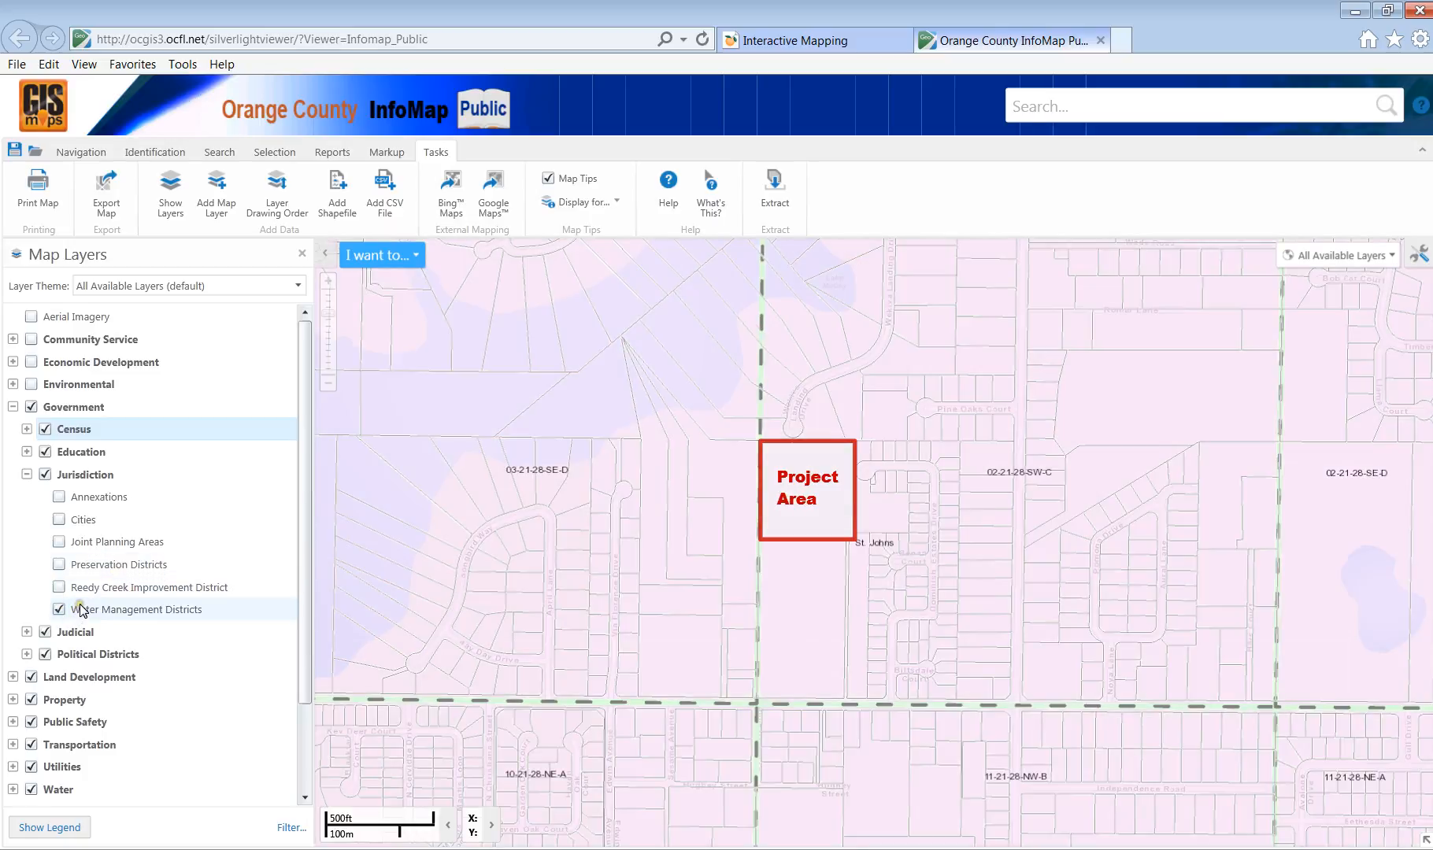
left_click(58, 567)
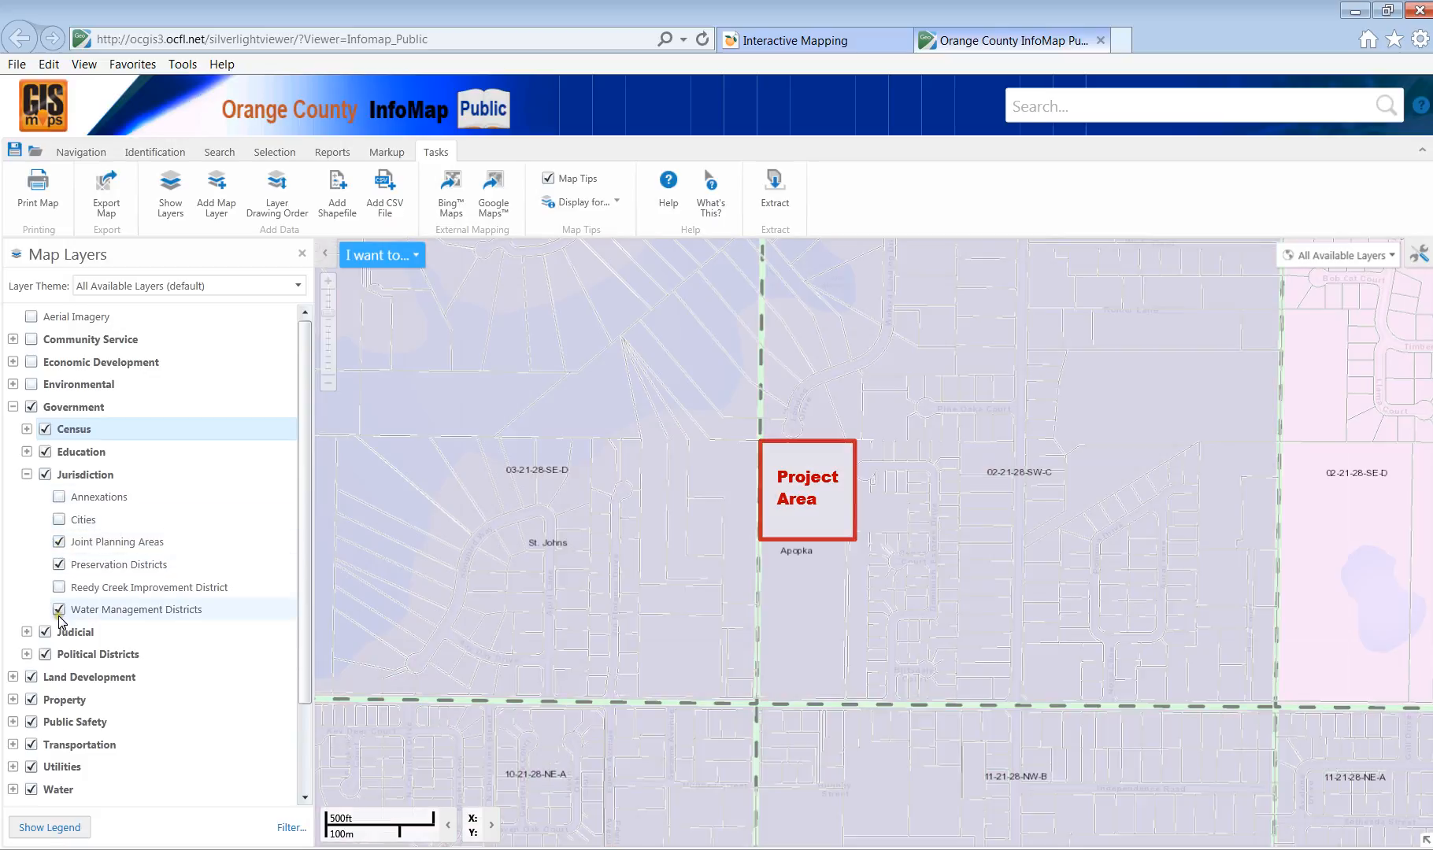
left_click(59, 542)
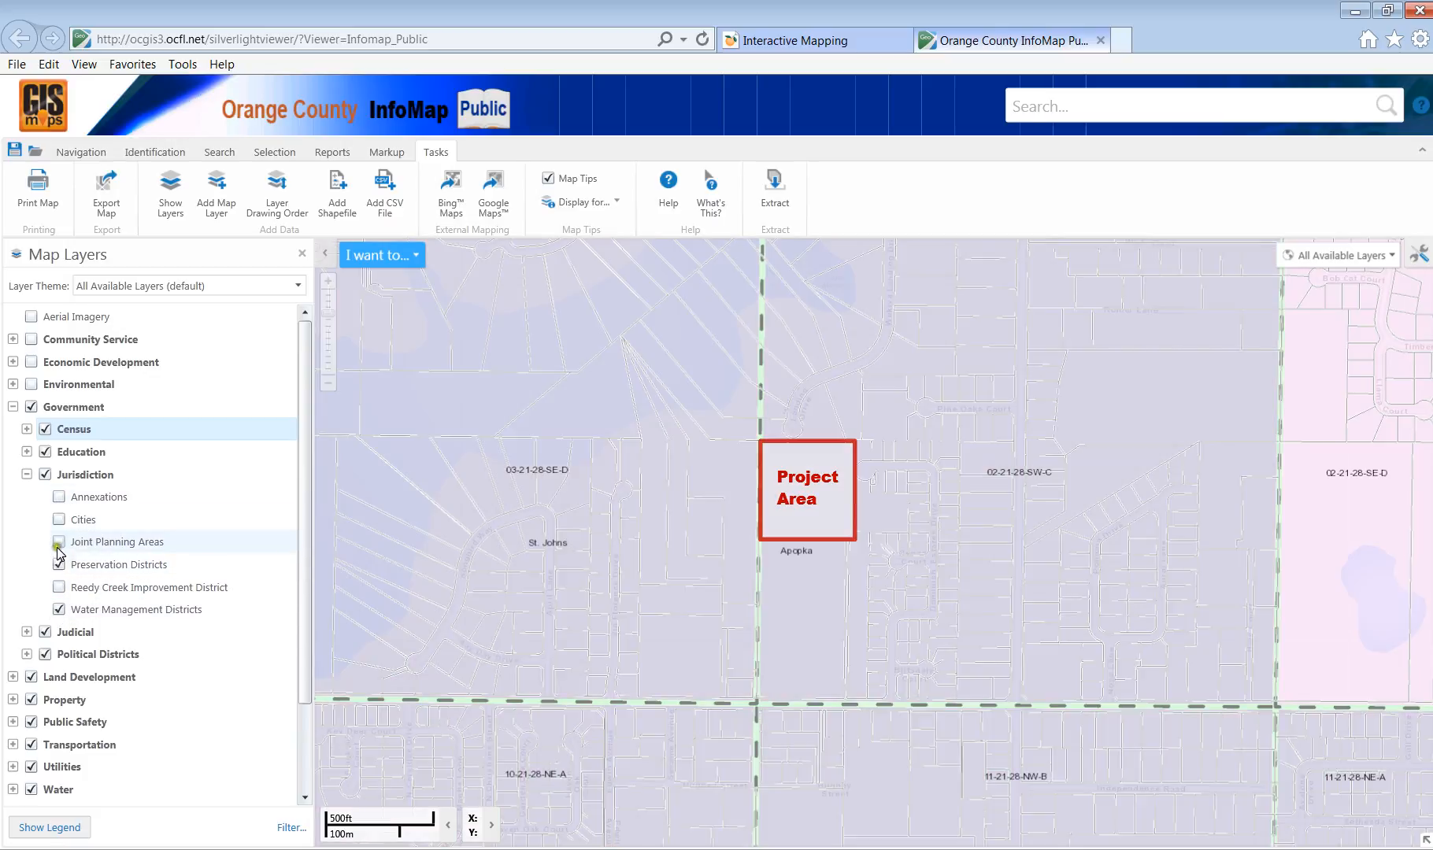
left_click(59, 565)
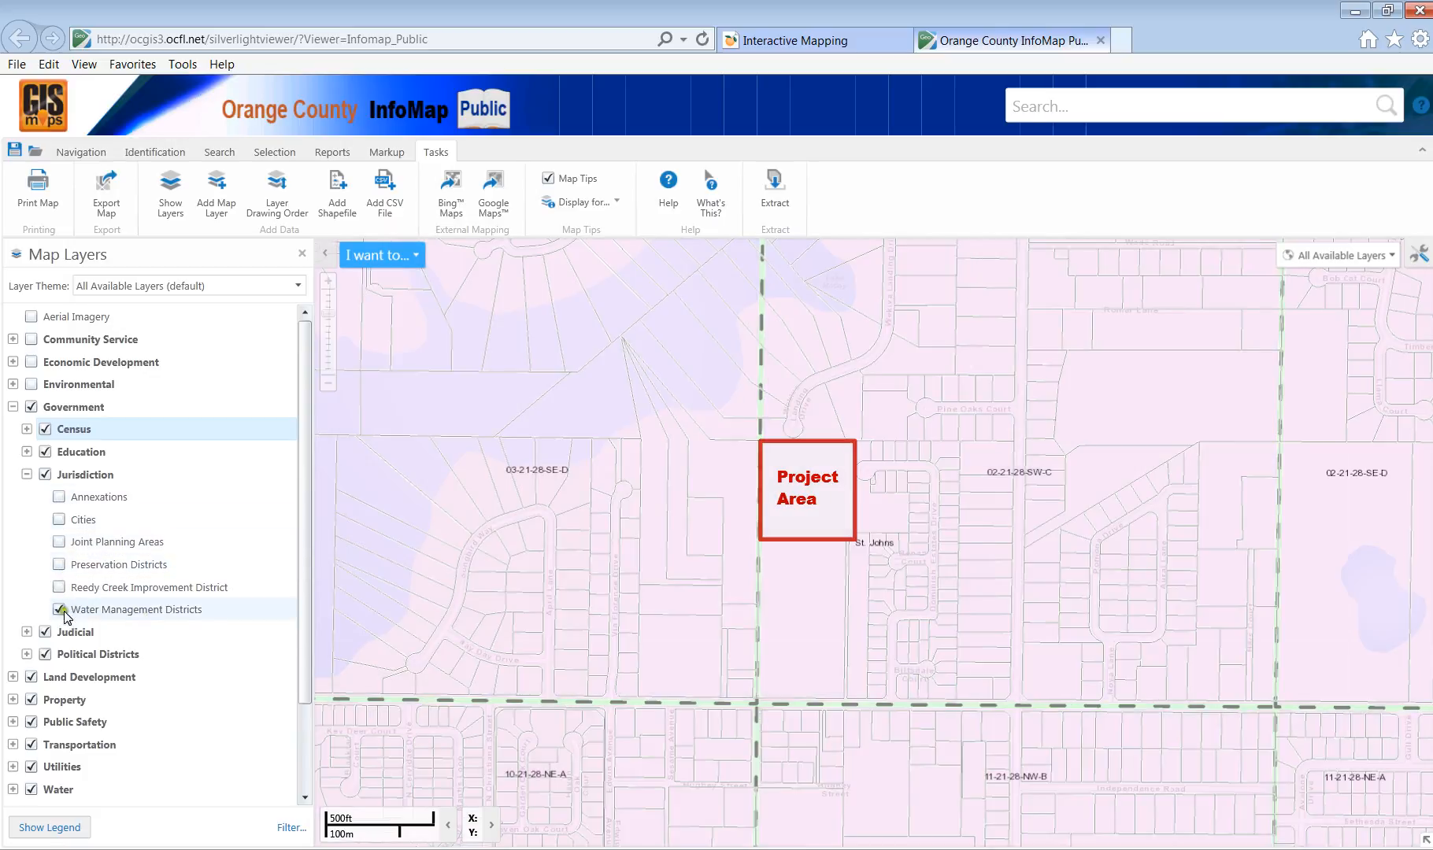
left_click(48, 826)
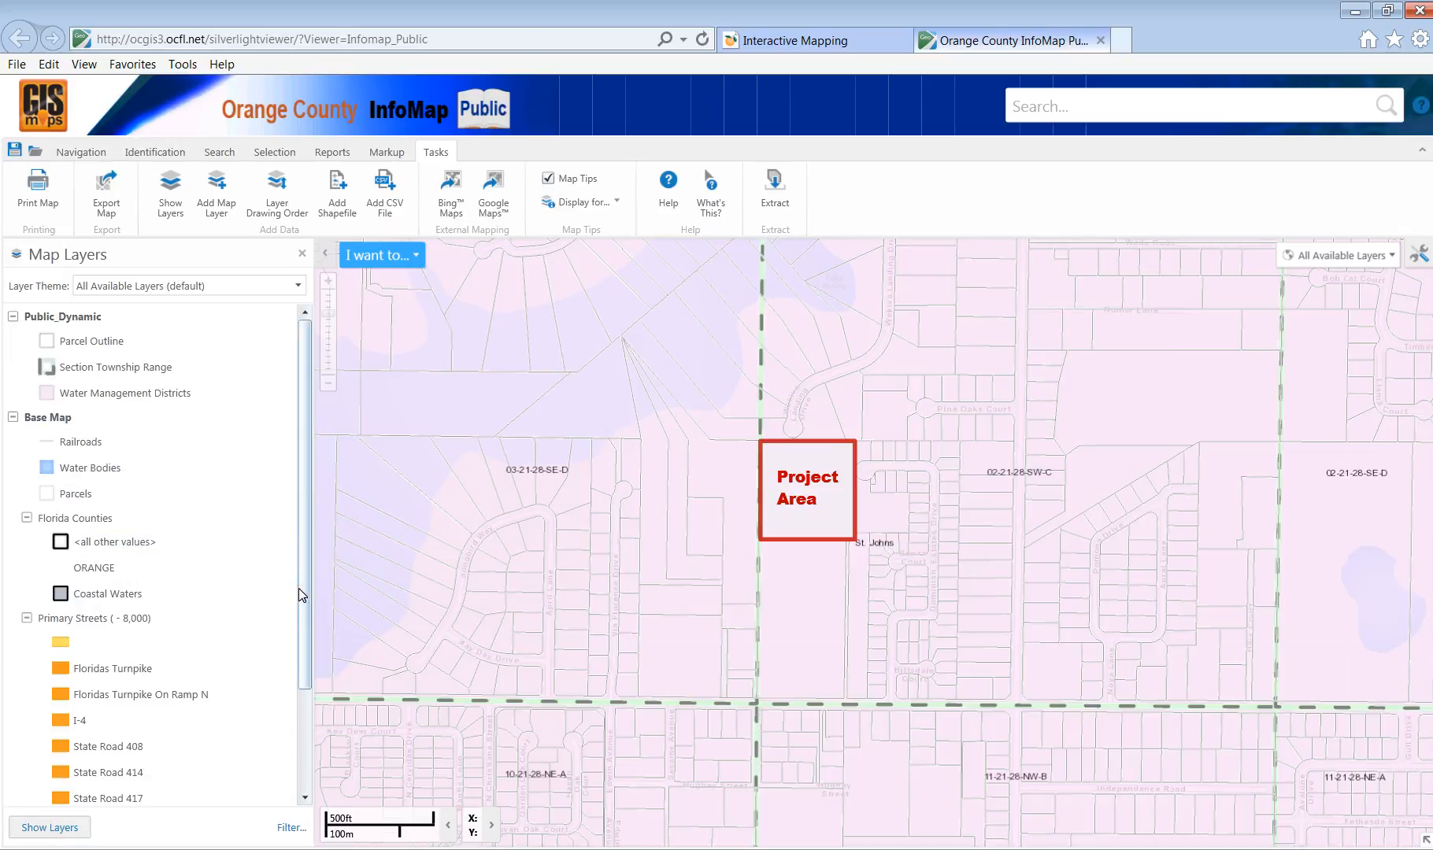
left_click(39, 831)
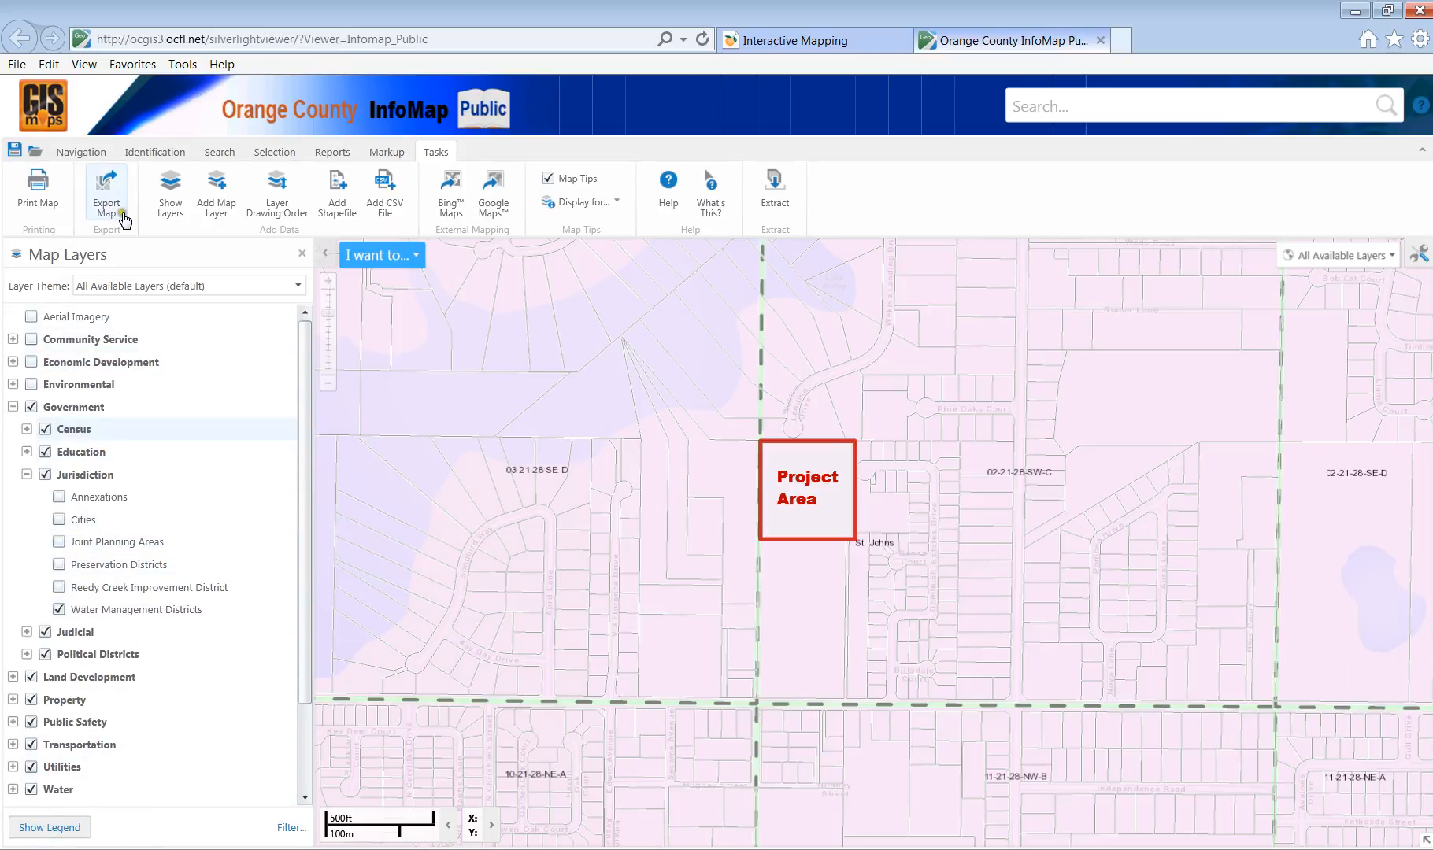
Print the map to PDF titled 'Watermanagement District' with Project Area on the next line, and open it.
left_click(28, 194)
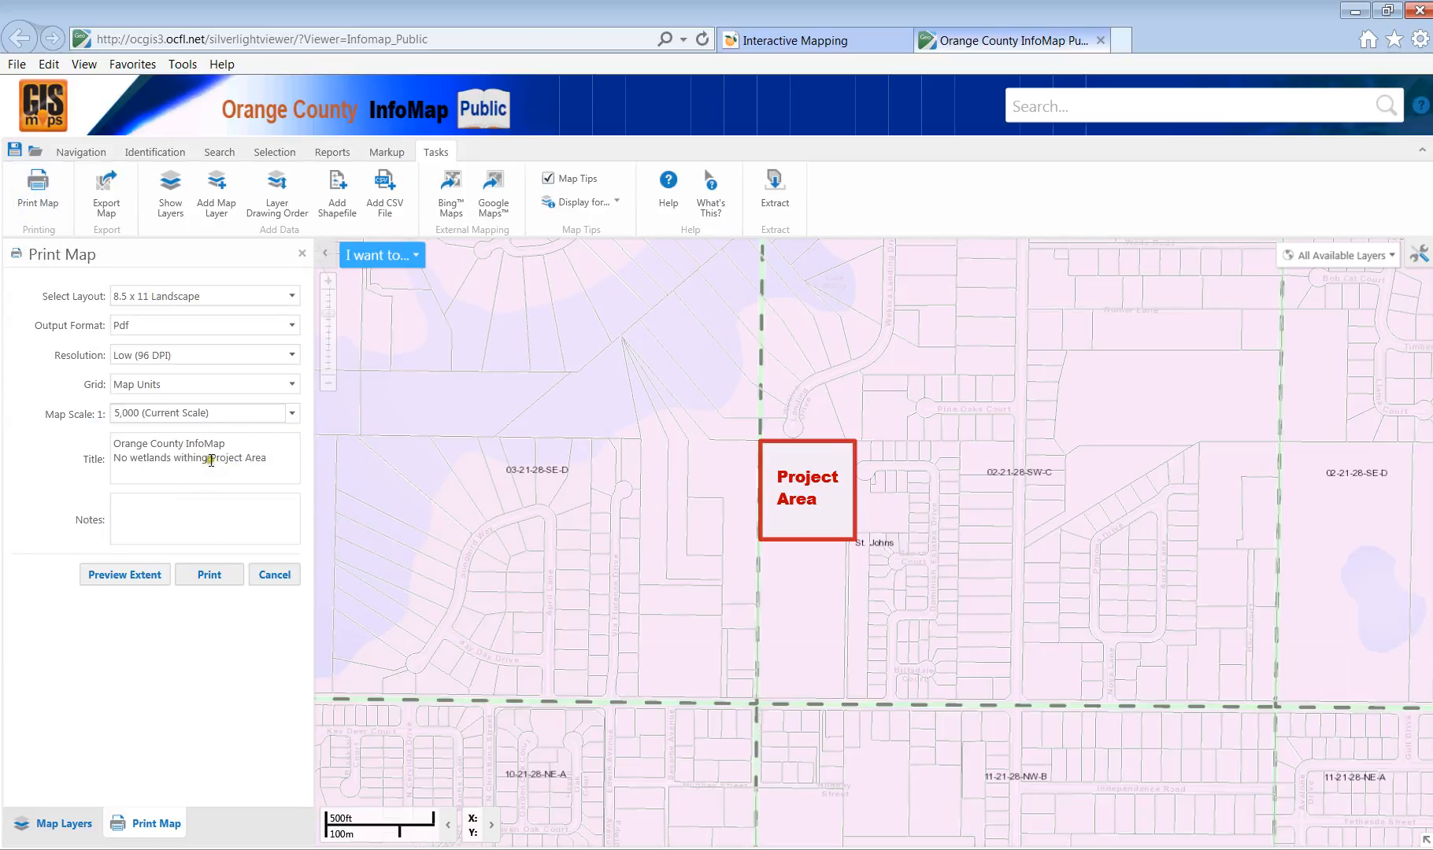
left_click_drag(208, 460, 44, 477)
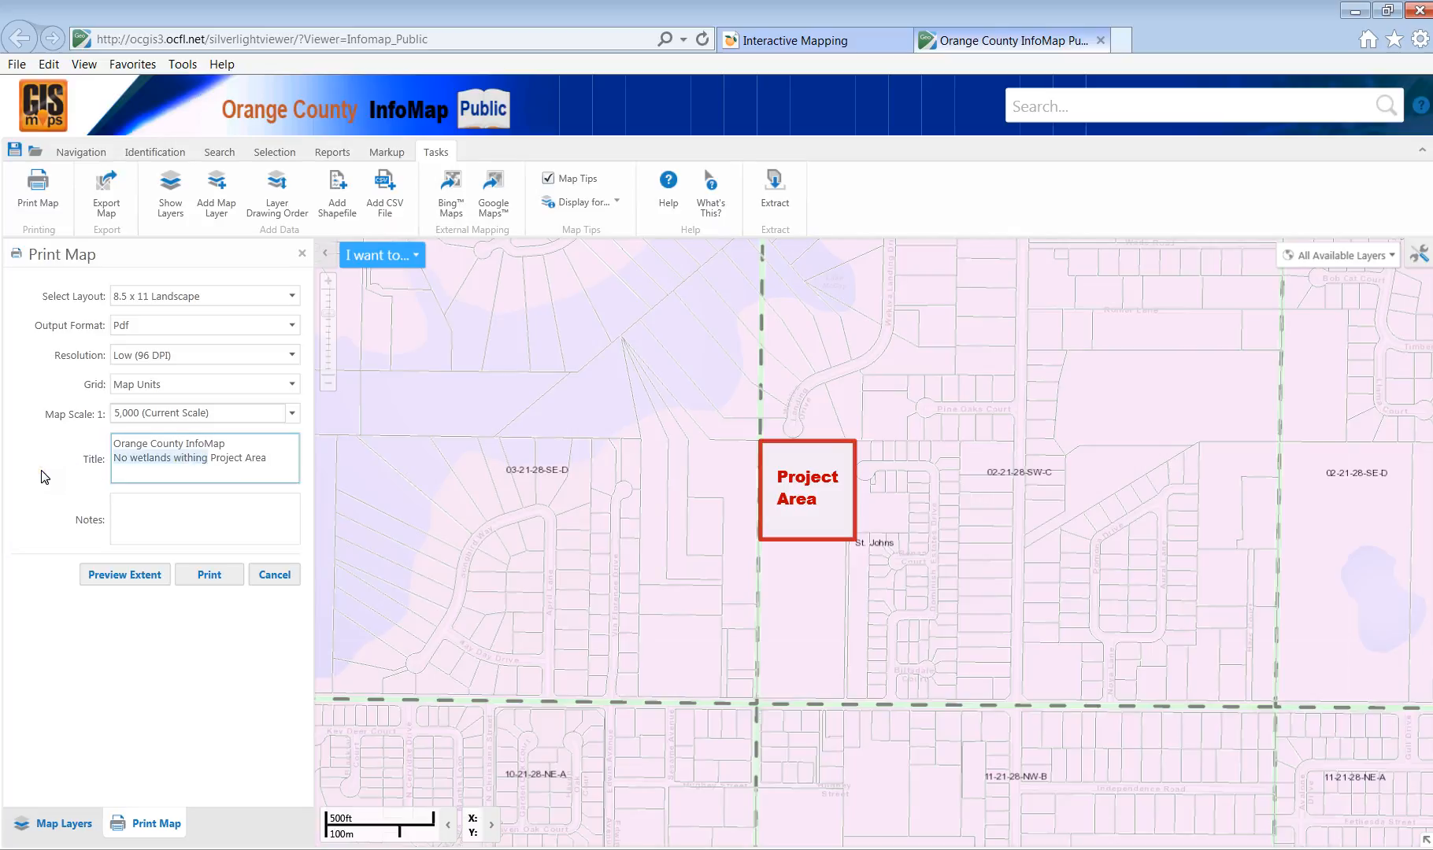
type("Waterman")
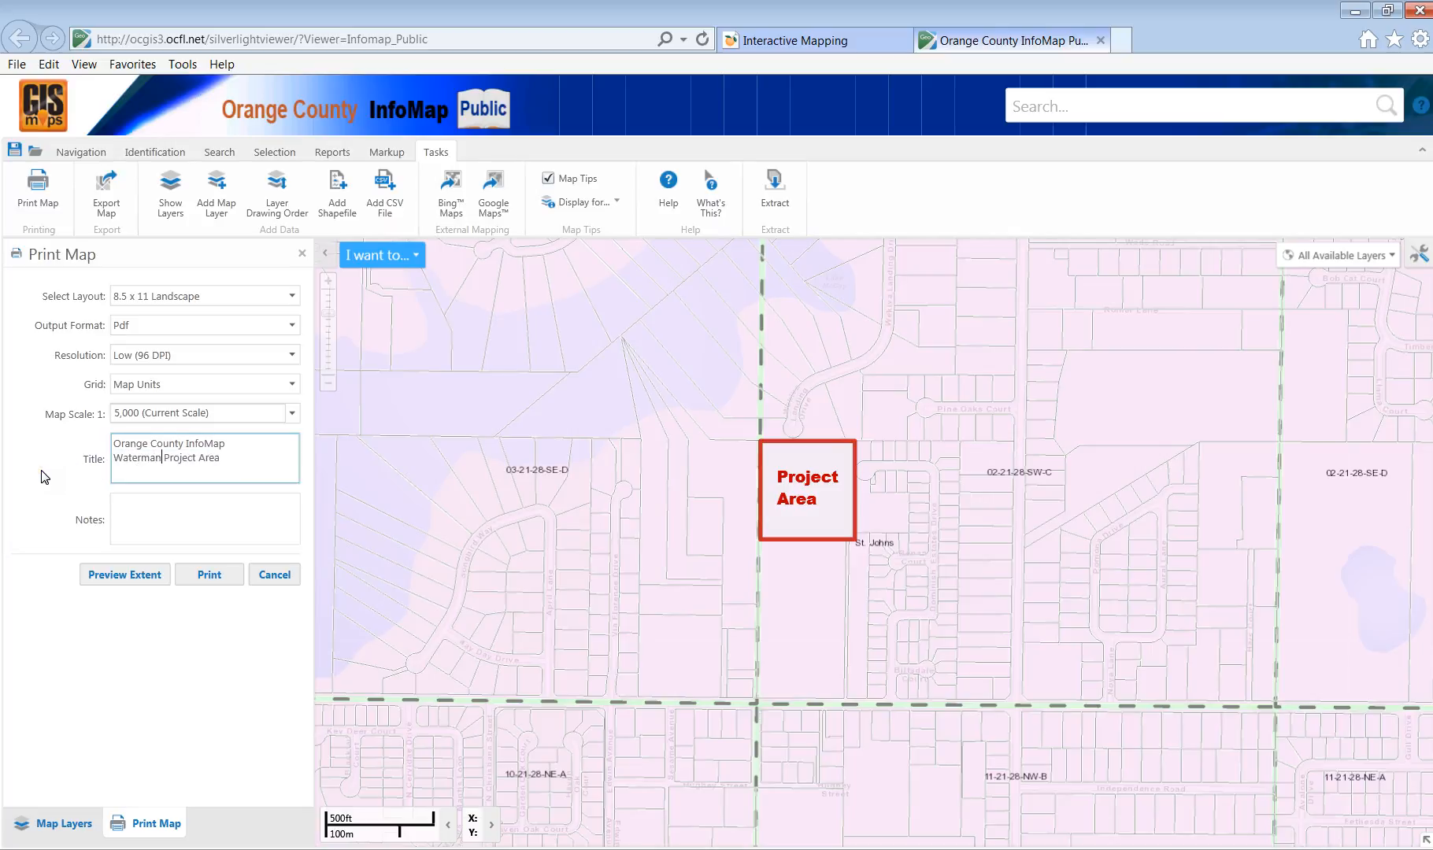
type("agement Distruc")
key("BackSpace")
key("BackSpace")
type("ict")
key("Return")
left_click(214, 583)
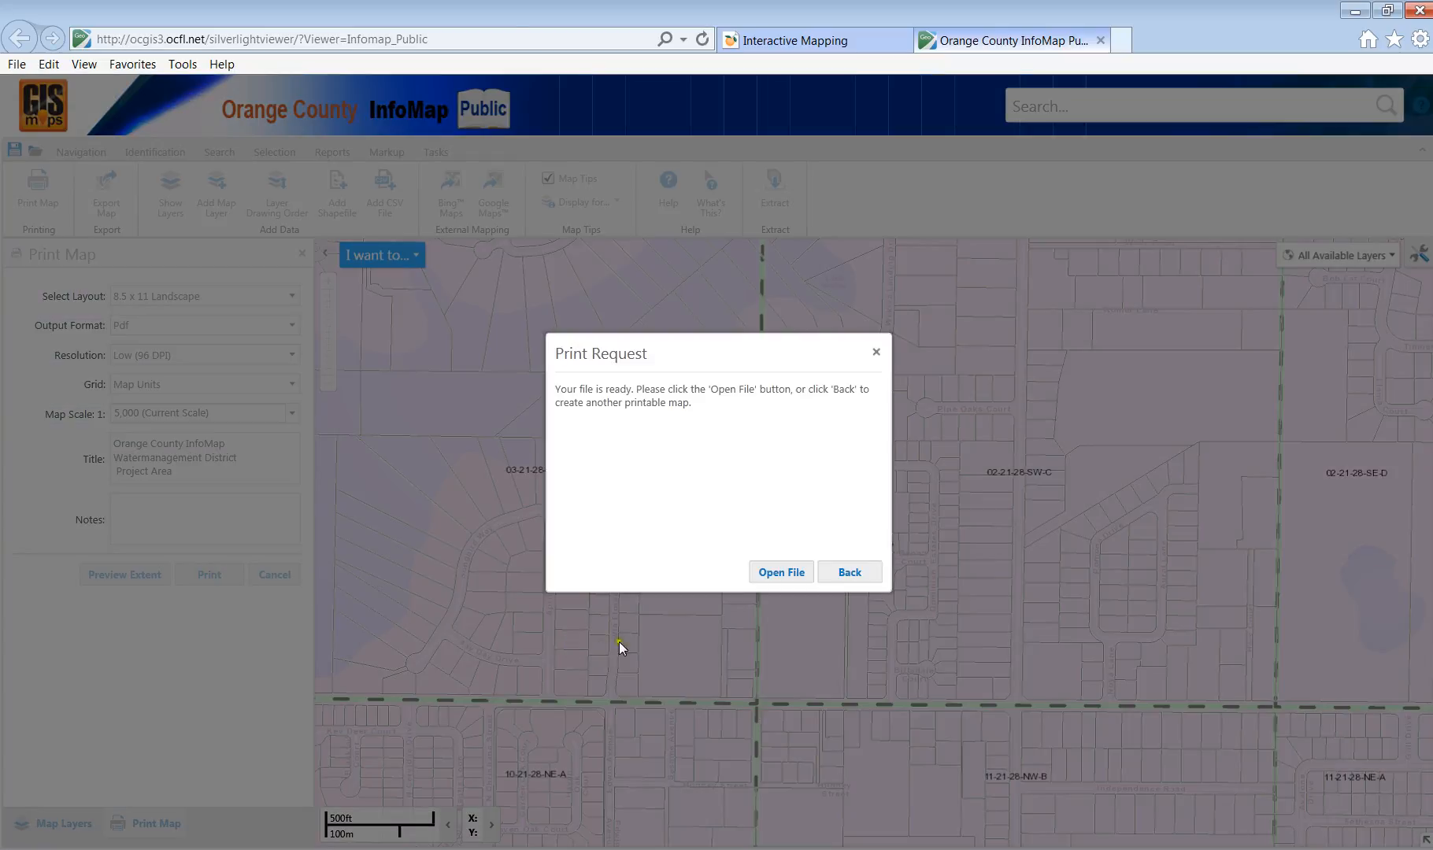
left_click(788, 581)
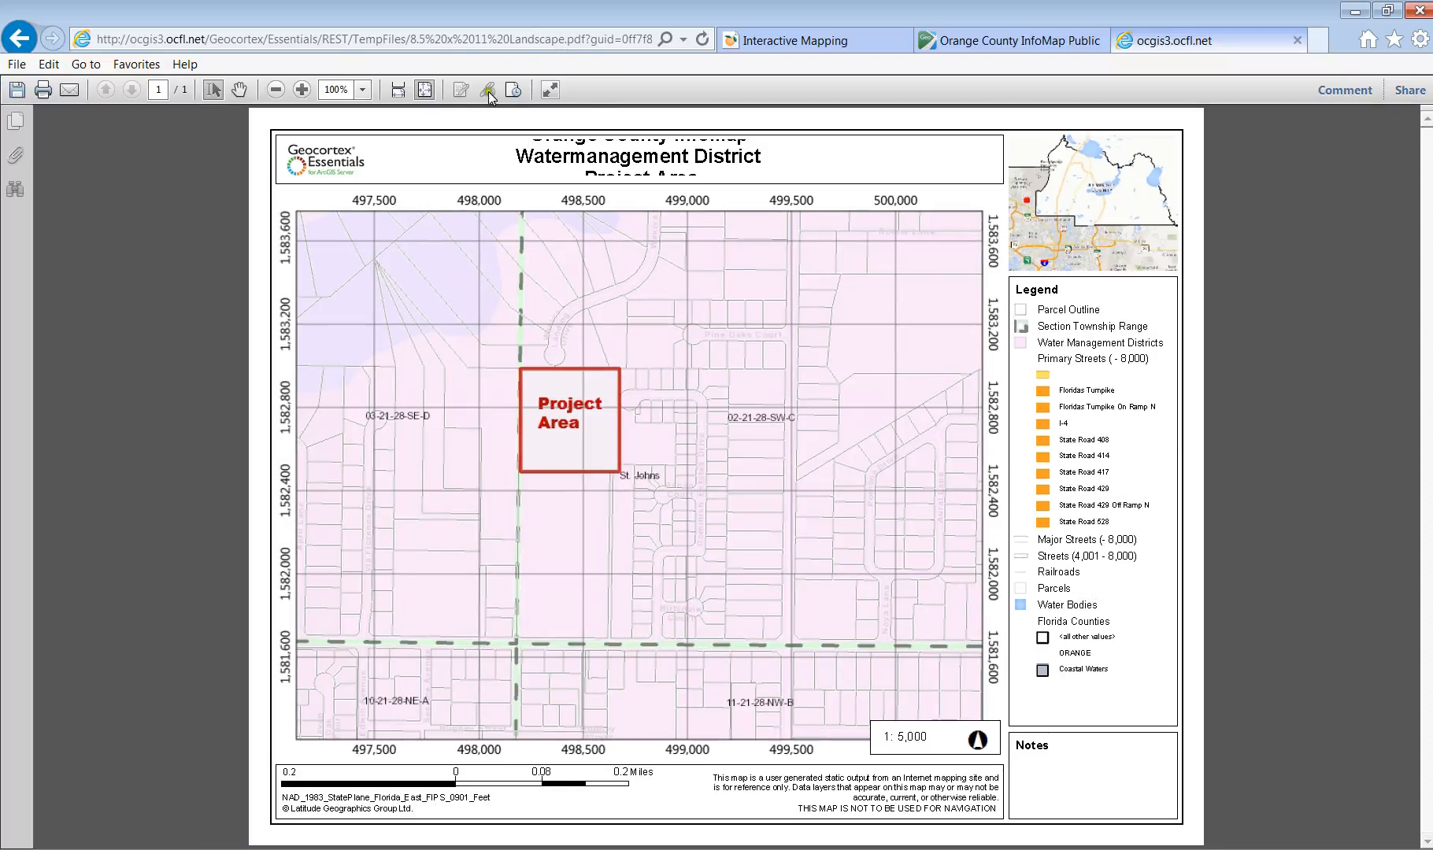
Close the Watermanagement District PDF tab after reviewing it.
left_click(1297, 39)
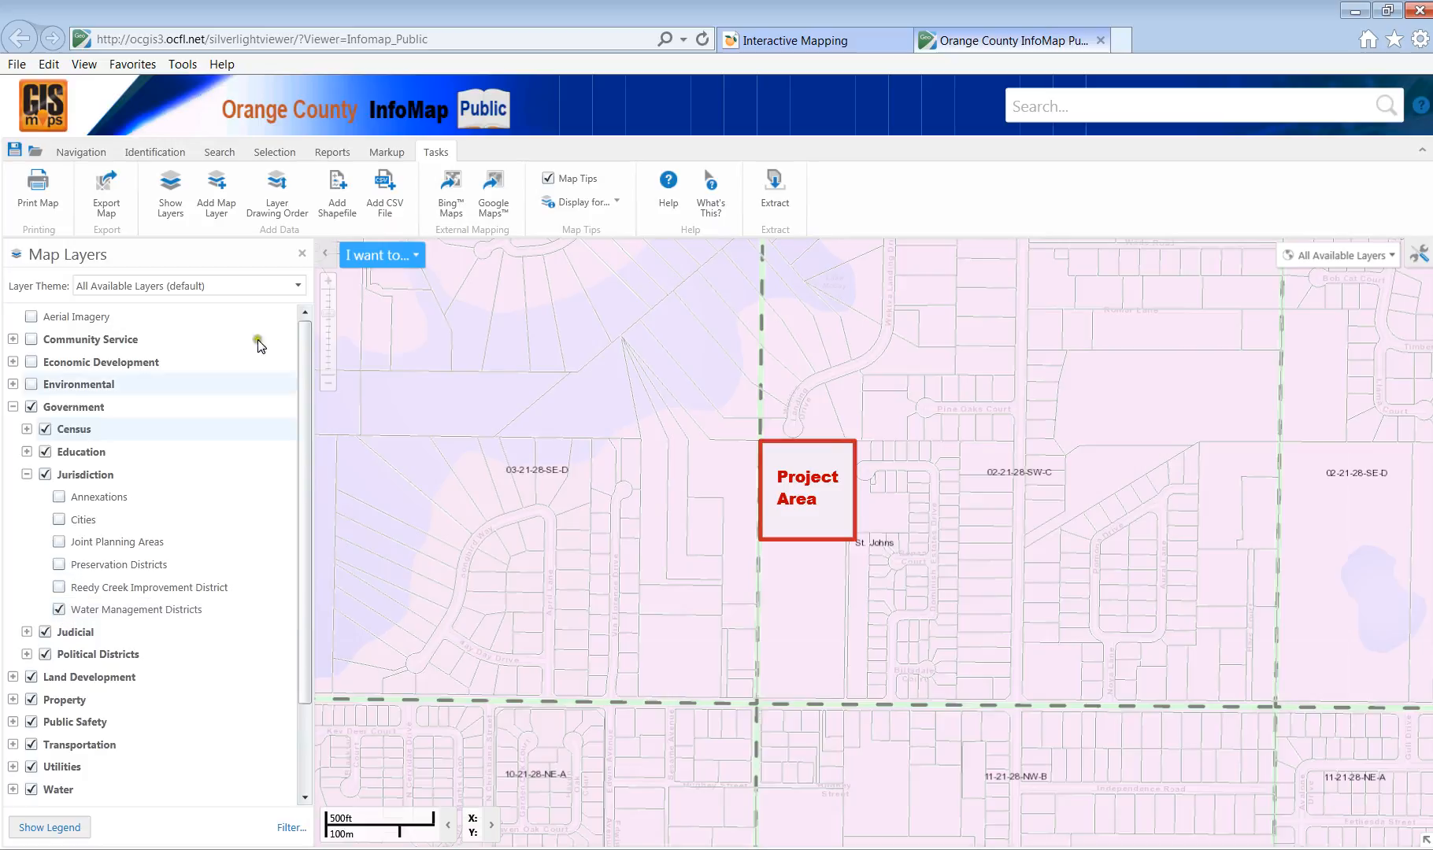
Point-identify the Project Area, revealing St. Johns water district, STR 02-21-28-SW-C and A-1 zoning.
left_click(155, 152)
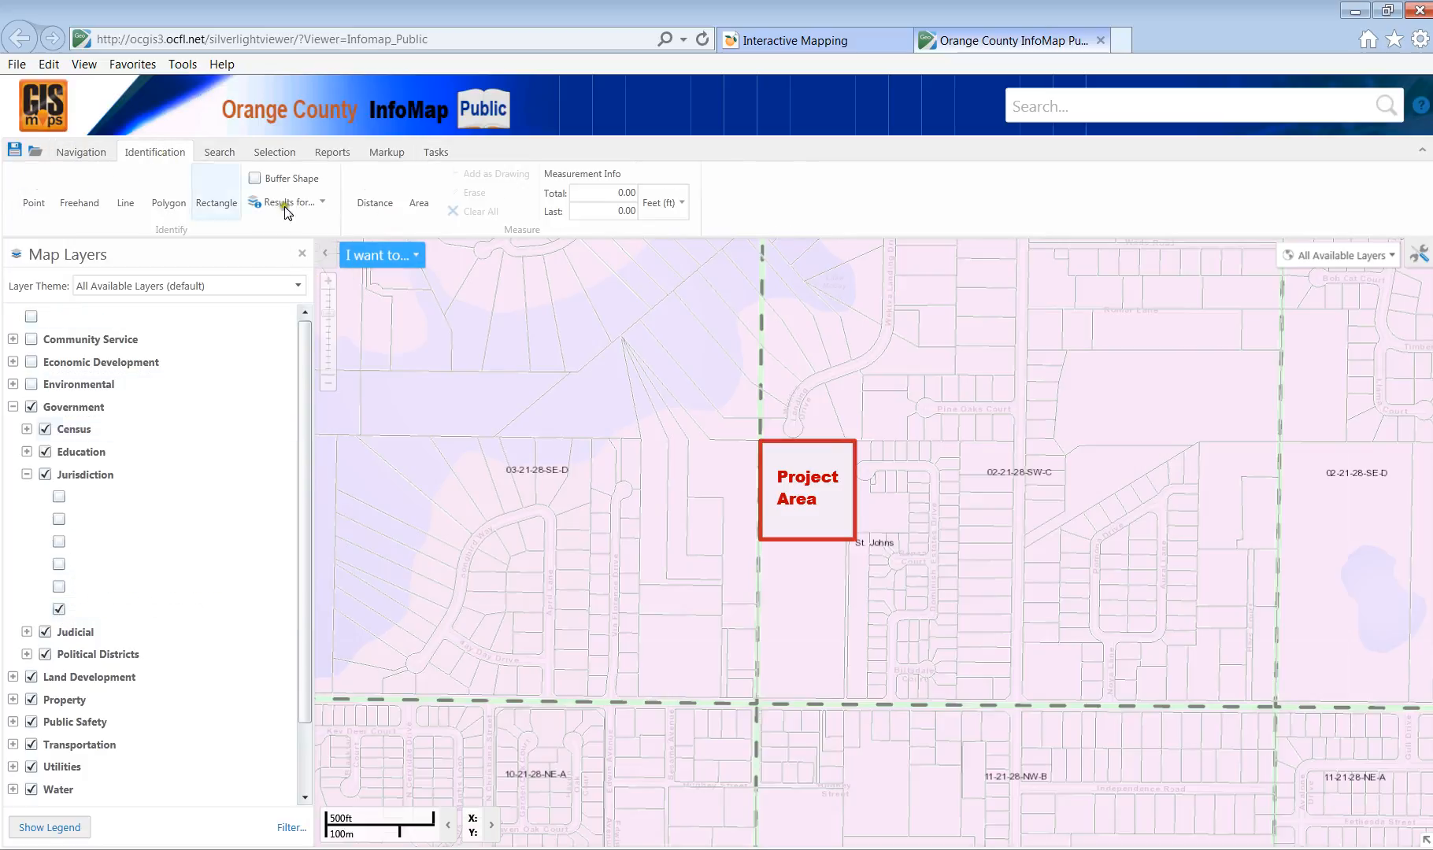
left_click(831, 471)
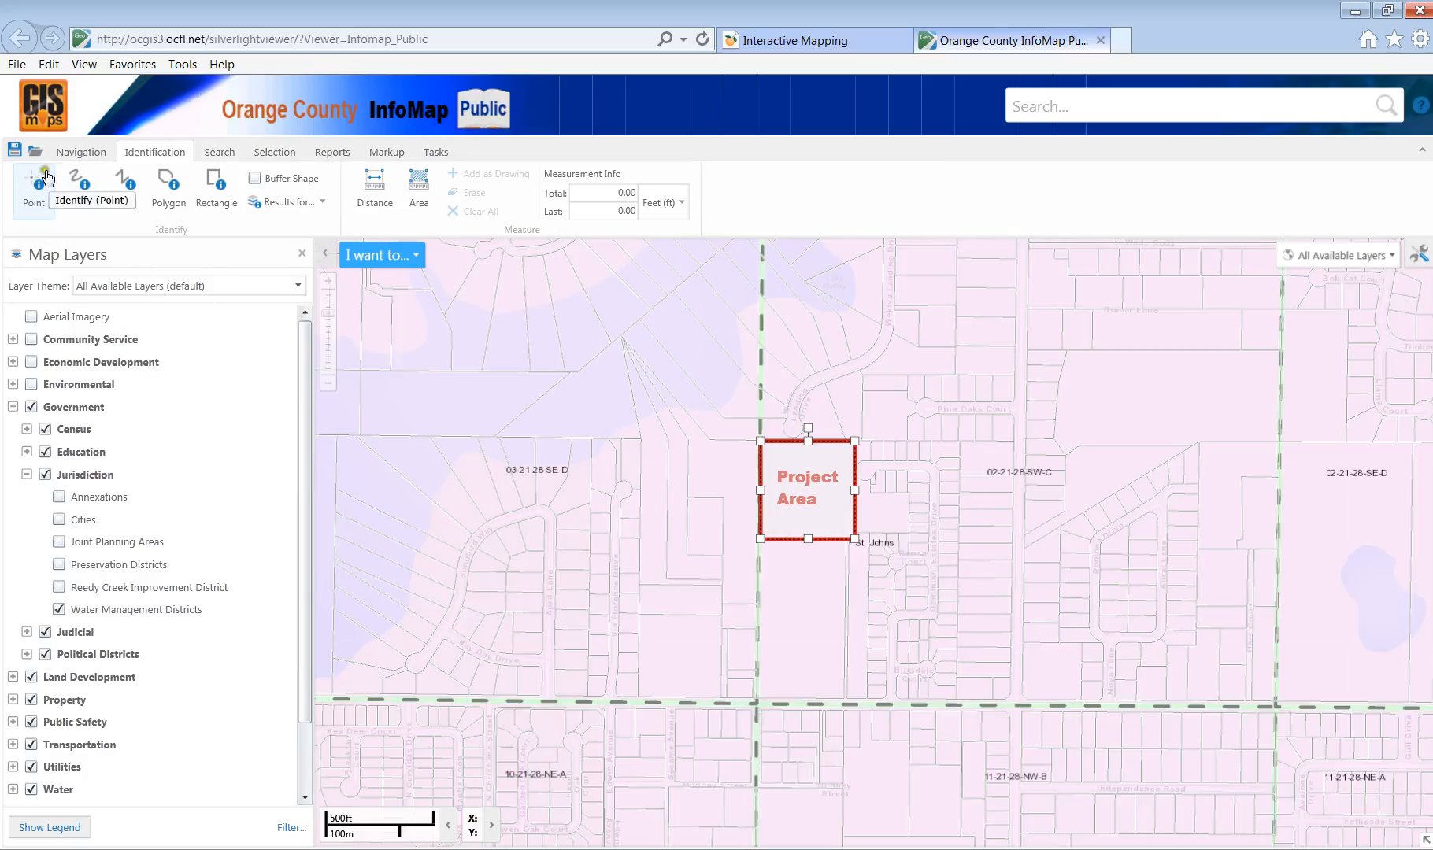
left_click(828, 501)
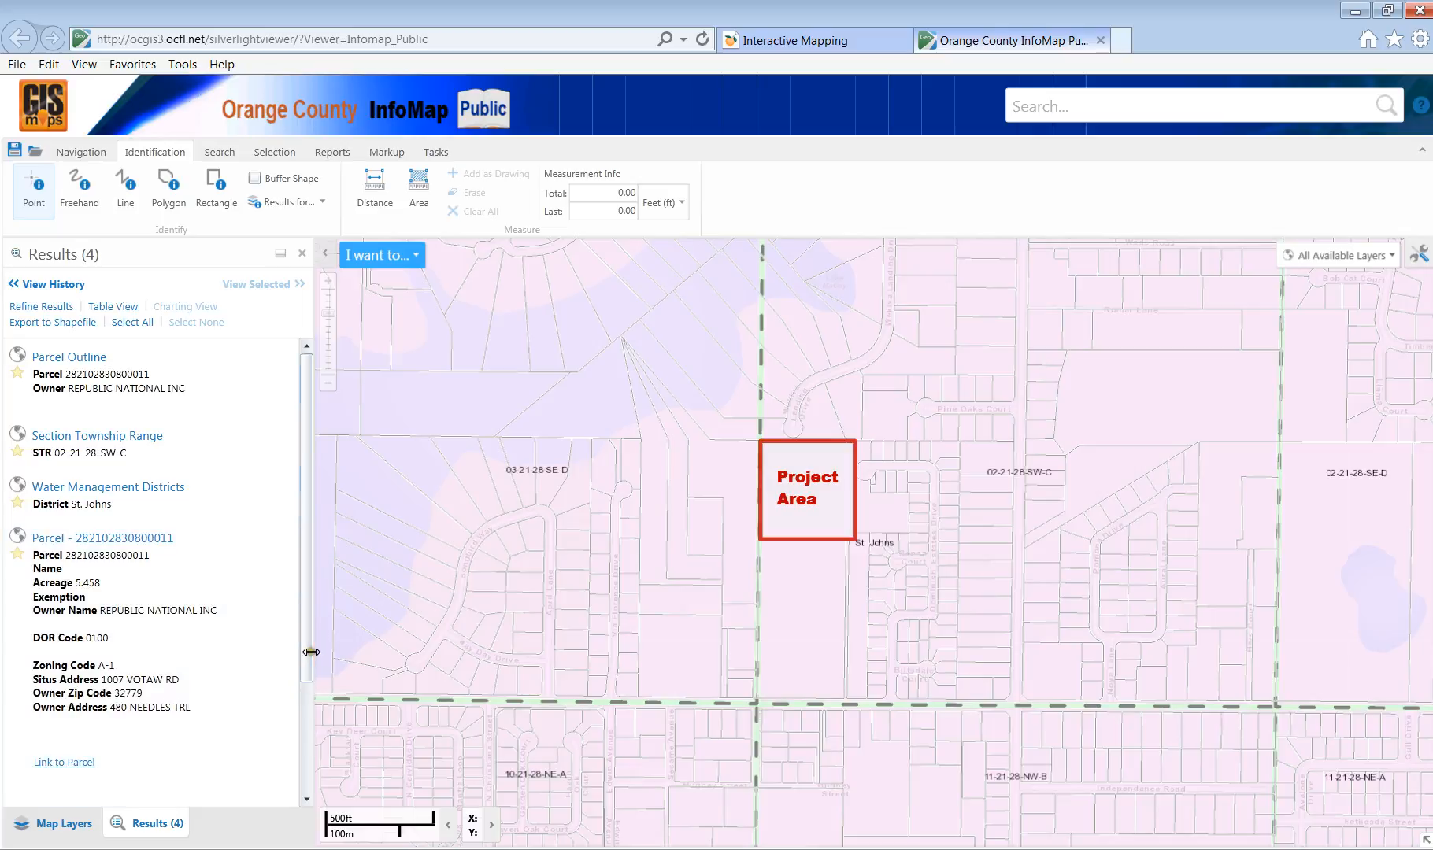
left_click_drag(305, 671, 306, 762)
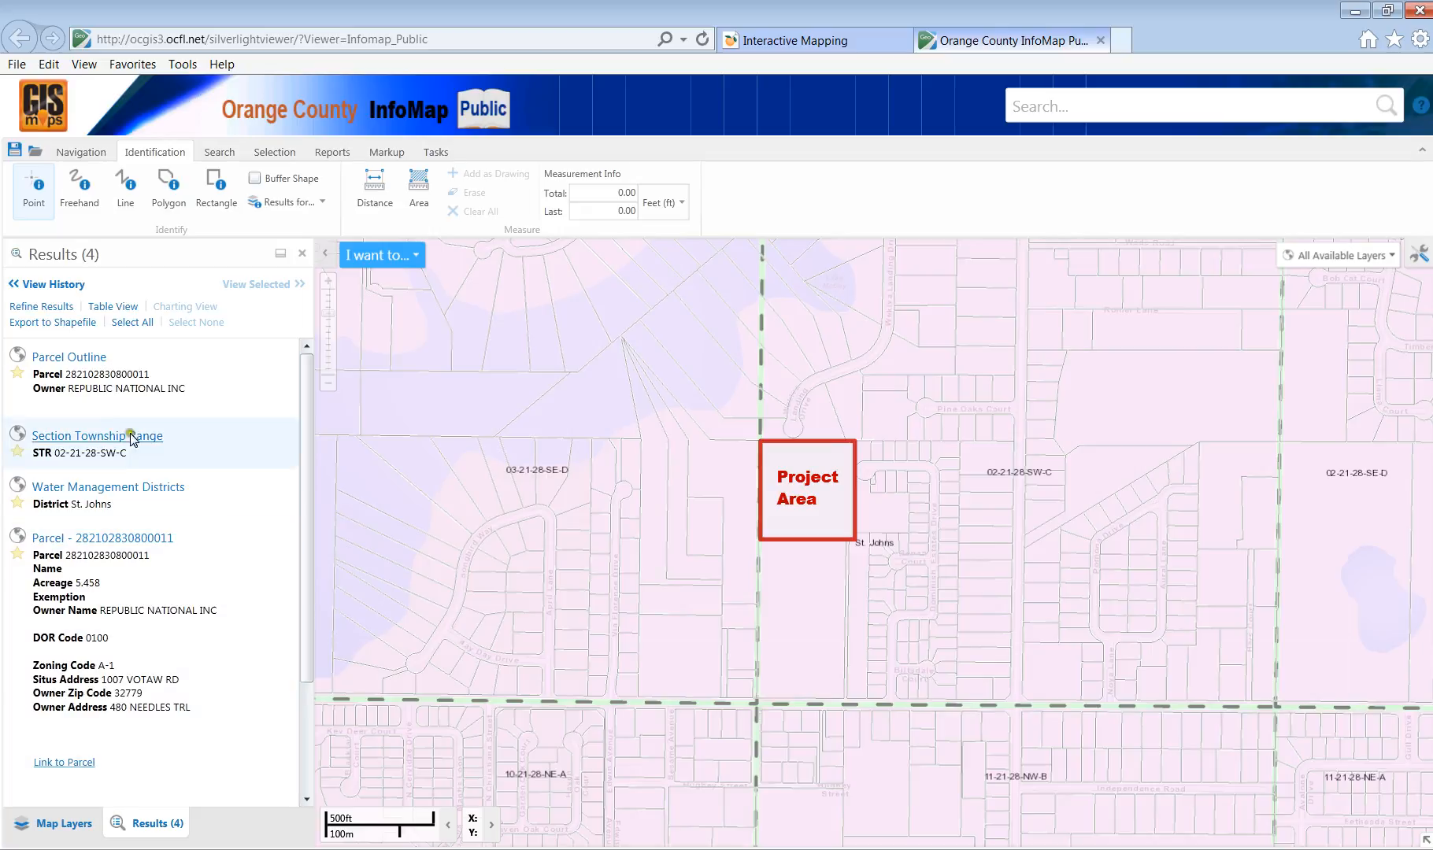
mouse_move(79, 496)
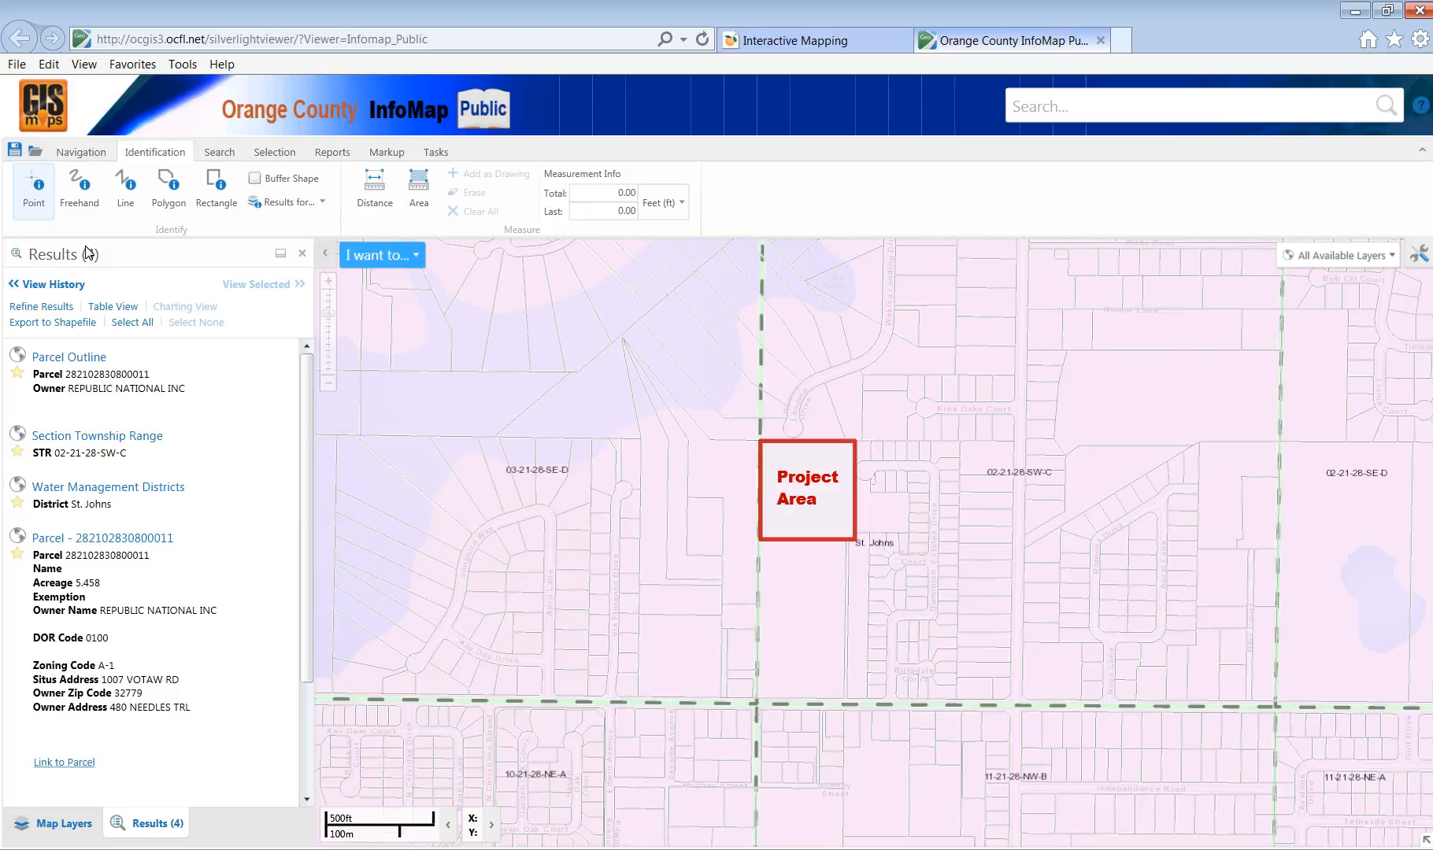
left_click(77, 154)
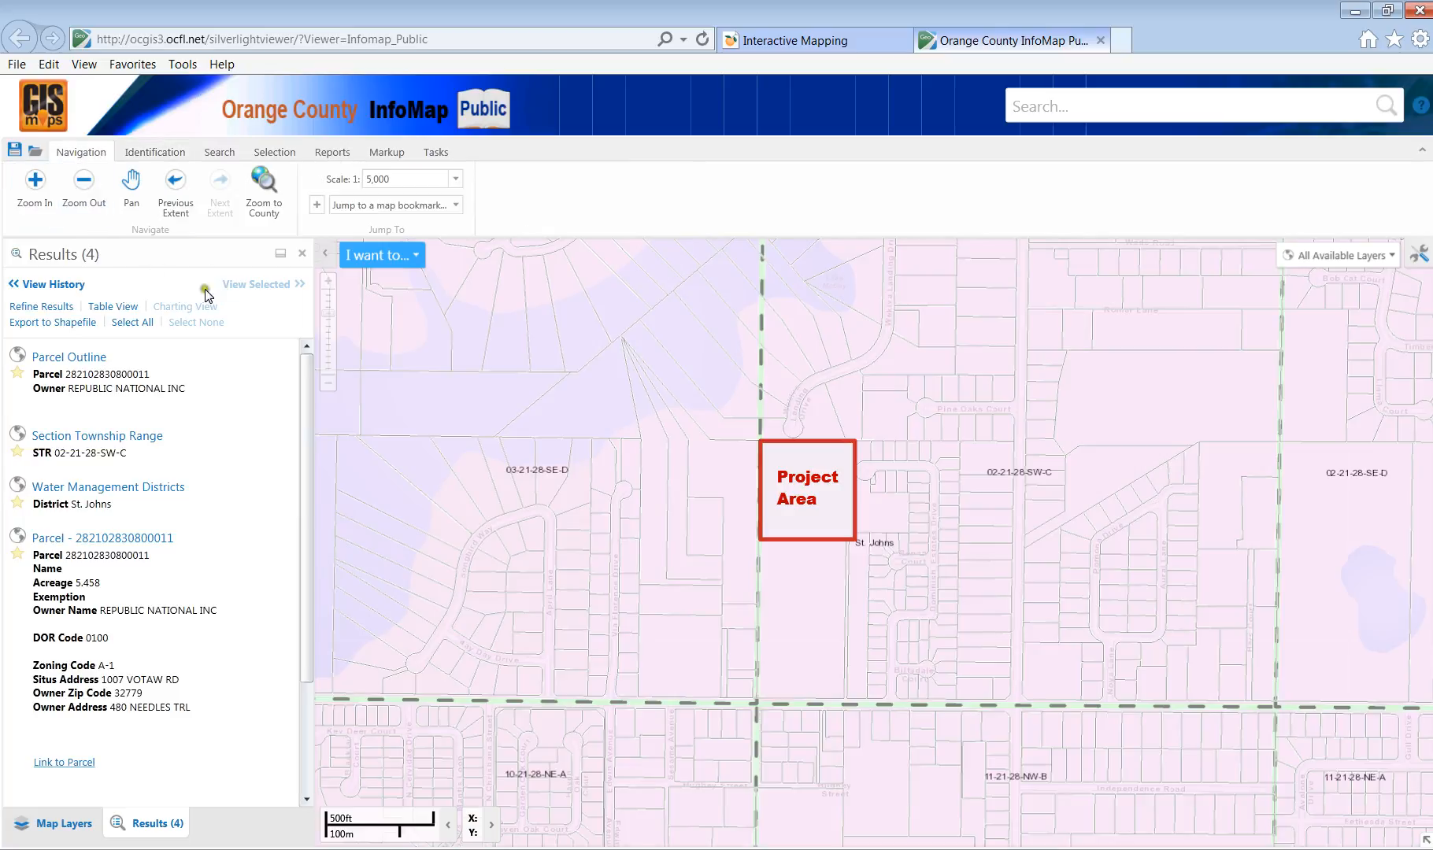
Turn off all Government layers and make the base map more opaque.
left_click(48, 819)
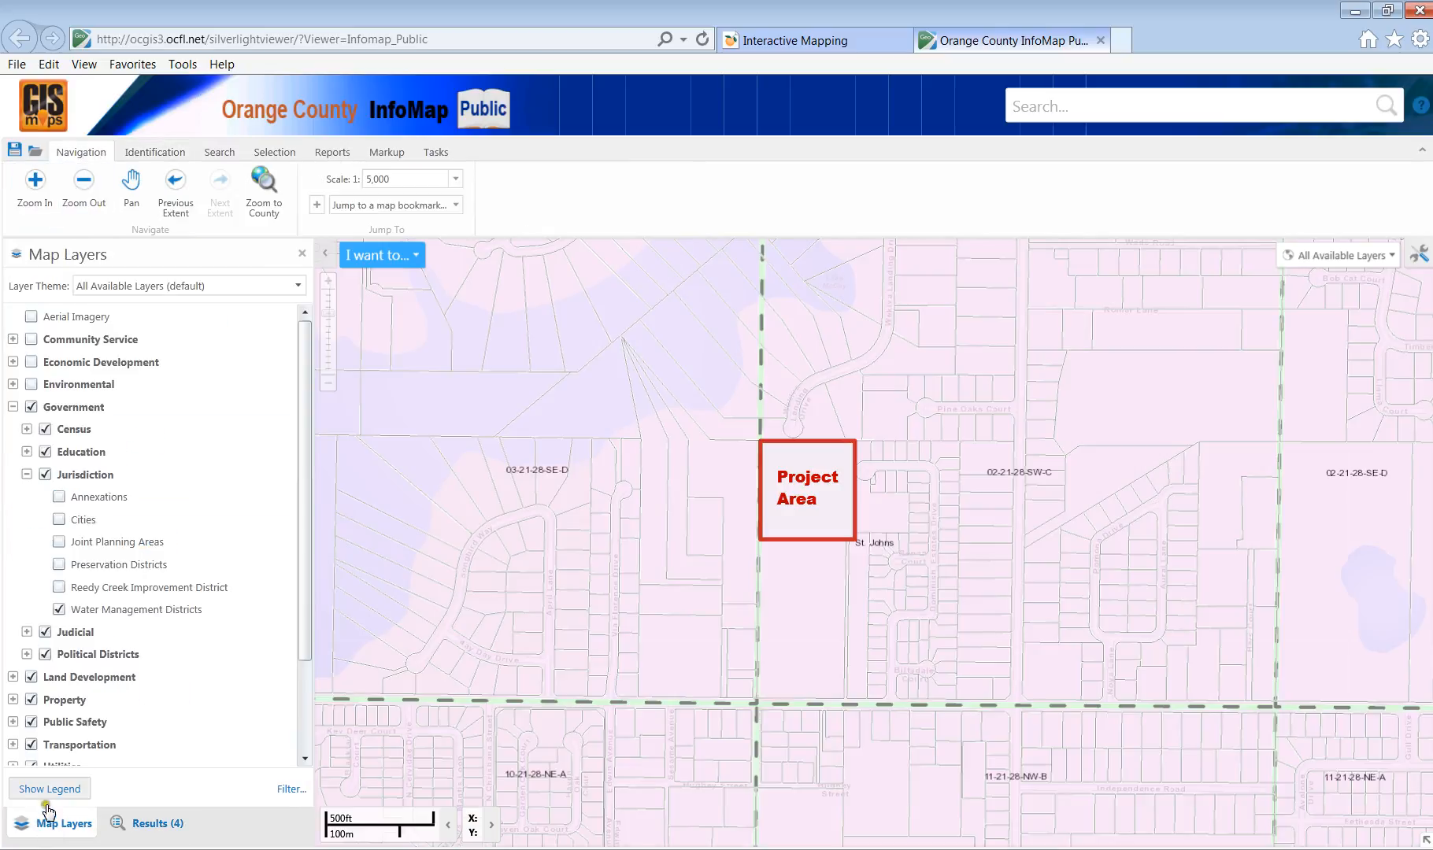
left_click(13, 407)
left_click(12, 429)
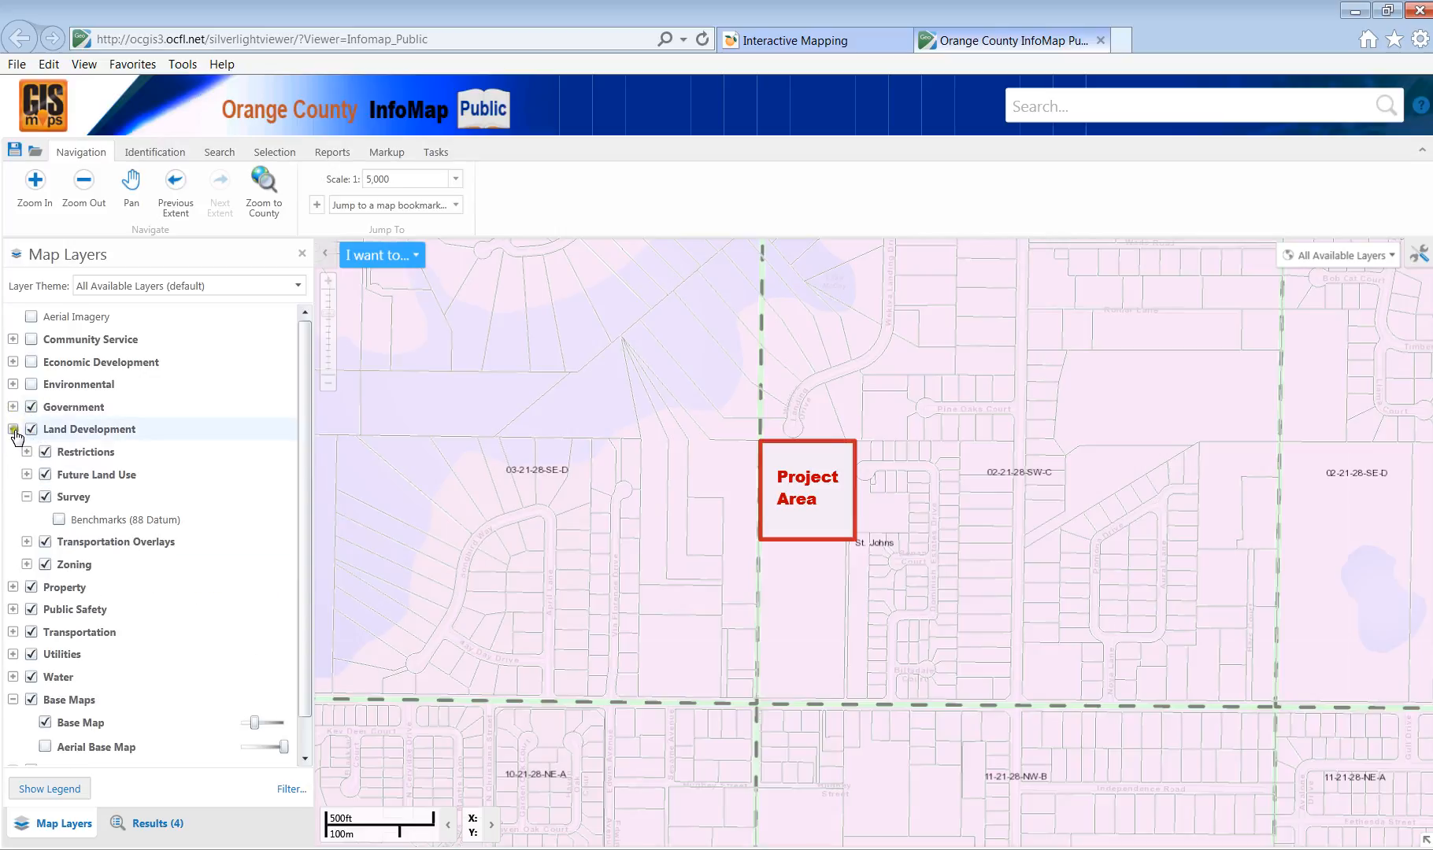
left_click(32, 407)
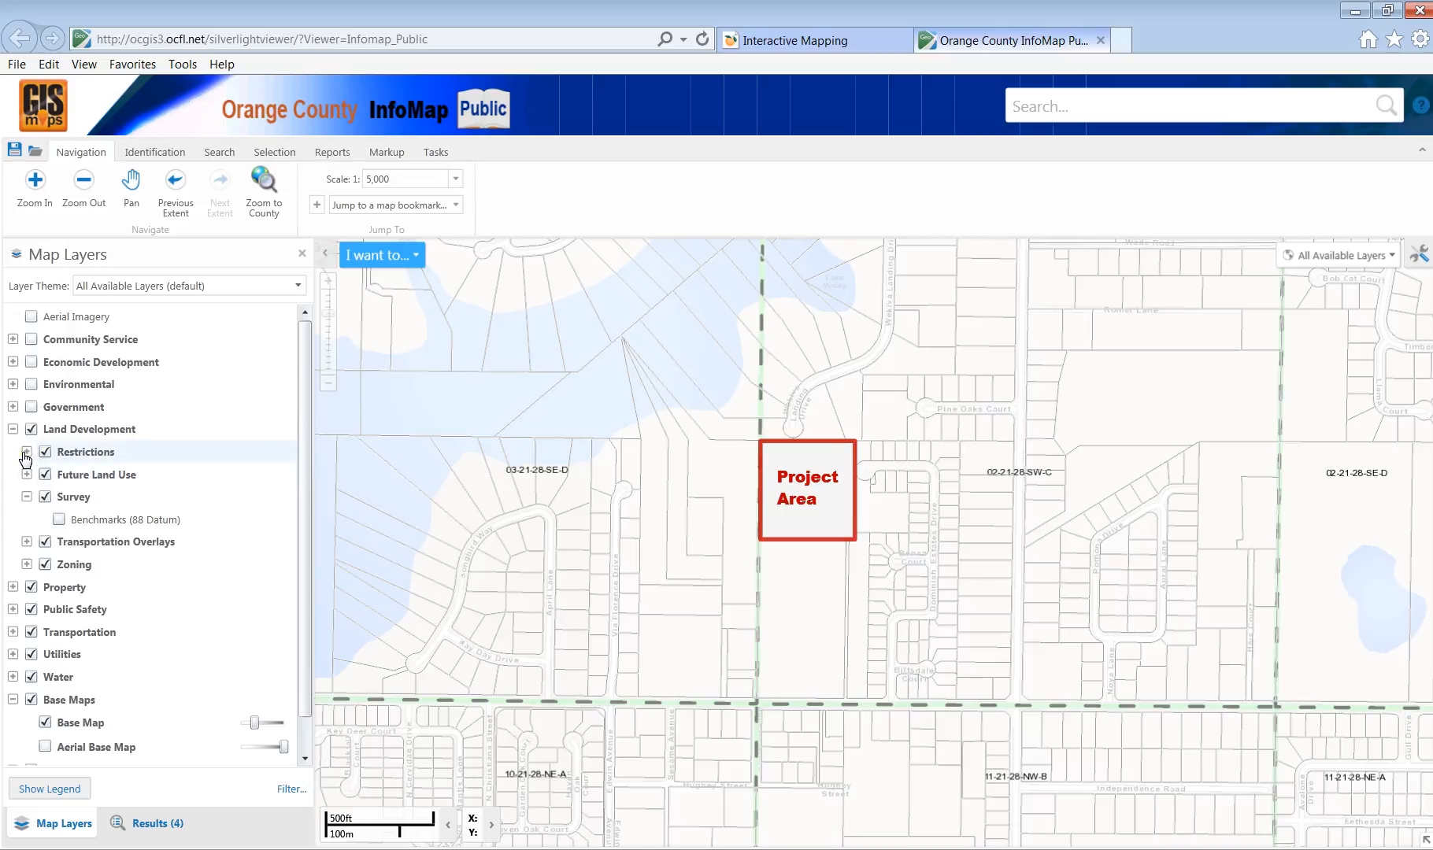
left_click_drag(256, 721, 280, 726)
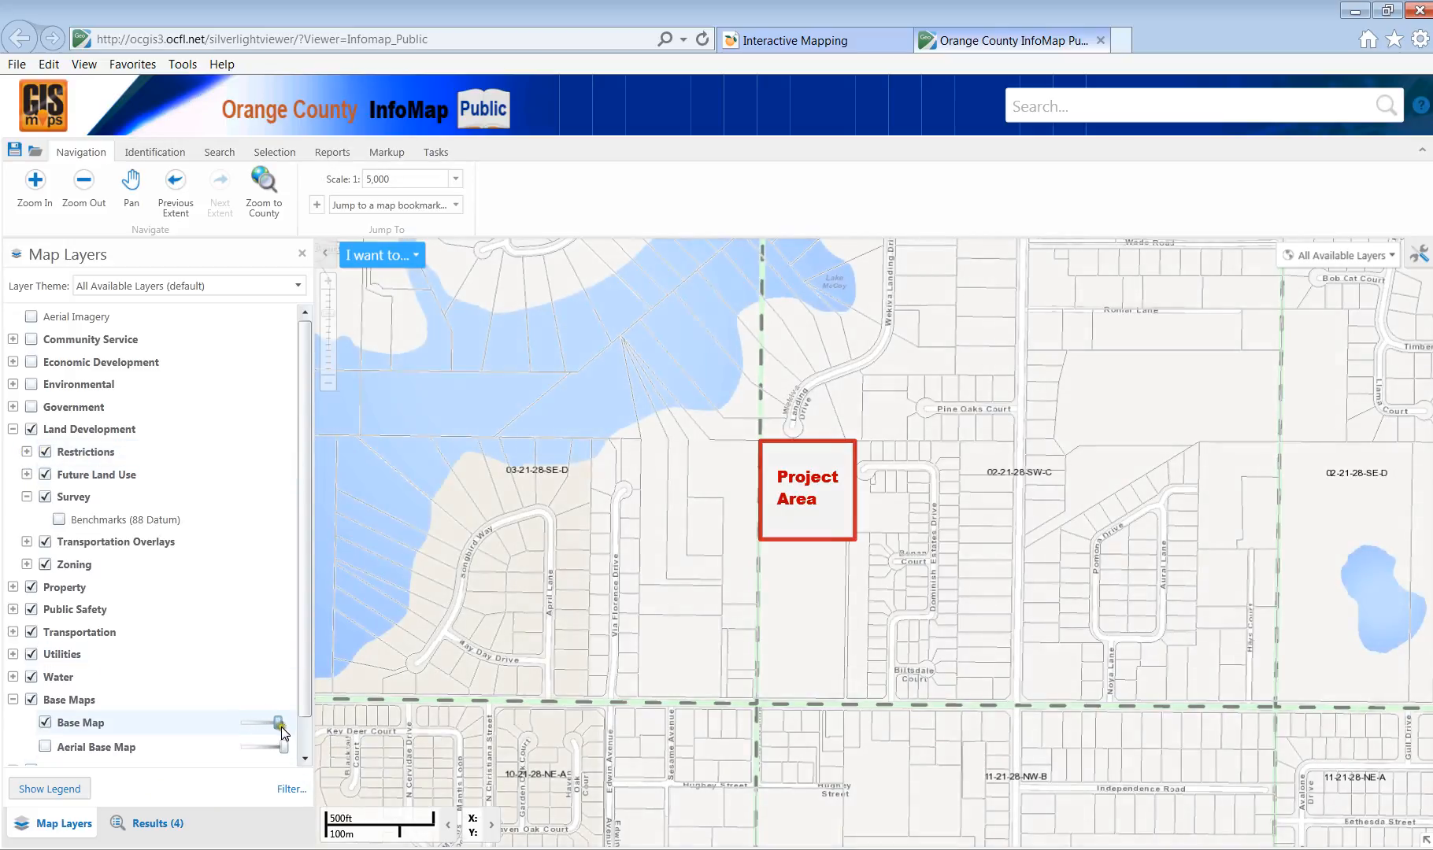
Under Restrictions, turn off Wekiva Study Area, Transportation Impact Fees, Planned Development and SR436-SR50.
left_click(27, 453)
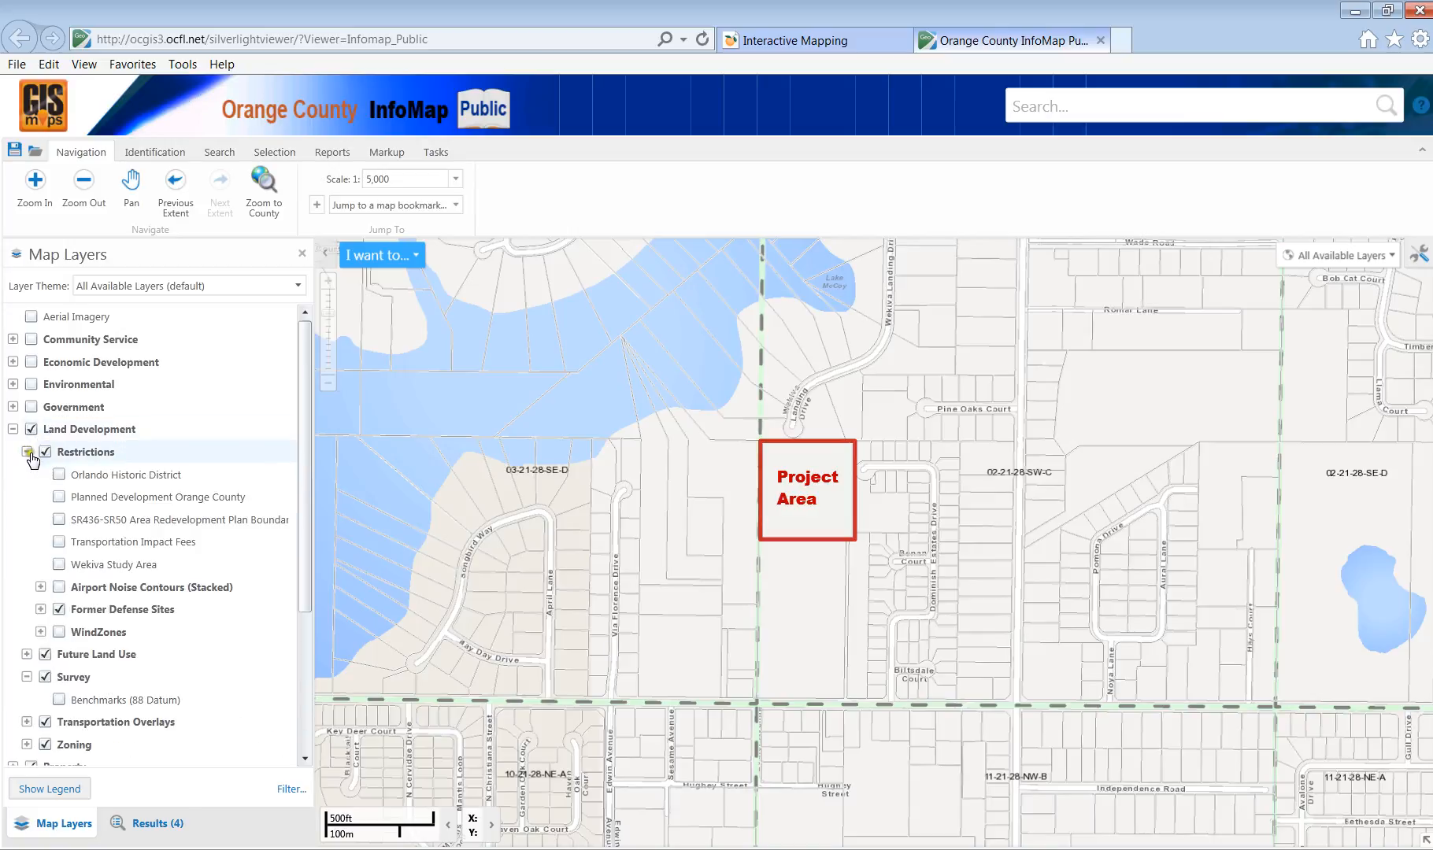
left_click(59, 565)
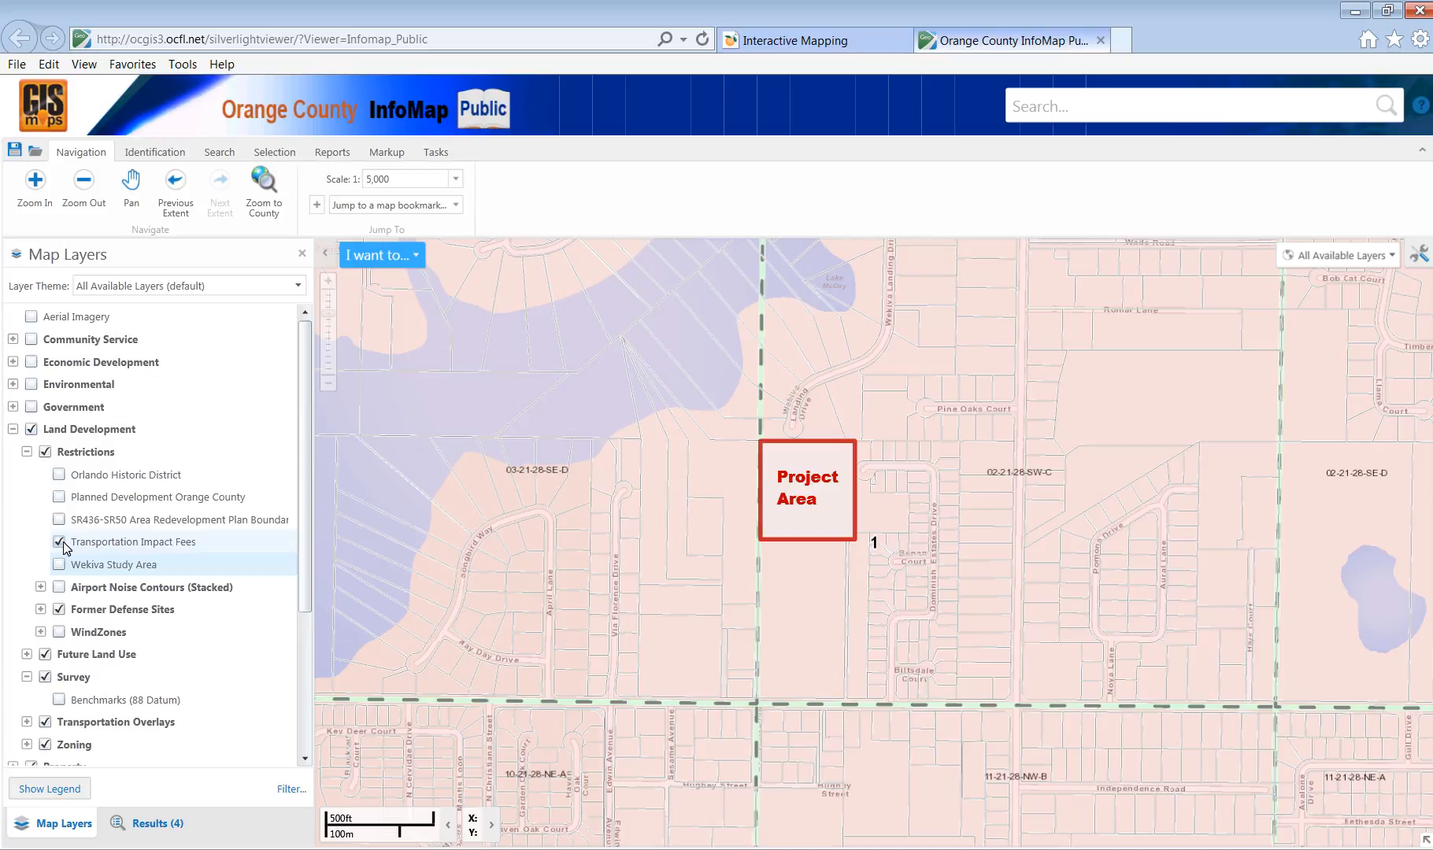
left_click(66, 544)
left_click(49, 546)
left_click(56, 545)
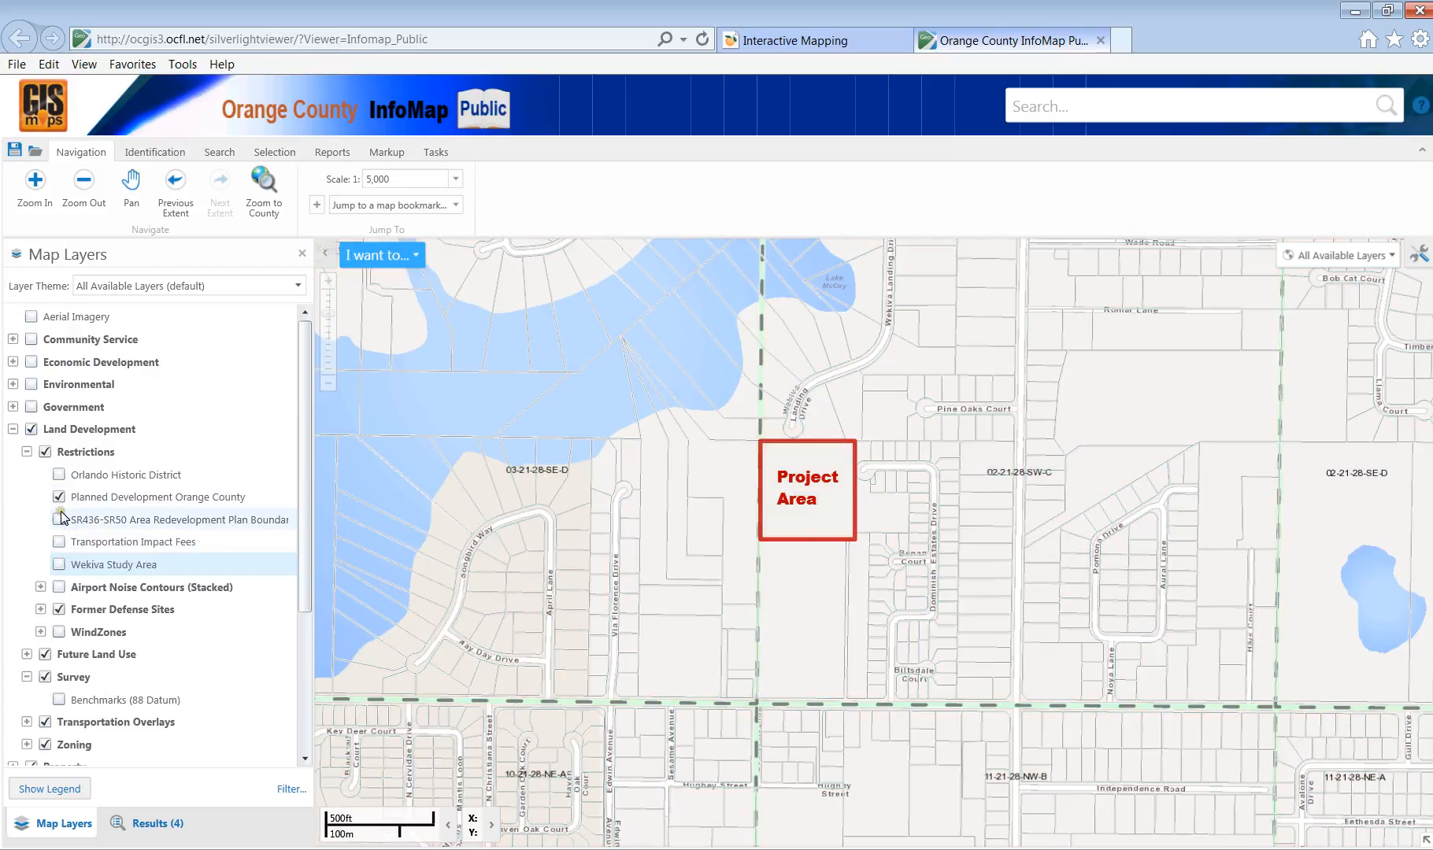
left_click(60, 522)
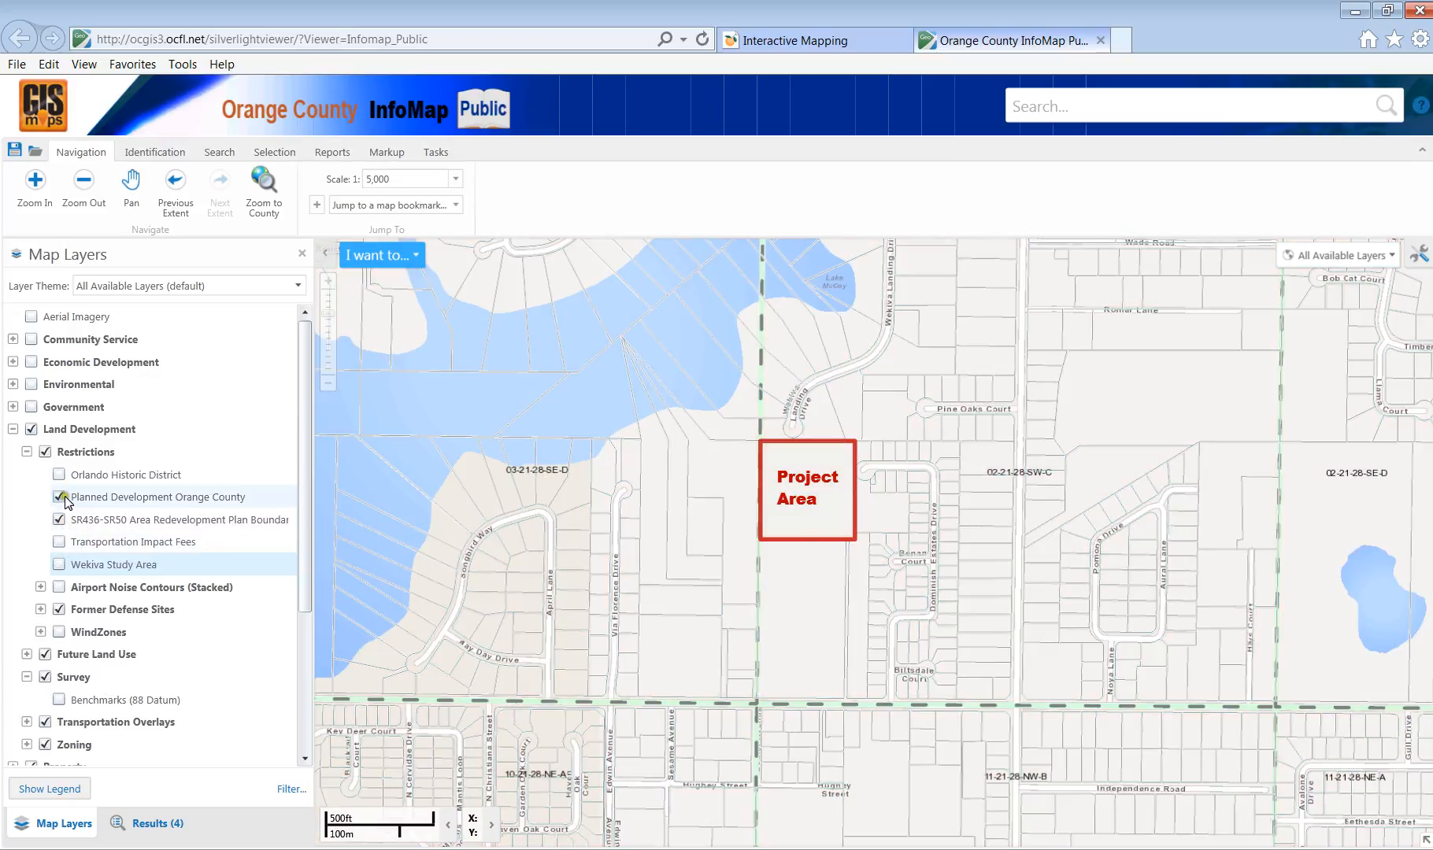
left_click(60, 521)
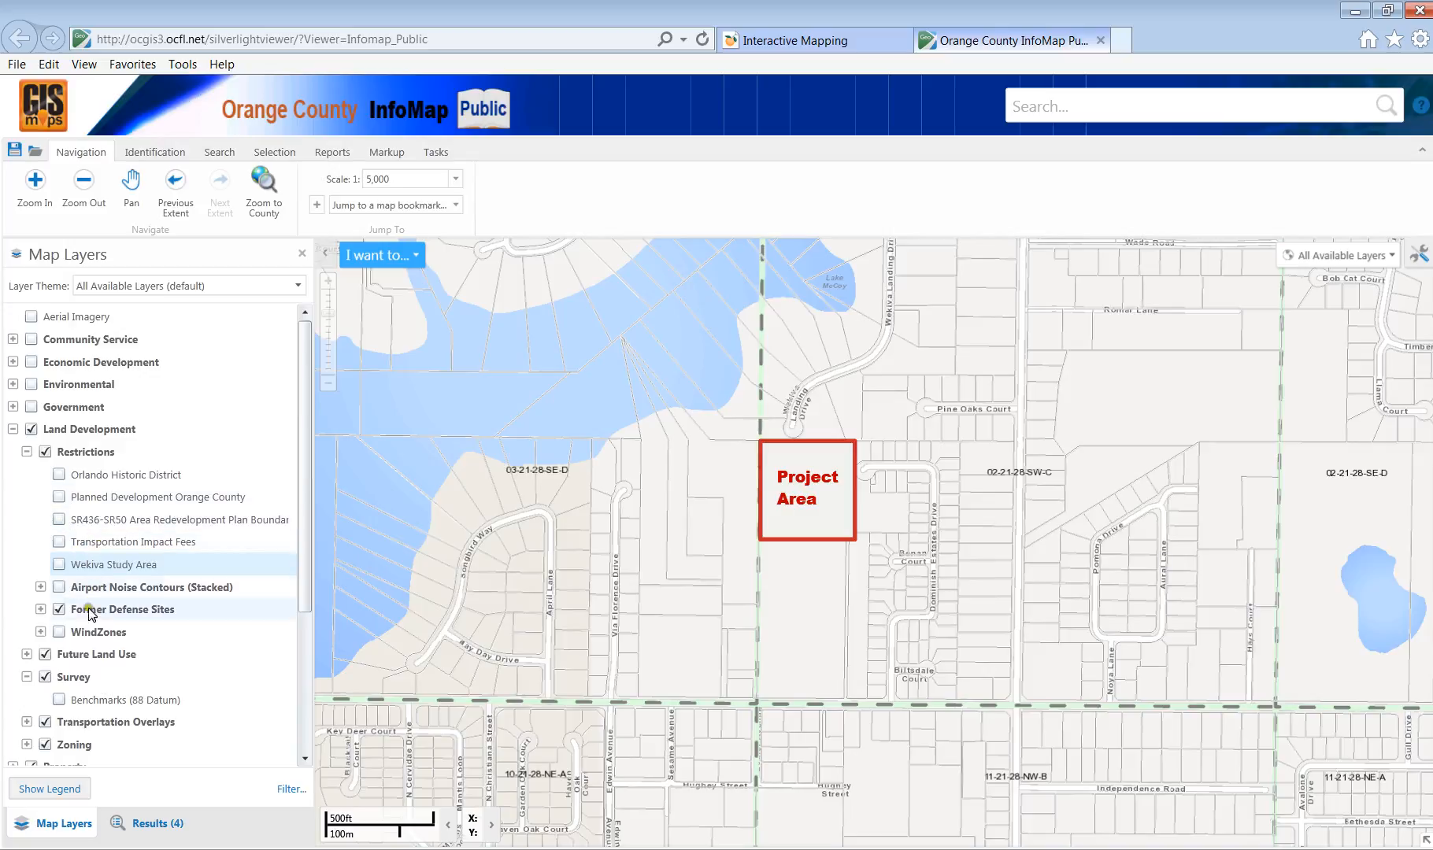
left_click(60, 588)
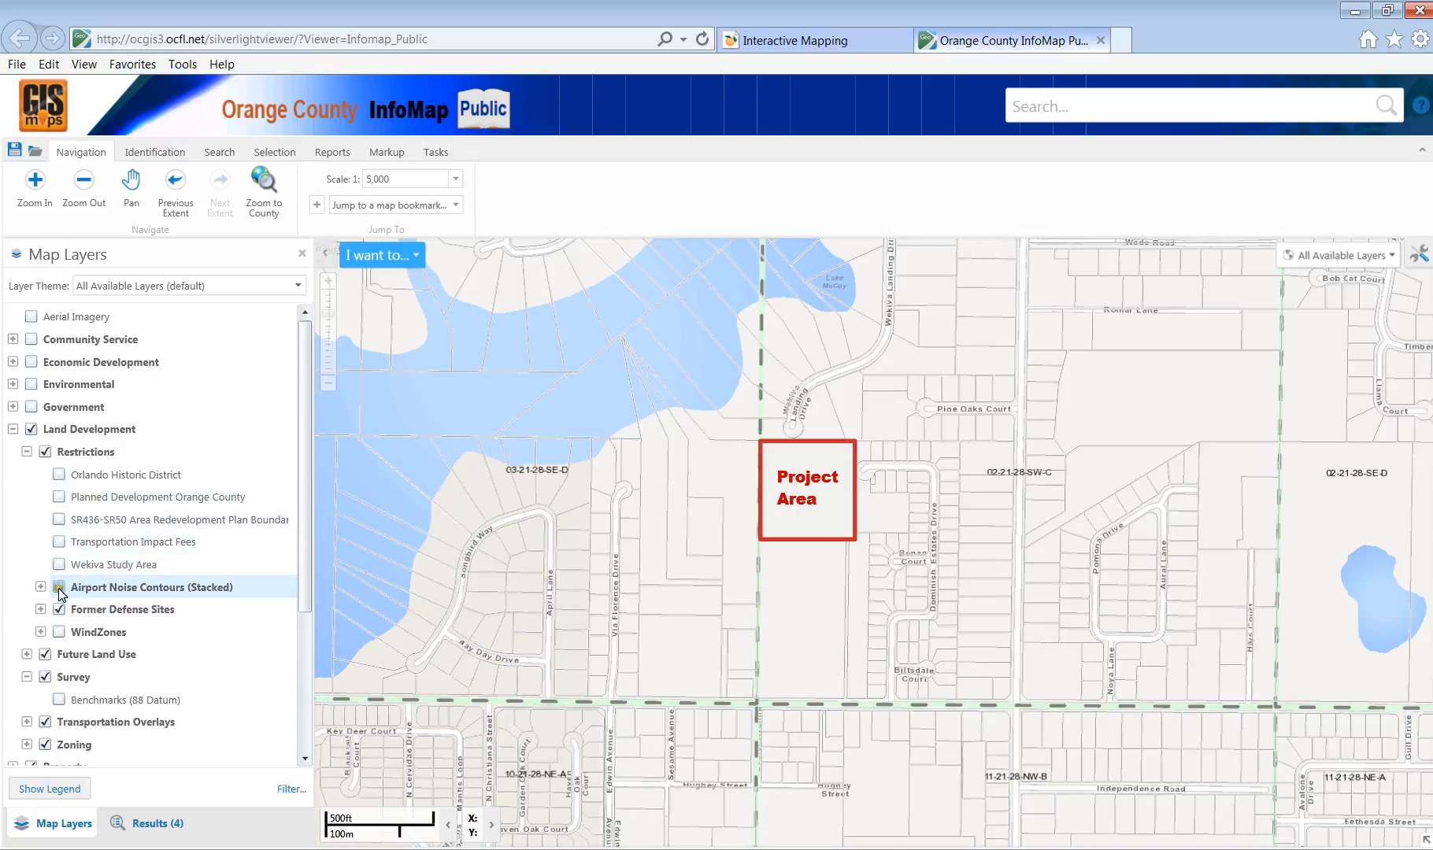
Test Airport Noise Contours A–E, then switch the group off and collapse it.
left_click(40, 587)
left_click(73, 609)
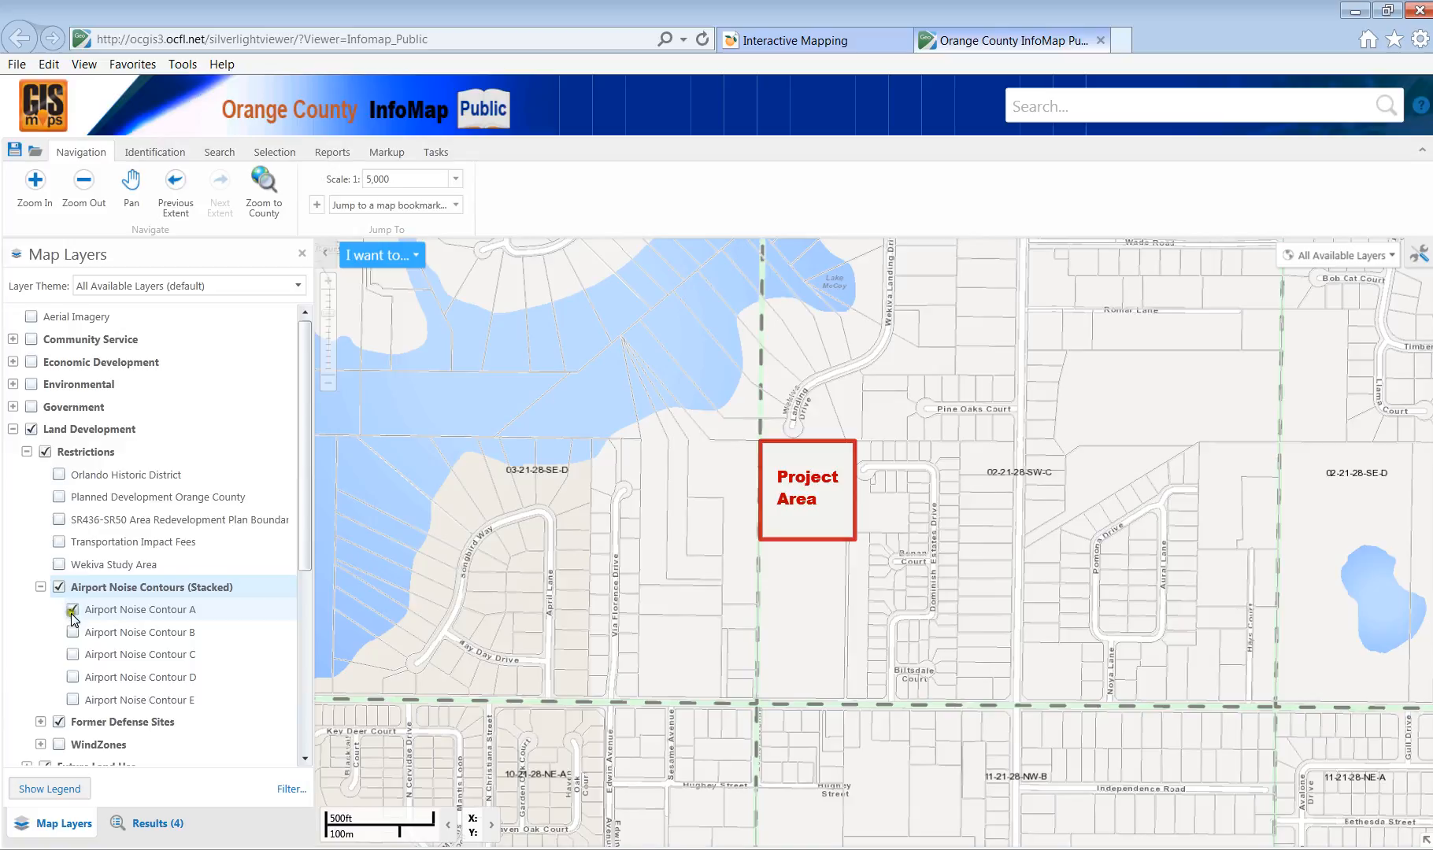
left_click(74, 632)
left_click(72, 655)
left_click(72, 677)
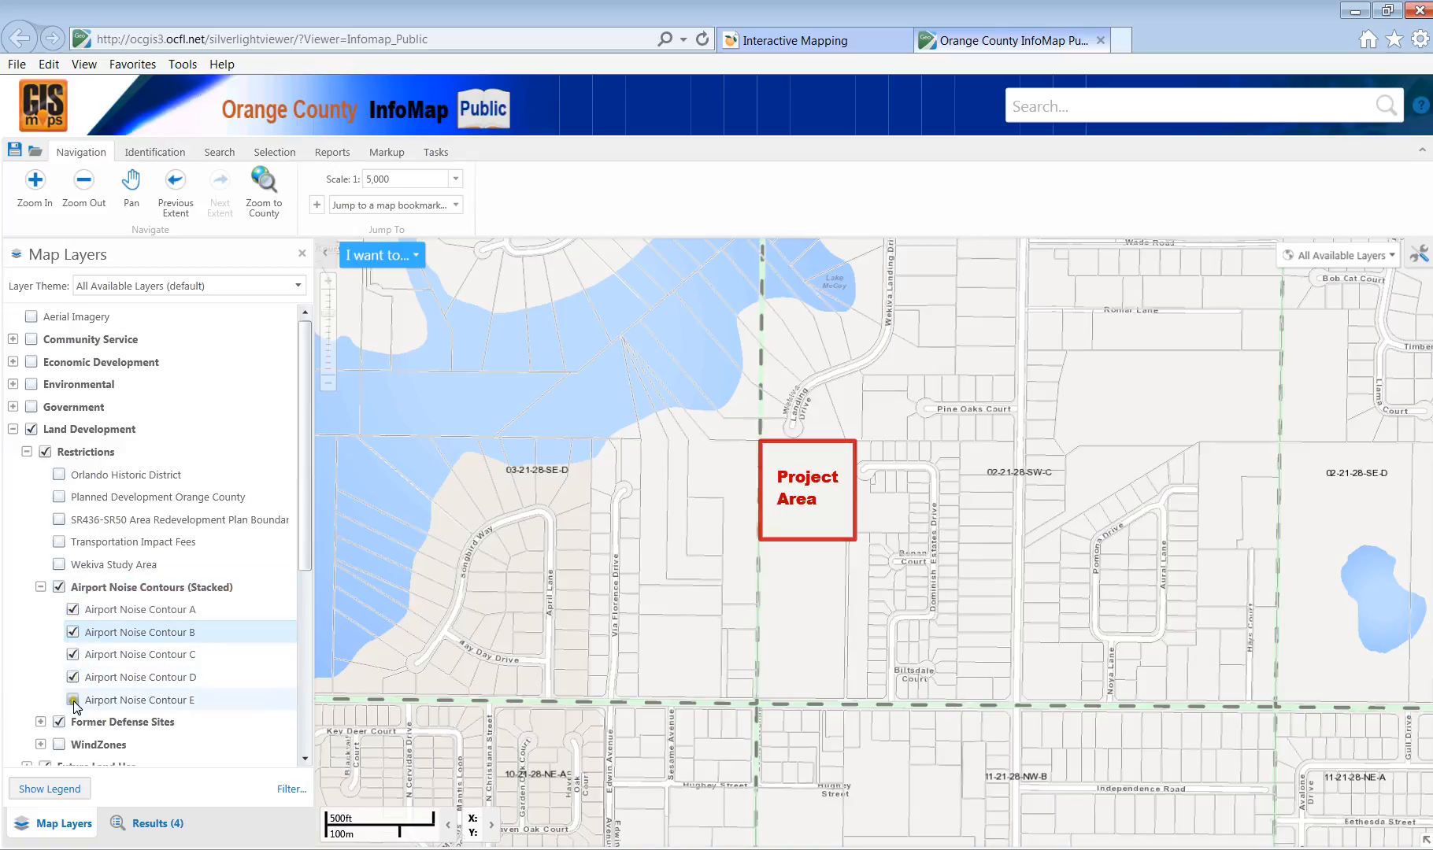
left_click(73, 700)
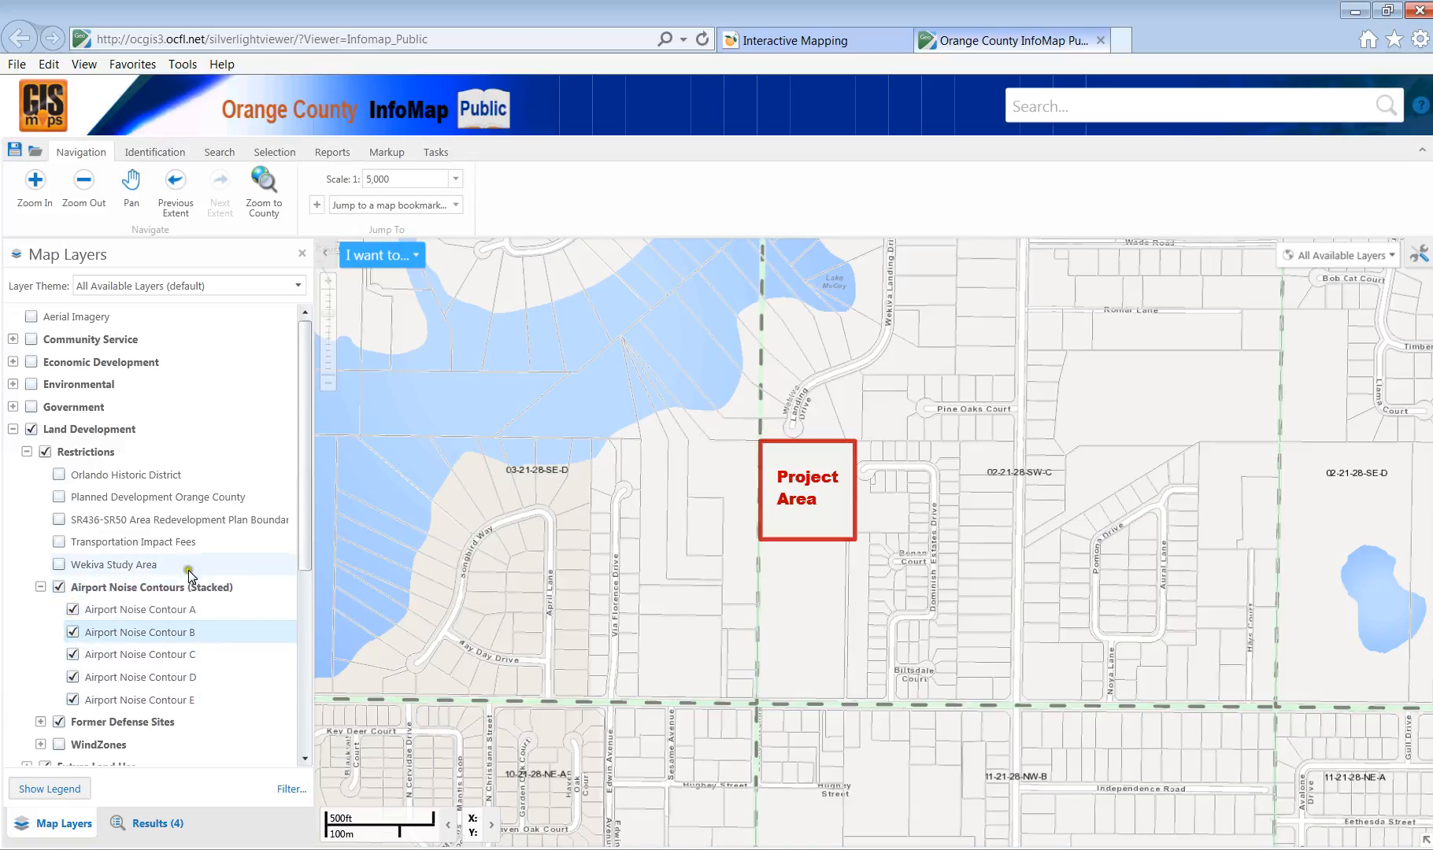
left_click(57, 587)
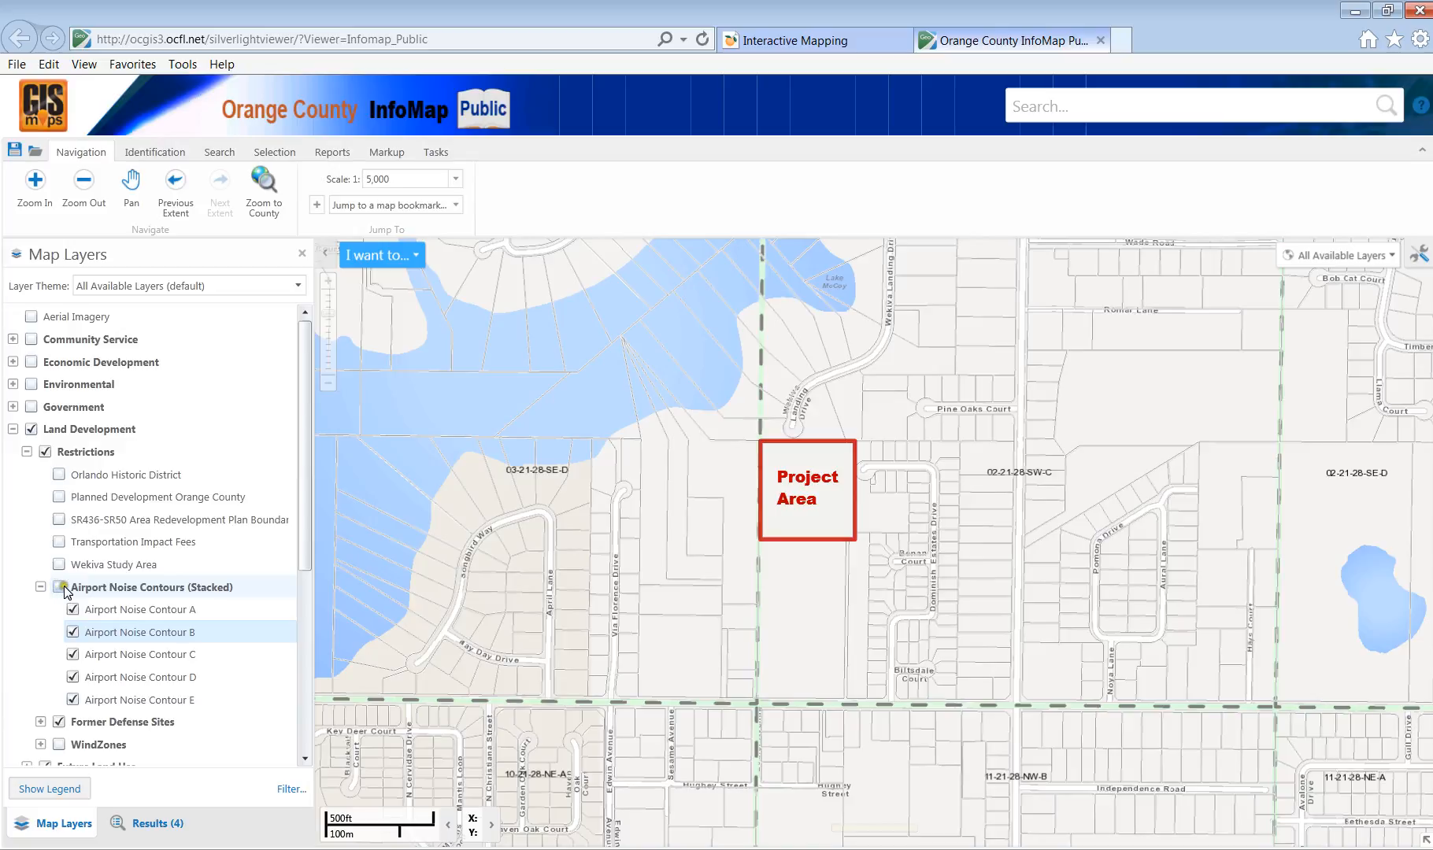
left_click(40, 587)
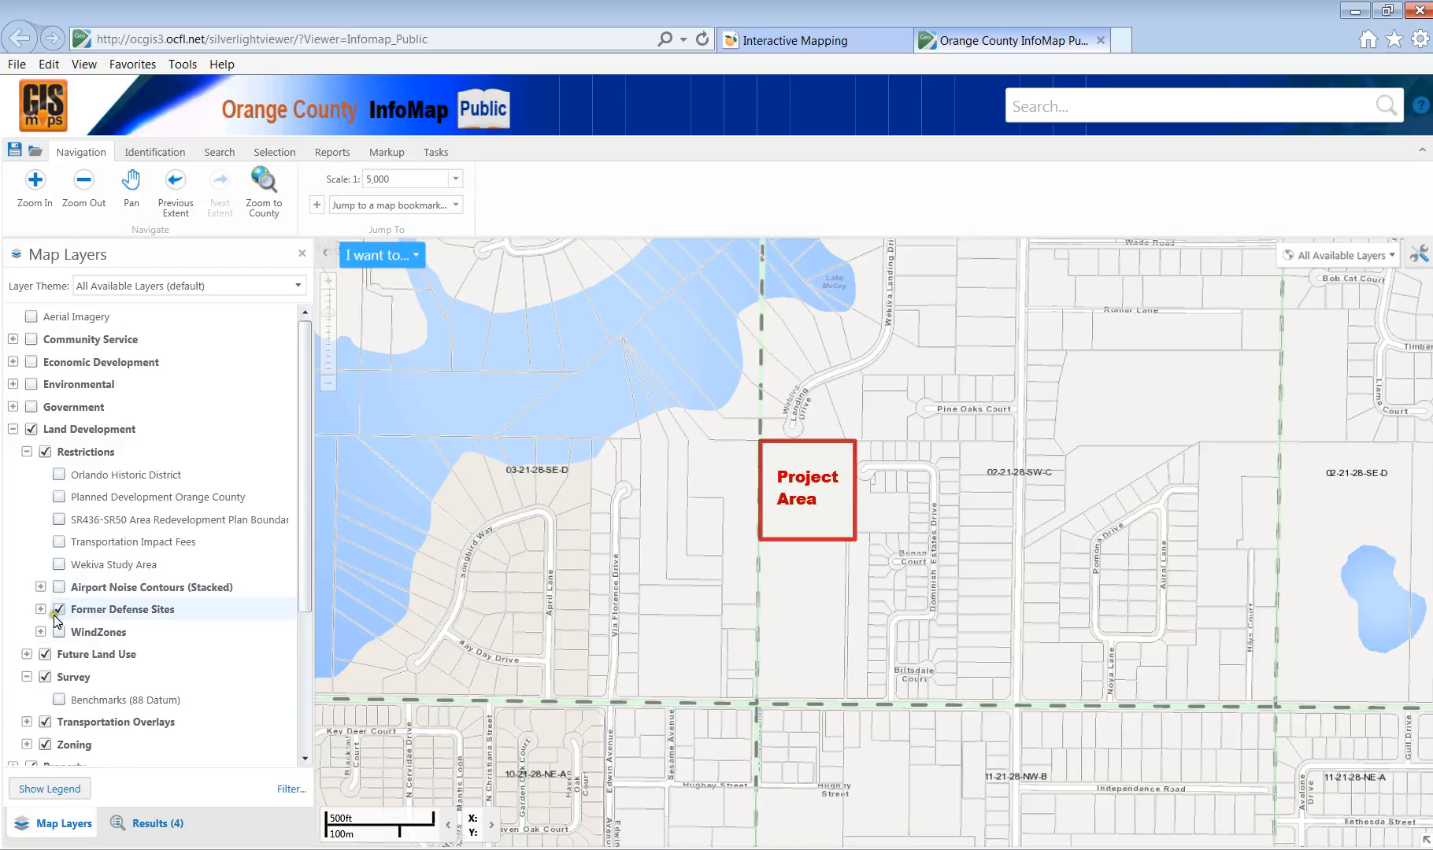
Test the Pine Castle Bomb Target and Boundary layers, then switch Former Defense Sites off and collapse it.
left_click(39, 610)
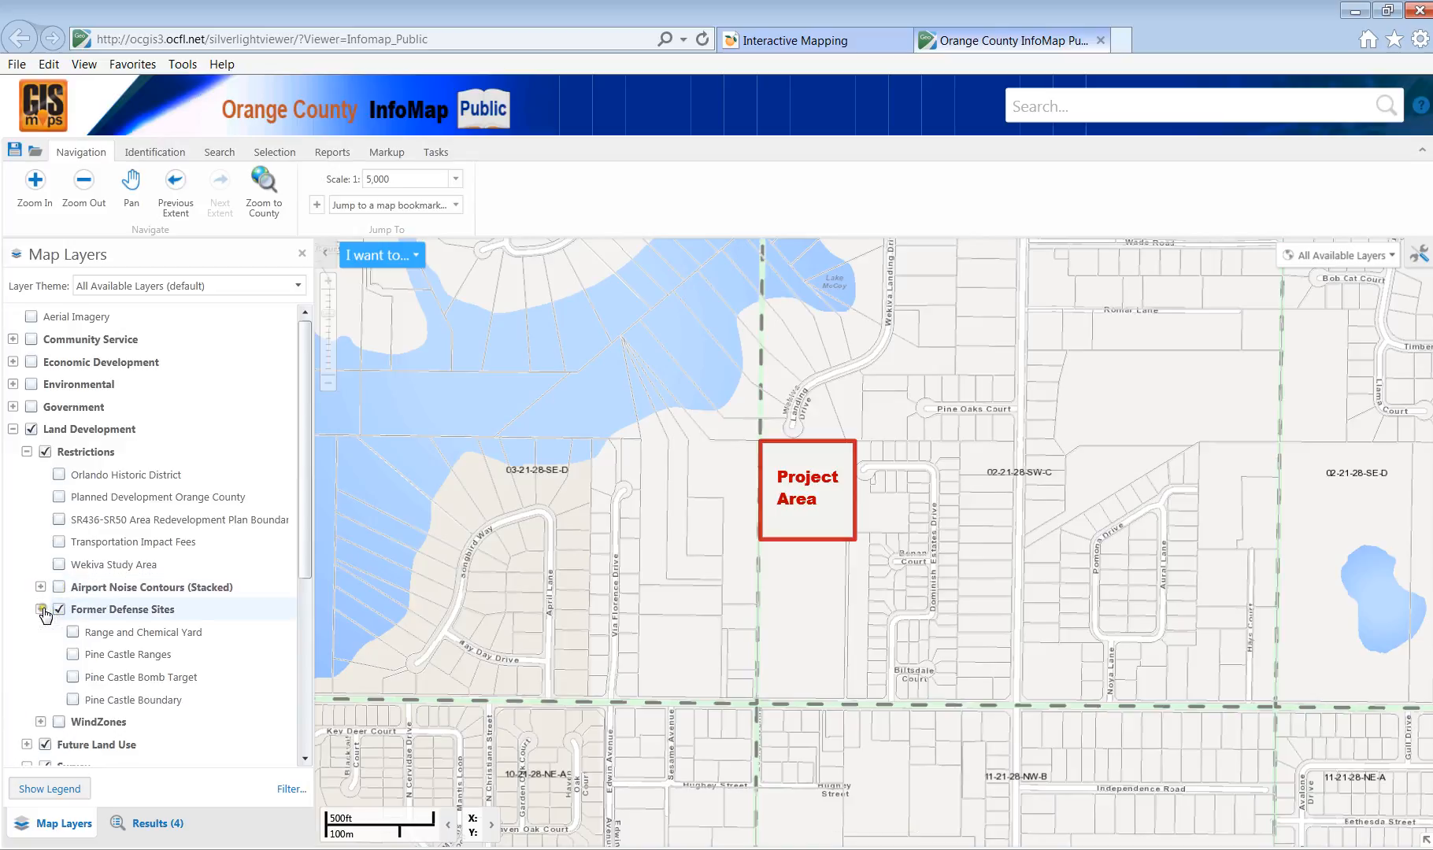
left_click(73, 678)
left_click(72, 700)
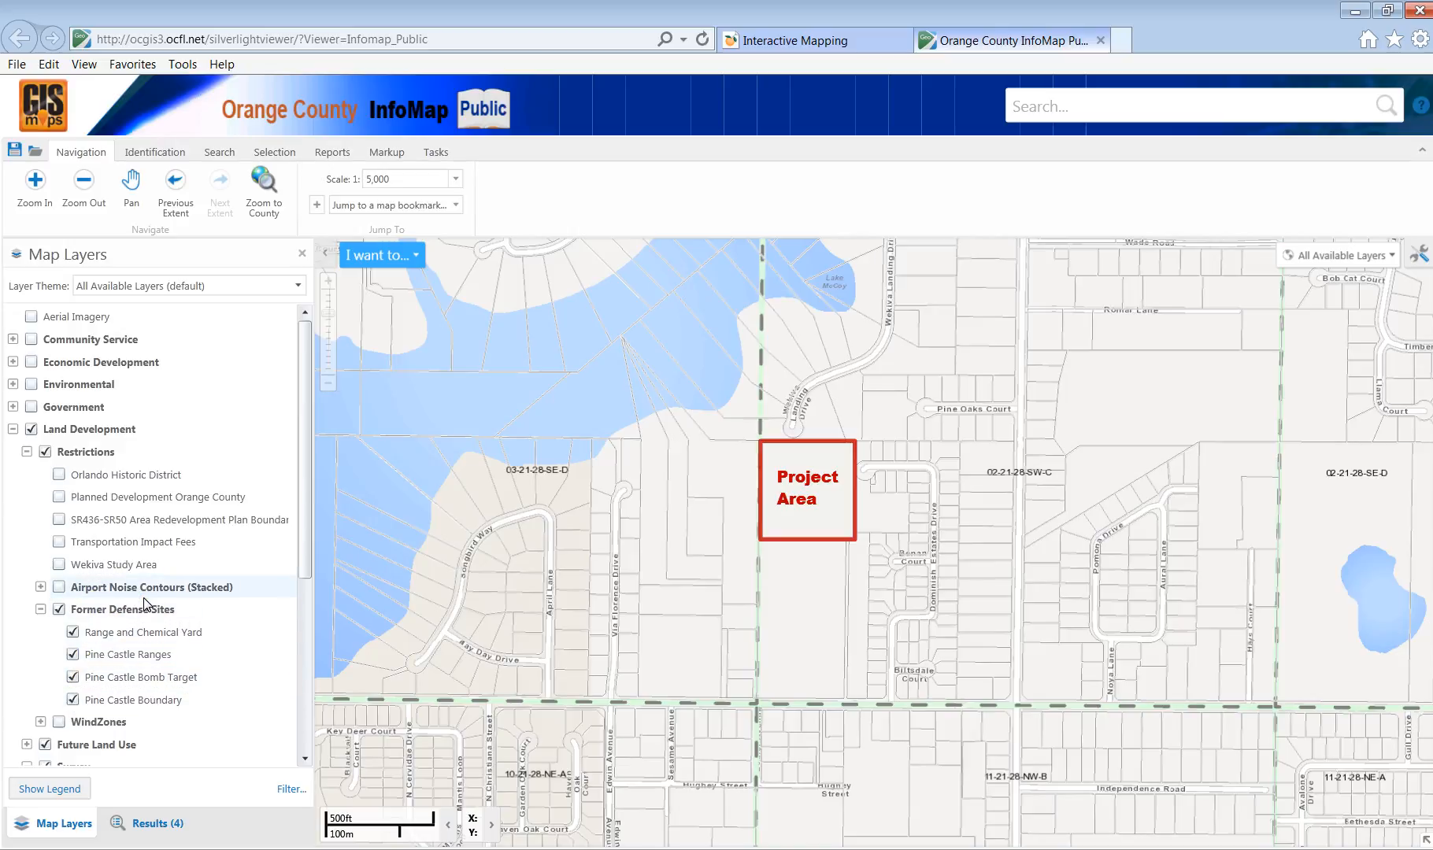
left_click(60, 610)
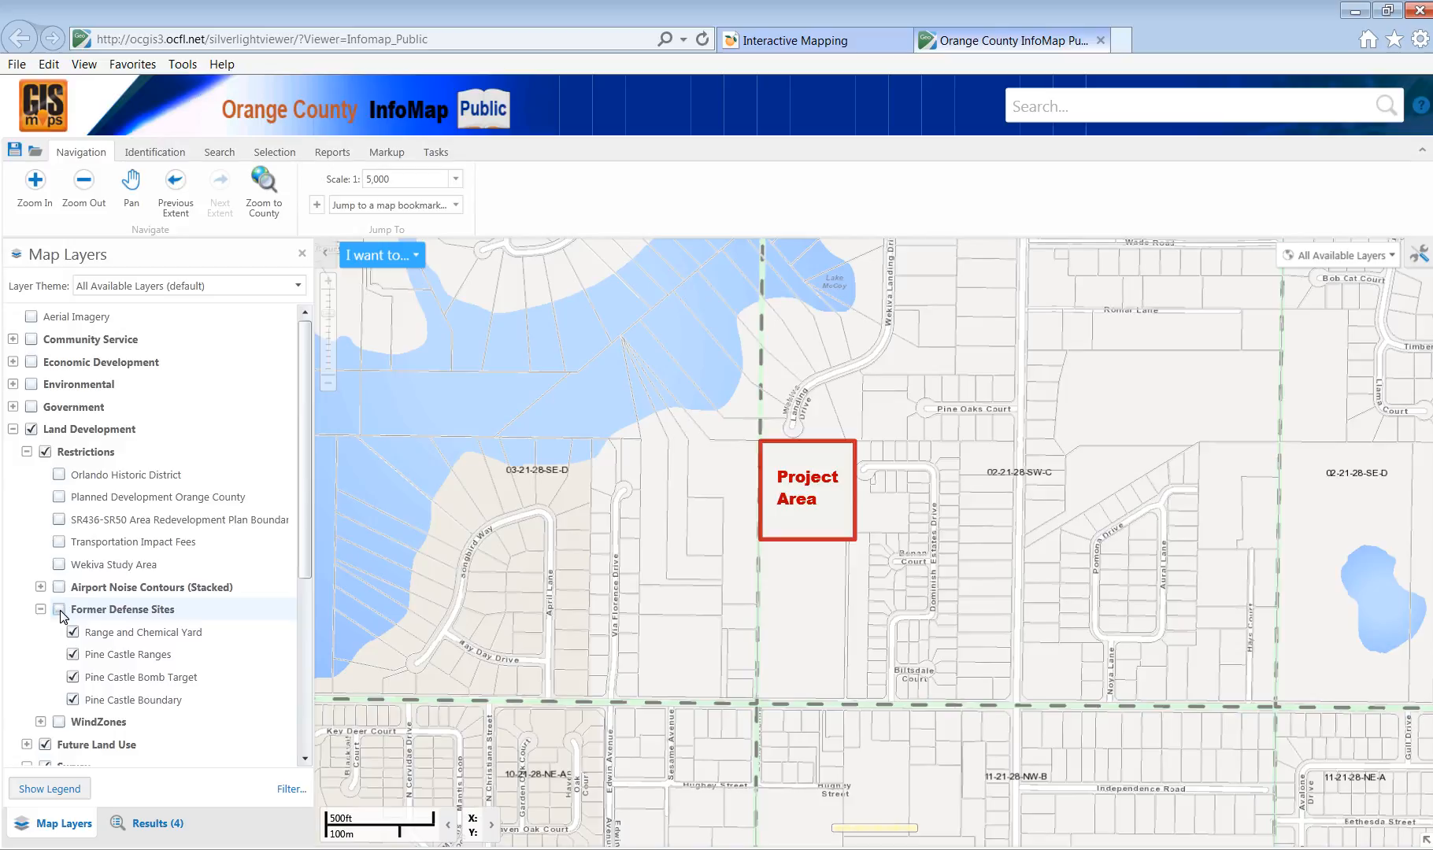
left_click(40, 609)
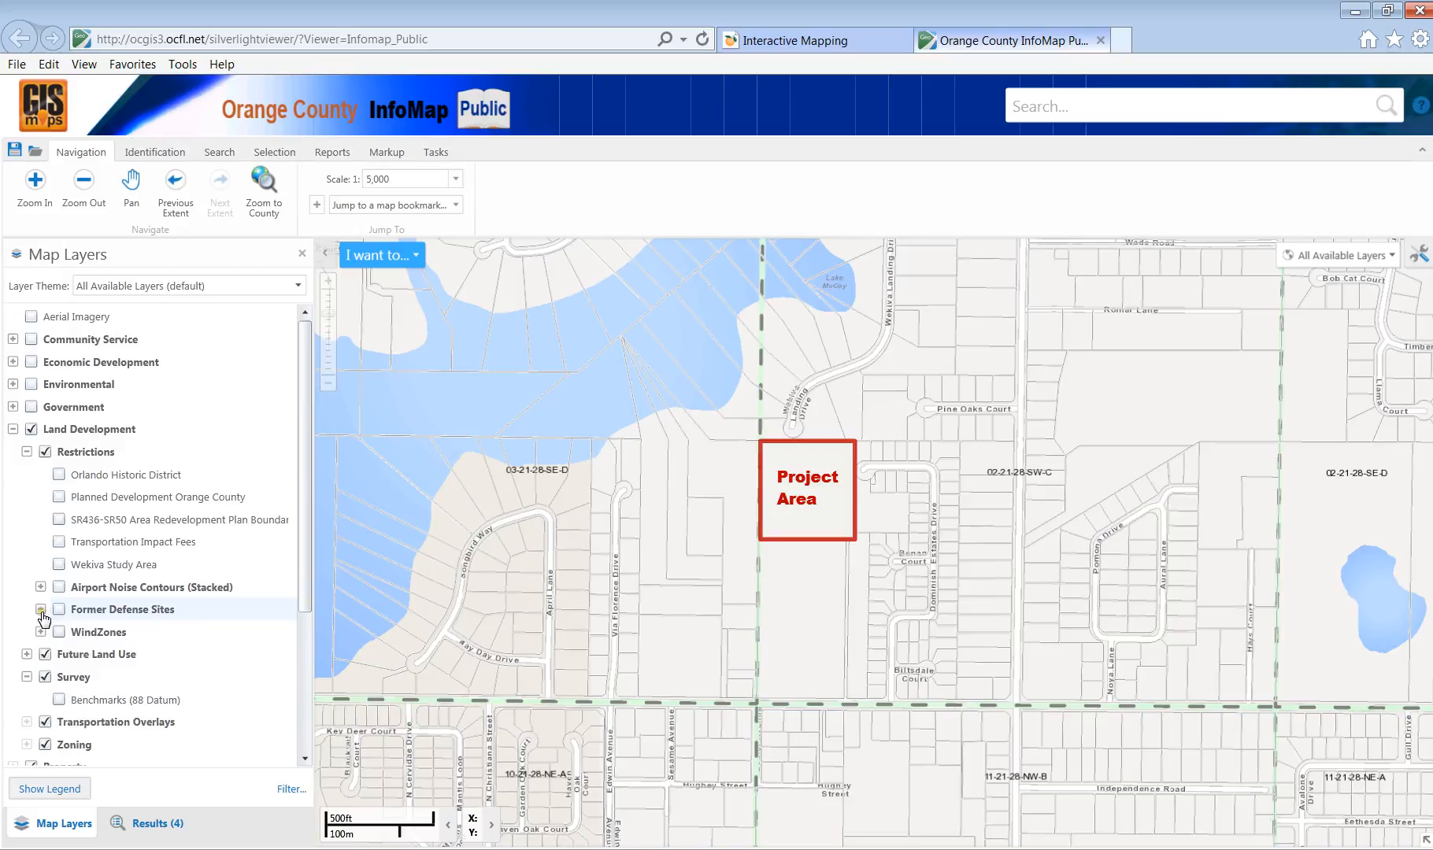
Collapse Restrictions, expand Future Land Use and turn on all of its sub-layers.
left_click(26, 451)
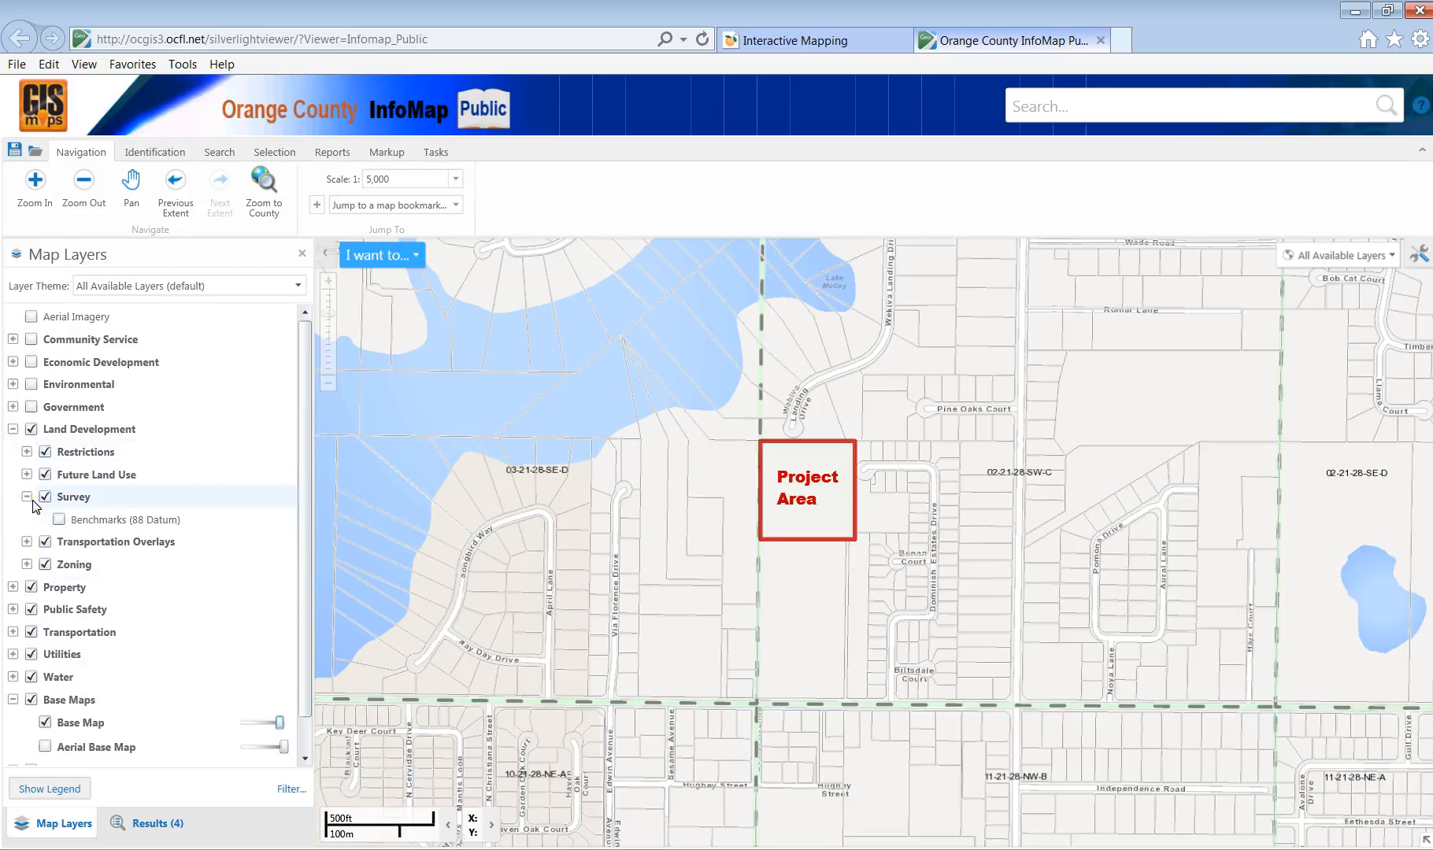
left_click(27, 474)
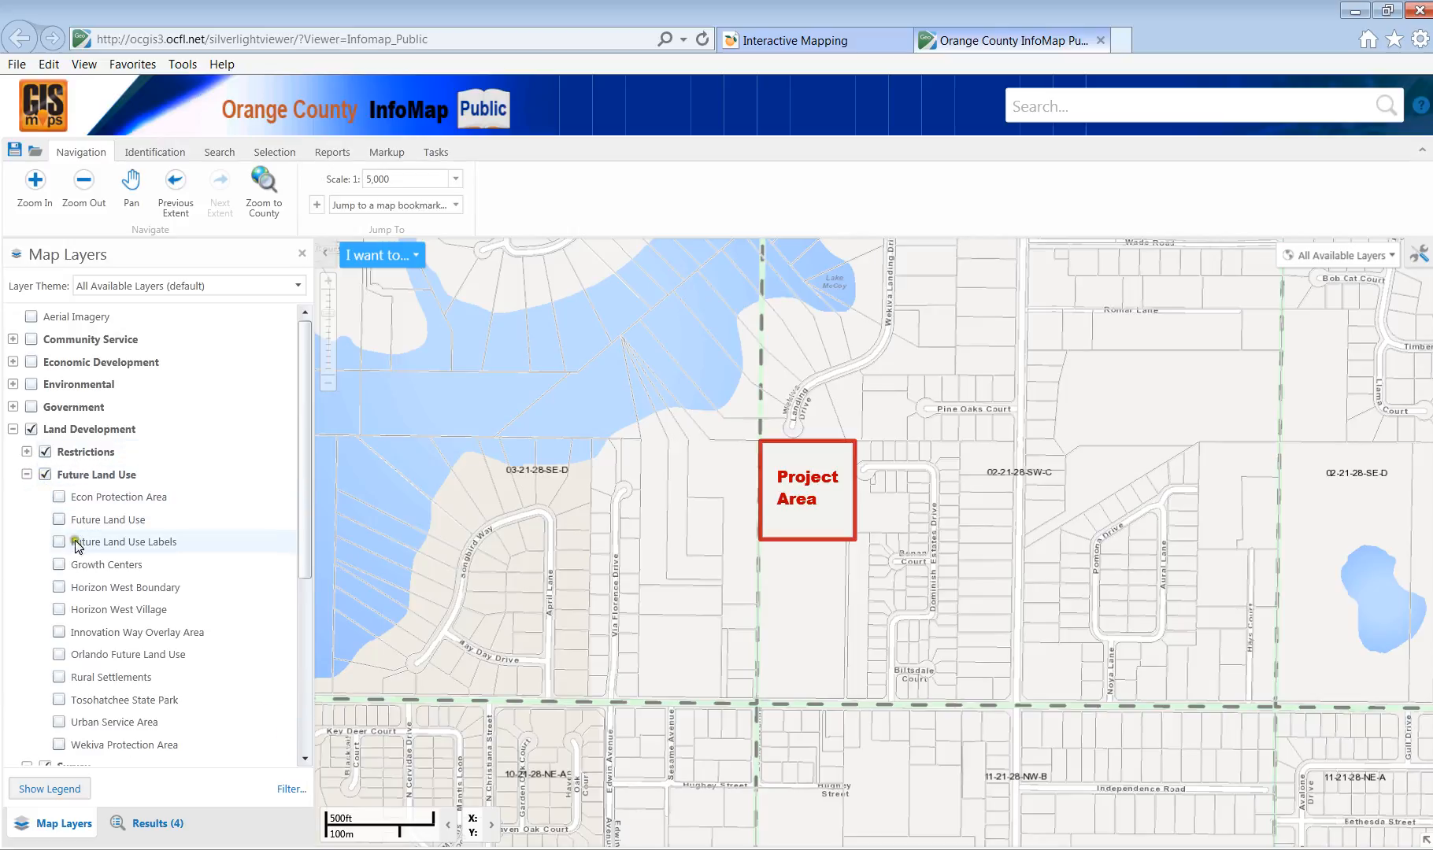
left_click(60, 746)
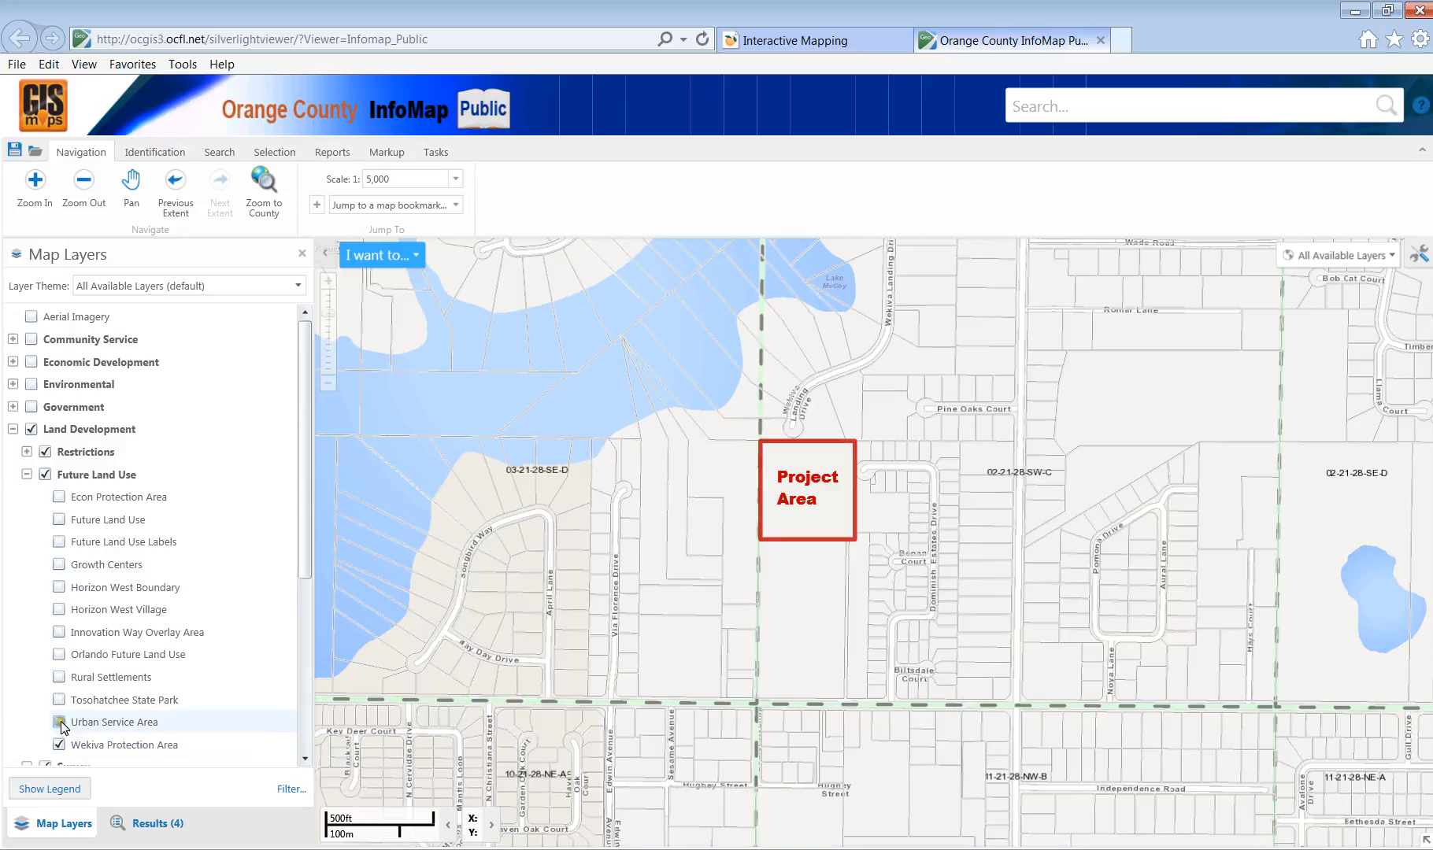
left_click(60, 723)
left_click(60, 700)
left_click(60, 677)
left_click(60, 655)
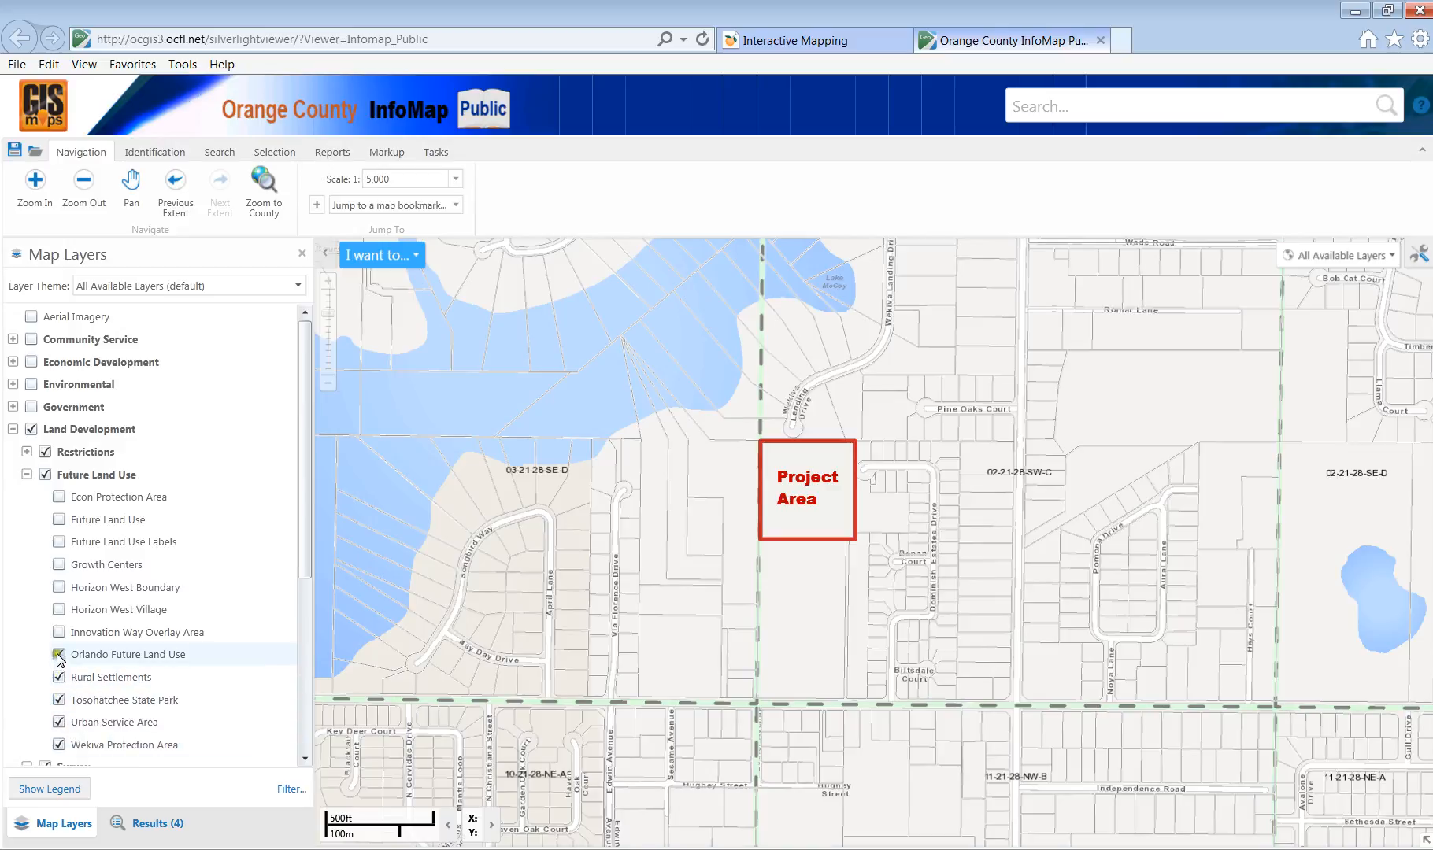
left_click(60, 633)
left_click(60, 610)
left_click(60, 587)
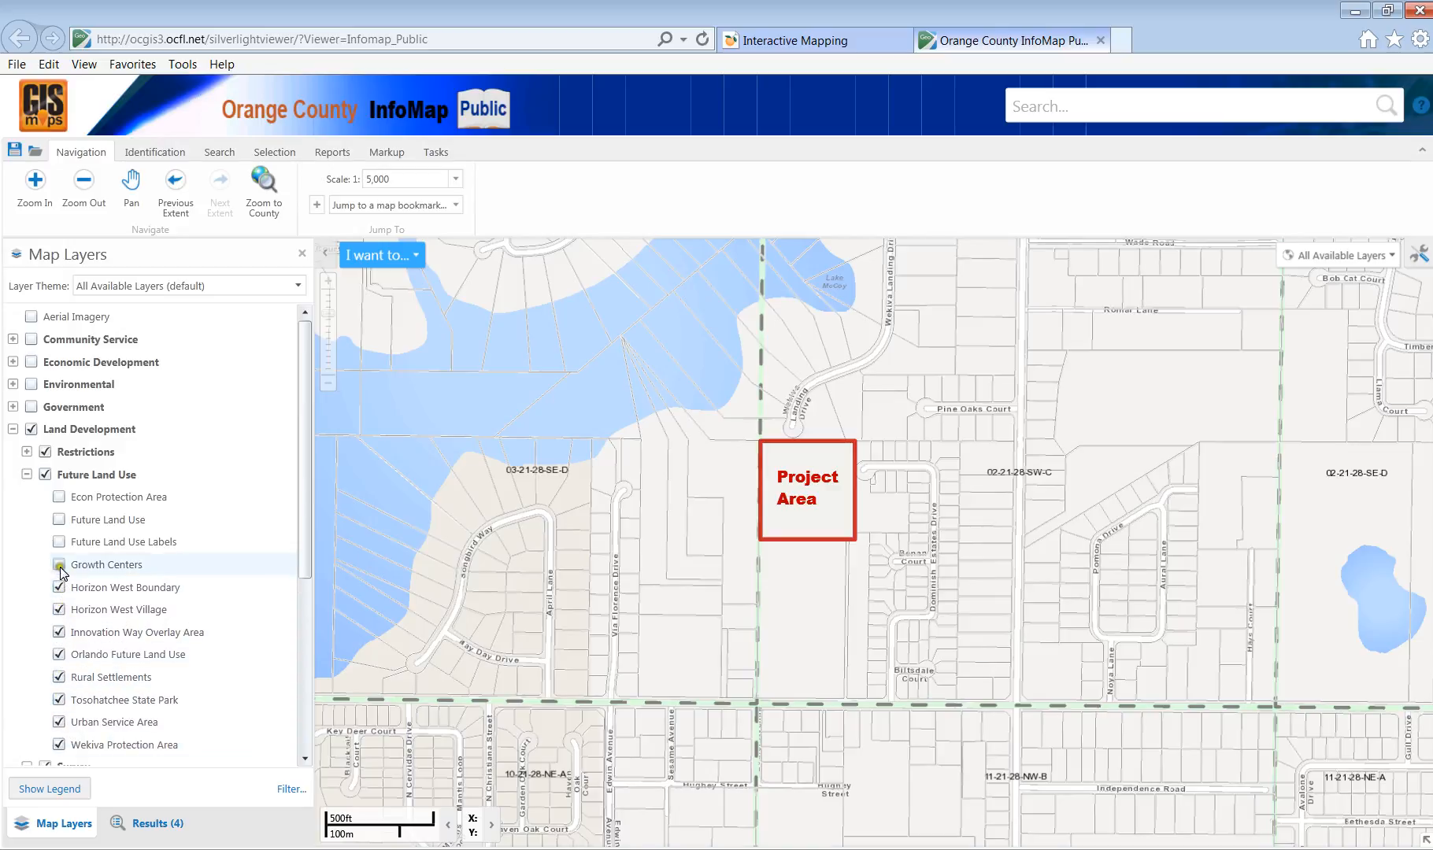
left_click(59, 566)
left_click(60, 543)
left_click(60, 521)
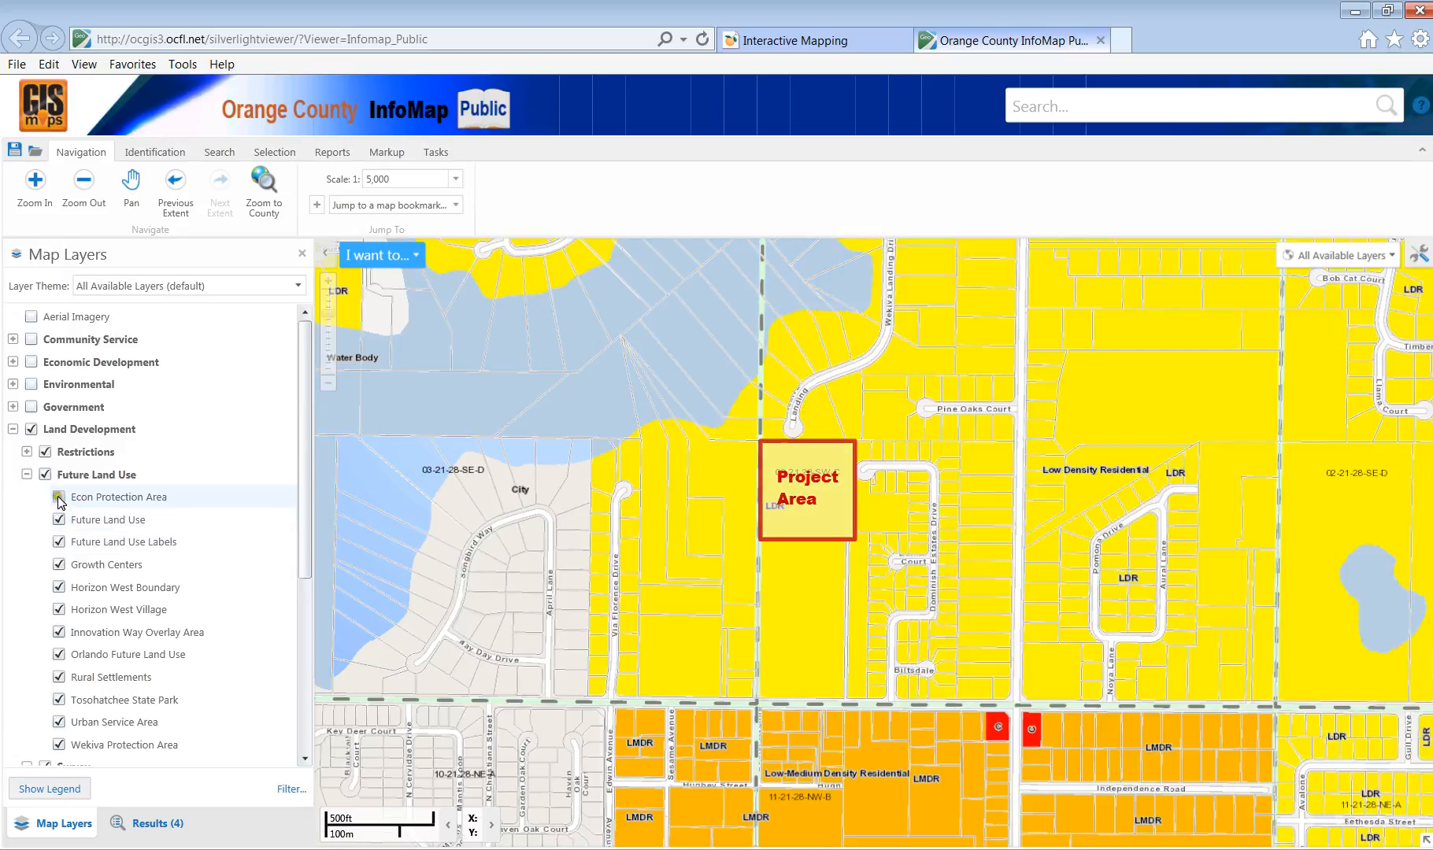
left_click(59, 498)
Turn off every Future Land Use sub-layer except Future Land Use and its labels.
left_click(59, 497)
left_click(60, 543)
left_click(60, 565)
left_click(60, 611)
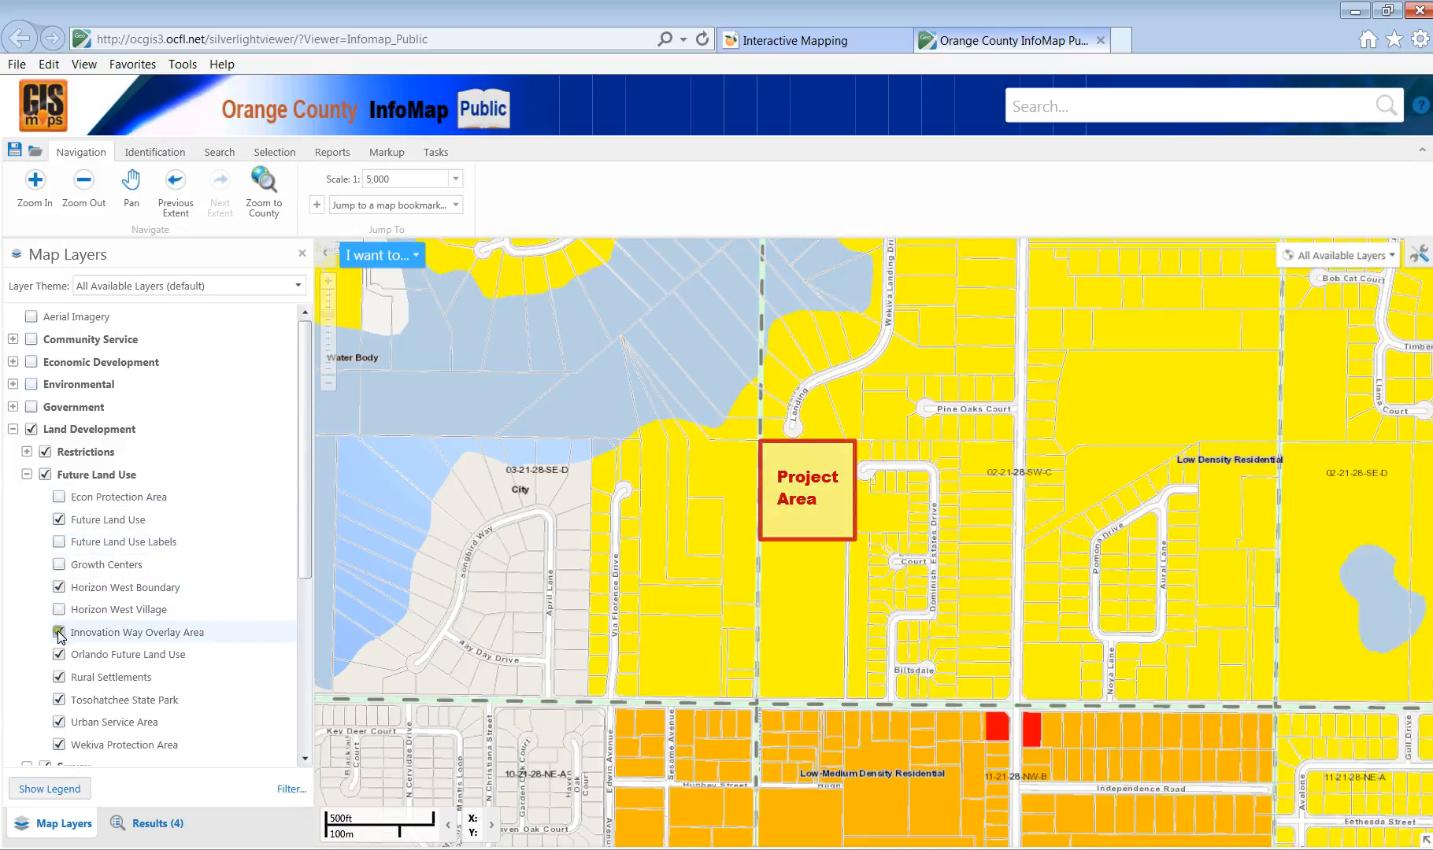
left_click(59, 634)
left_click(60, 655)
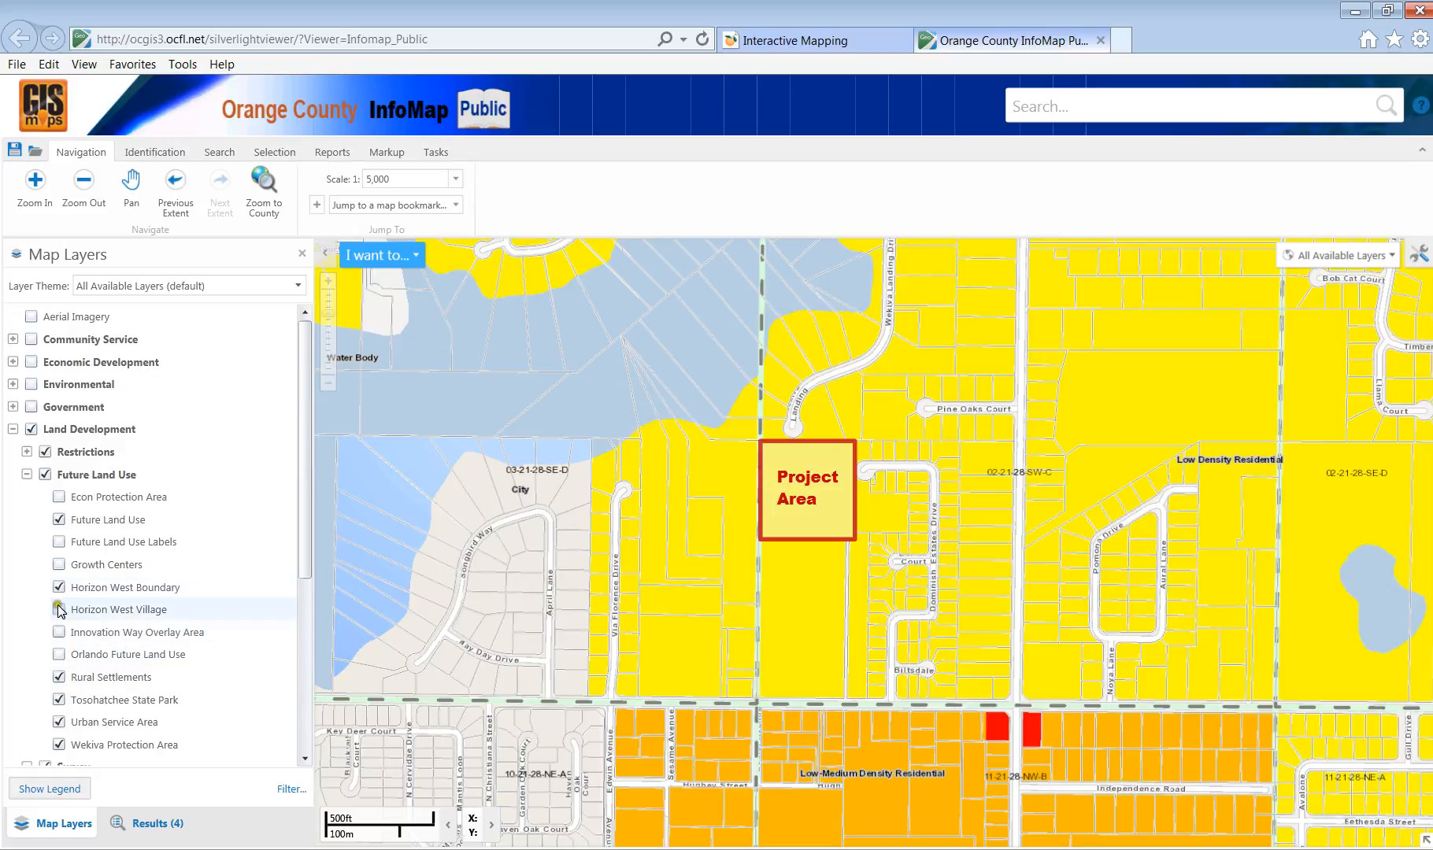
left_click(60, 655)
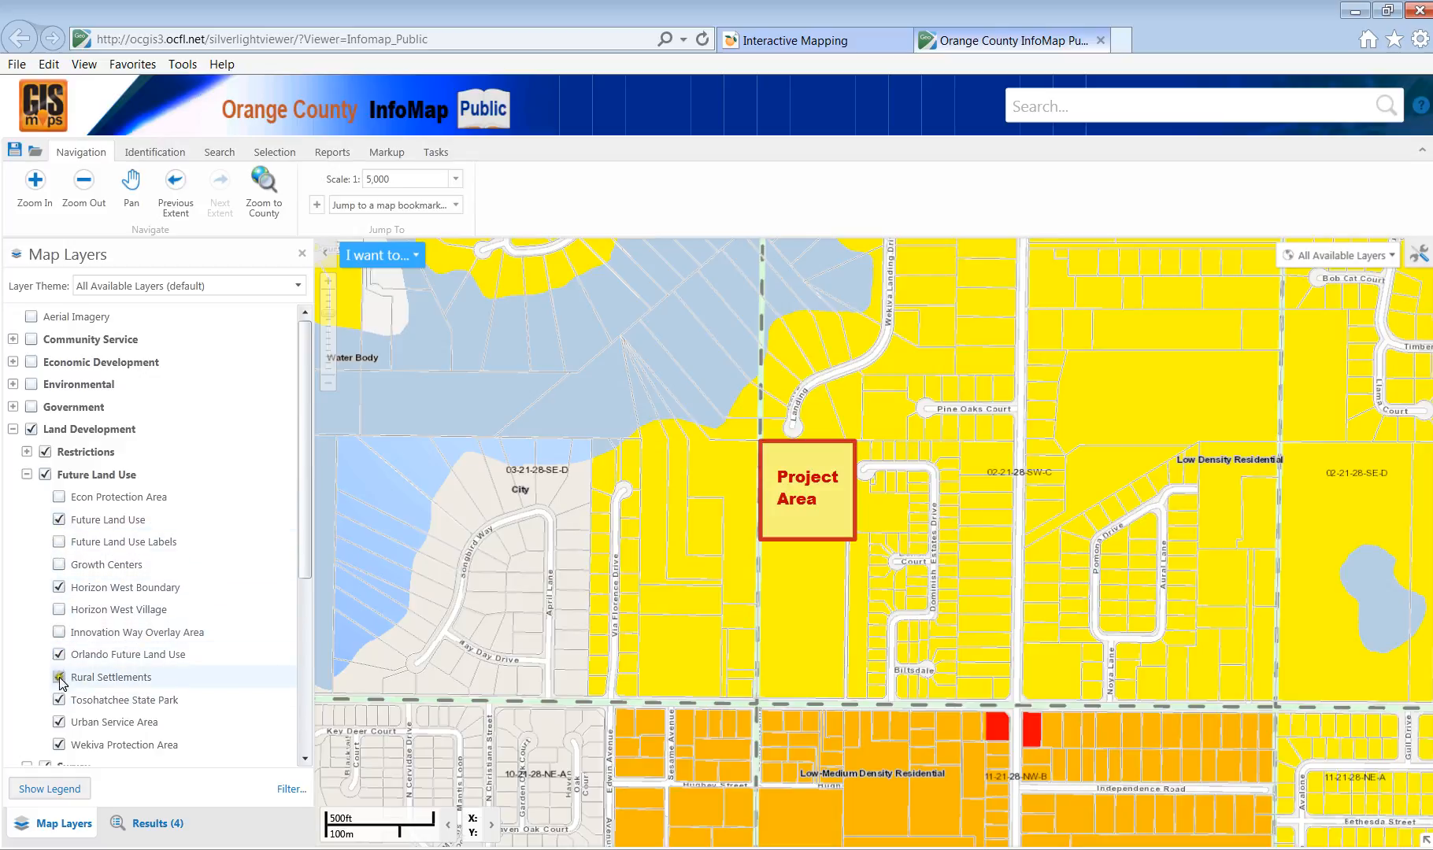
left_click(60, 700)
left_click(60, 723)
left_click(60, 745)
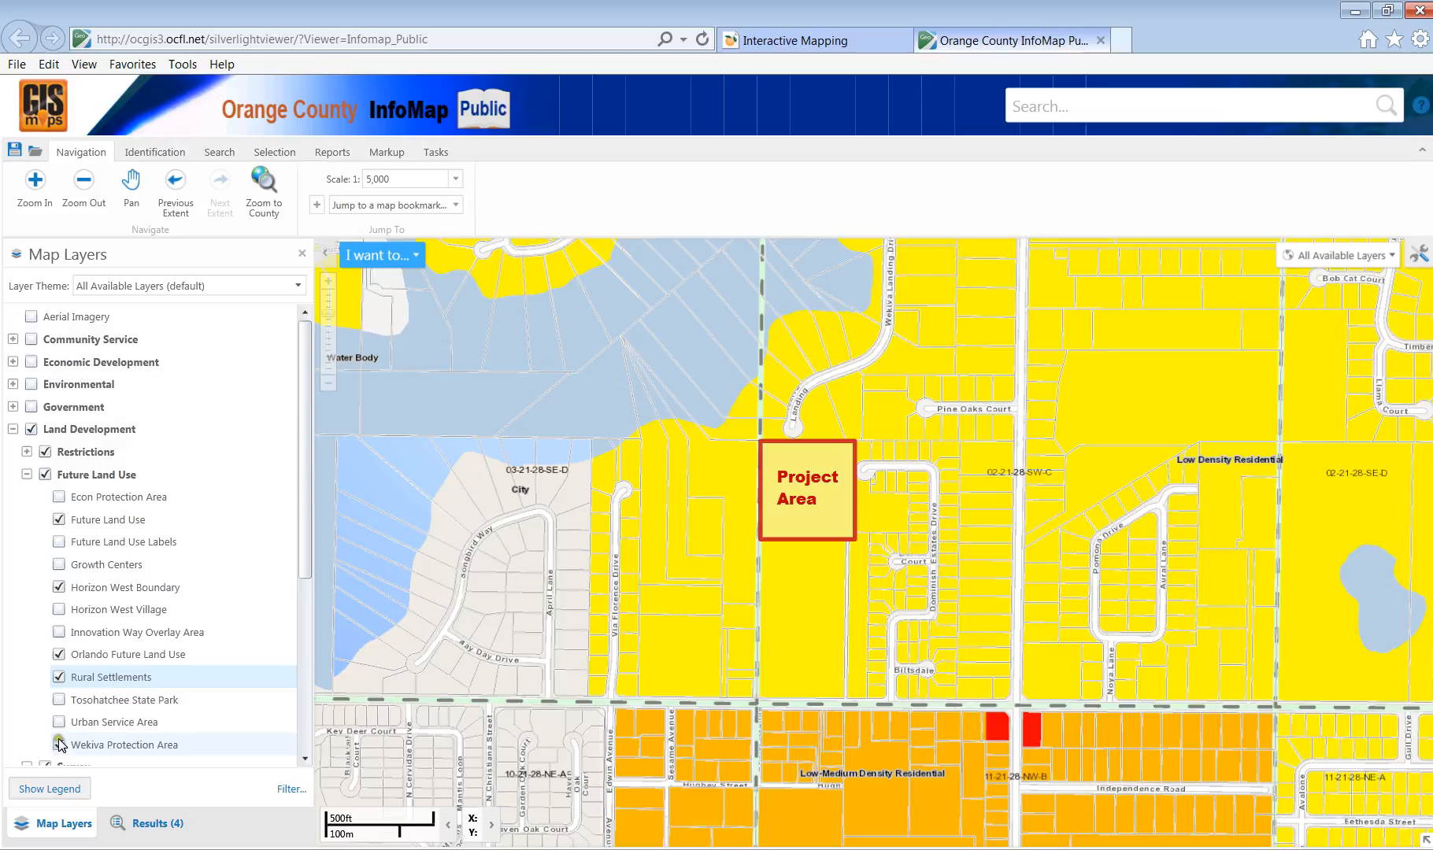
left_click(60, 655)
left_click(59, 587)
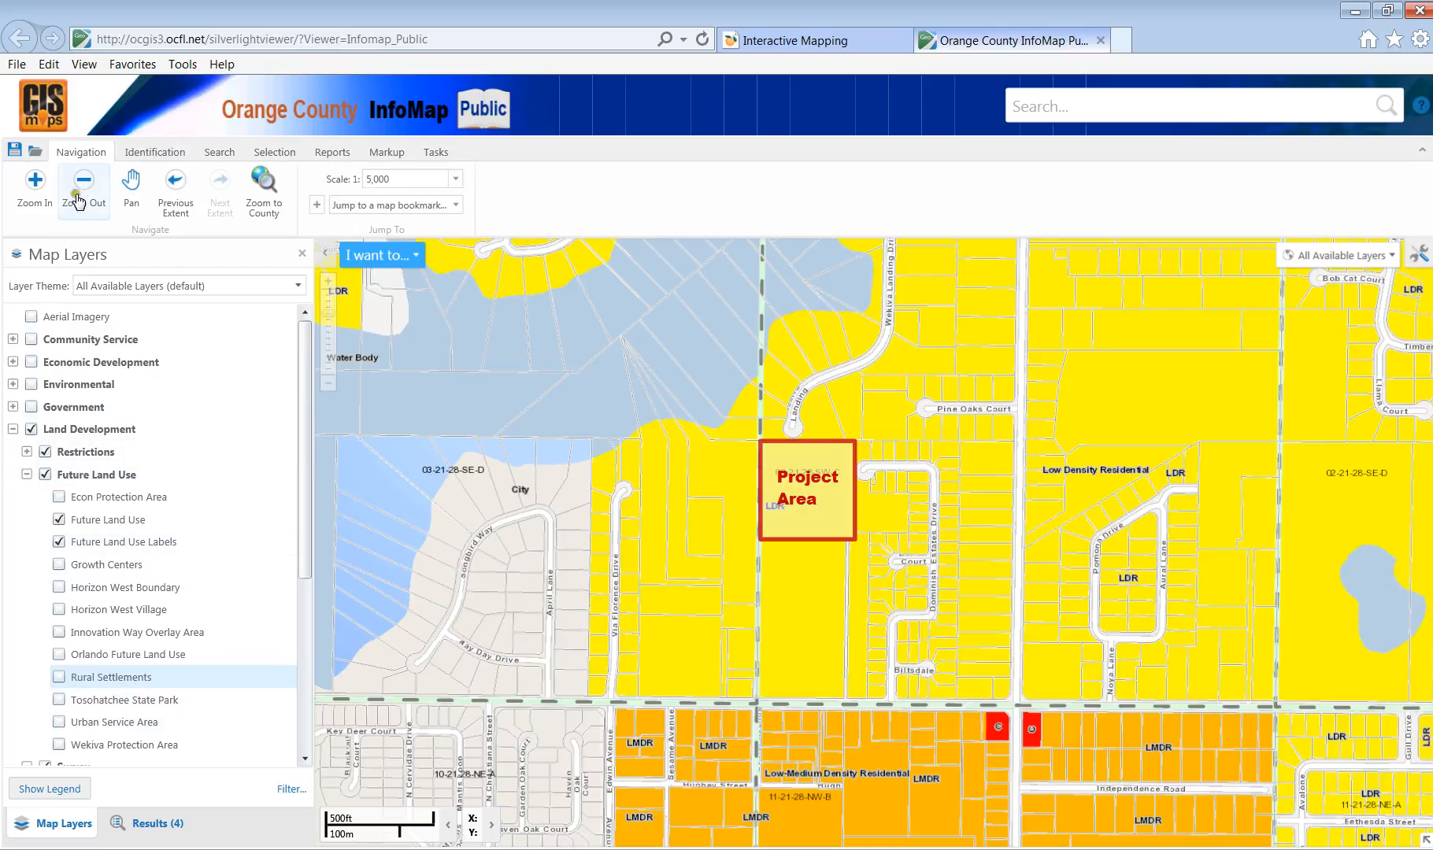
Replace the print title's second and third lines with 'Future Land Use Map' and print to PDF.
left_click(436, 152)
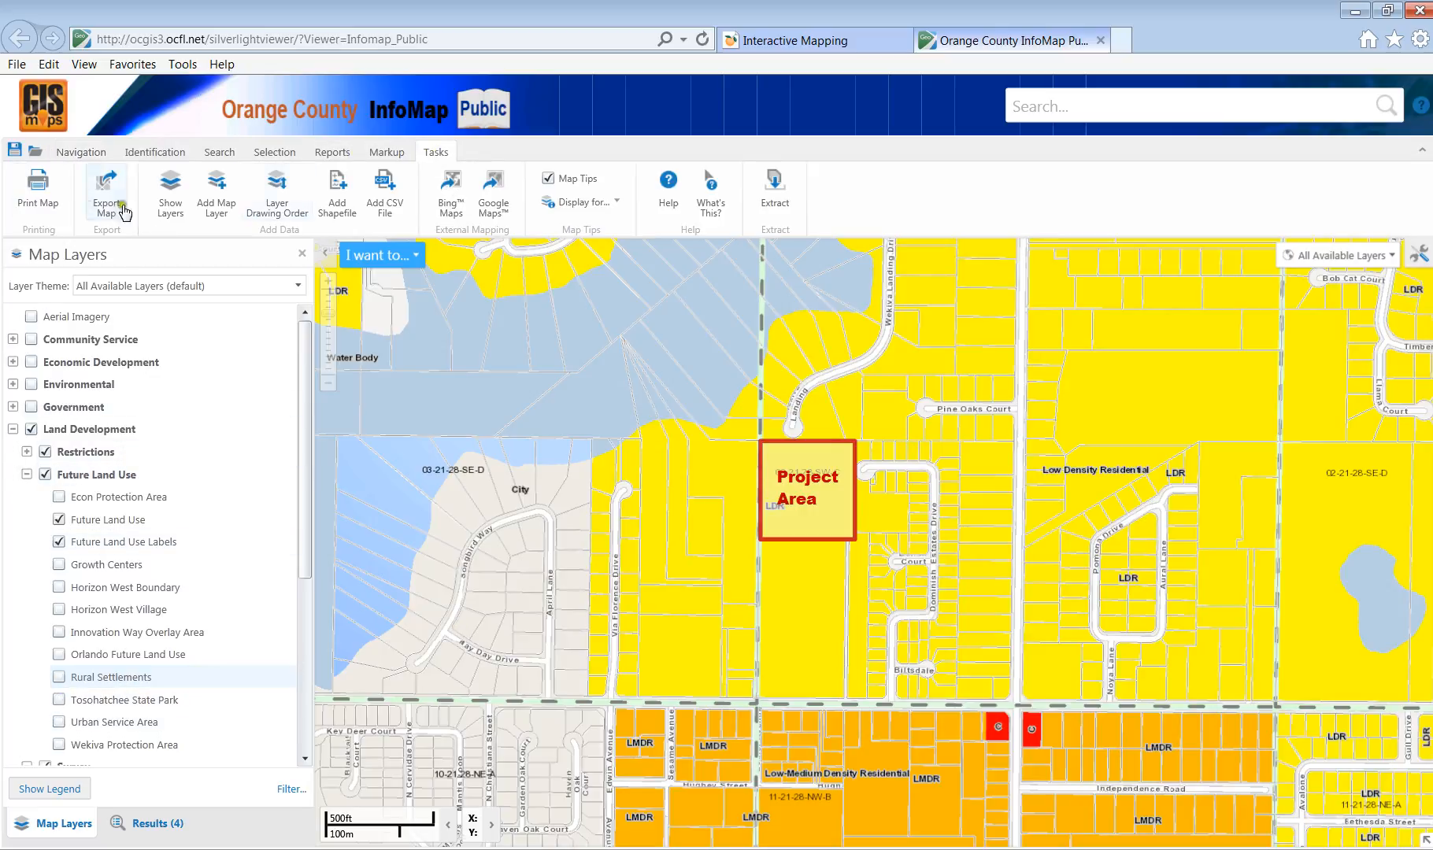
left_click(30, 203)
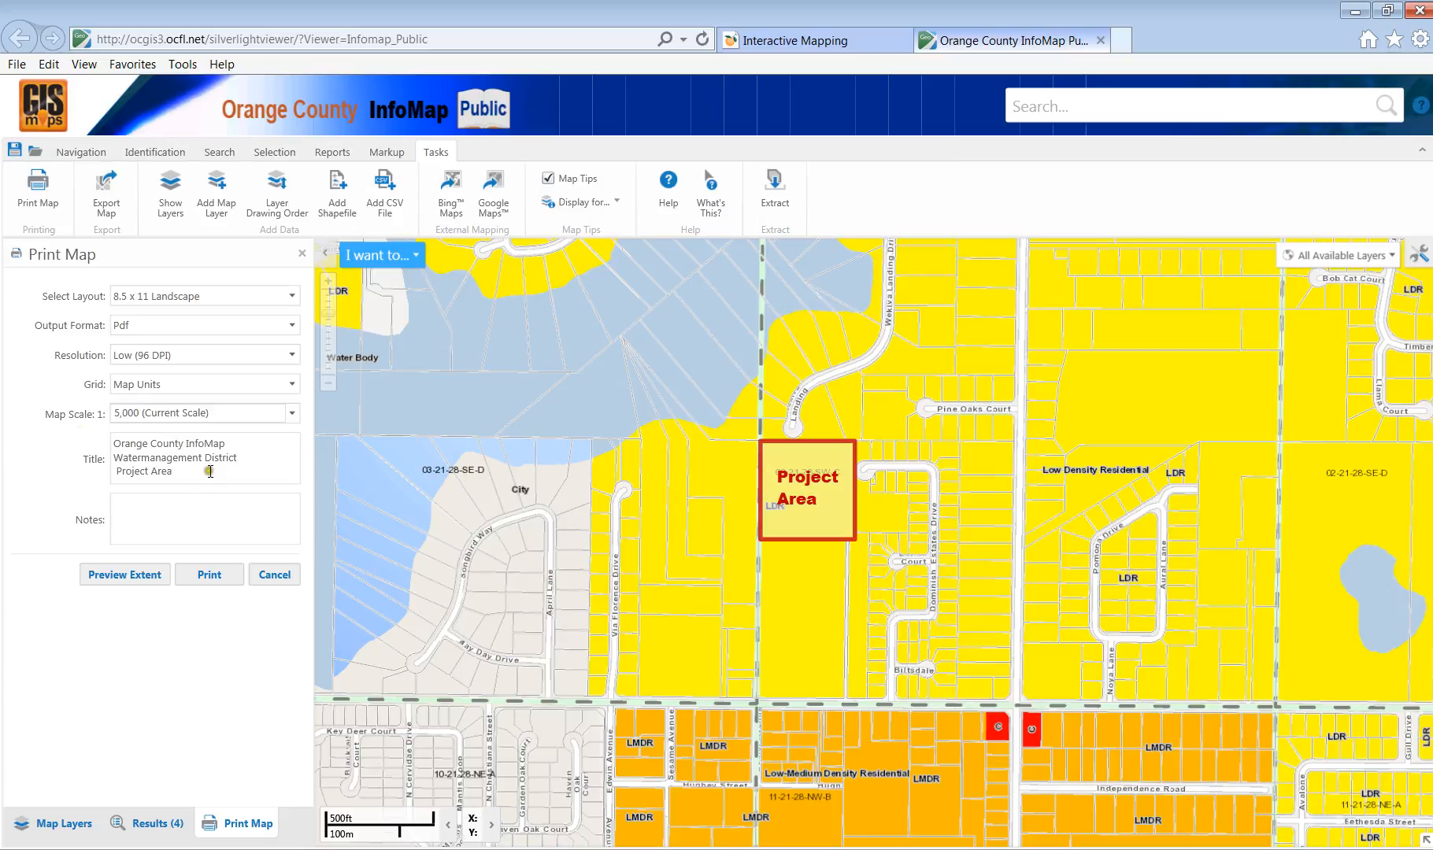
left_click_drag(206, 471, 105, 454)
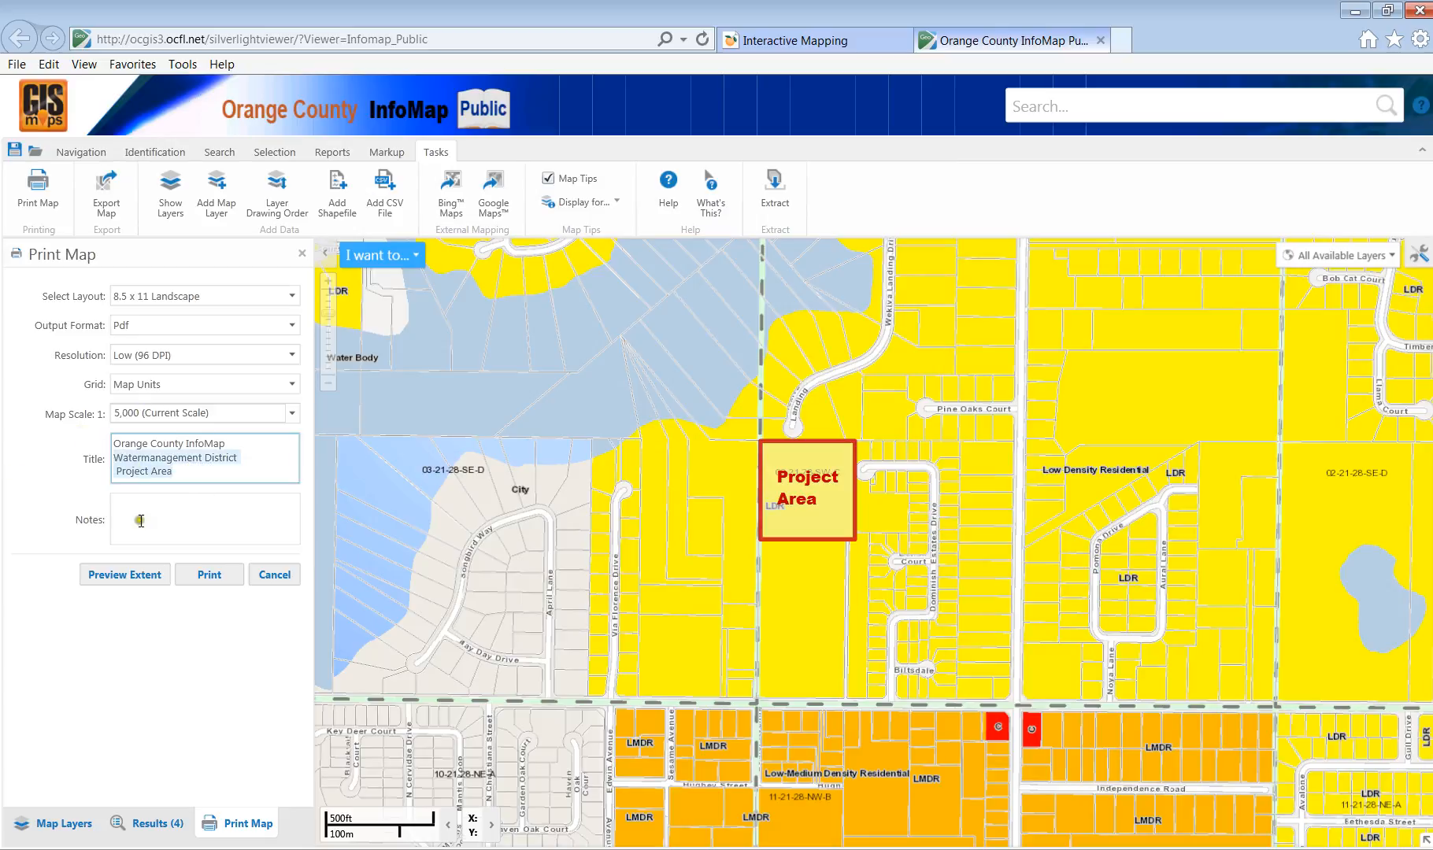
type("Future Land Use Map")
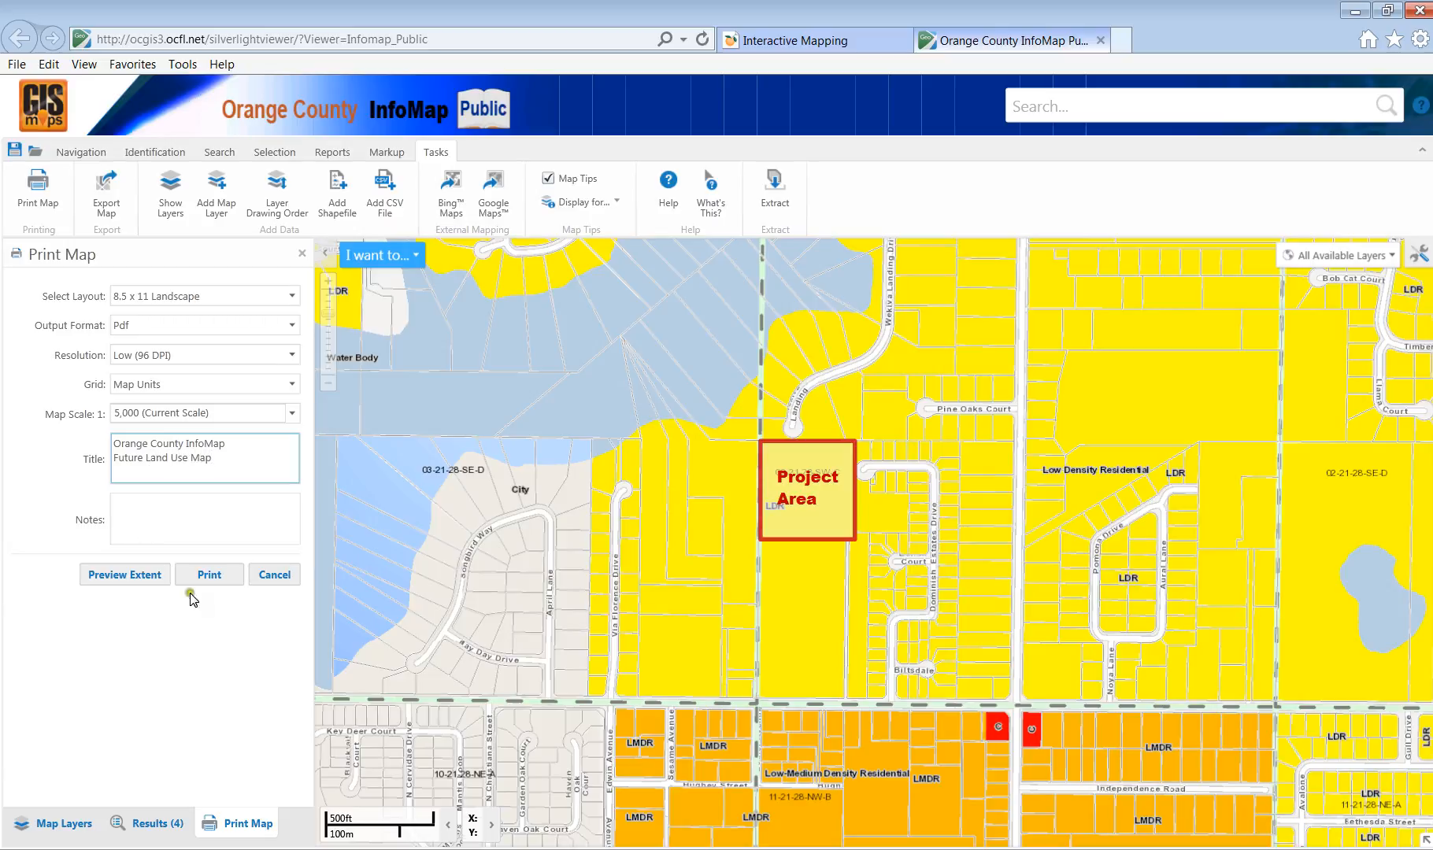
left_click(207, 574)
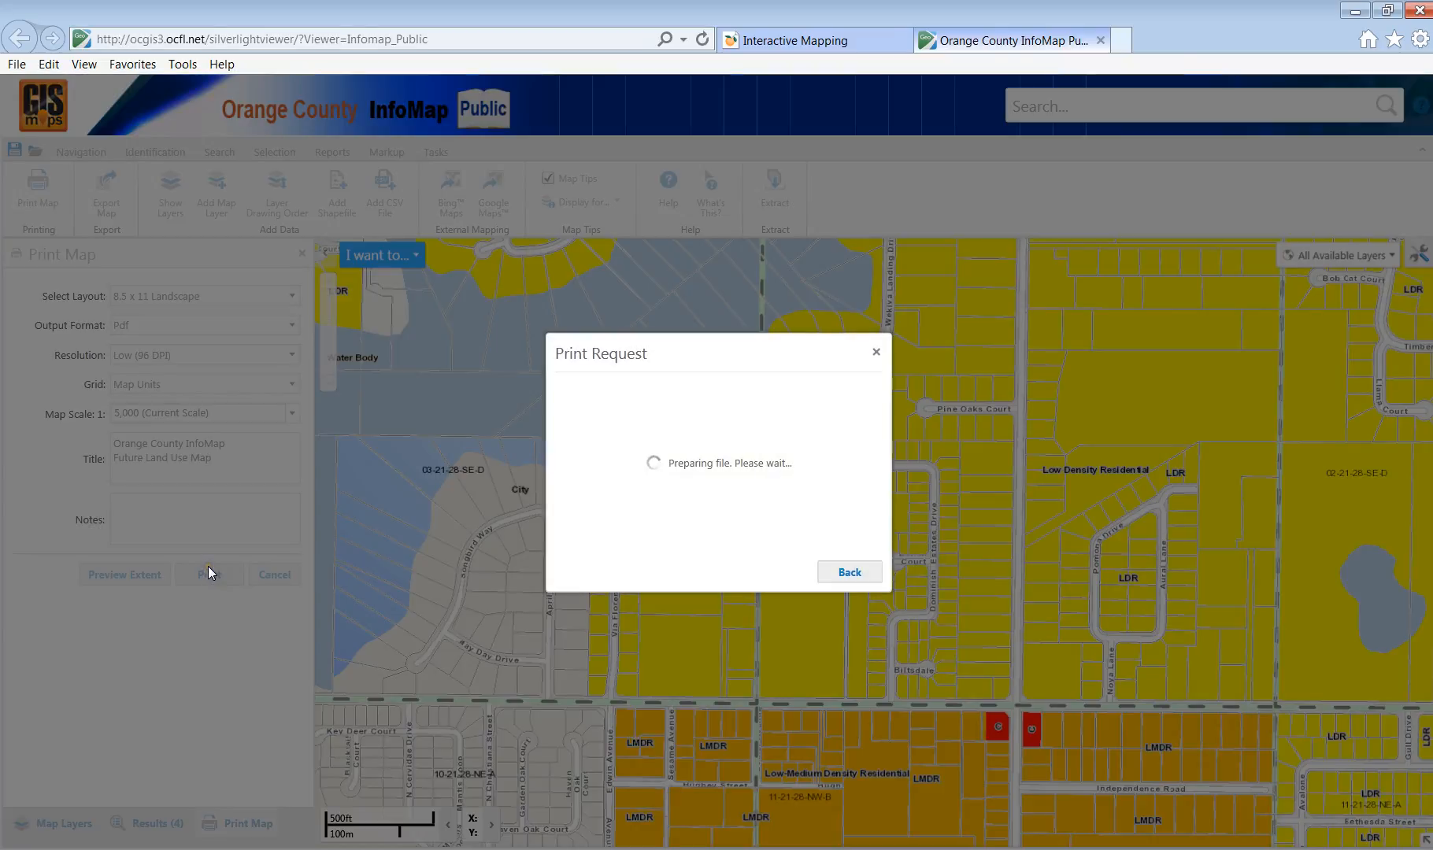
Open the Future Land Use Map PDF, save it as 'Future Land Use of Project Area', and close it.
left_click(779, 570)
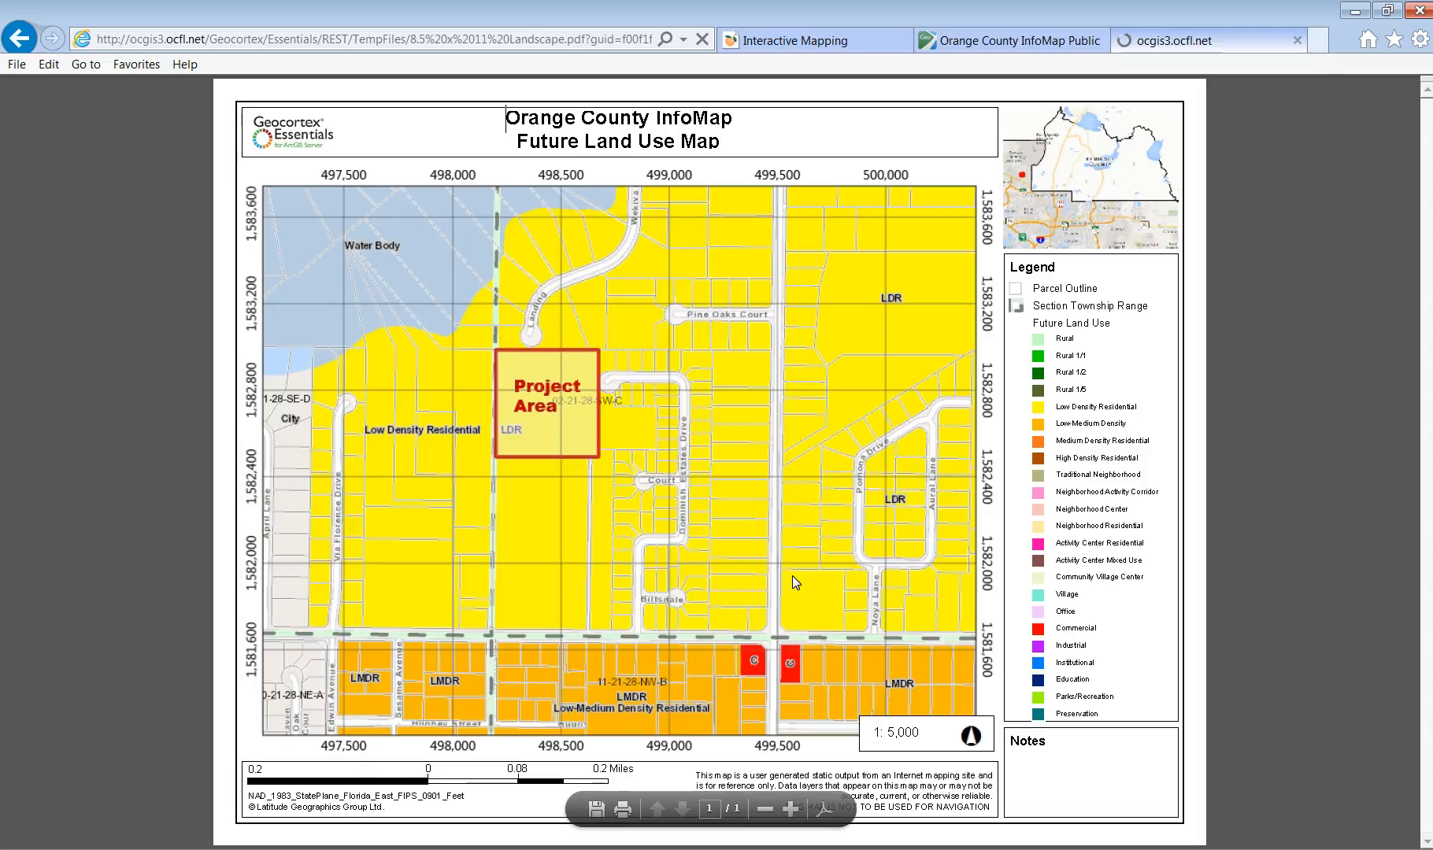
left_click(596, 809)
type("Future Land")
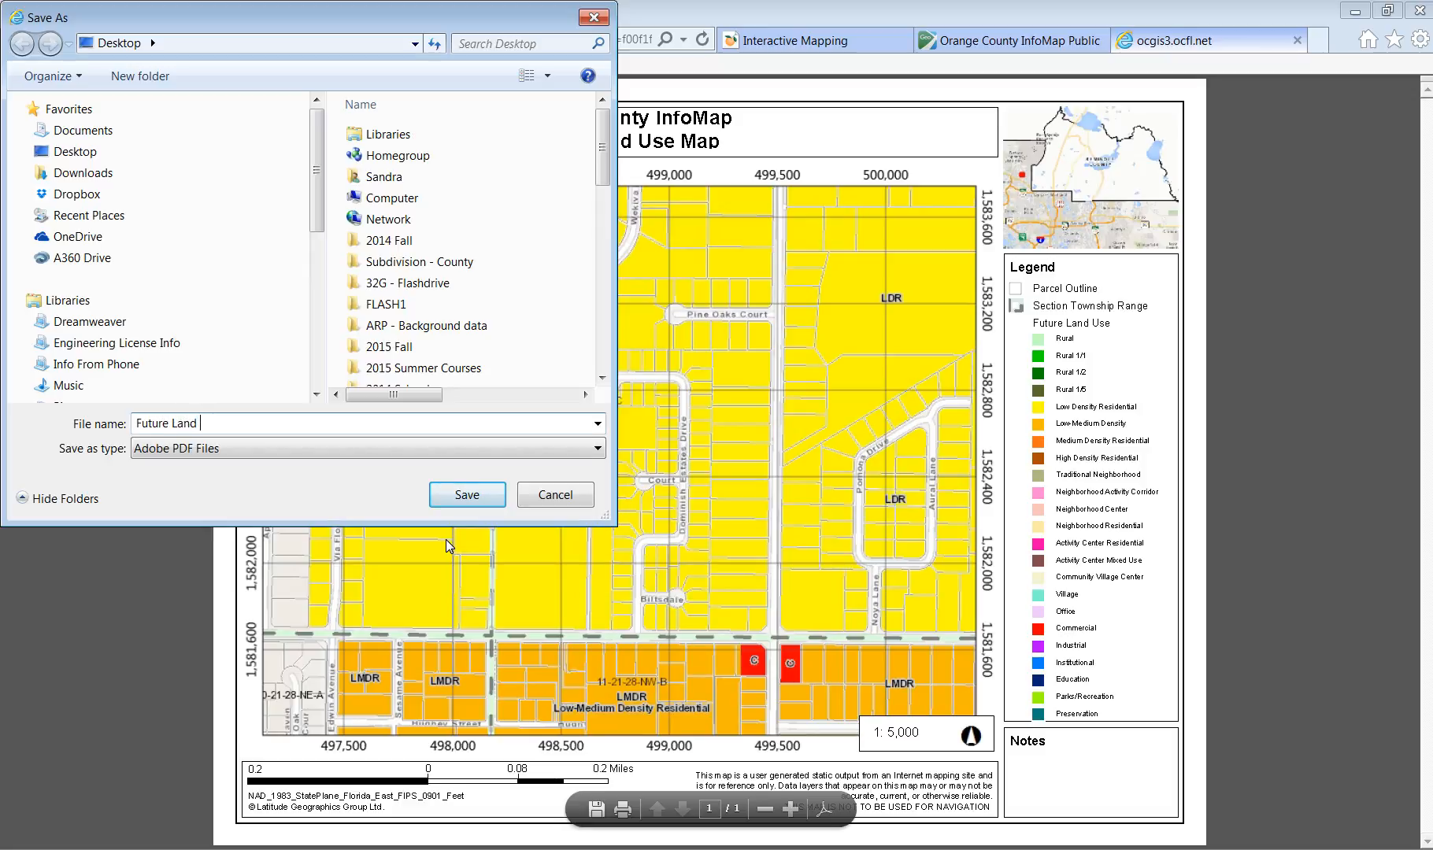
type("Use of Project Area")
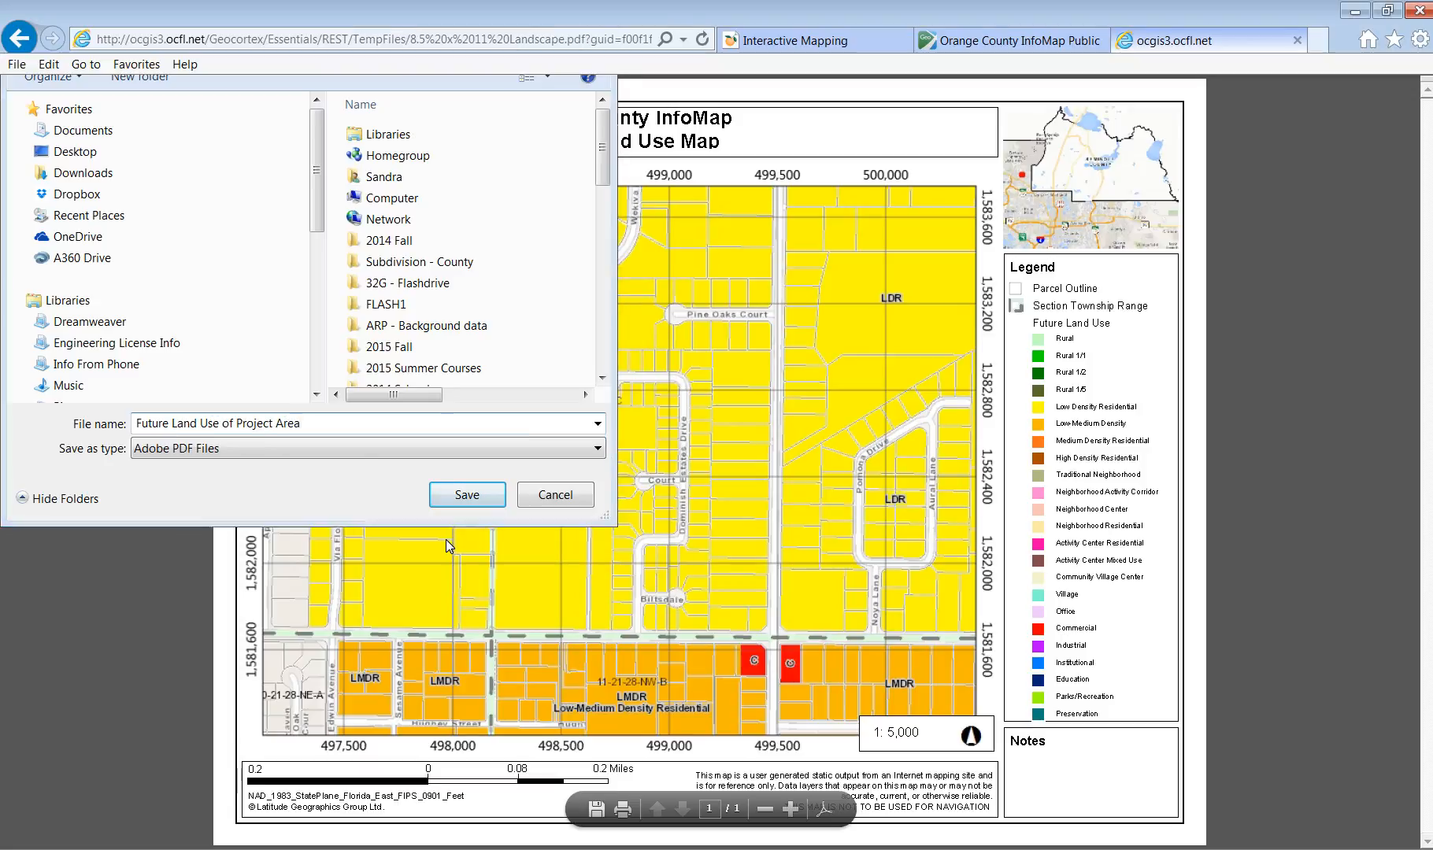
key("Return")
left_click(1294, 41)
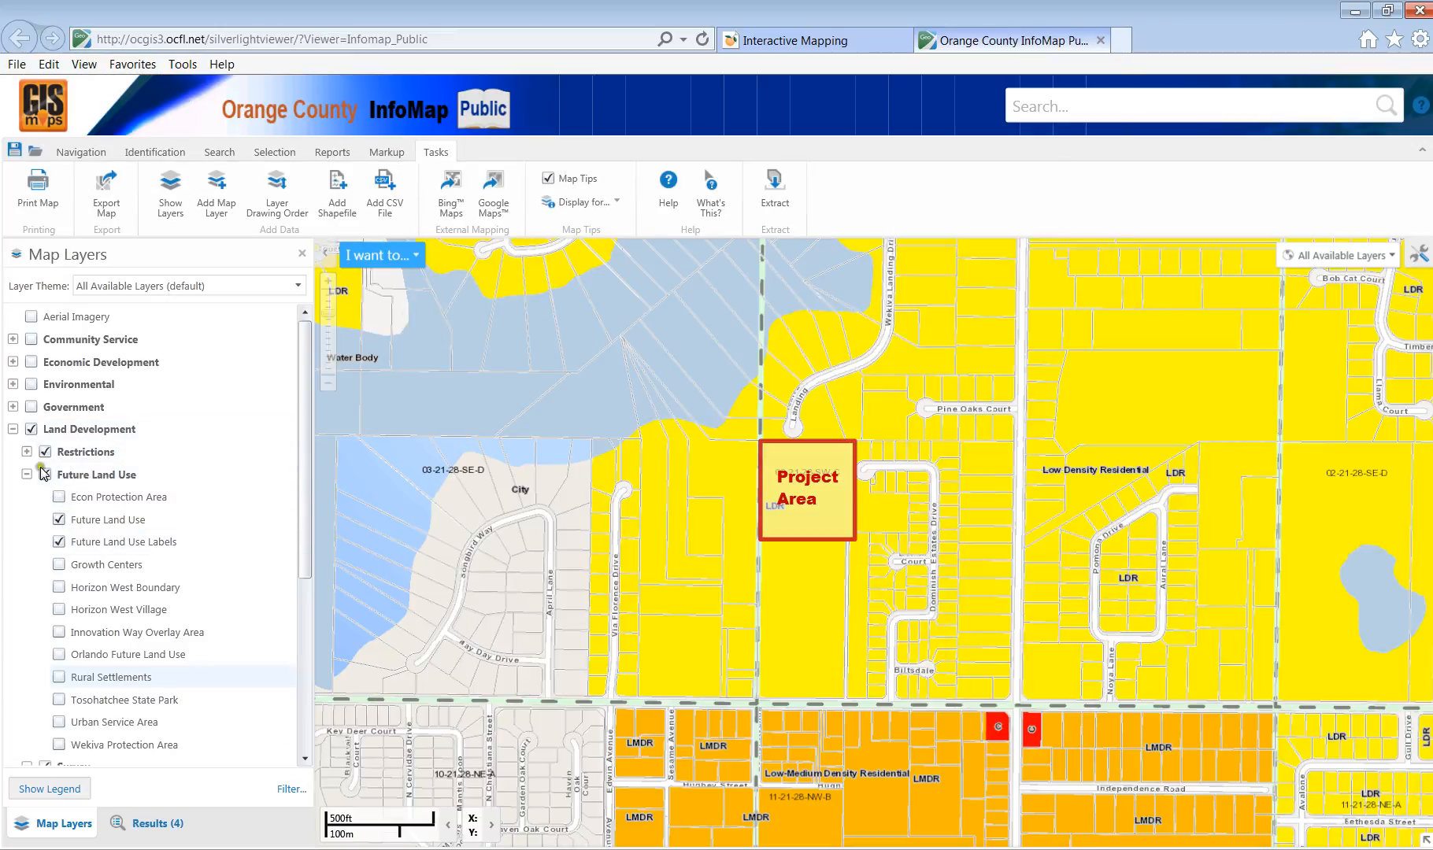
Turn off Future Land Use and Restrictions, and turn on Survey Benchmarks (88 Datum).
scroll(55, 485, "down", 2)
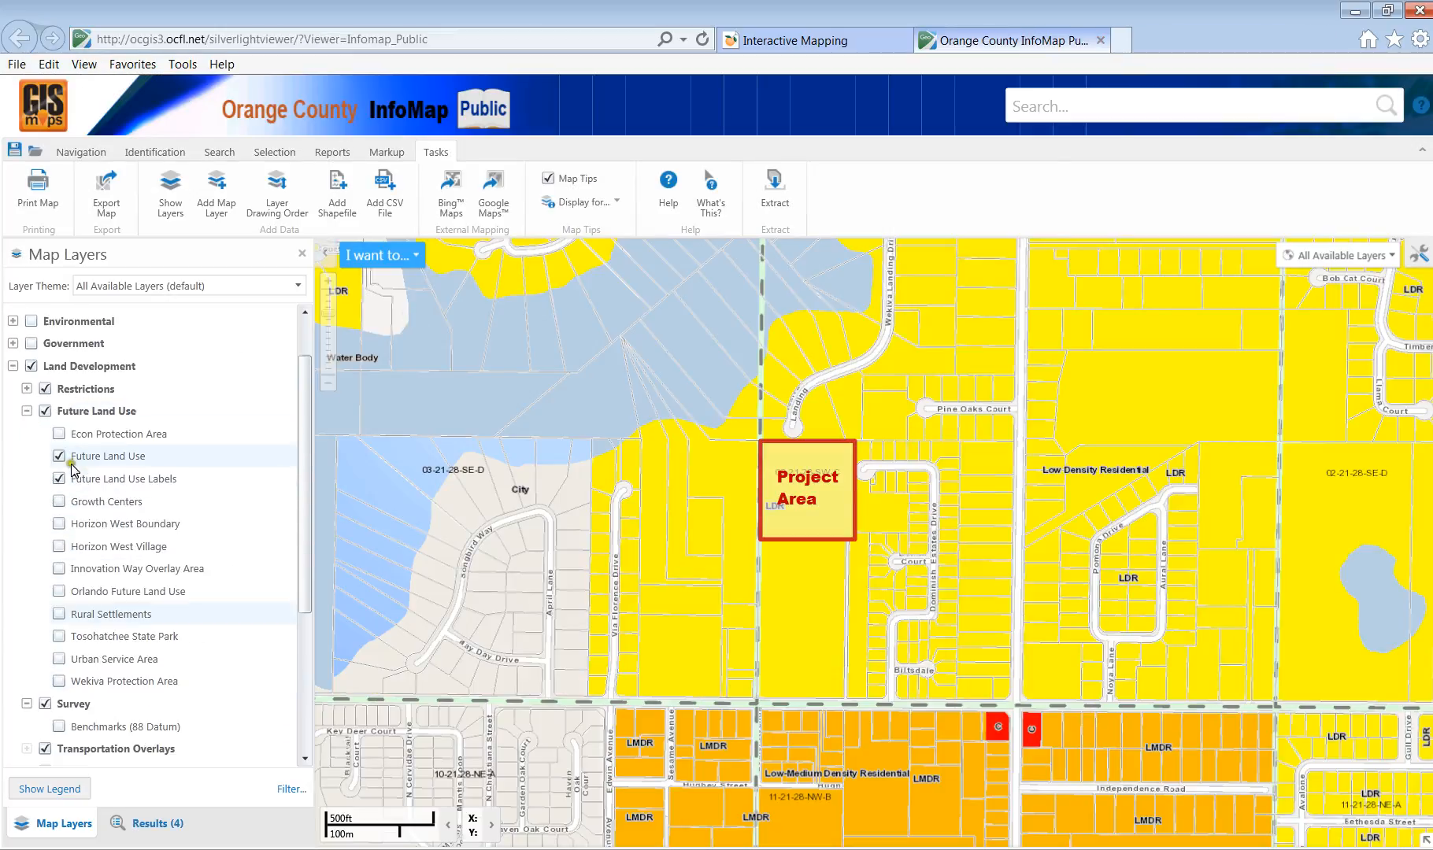
left_click(42, 412)
left_click(31, 410)
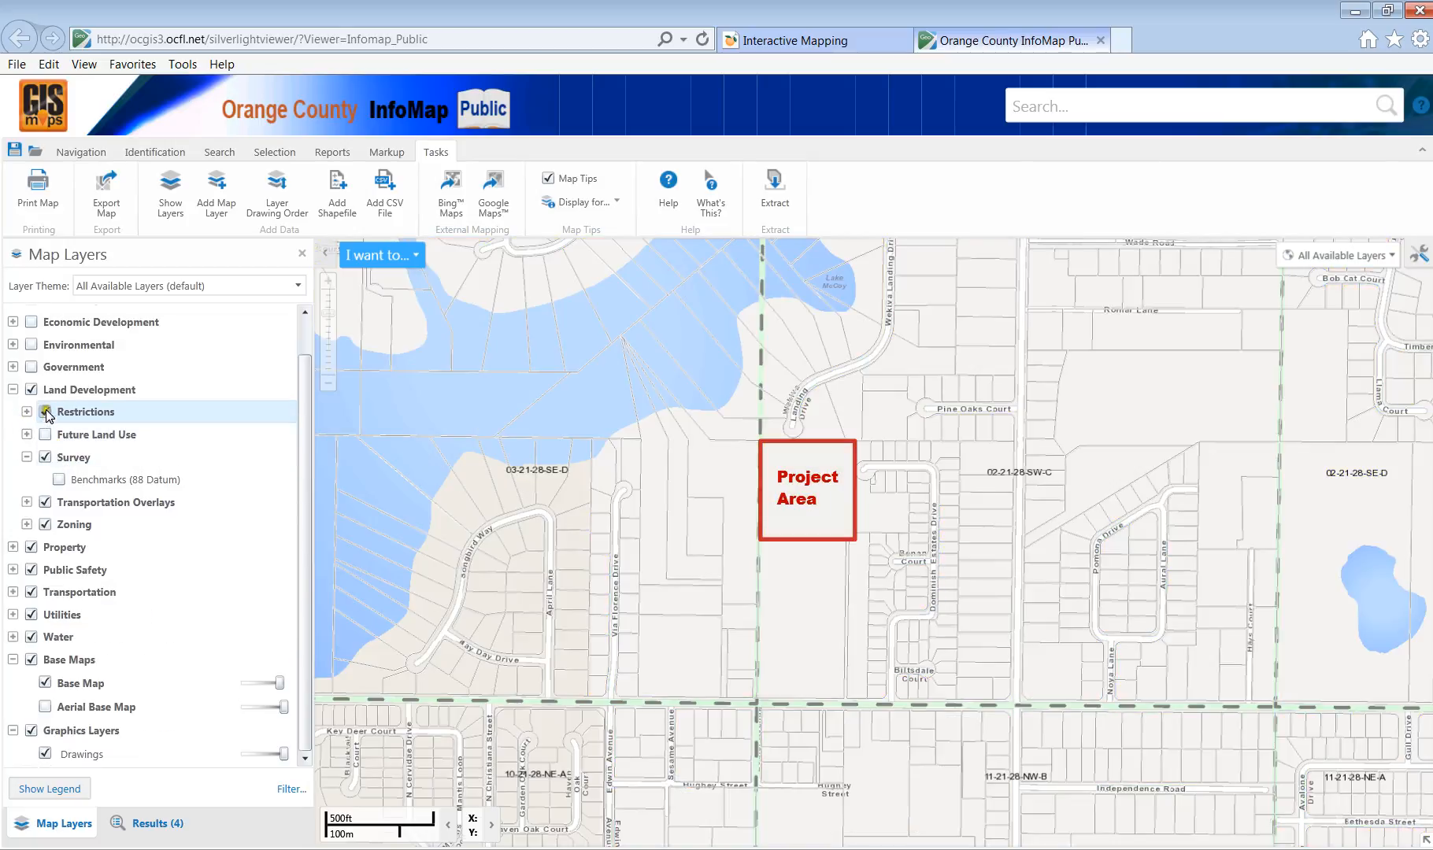
left_click(45, 412)
left_click(59, 480)
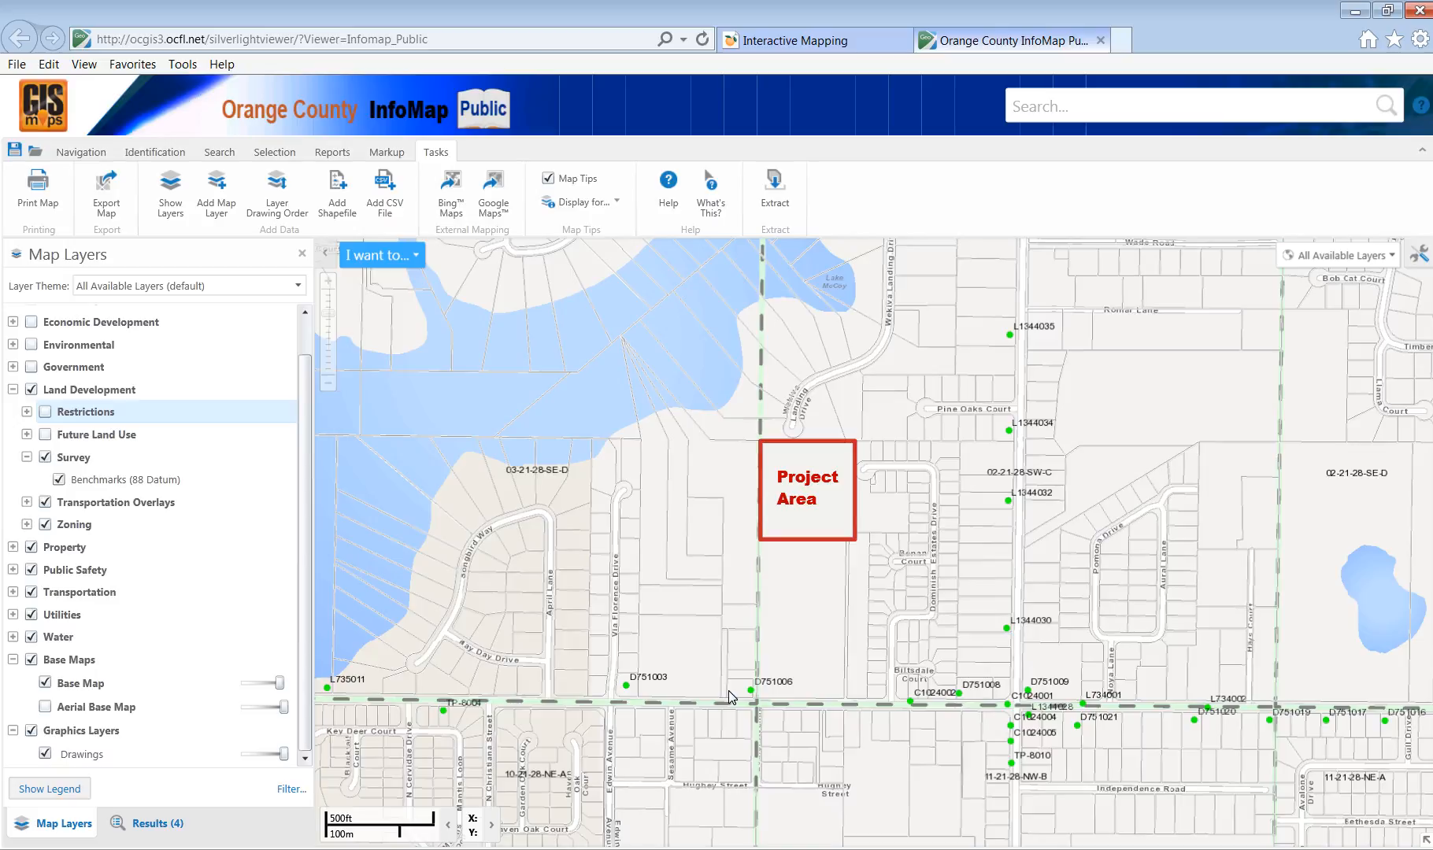
Retitle the print 'Orange County InfoMap Benchmark Map', print it to PDF and open the file.
left_click(38, 193)
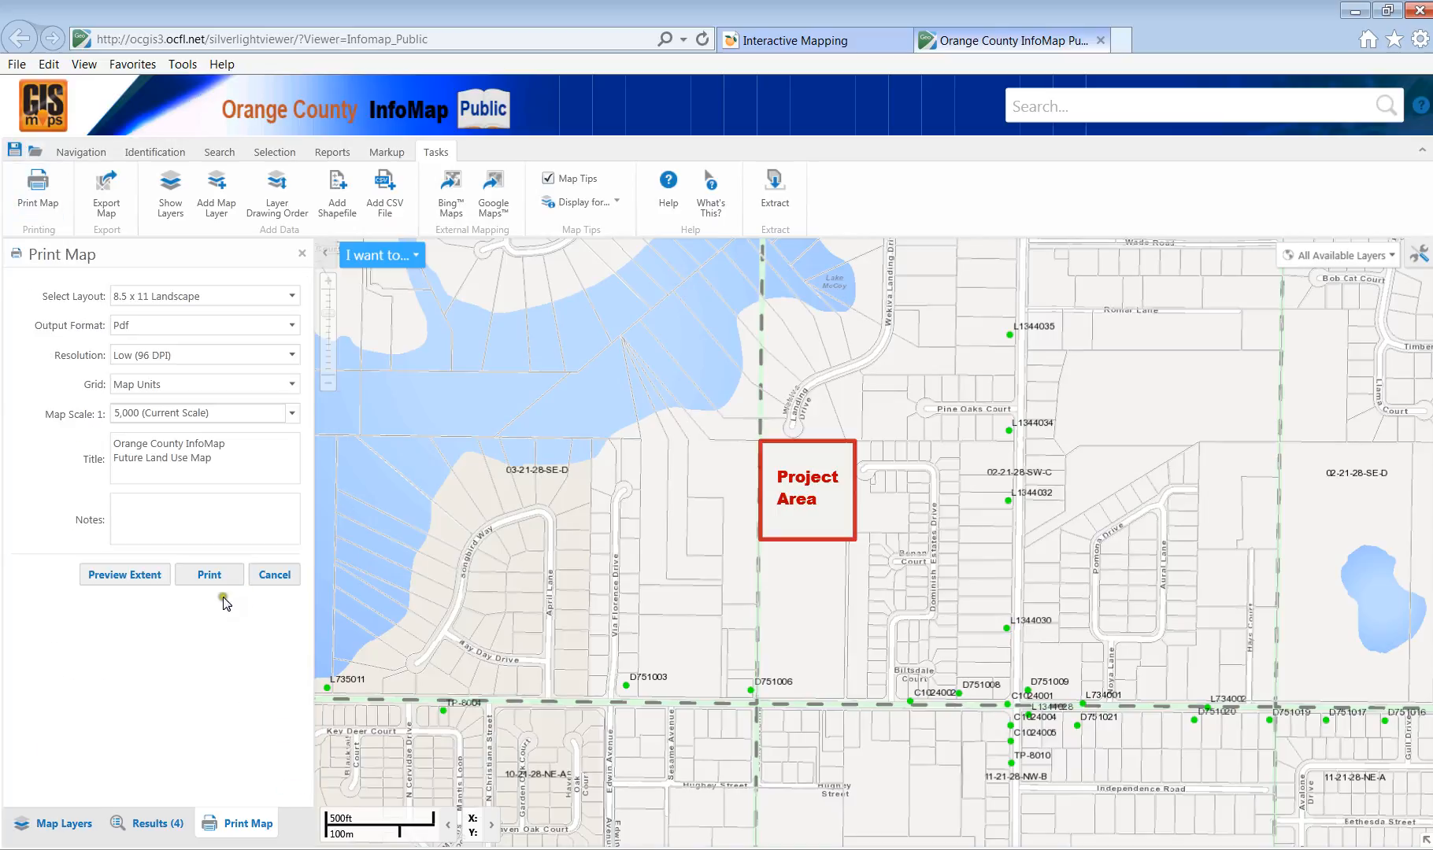
left_click_drag(187, 458, 89, 462)
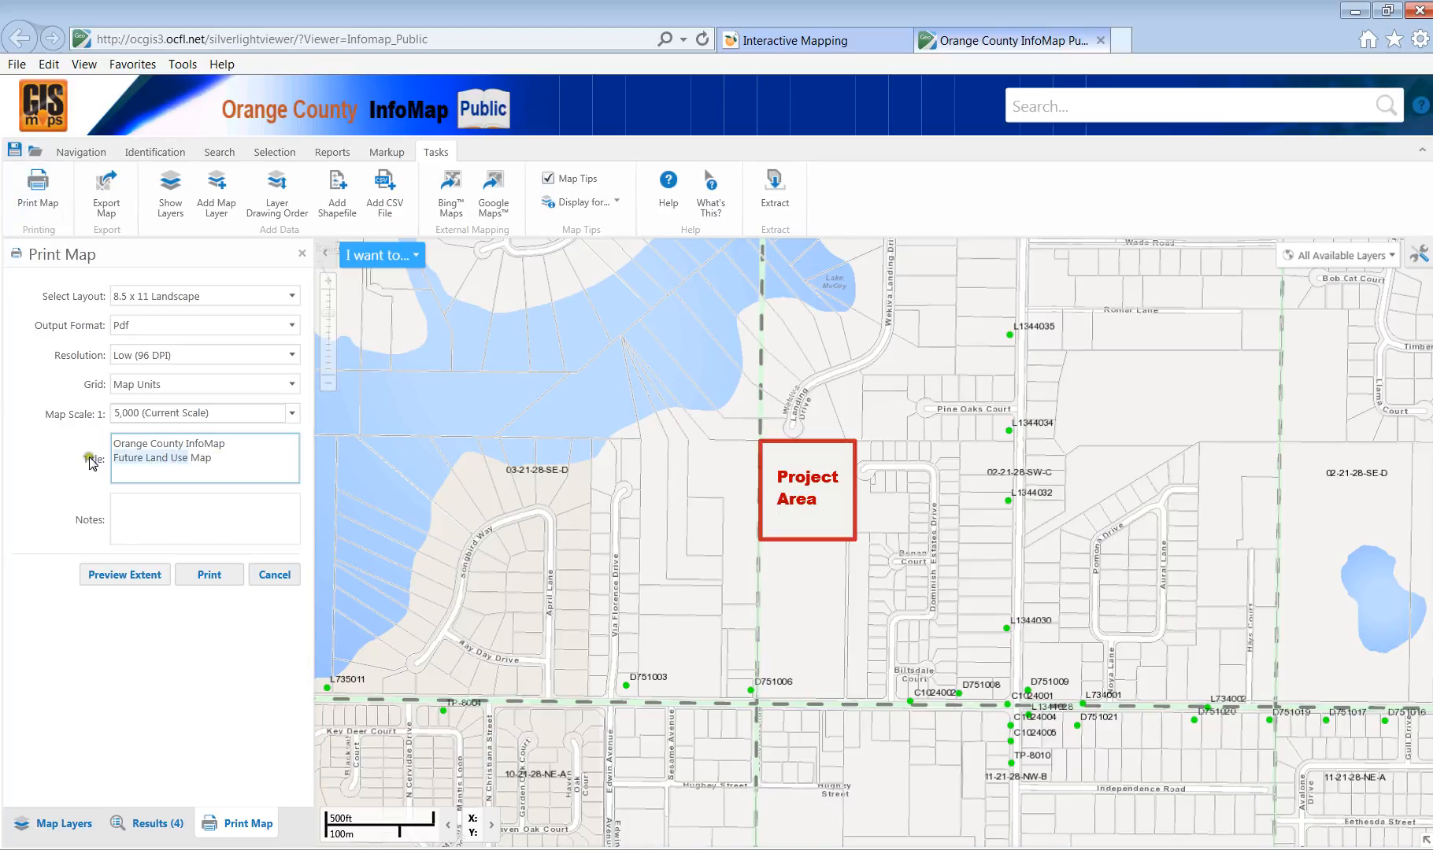
type("Bend")
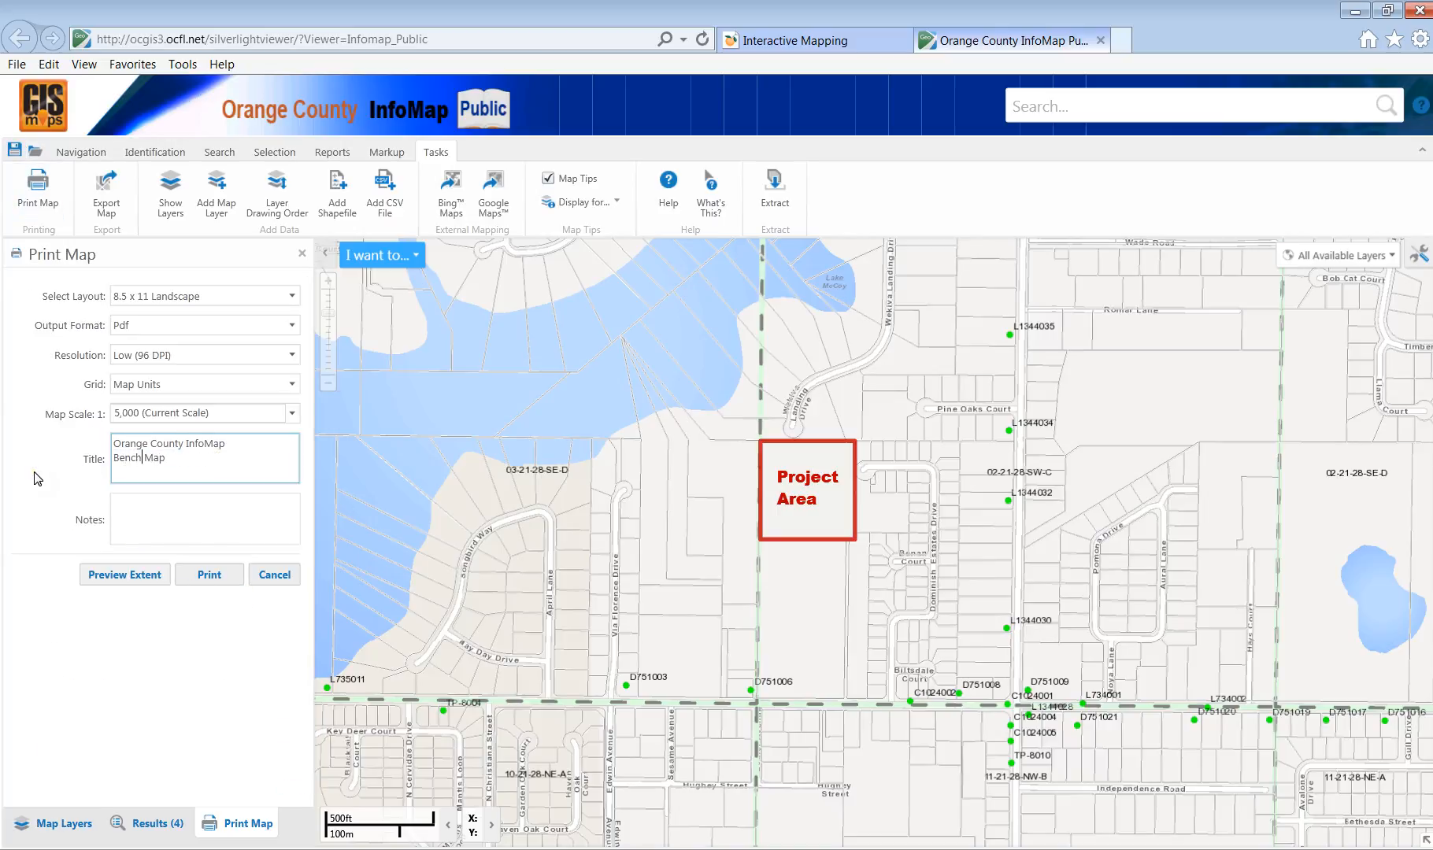
type("Ma")
key("BackSpace")
type("mark")
left_click(209, 574)
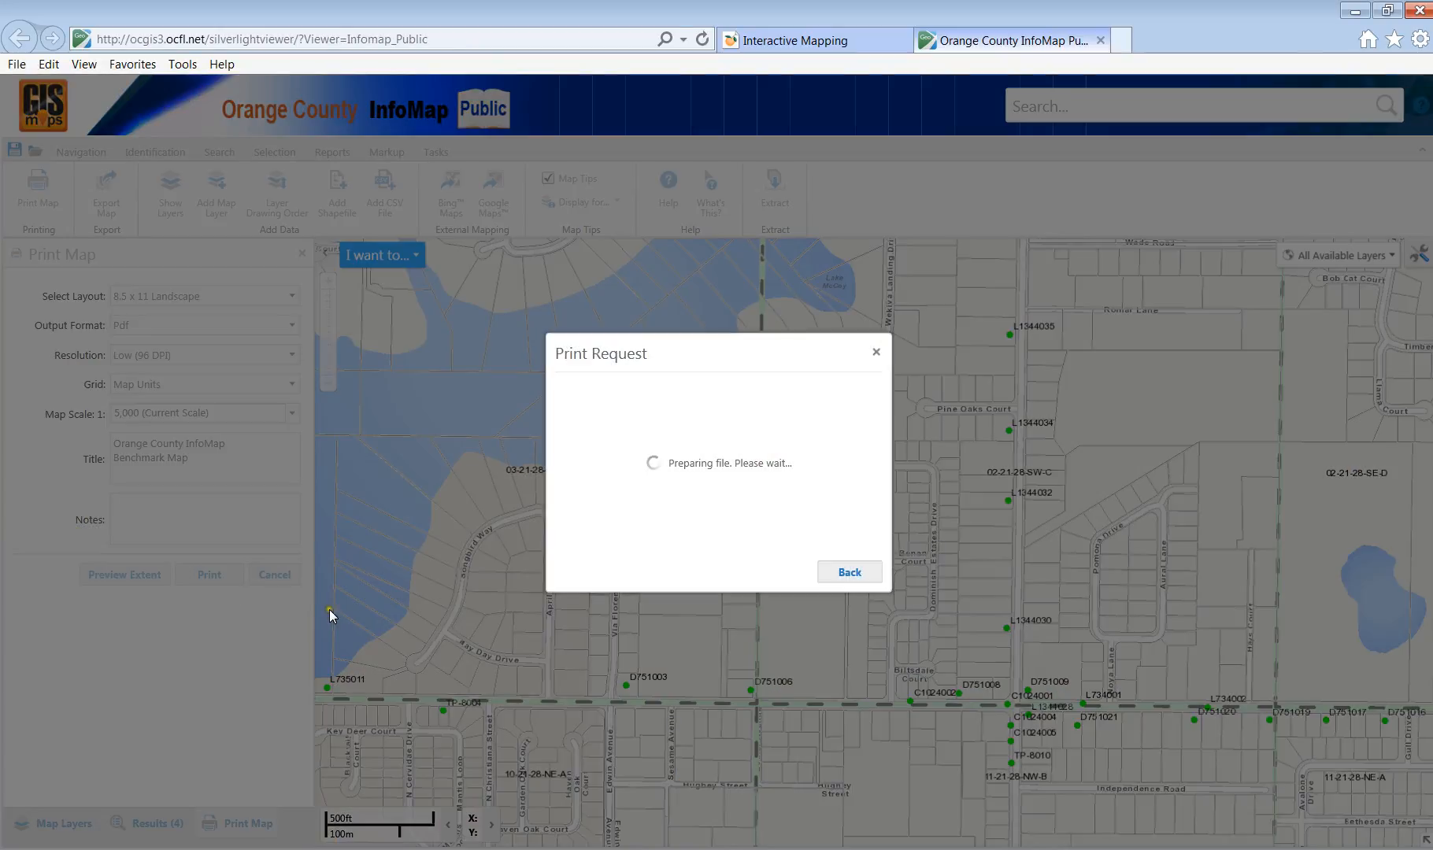
left_click(765, 573)
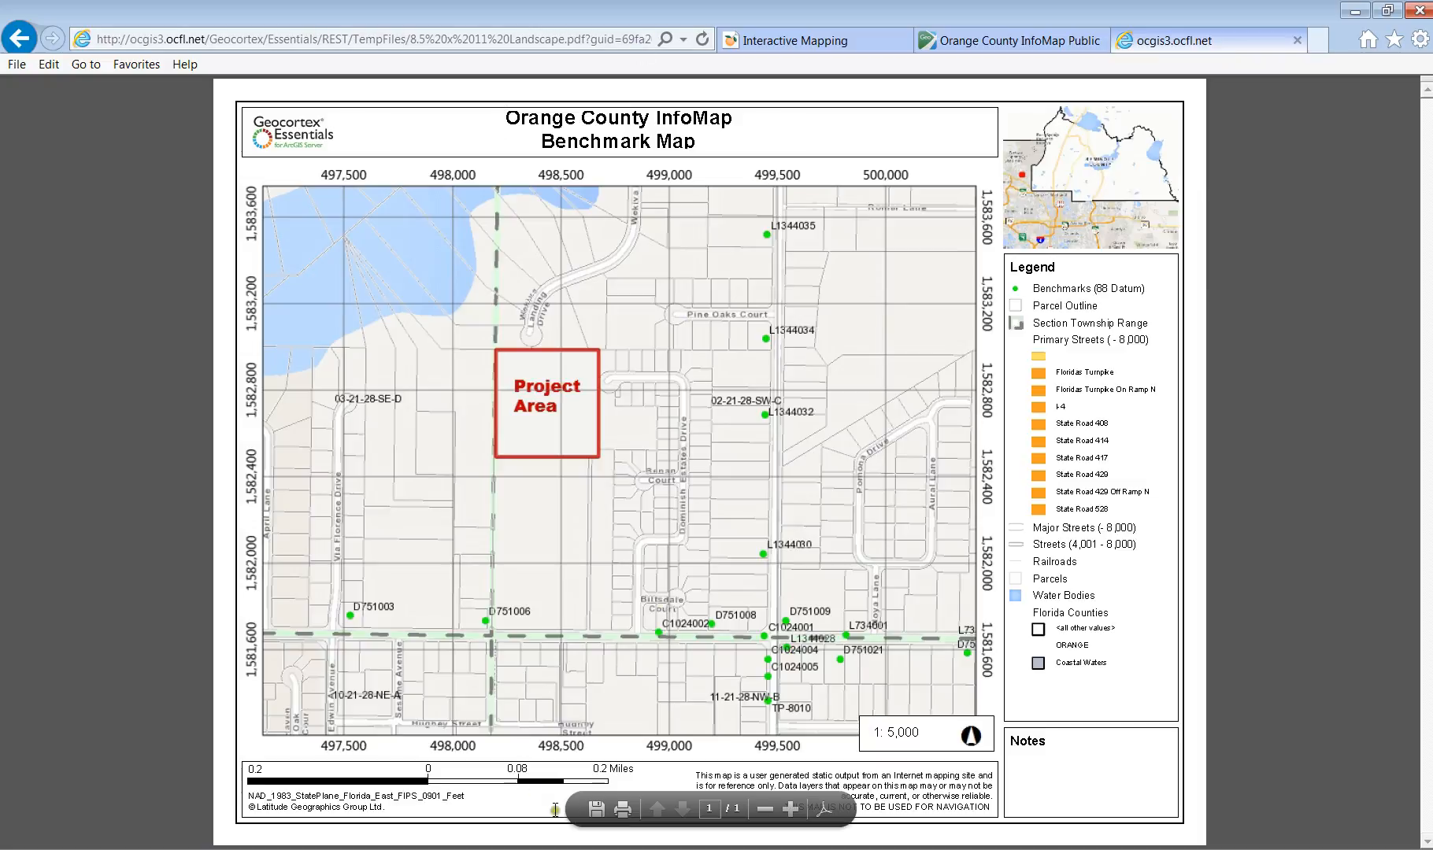
Save a copy of the benchmark map PDF as 'Survey Benchmark Data for Project'.
left_click(594, 805)
left_click(596, 809)
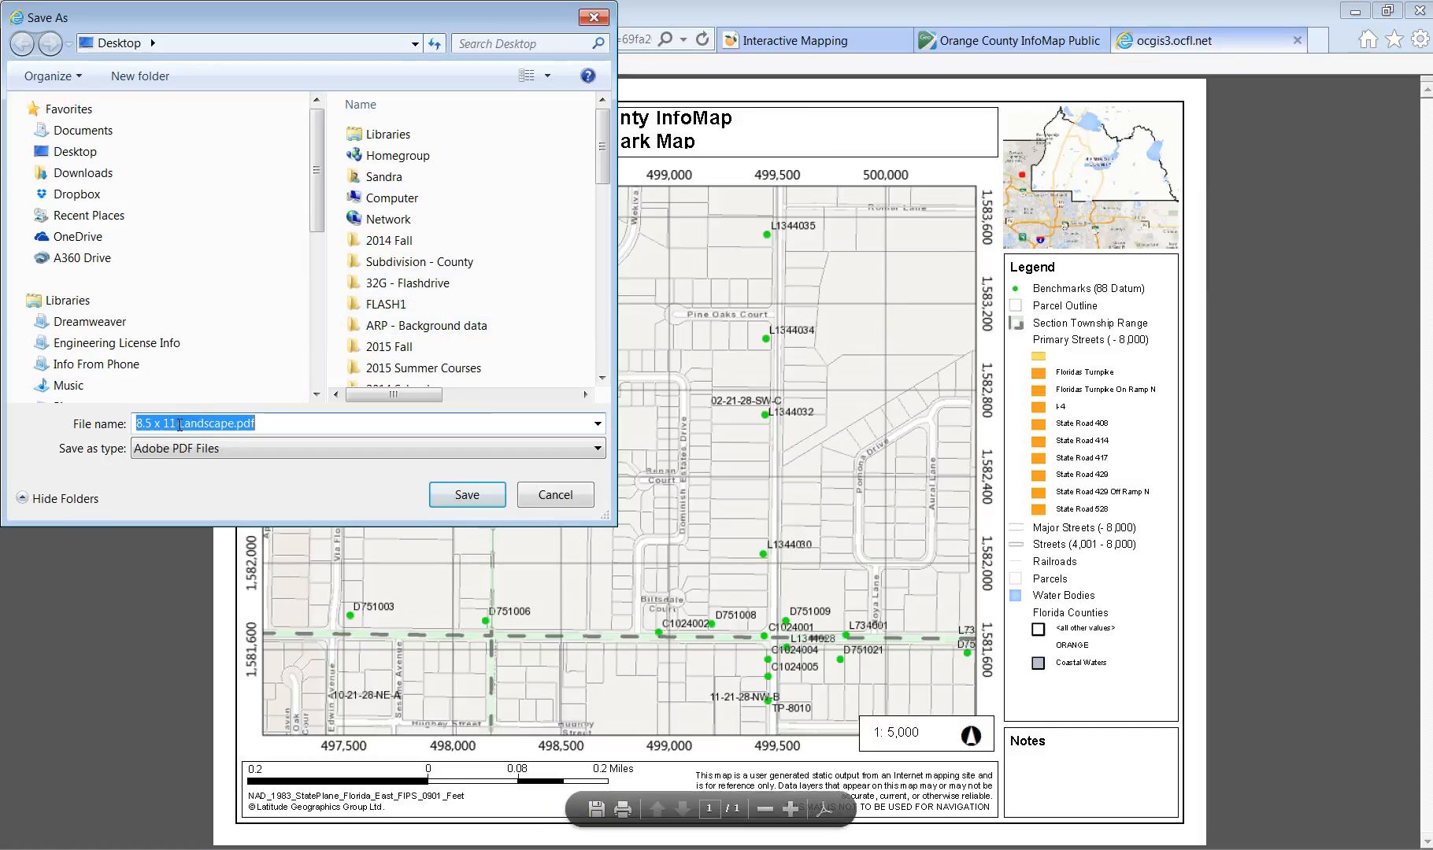
type("Be")
key("BackSpace")
key("BackSpace")
type("Survey Be")
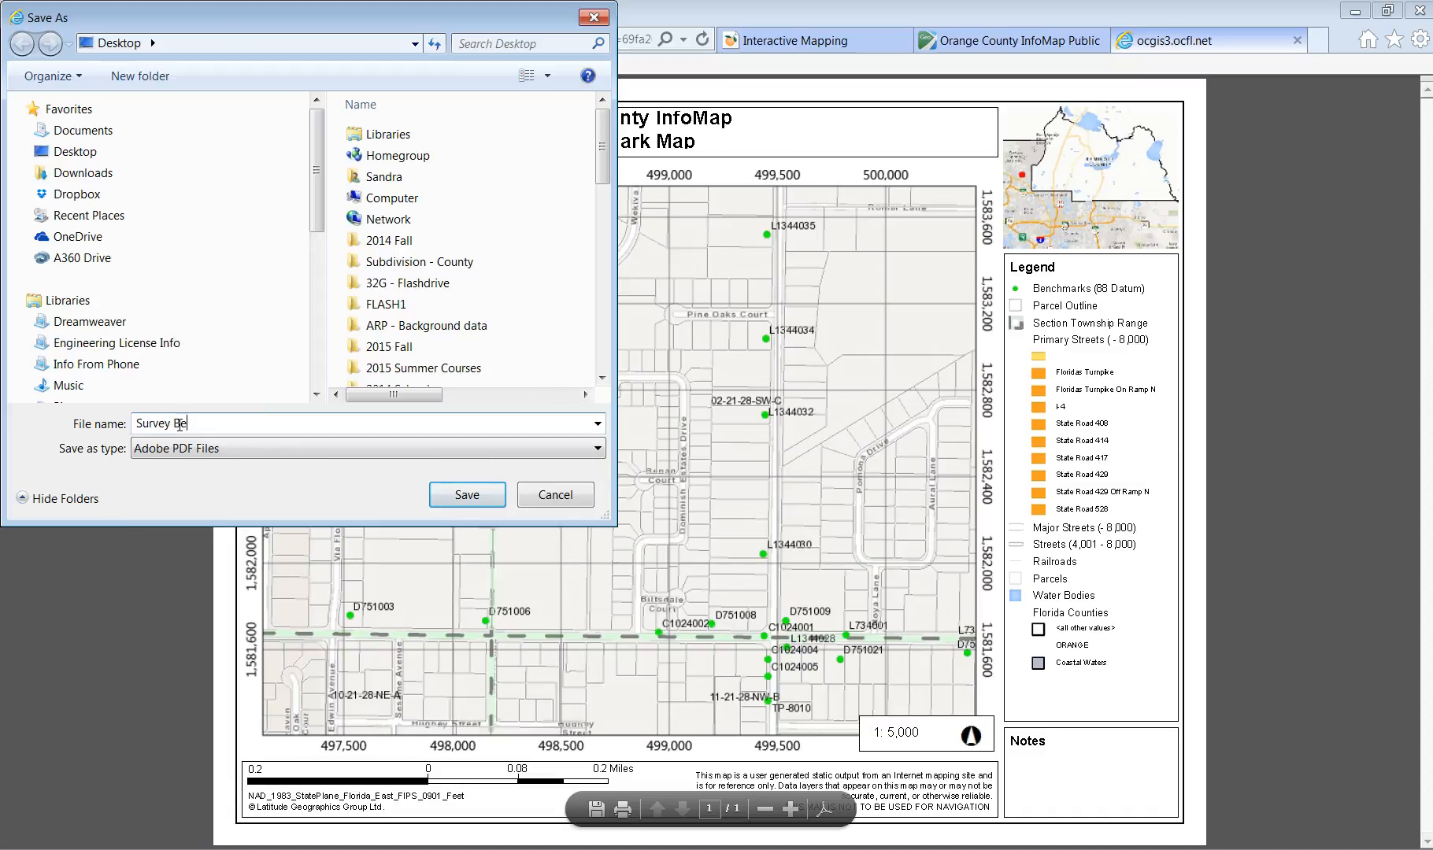
type("nchmark Data for Project")
key("Return")
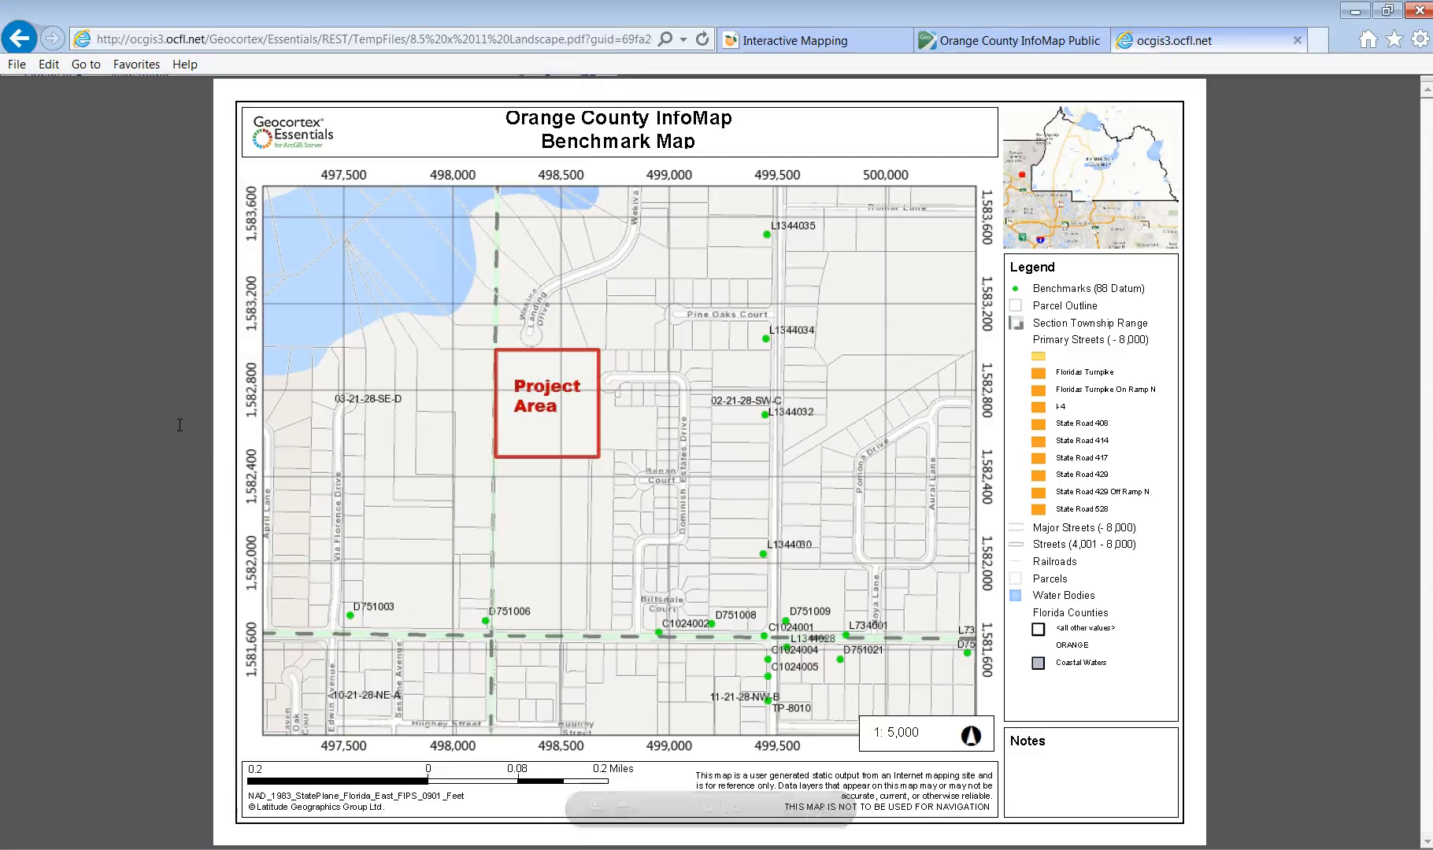
Close the PDF, show the map legend, and collapse the Primary Streets, Base Map and Public_Dynamic groups.
left_click(1297, 40)
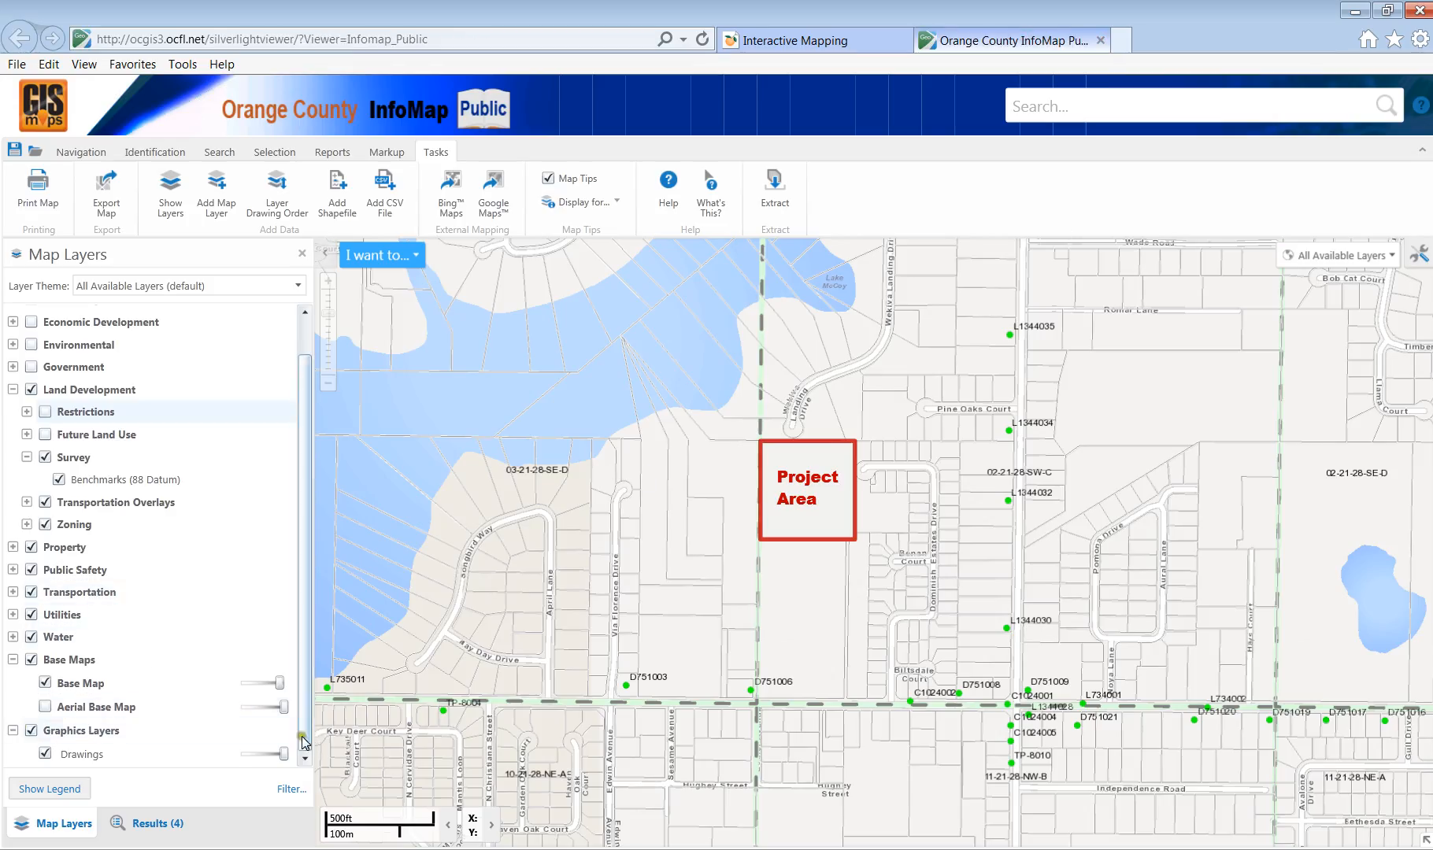
left_click(31, 788)
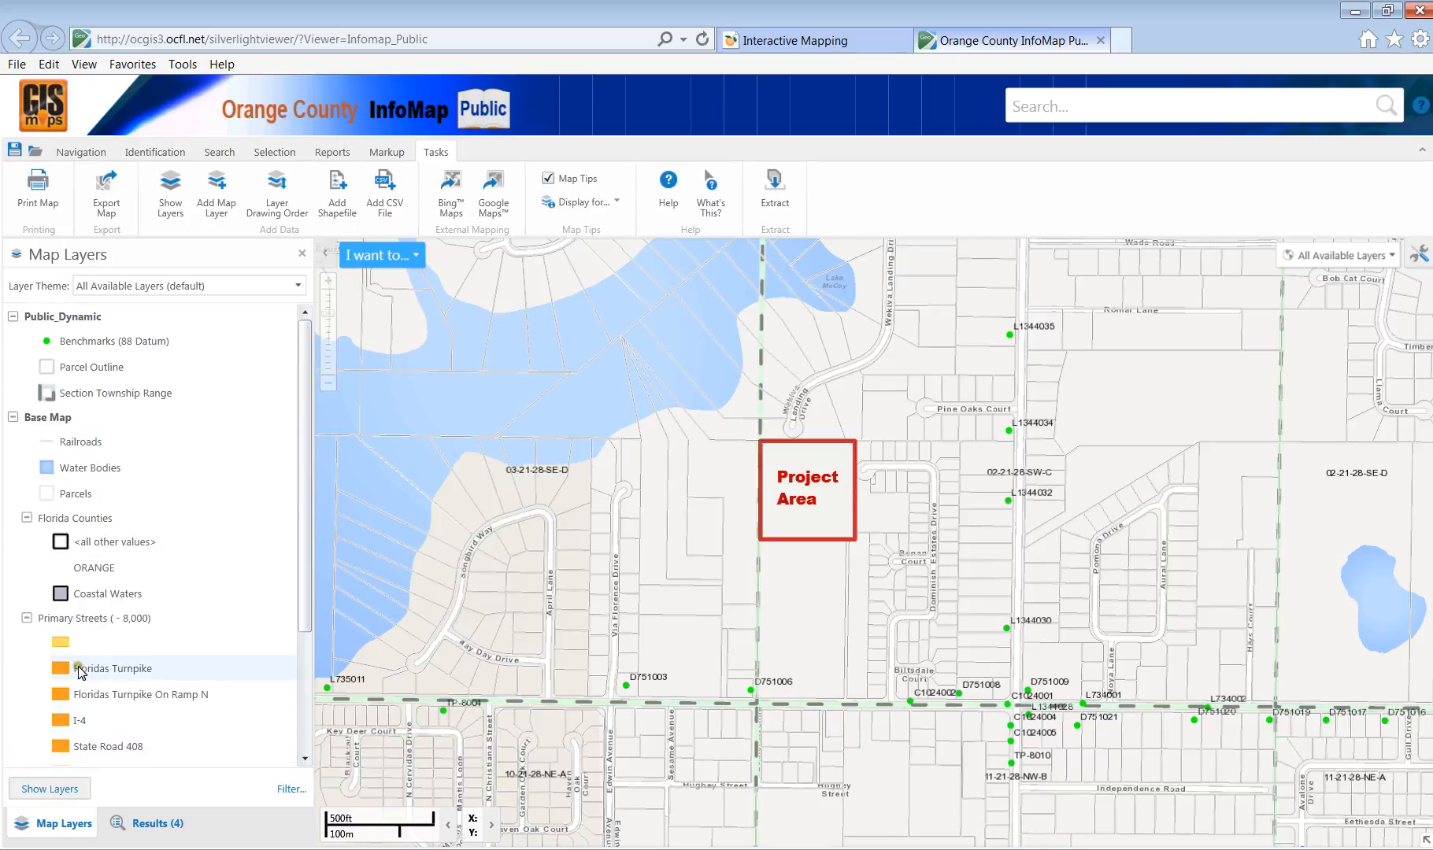
left_click(28, 619)
left_click(12, 419)
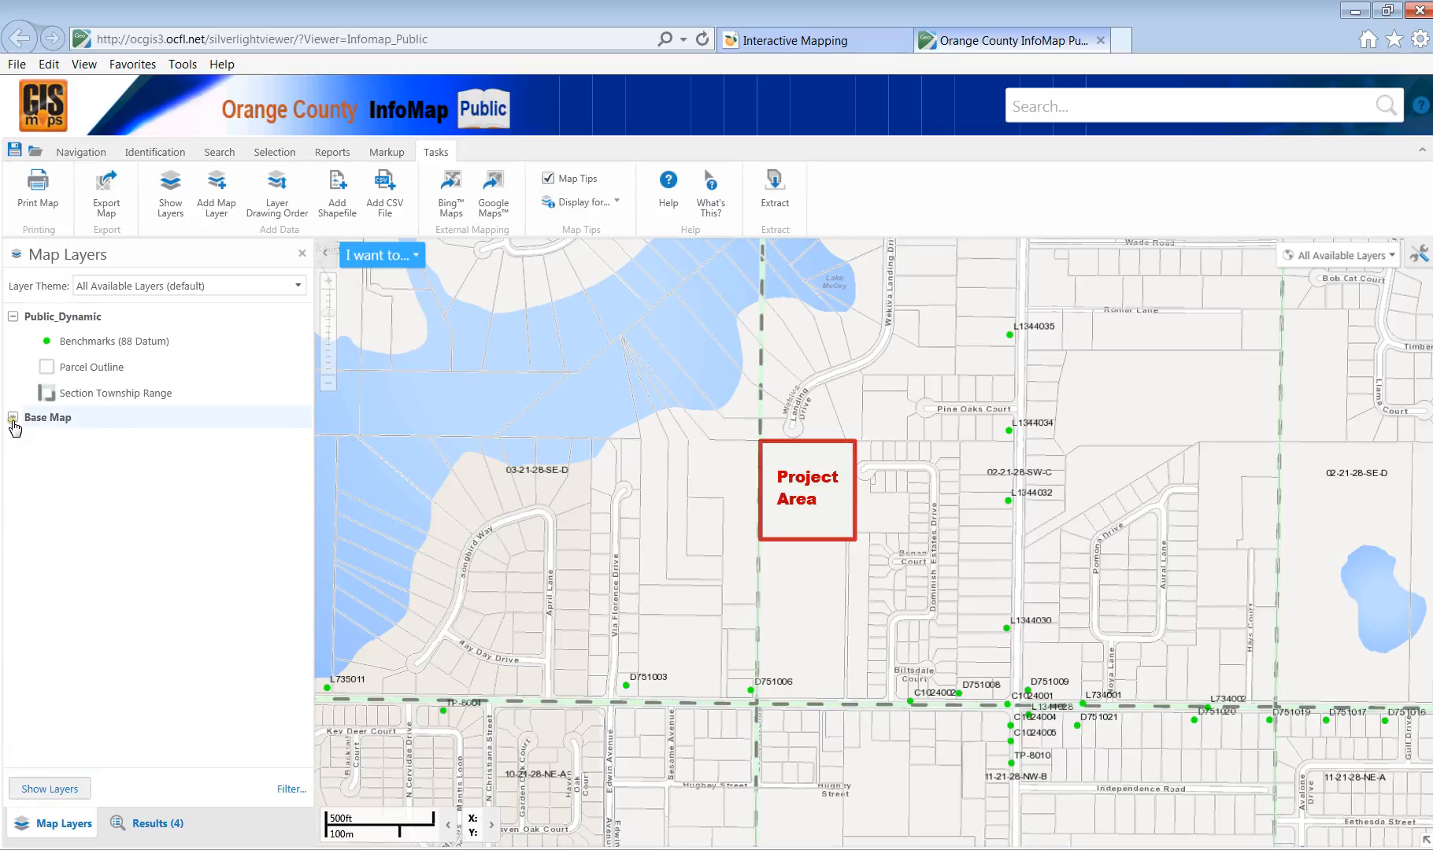
left_click(13, 317)
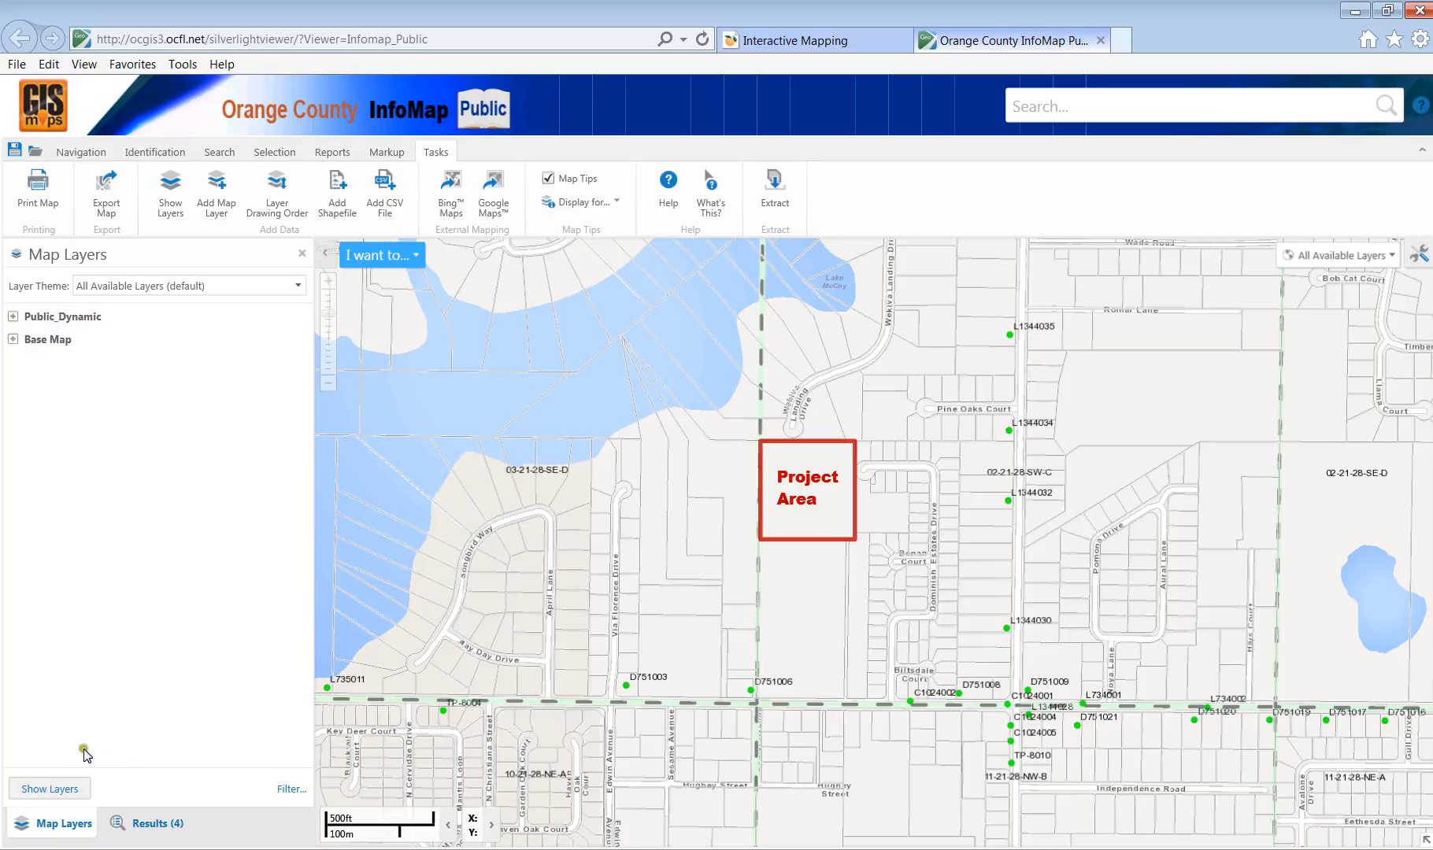
Return to the layer list and hide the Survey benchmark points, collapsing the Survey group.
left_click(12, 316)
left_click(12, 316)
left_click(59, 789)
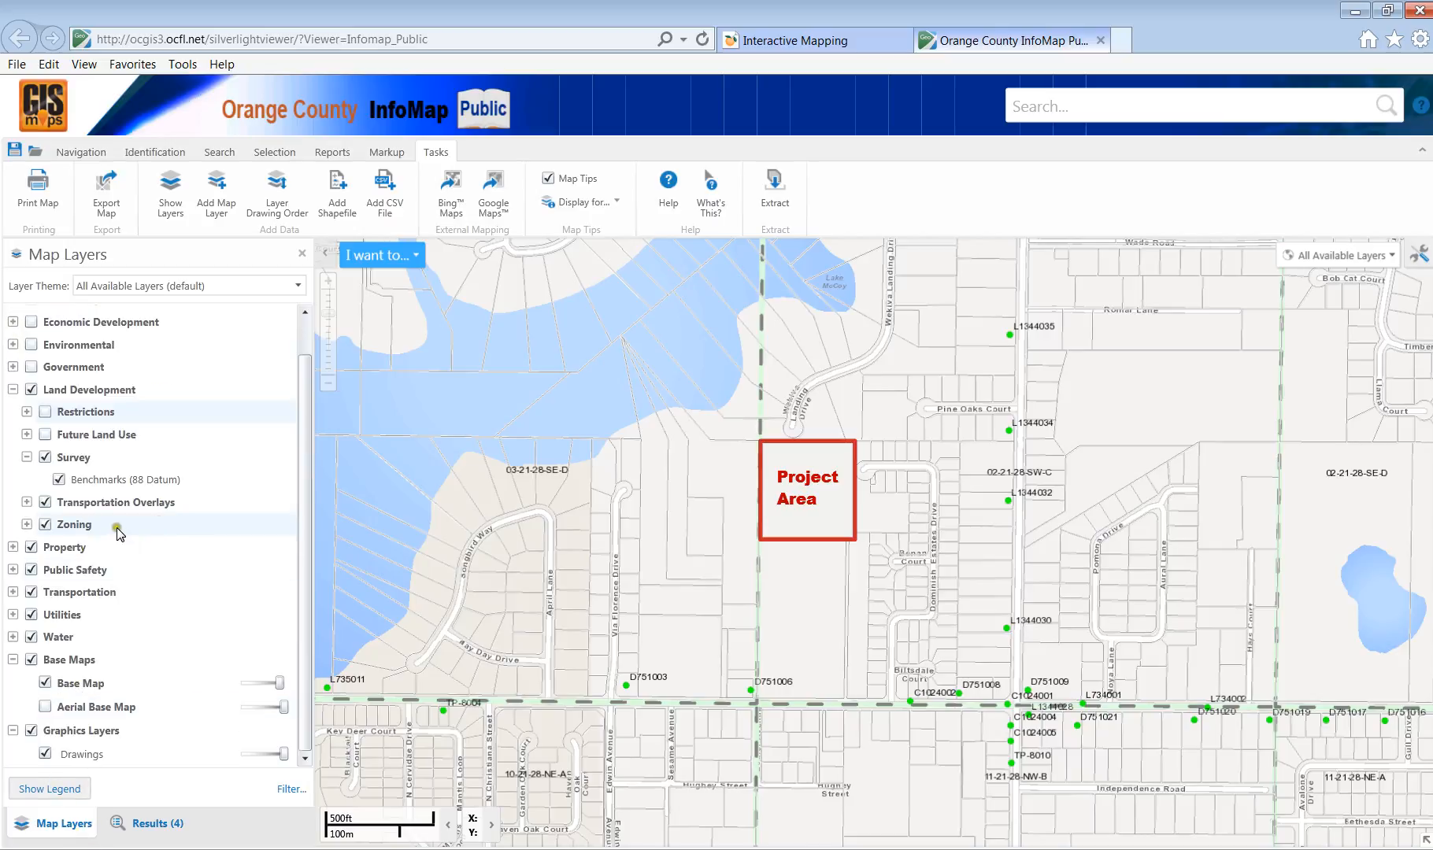
left_click(37, 460)
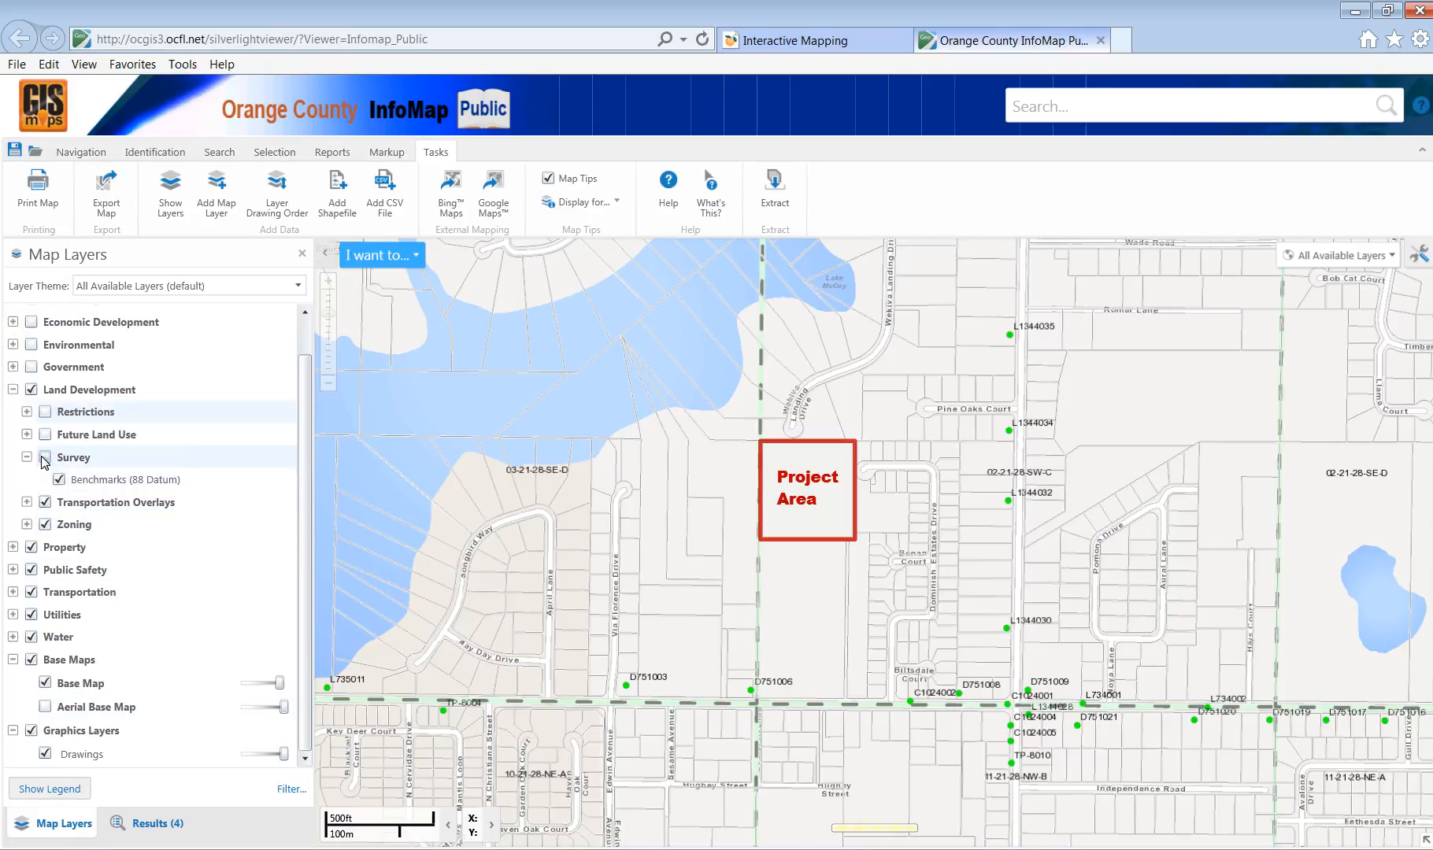
left_click(27, 458)
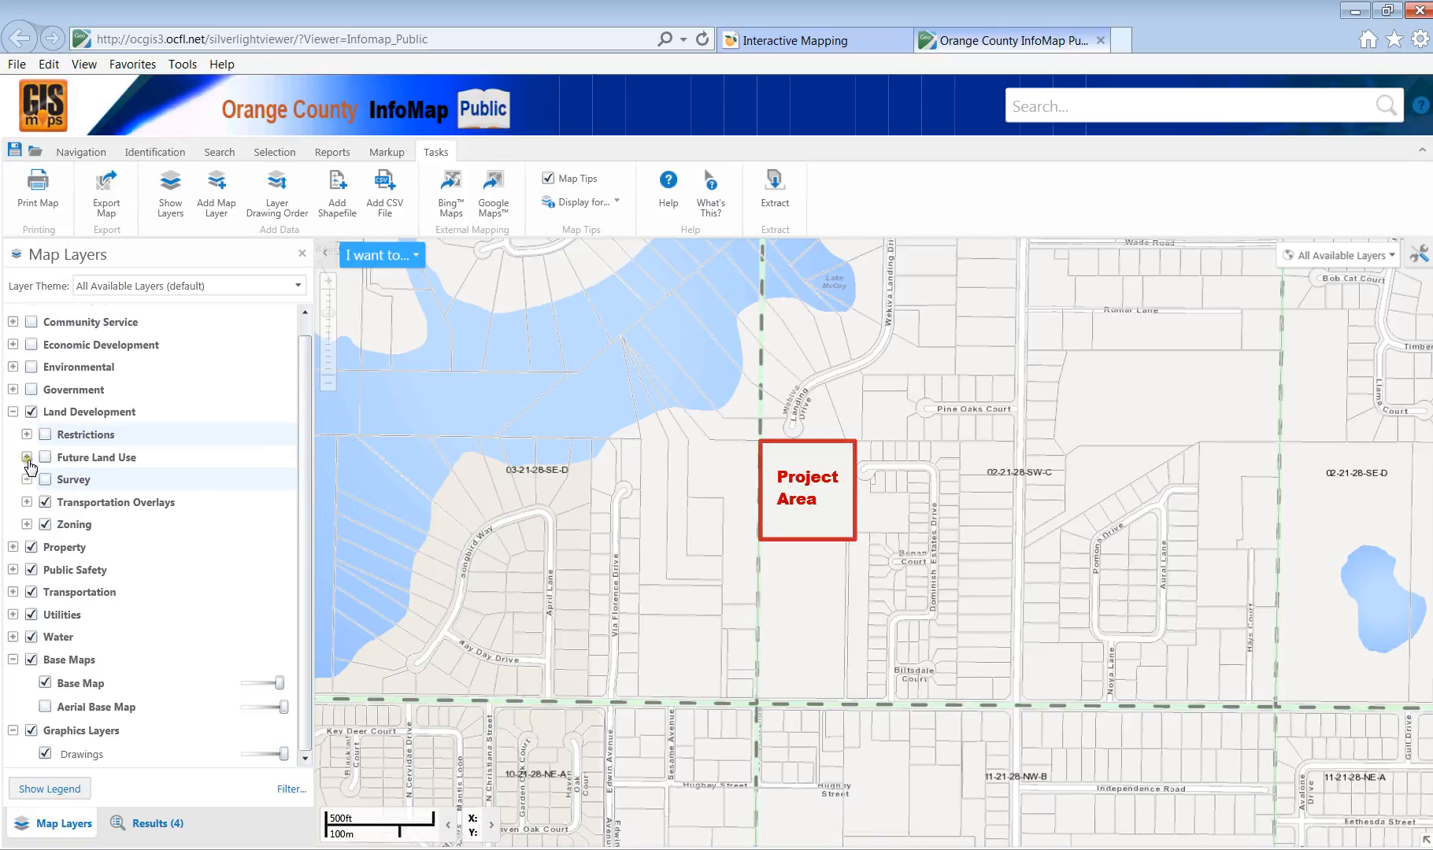
Turn off the Transportation Overlays and Zoning layers, and expand the Property group.
left_click(26, 503)
left_click(59, 525)
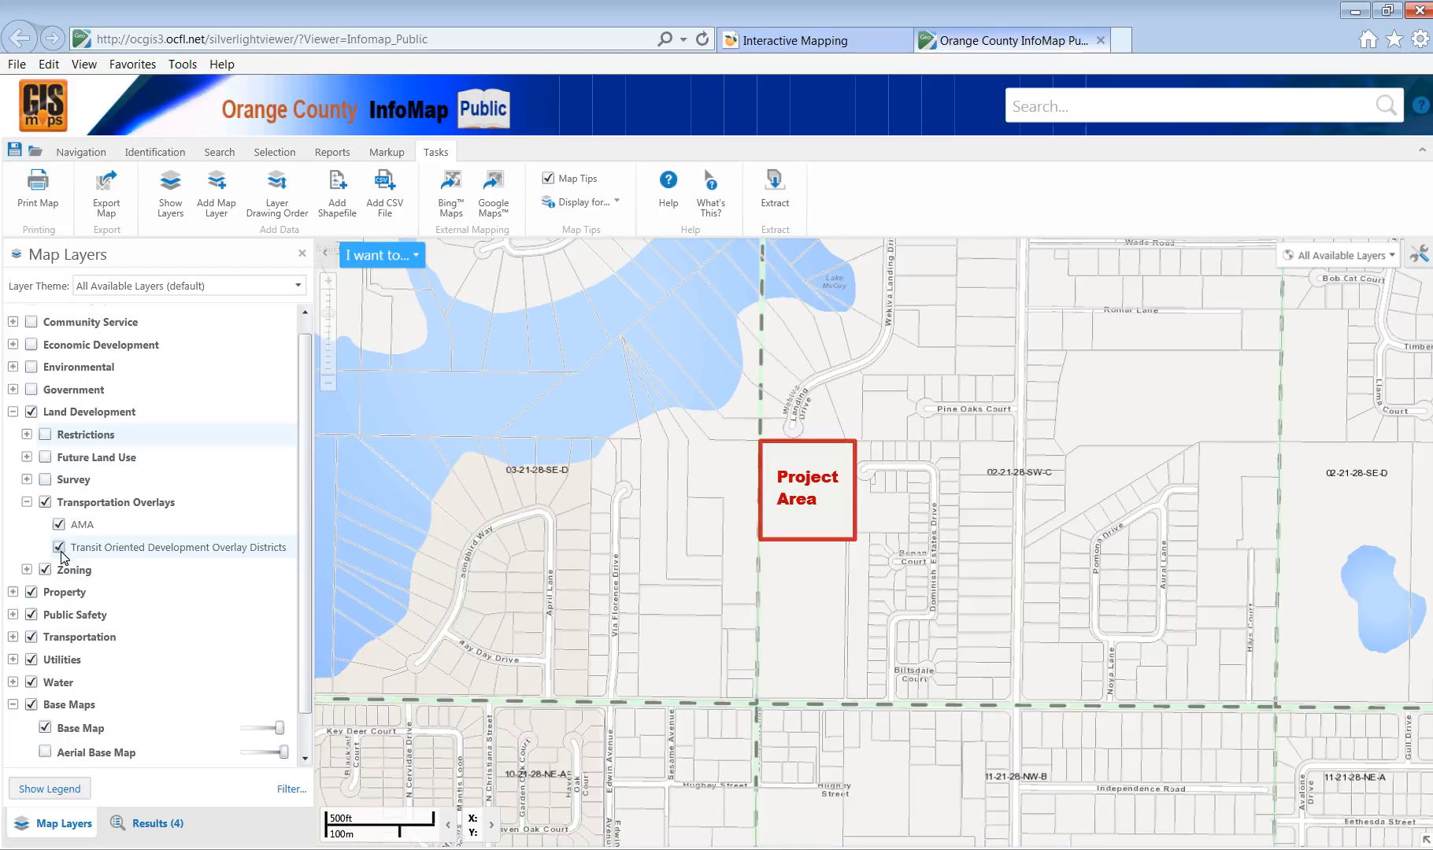
left_click(46, 503)
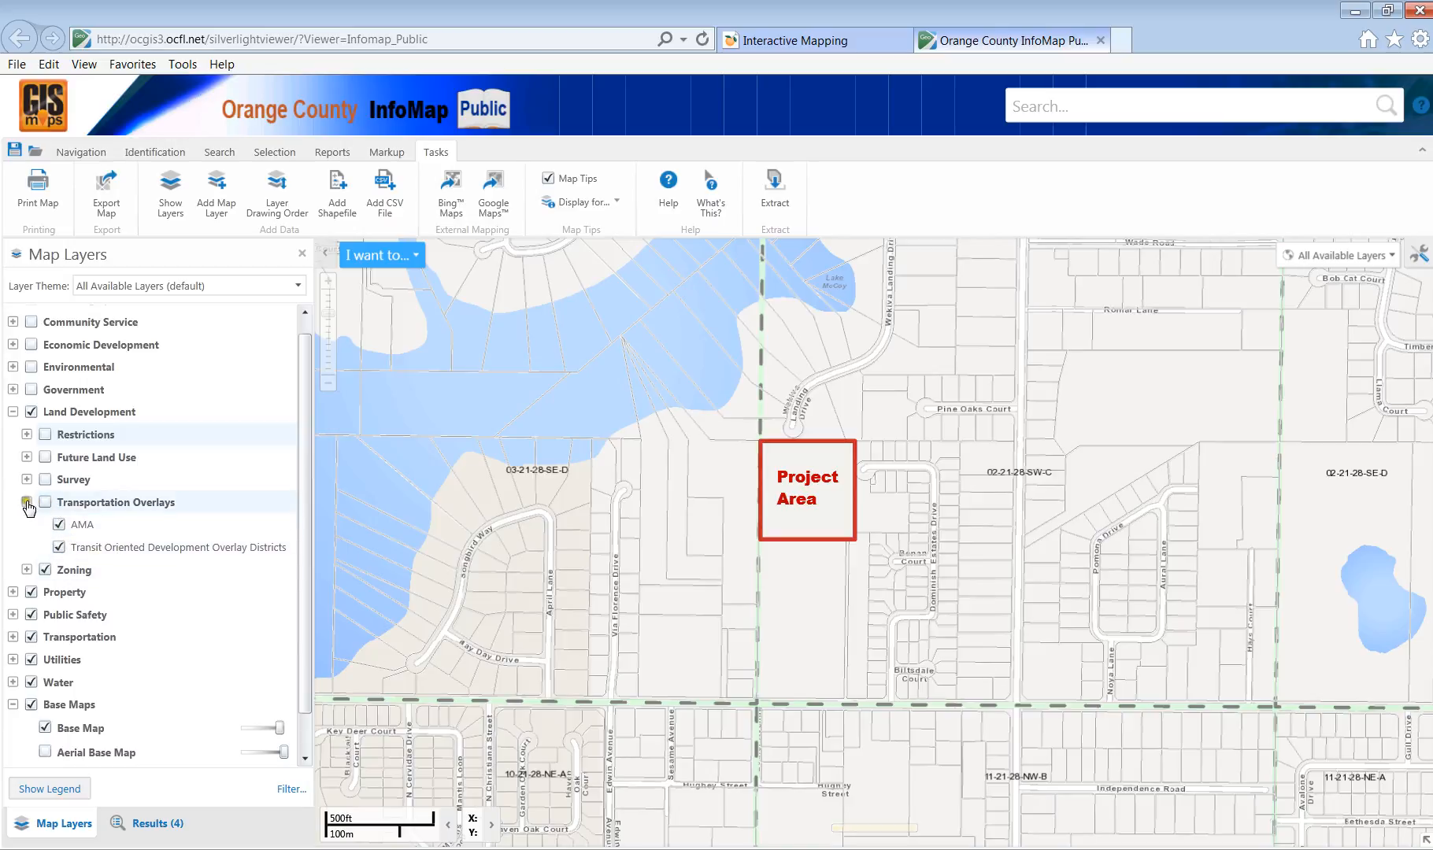
left_click(26, 503)
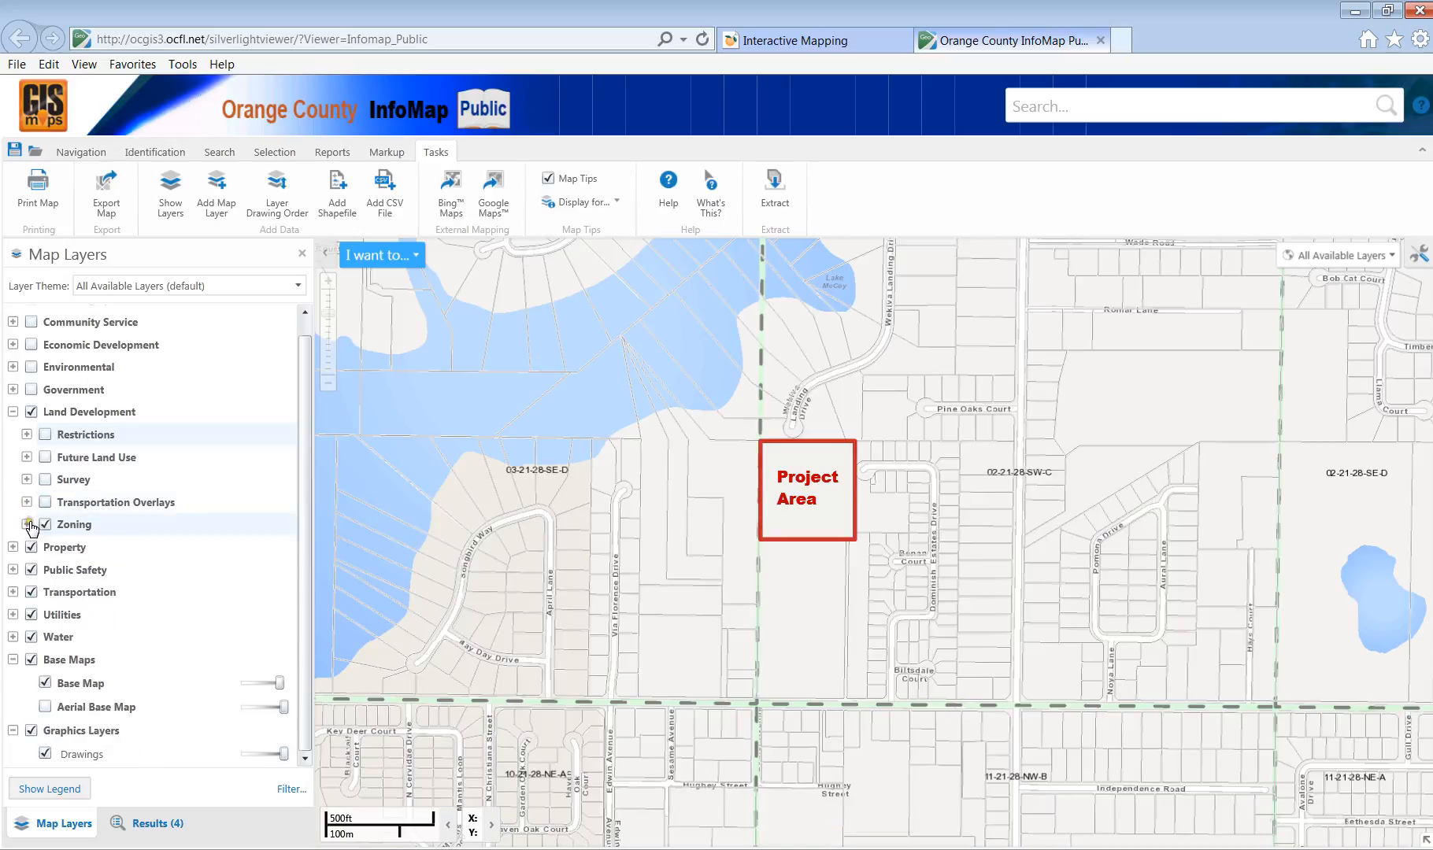
left_click(45, 524)
left_click(13, 547)
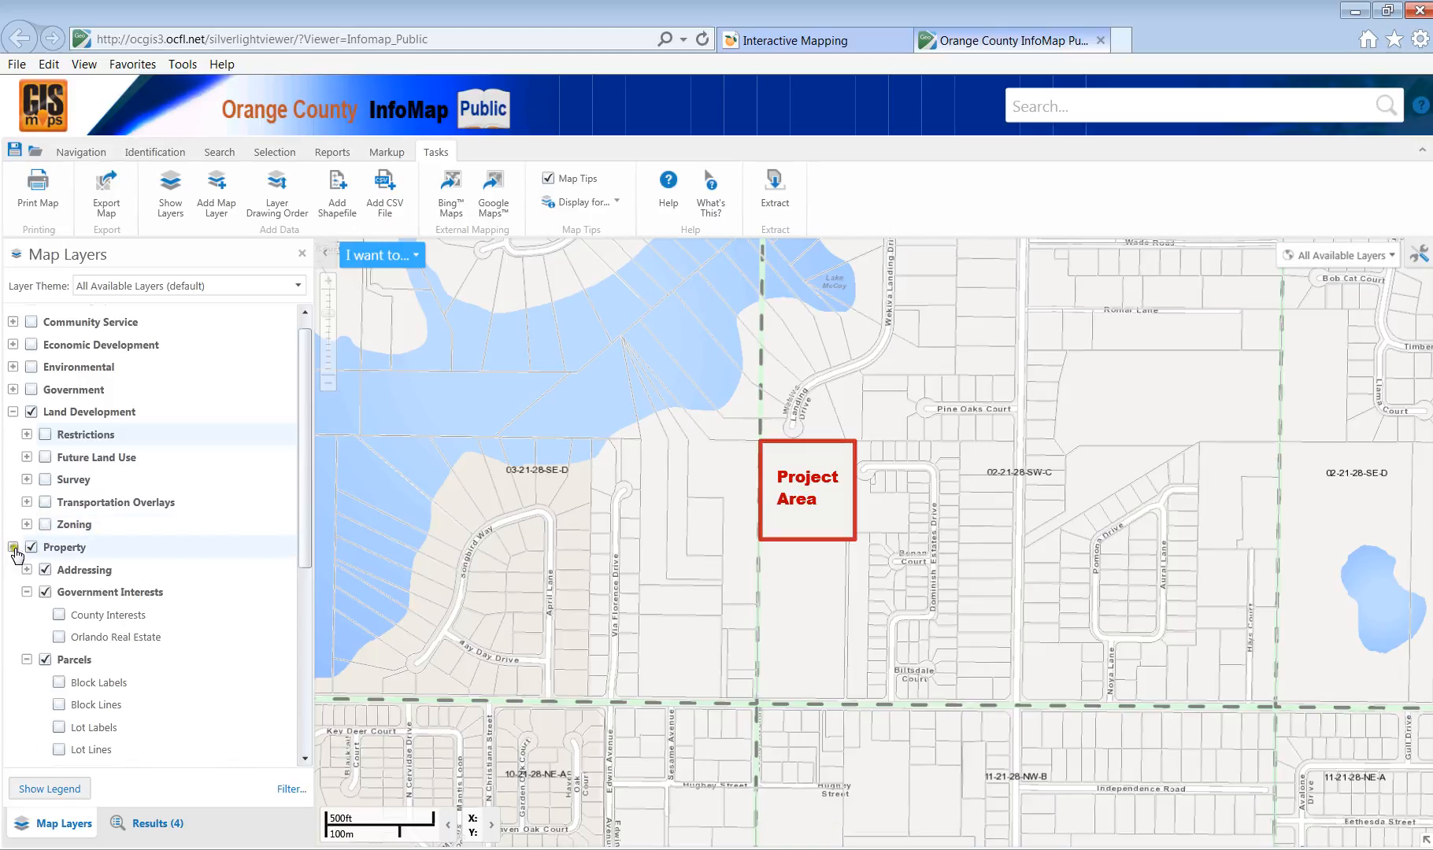
Show the address points and zoom in on the Project Area square.
left_click(26, 570)
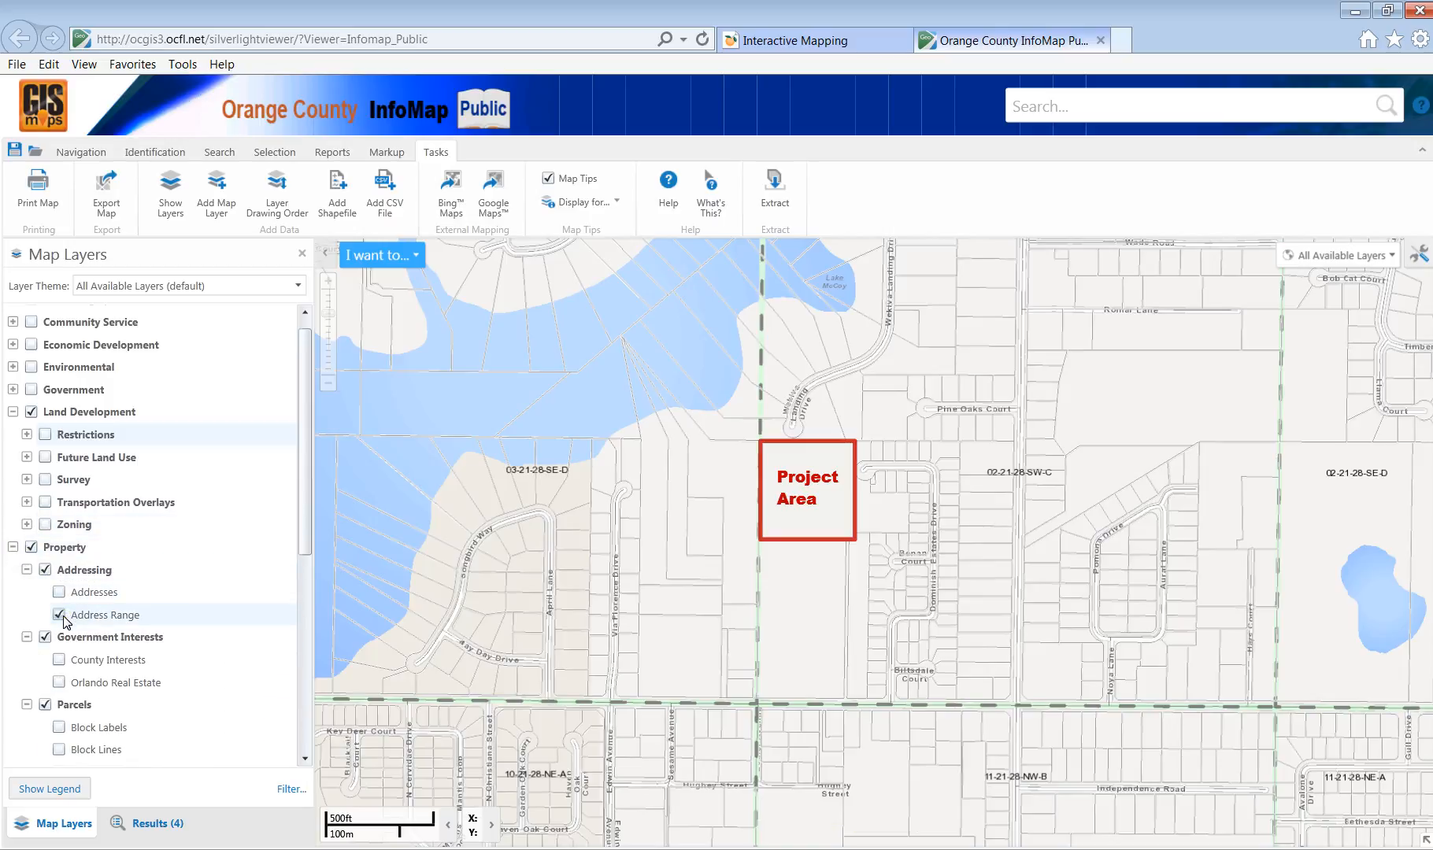
left_click(52, 593)
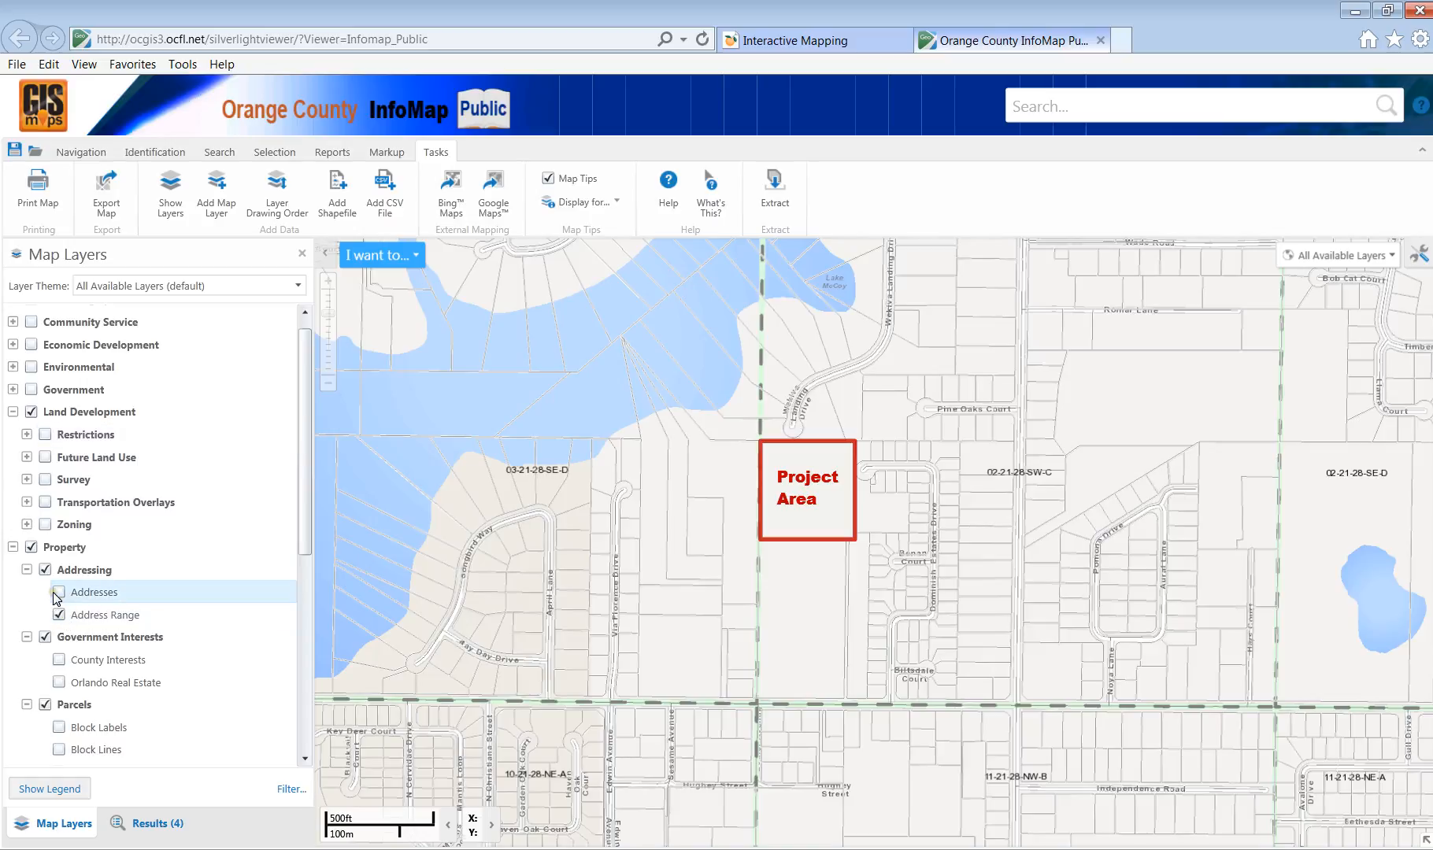
left_click(60, 593)
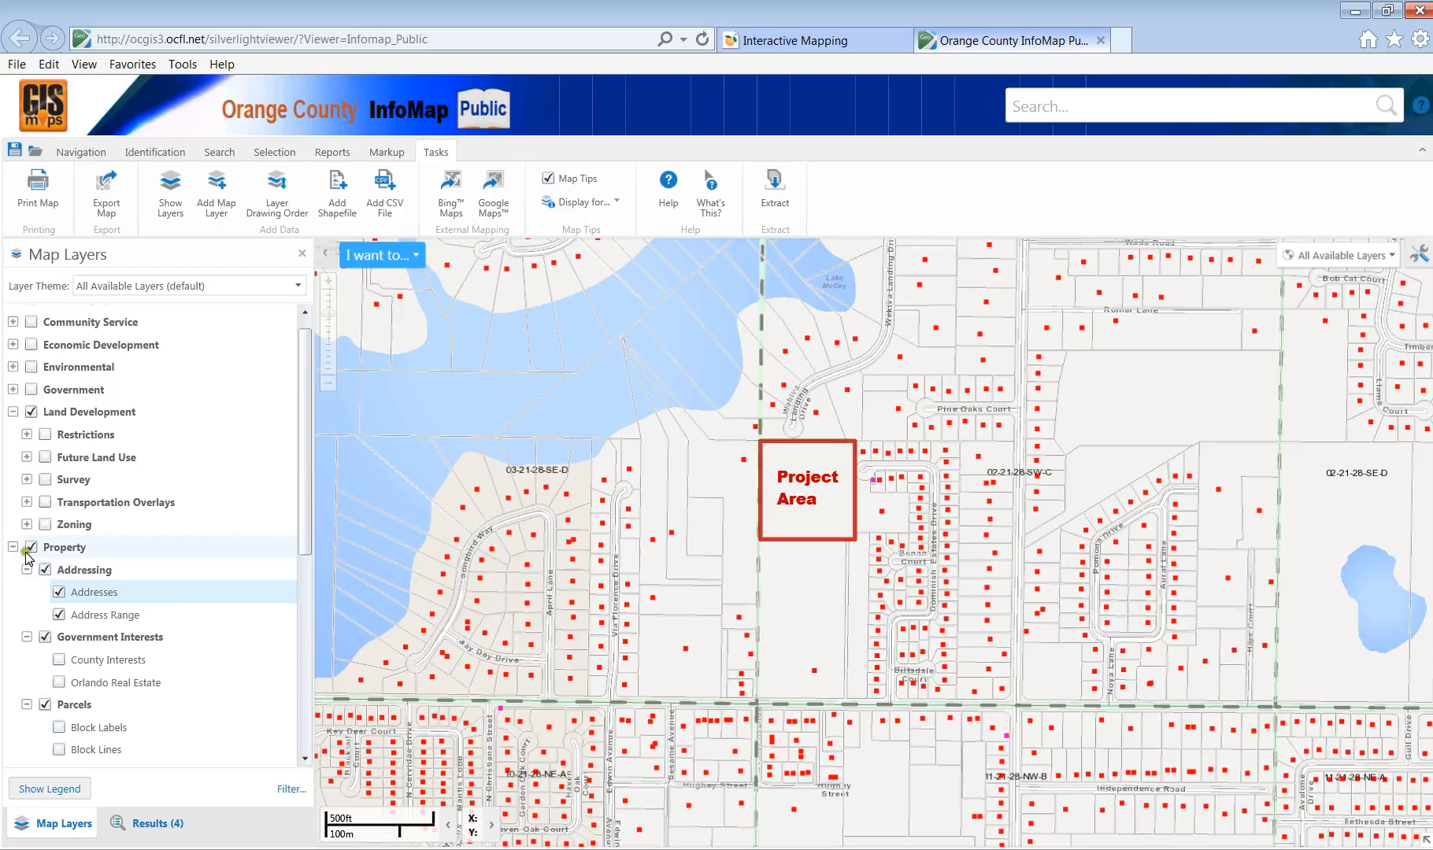
left_click(82, 152)
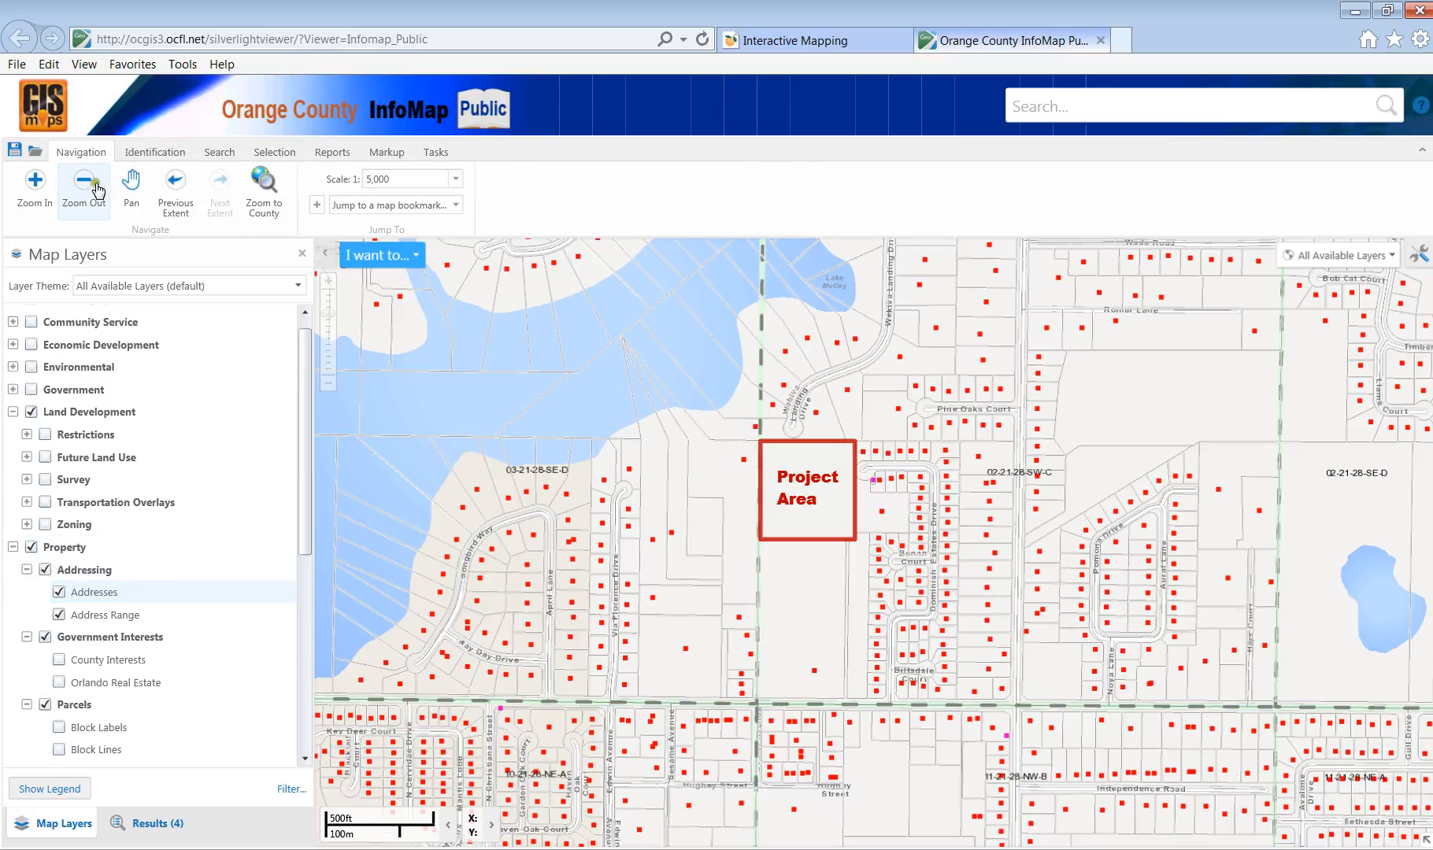
left_click_drag(712, 406, 948, 619)
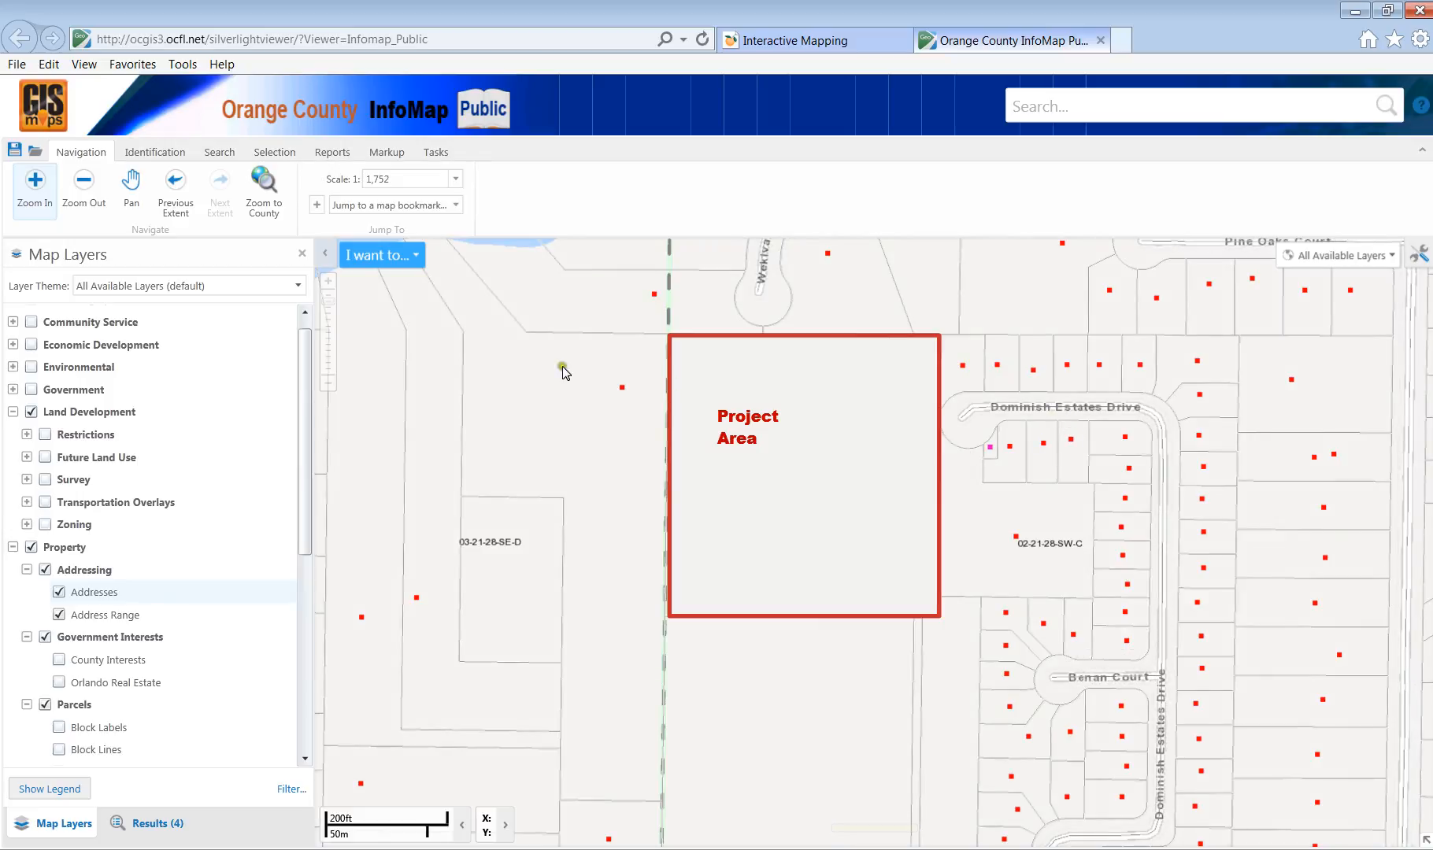
Collapse Government Interests and Addressing, turn the Survey benchmarks back on, and zoom out to 1:3,504 around the Project Area.
left_click(26, 637)
left_click(27, 569)
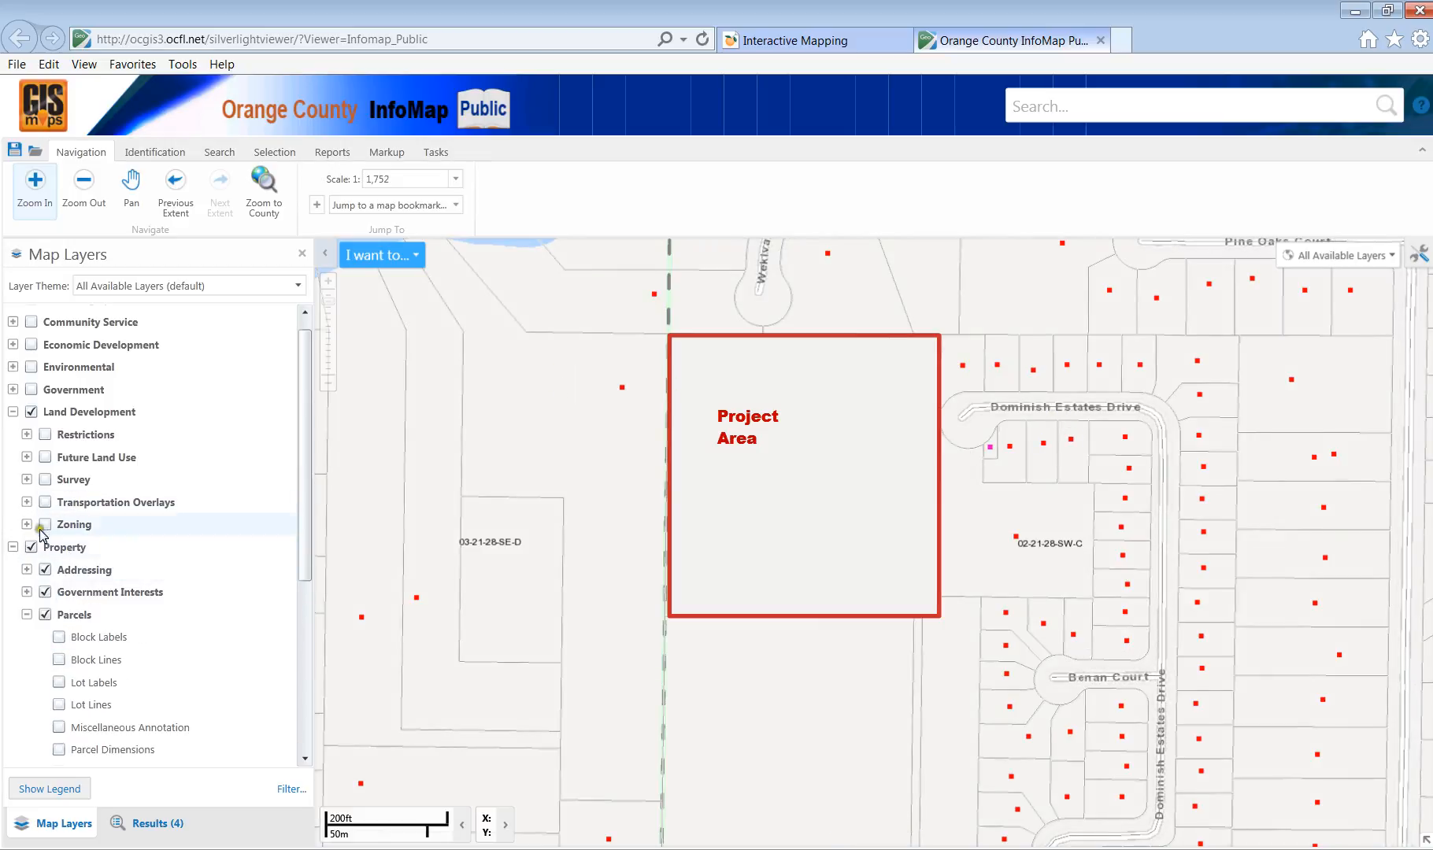
left_click(26, 480)
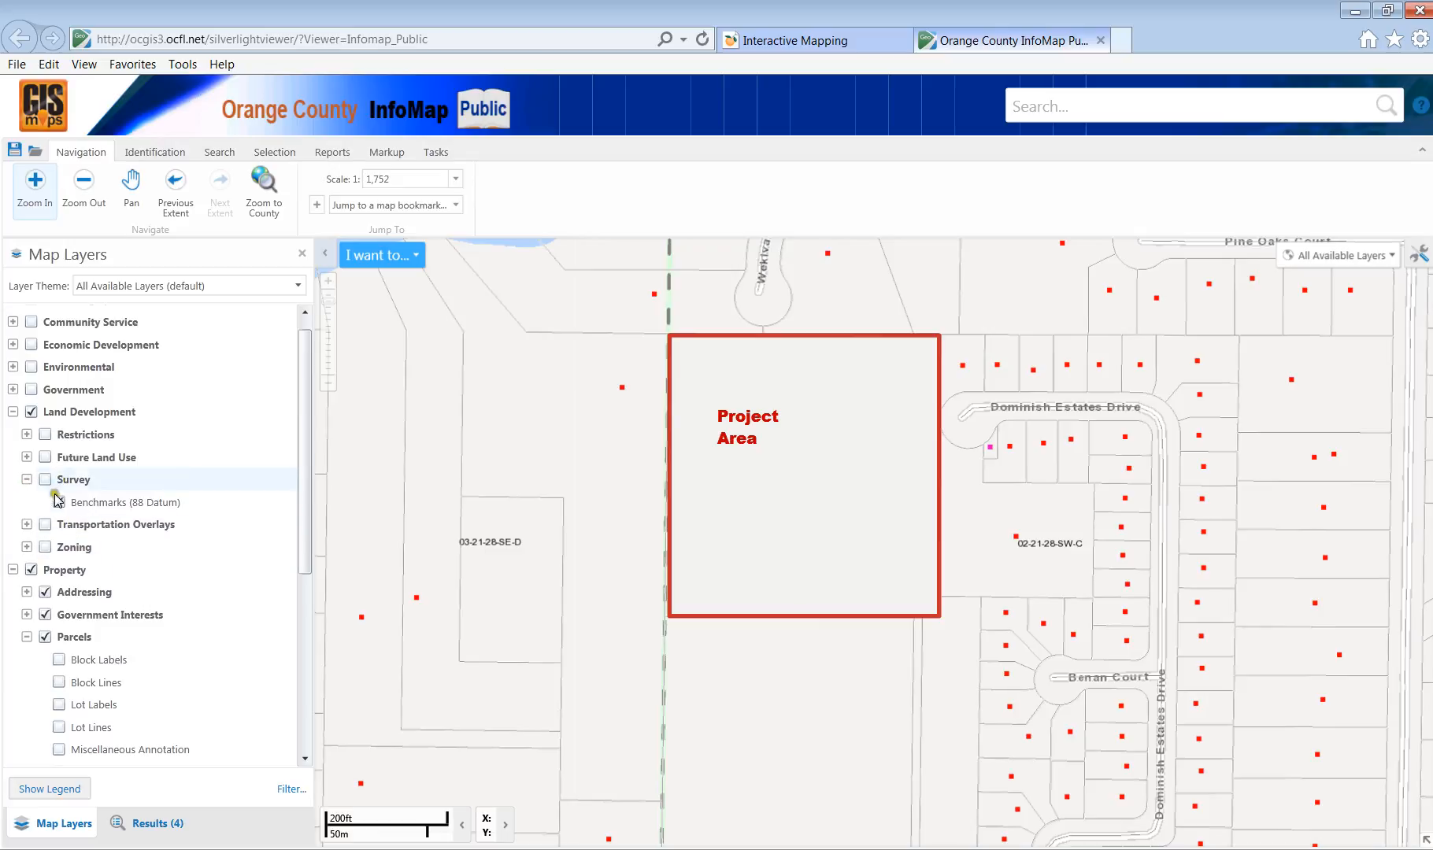
left_click(44, 479)
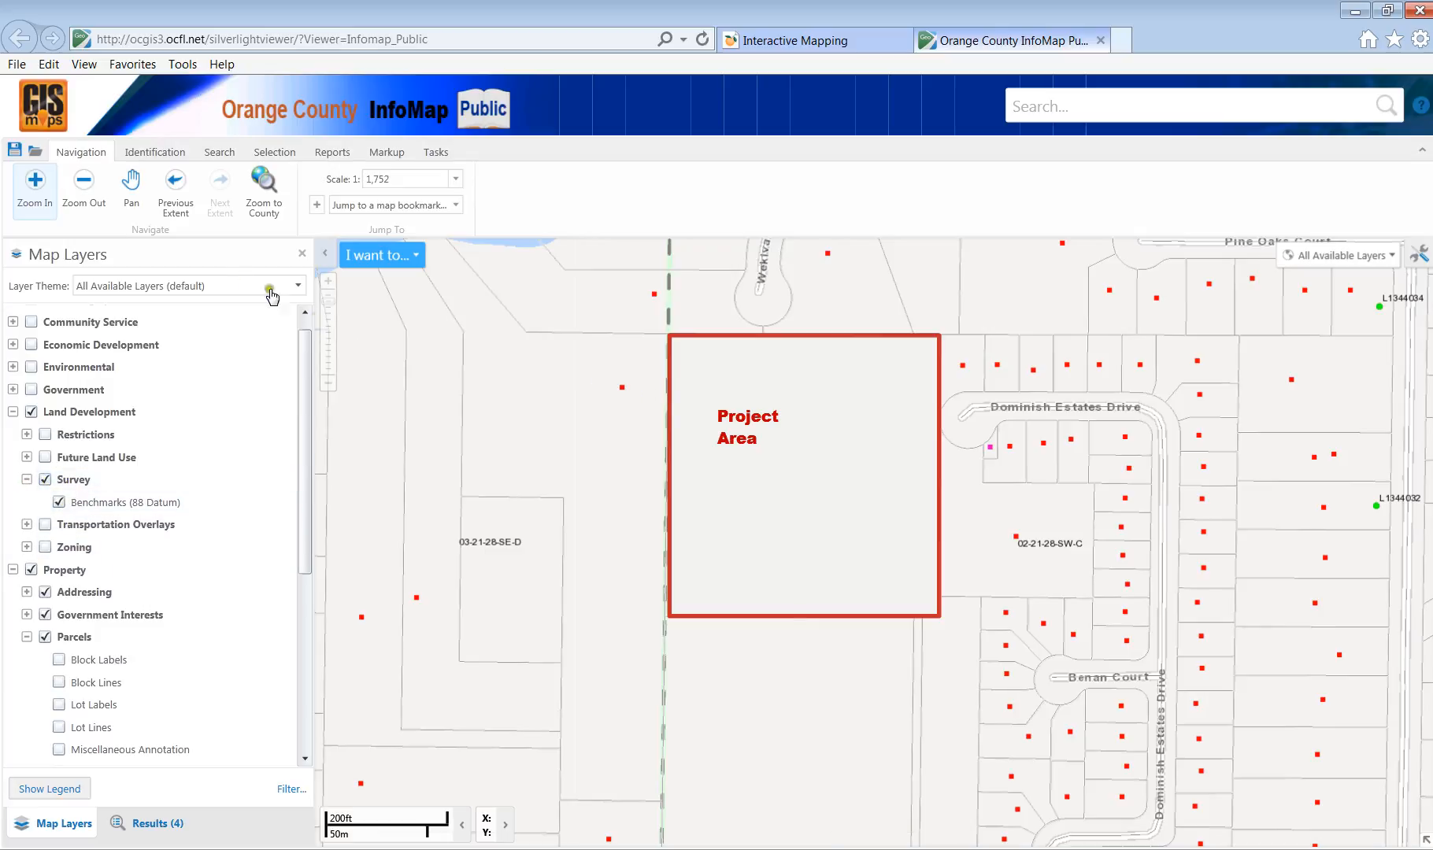
left_click(84, 188)
left_click(724, 481)
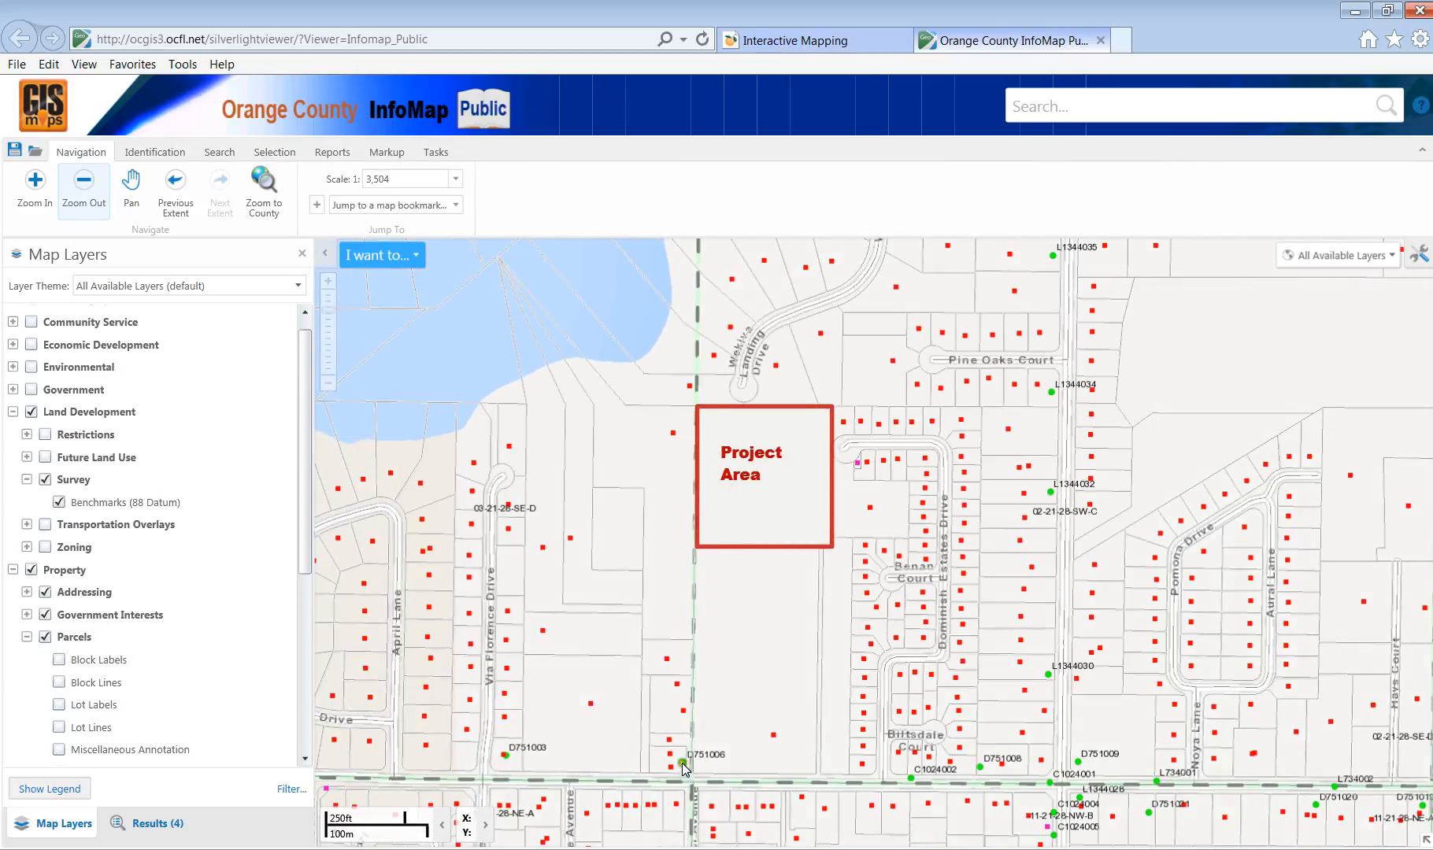
left_click(162, 154)
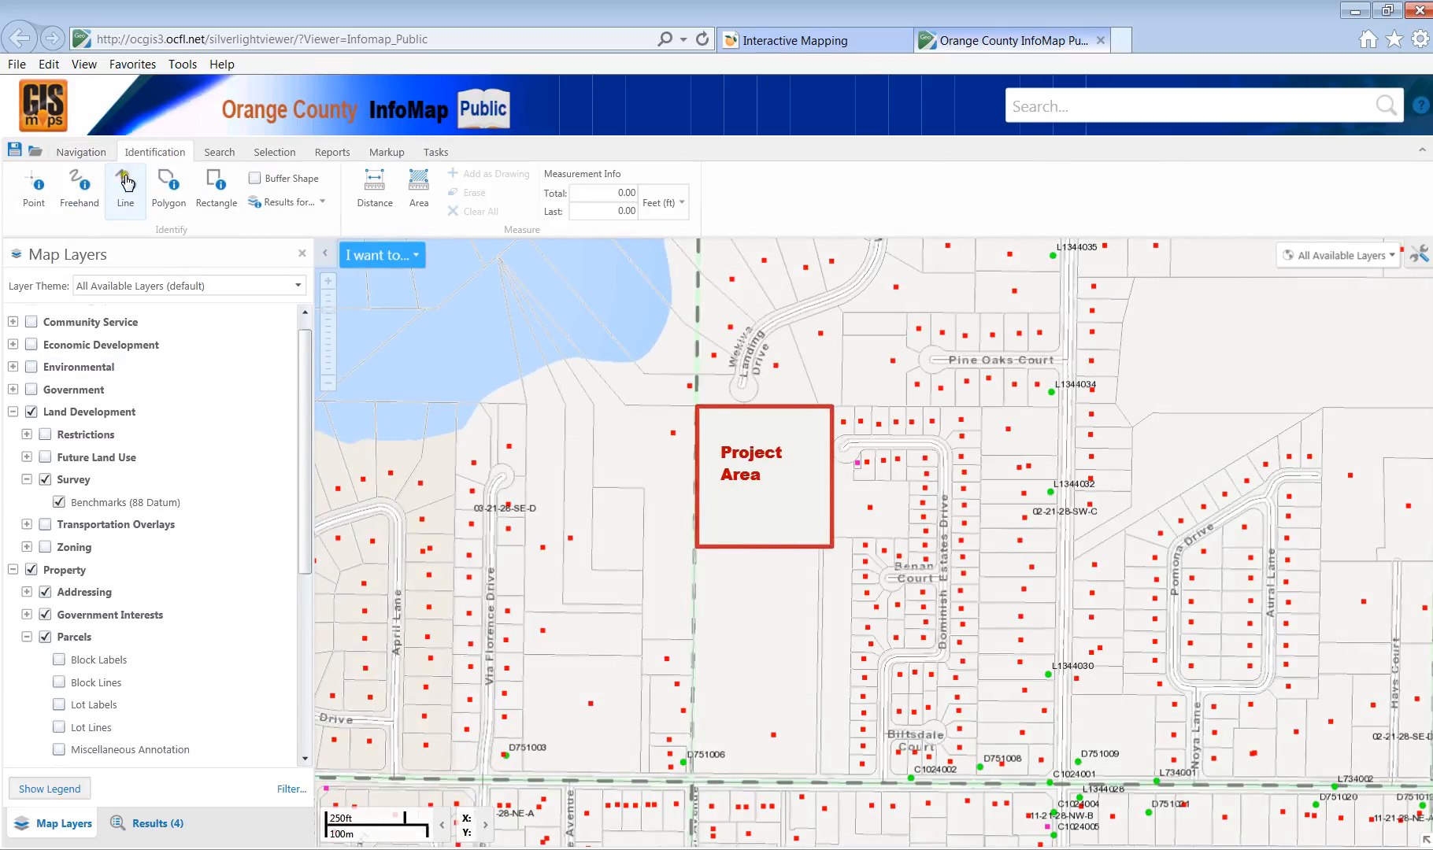
Identify benchmark D751006 (elevation 91.349) with the point tool, then return to the map layers list.
left_click(29, 193)
left_click(682, 762)
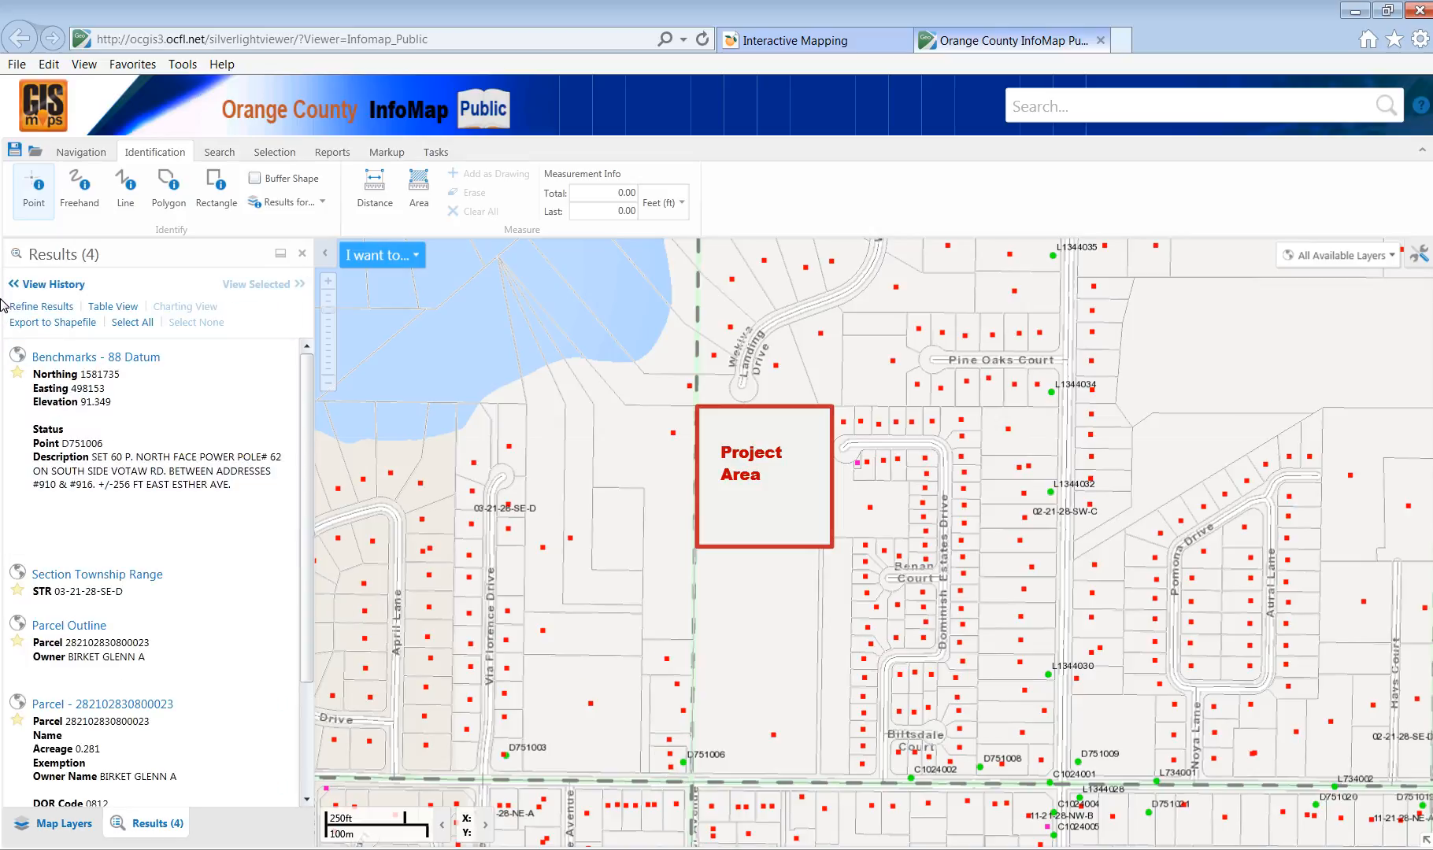
left_click(70, 151)
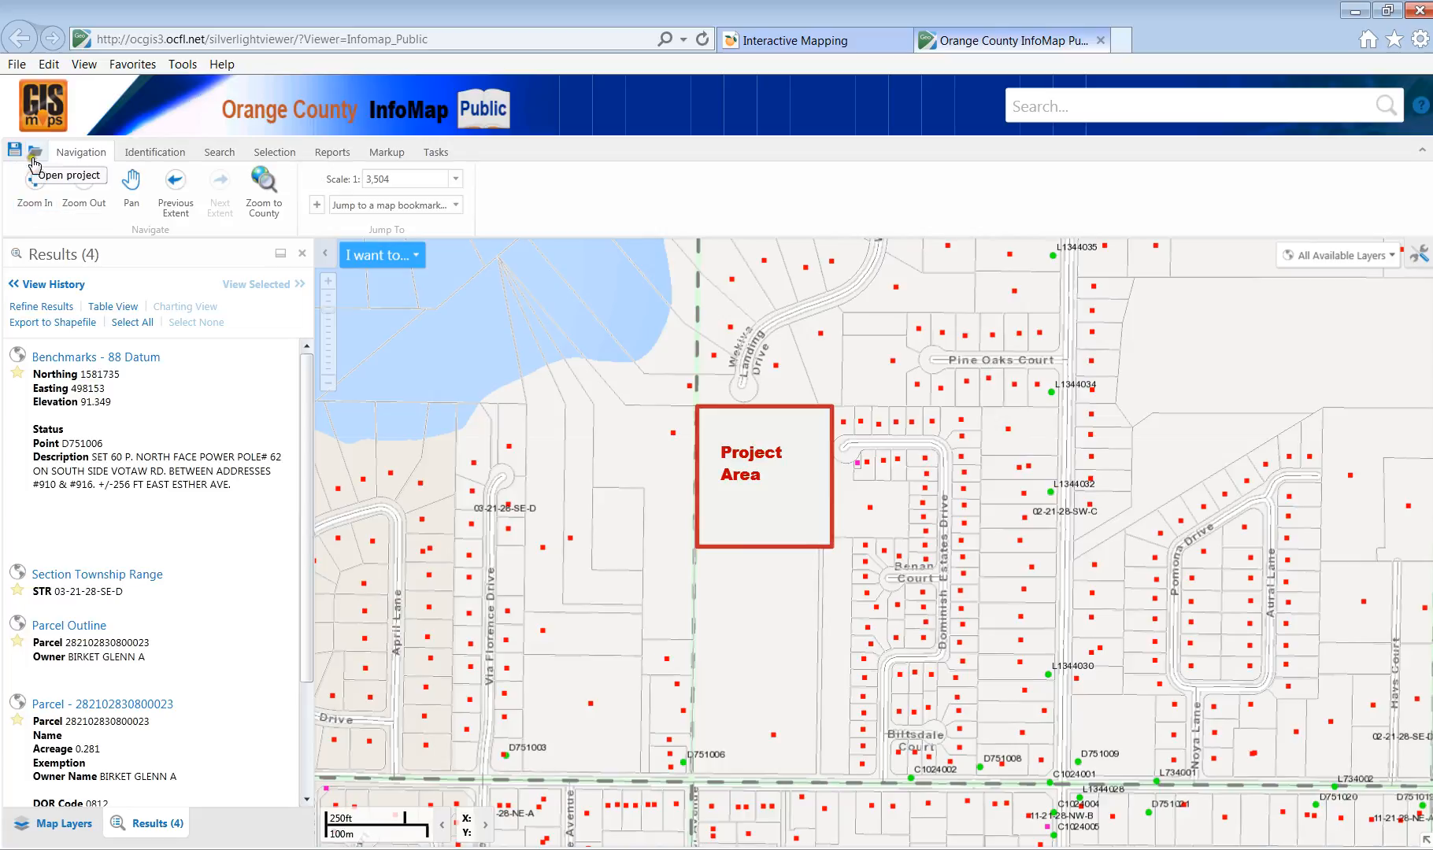
left_click(59, 820)
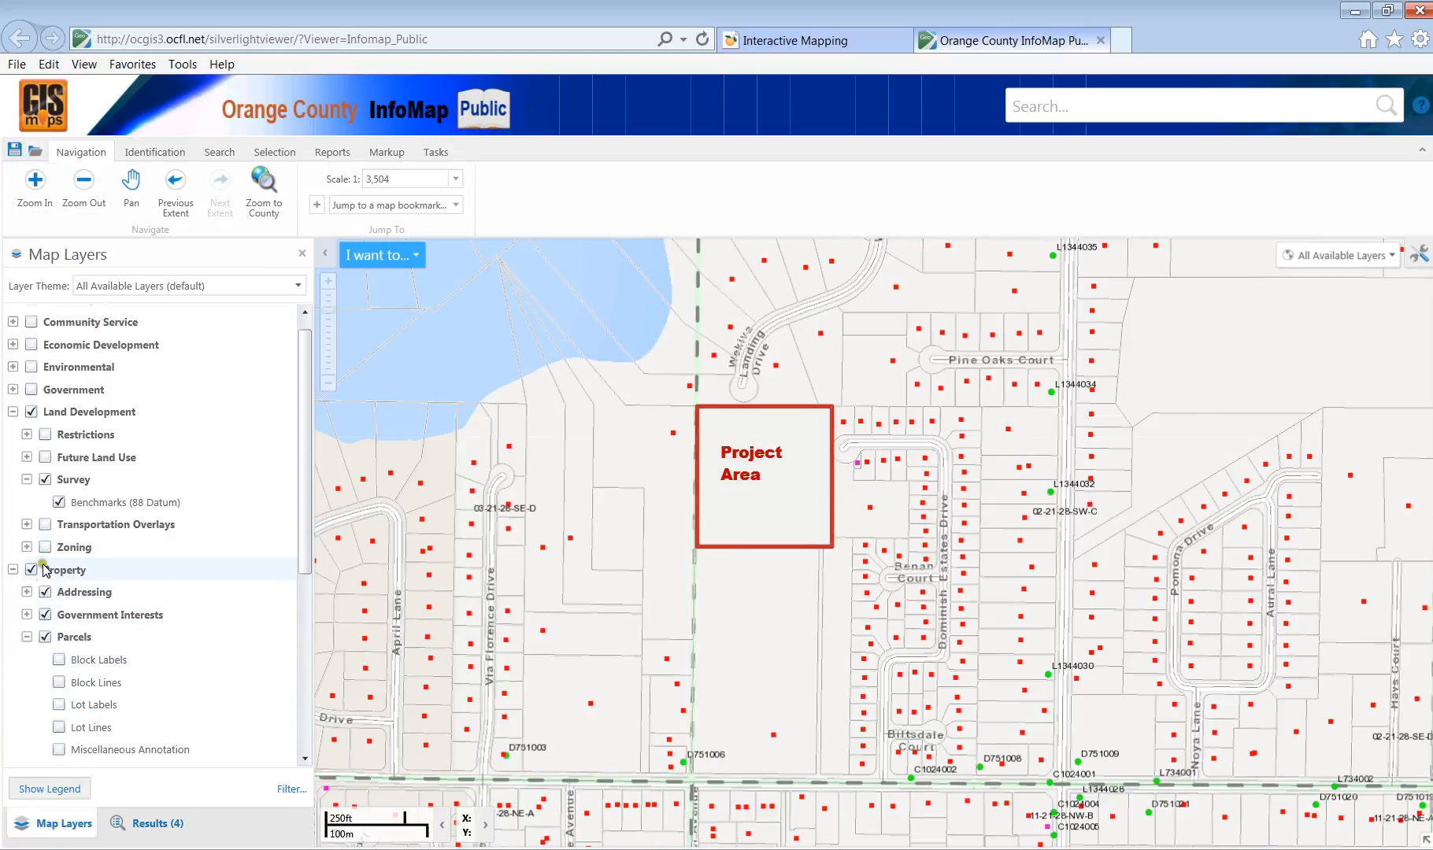
Turn off the Addressing and Government Interests layers, collapsing the Government Interests and Parcels groups.
left_click(48, 593)
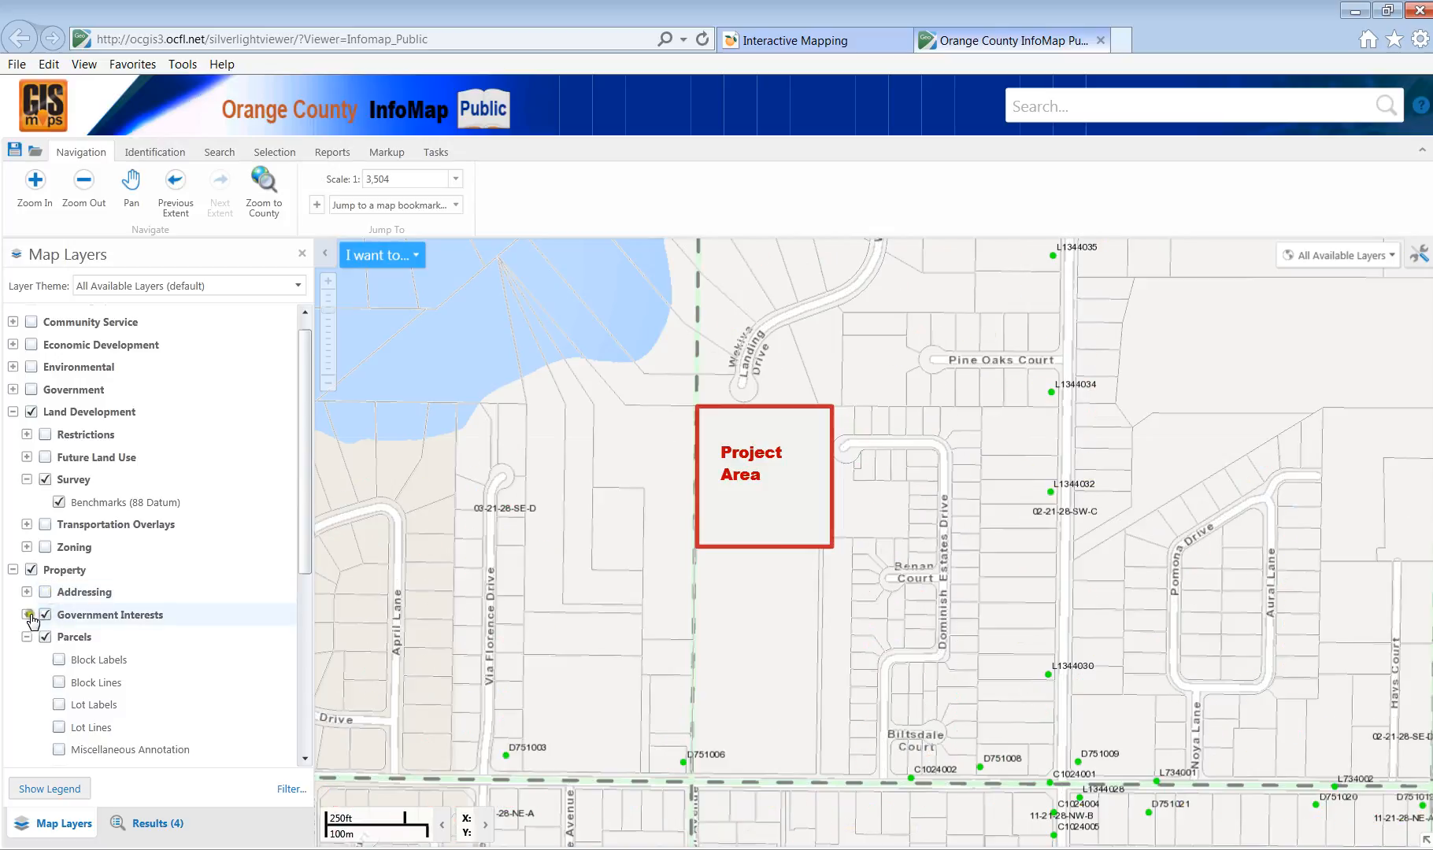
left_click(26, 615)
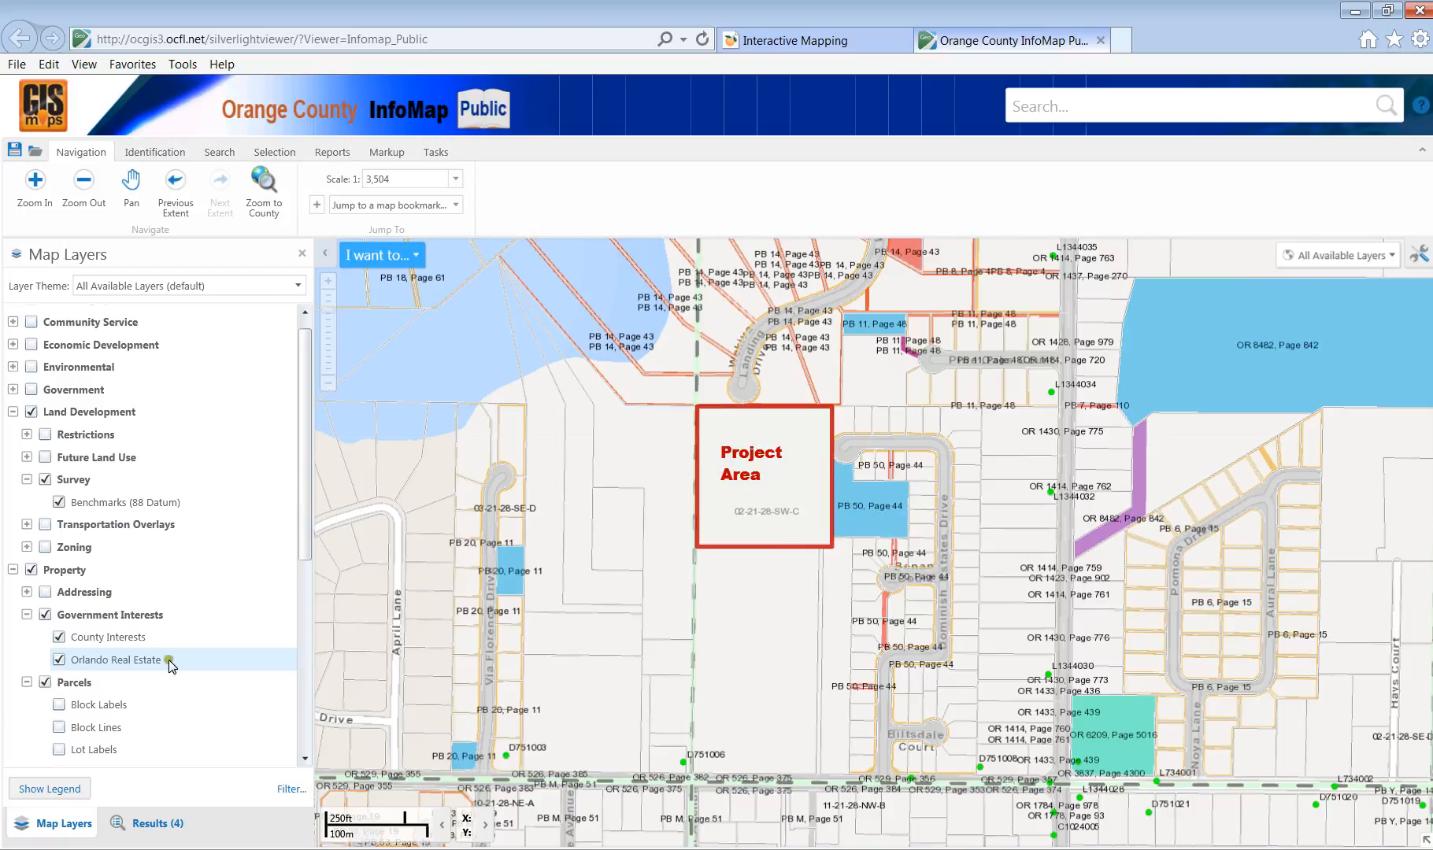
left_click(47, 616)
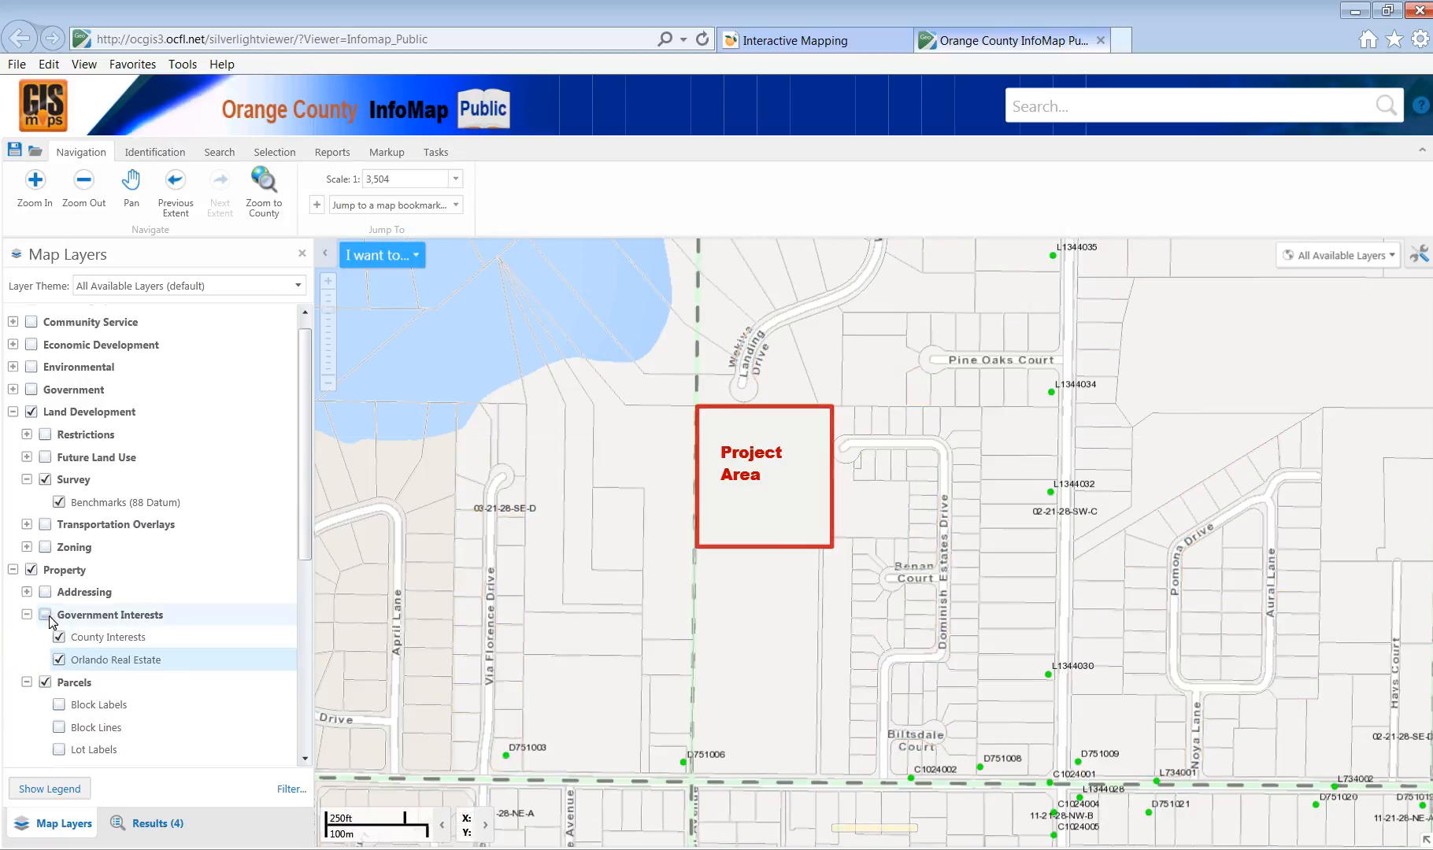
left_click(27, 615)
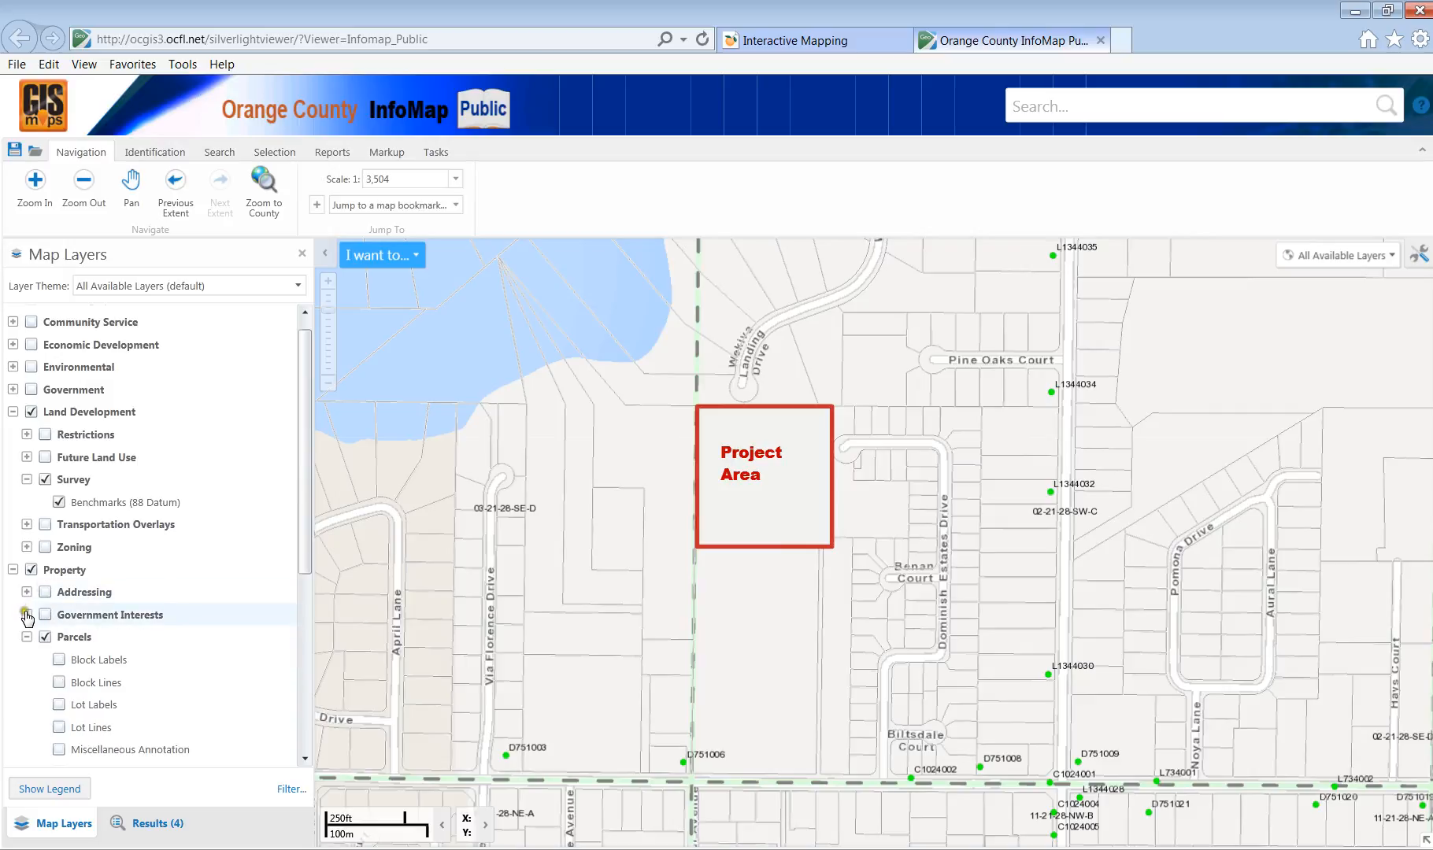
left_click(28, 635)
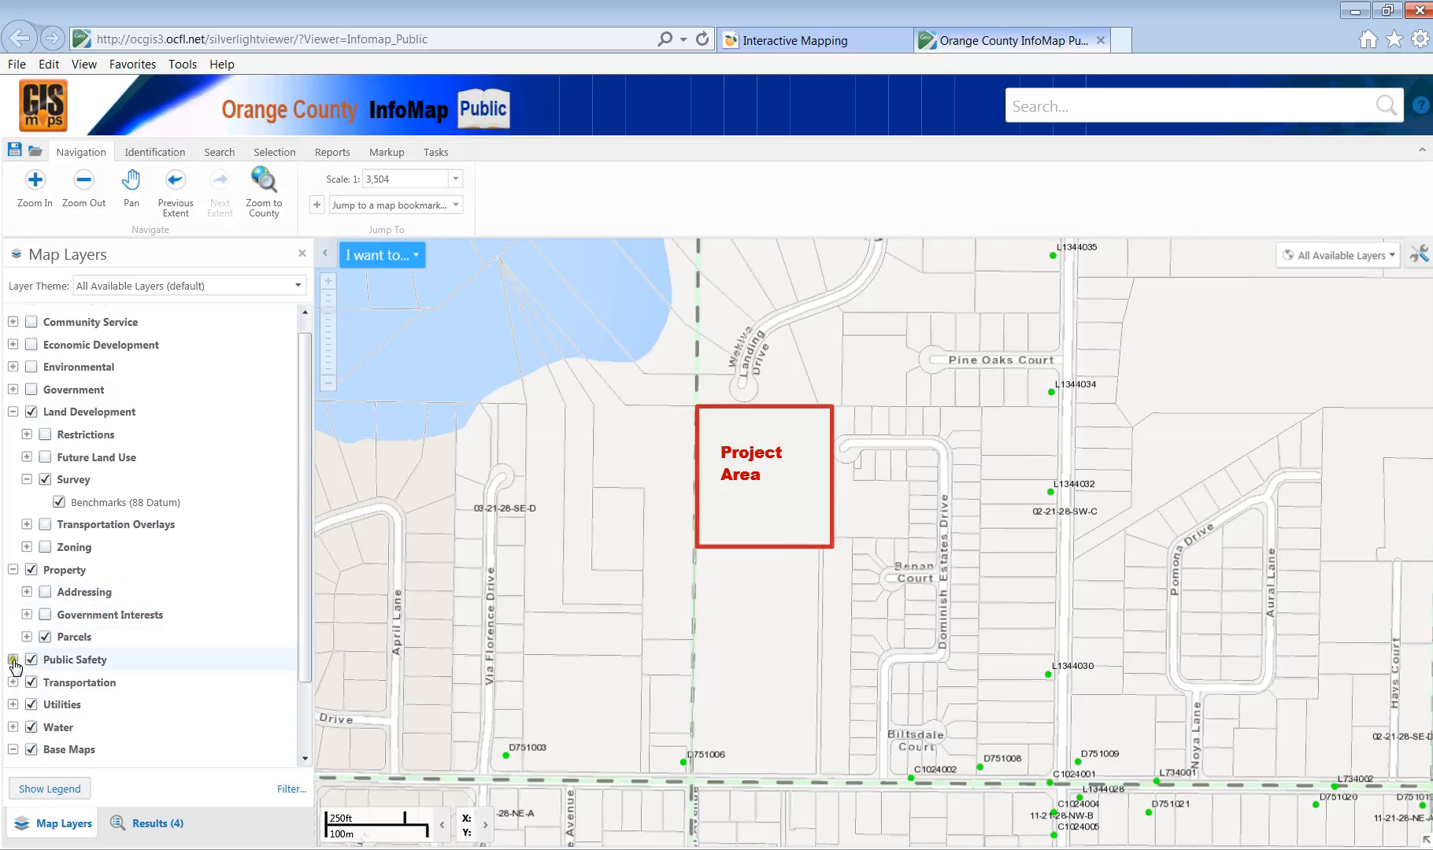
Expand Public Safety and turn on the Fire Rescue layers.
left_click(12, 661)
scroll(14, 665, "down", 3)
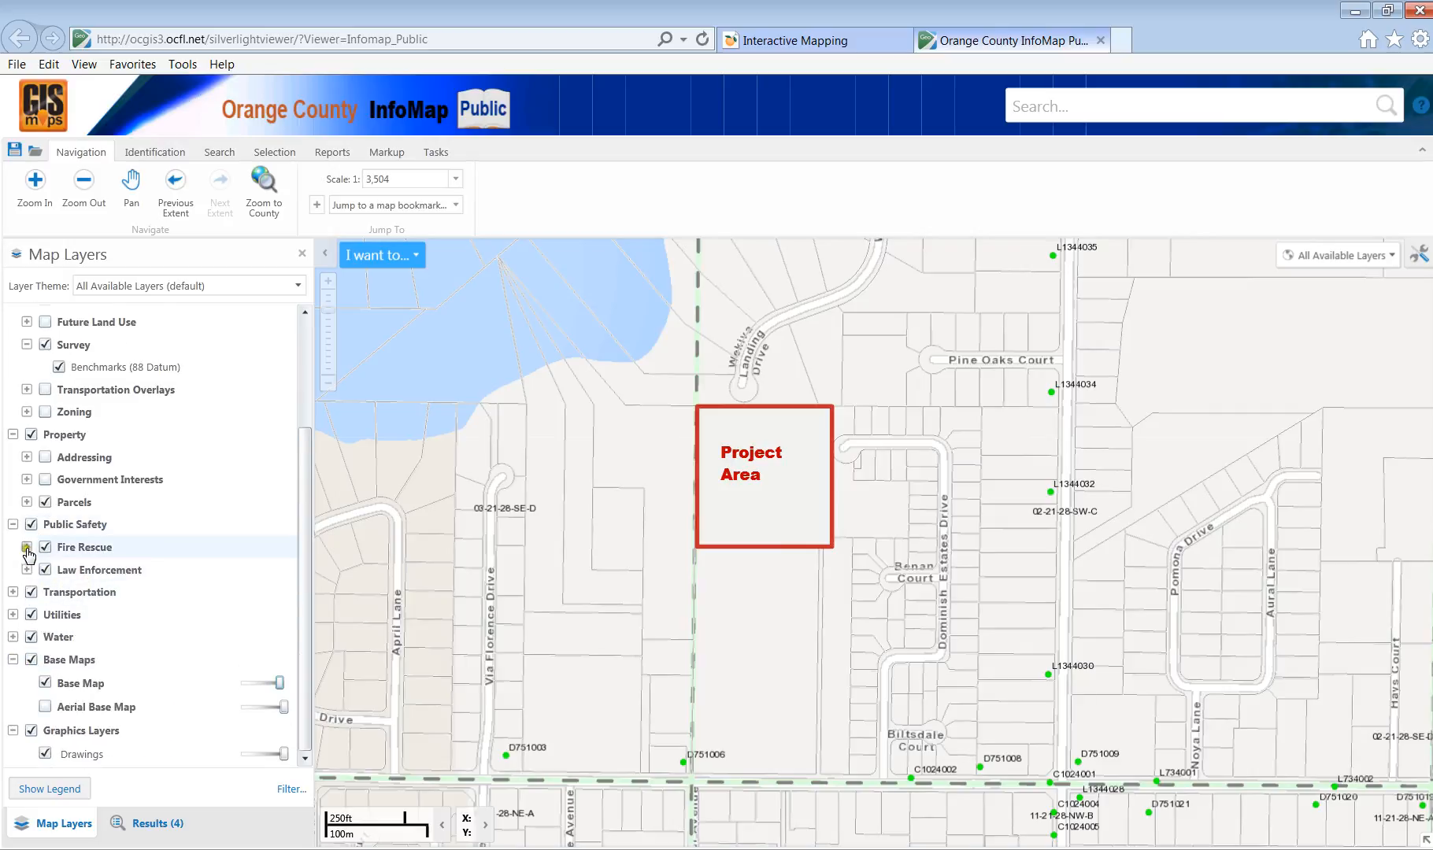
left_click(27, 547)
left_click(59, 592)
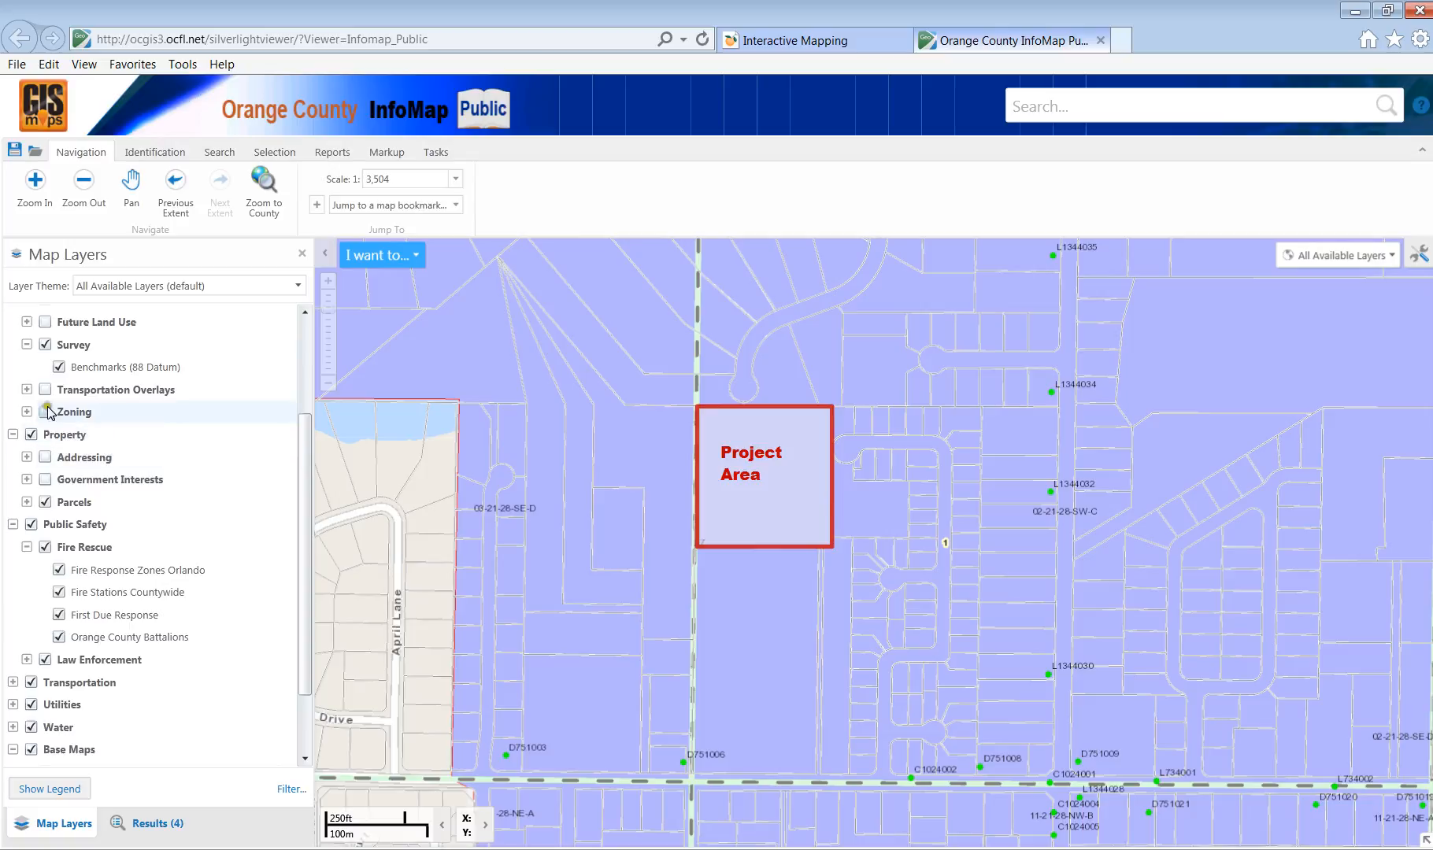
Turn off the Survey, Public Safety, Property and Land Development layers, collapsing their groups.
left_click(45, 345)
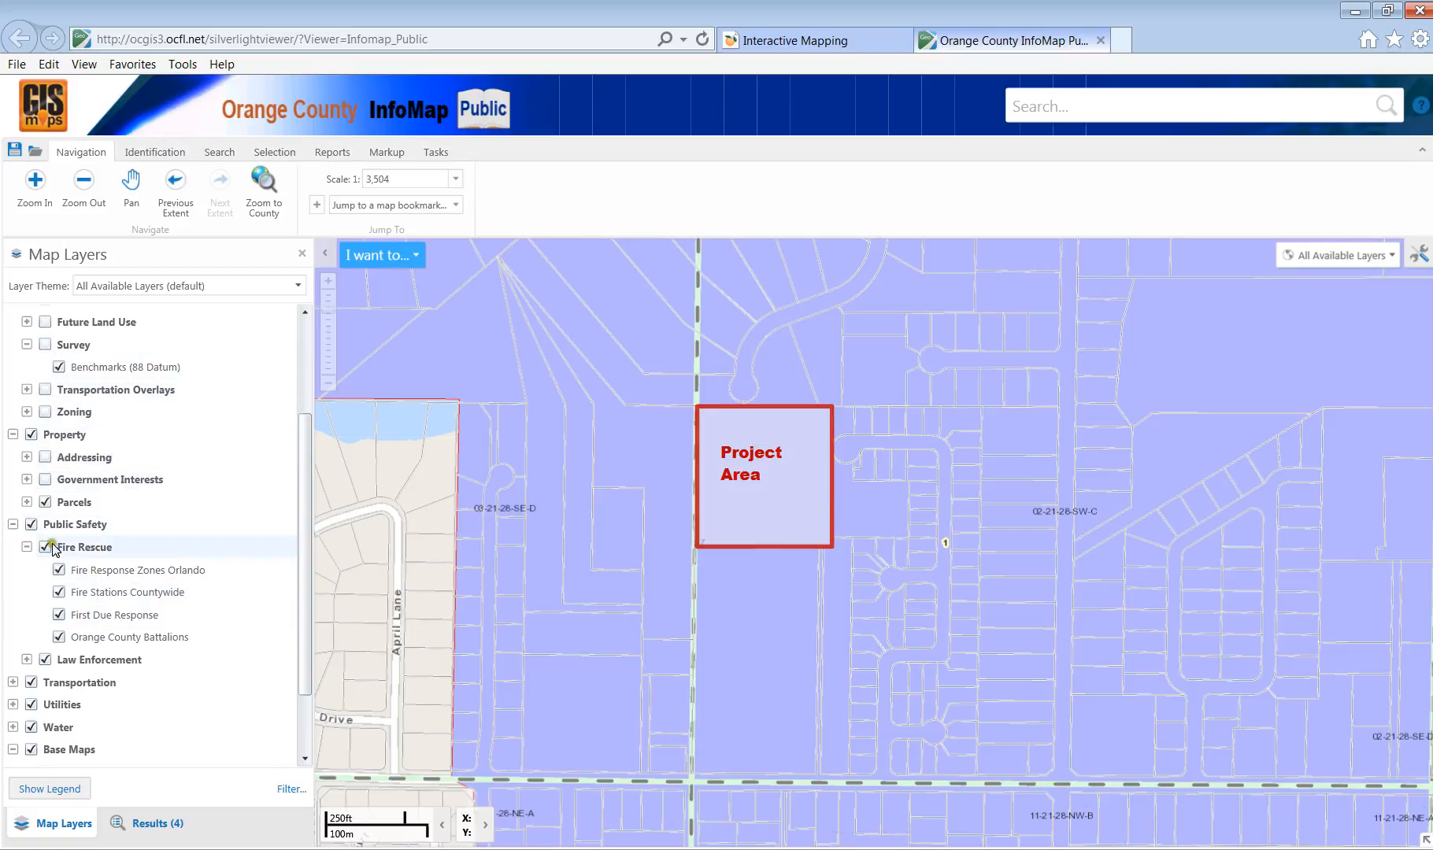
left_click(32, 524)
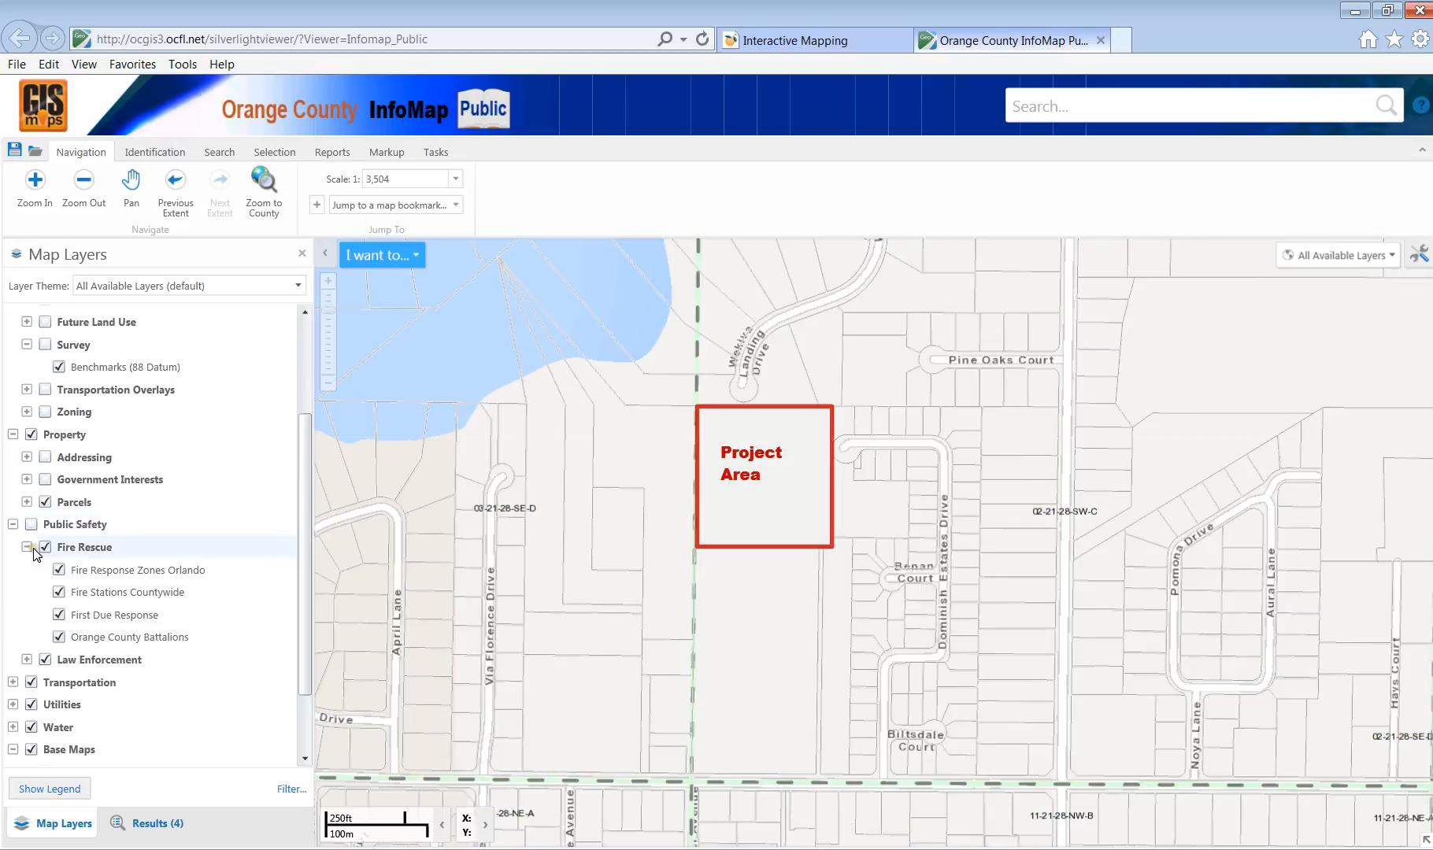
left_click(27, 547)
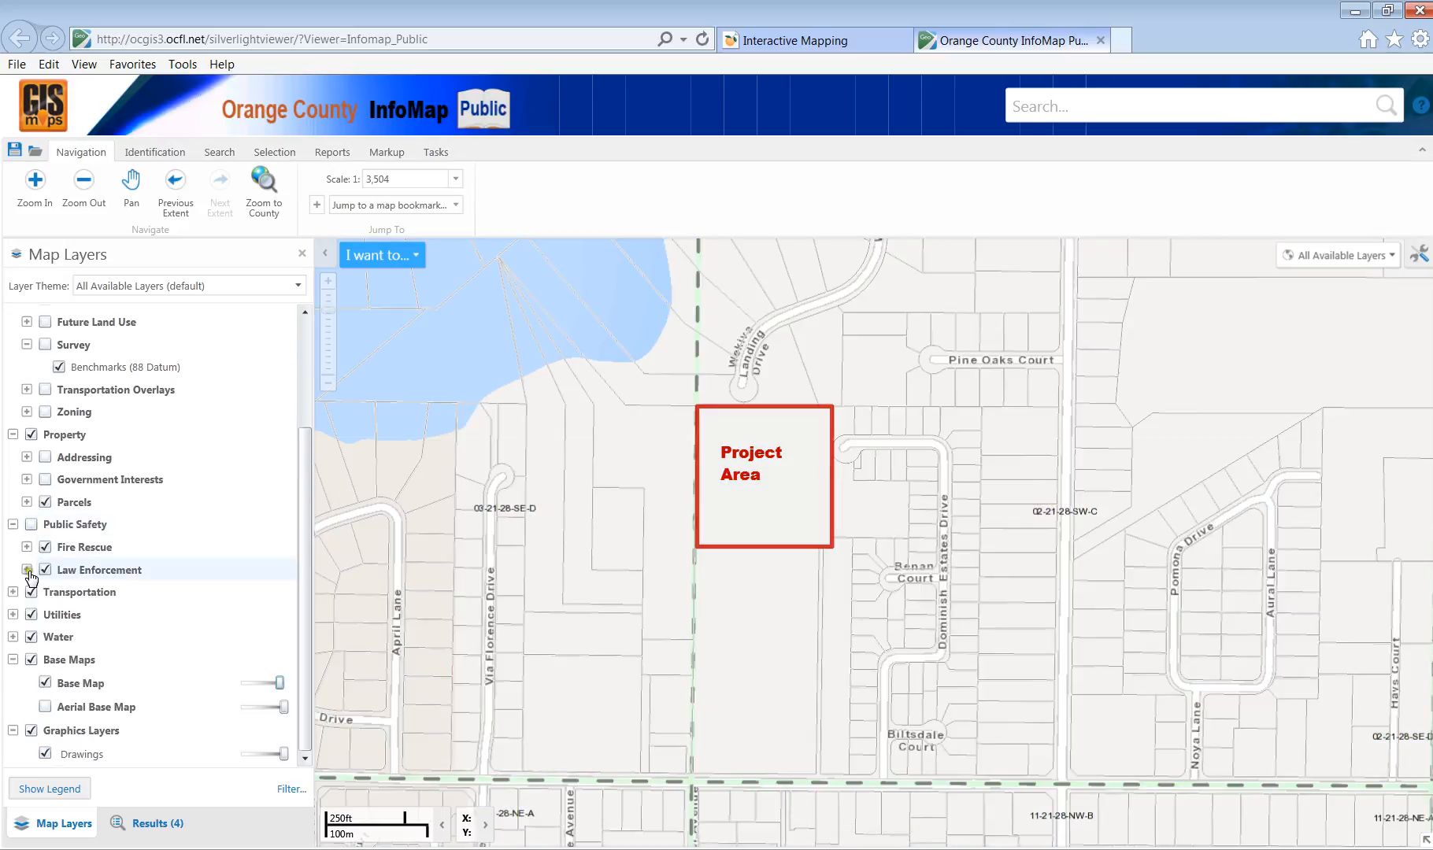
left_click(13, 525)
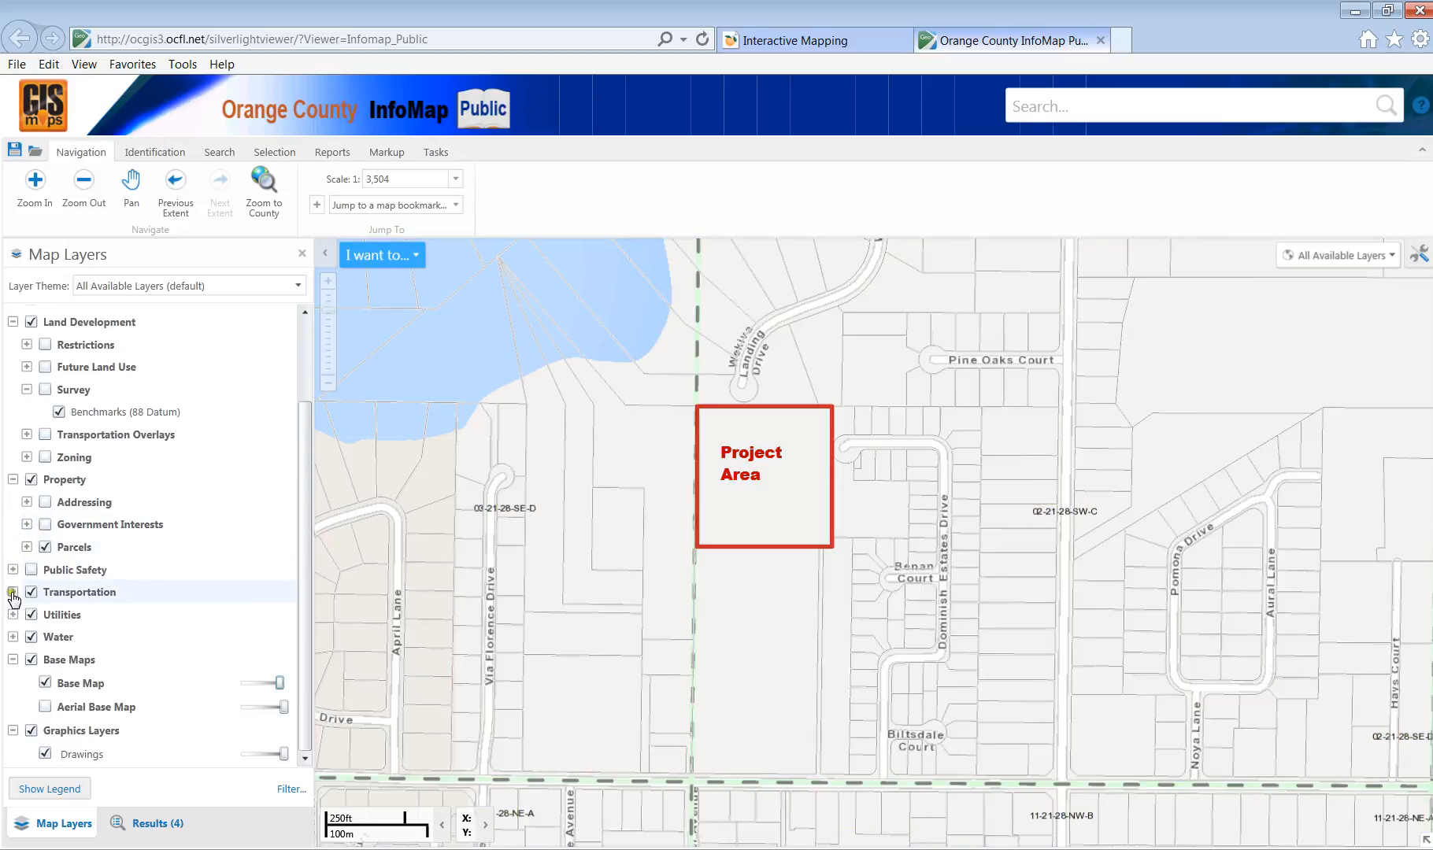
left_click(12, 479)
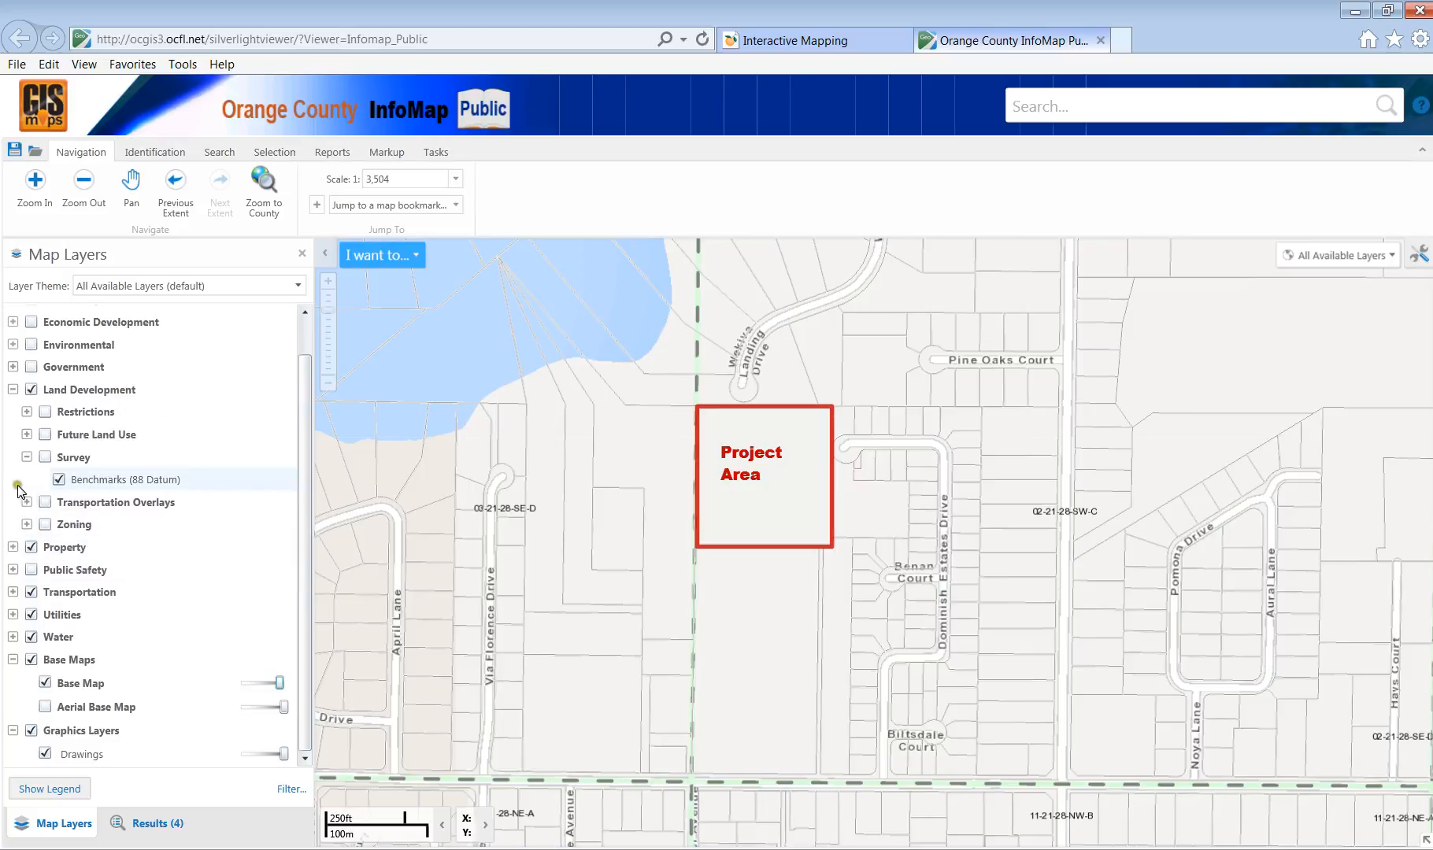
left_click(32, 547)
left_click(31, 389)
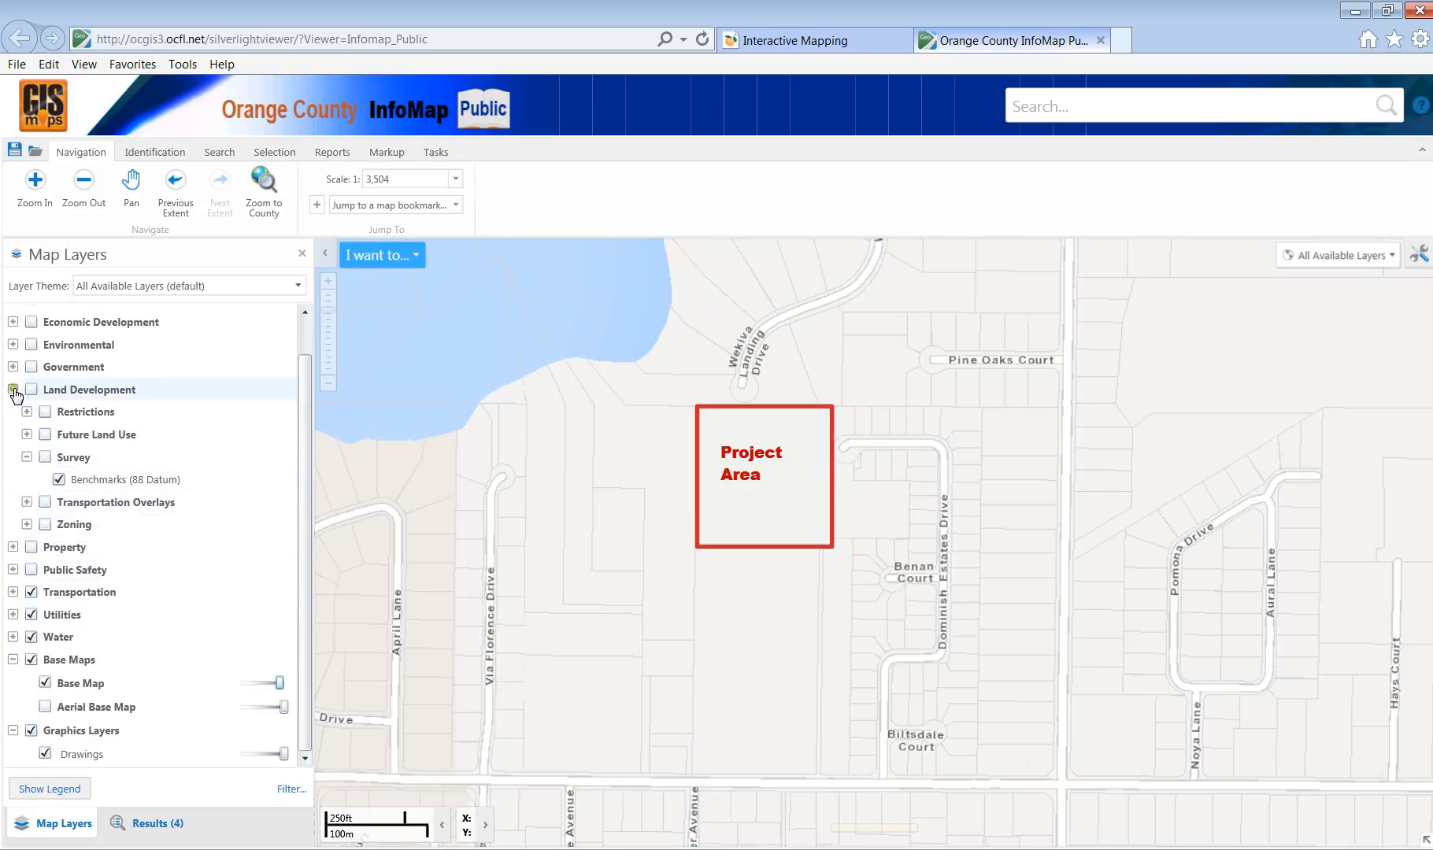
Under Transportation > Road, toggle the Intersections and Maintenance Districts layers off.
left_click(12, 389)
left_click(13, 497)
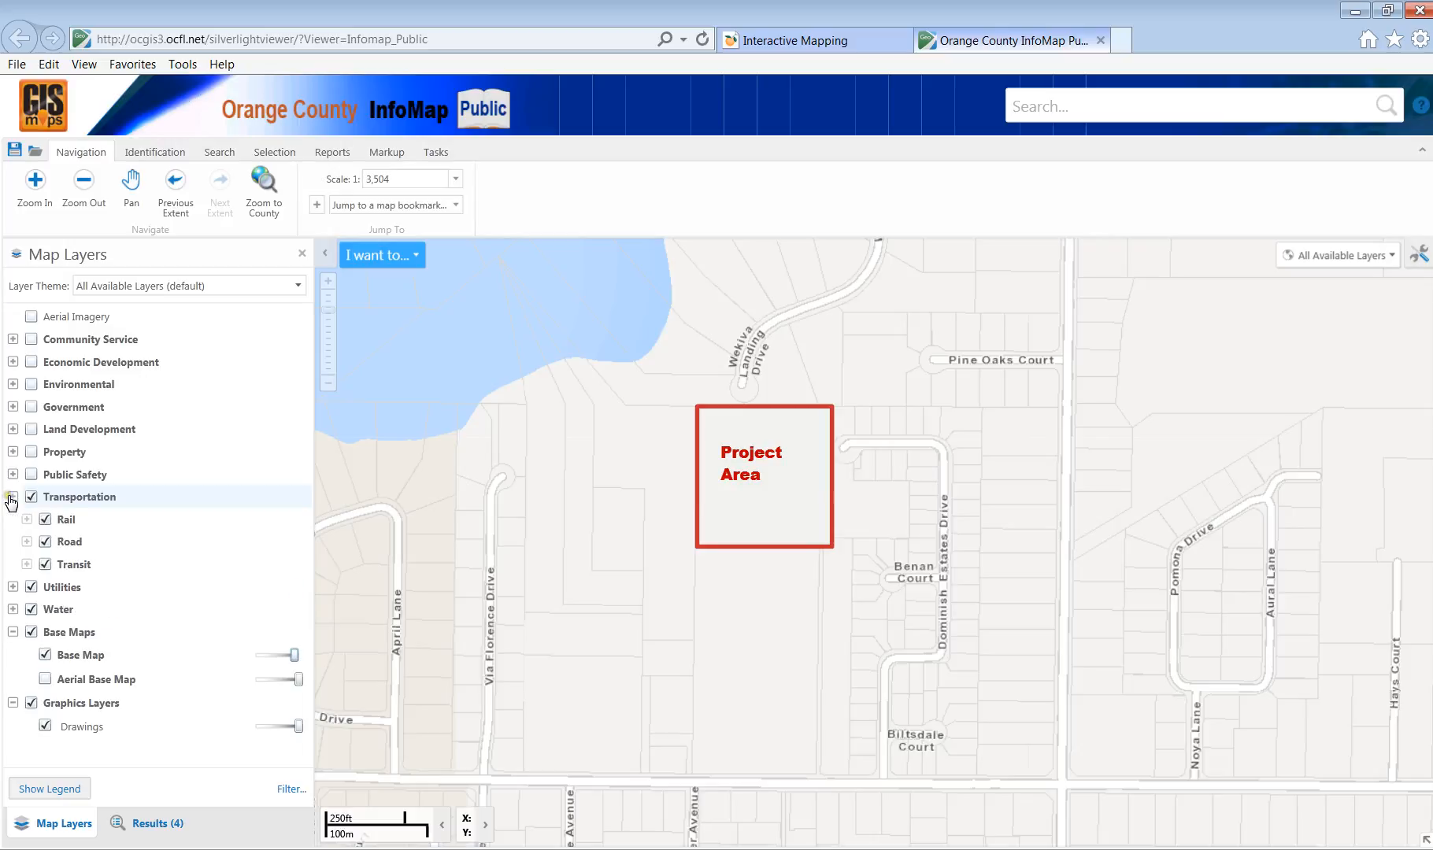
left_click(27, 542)
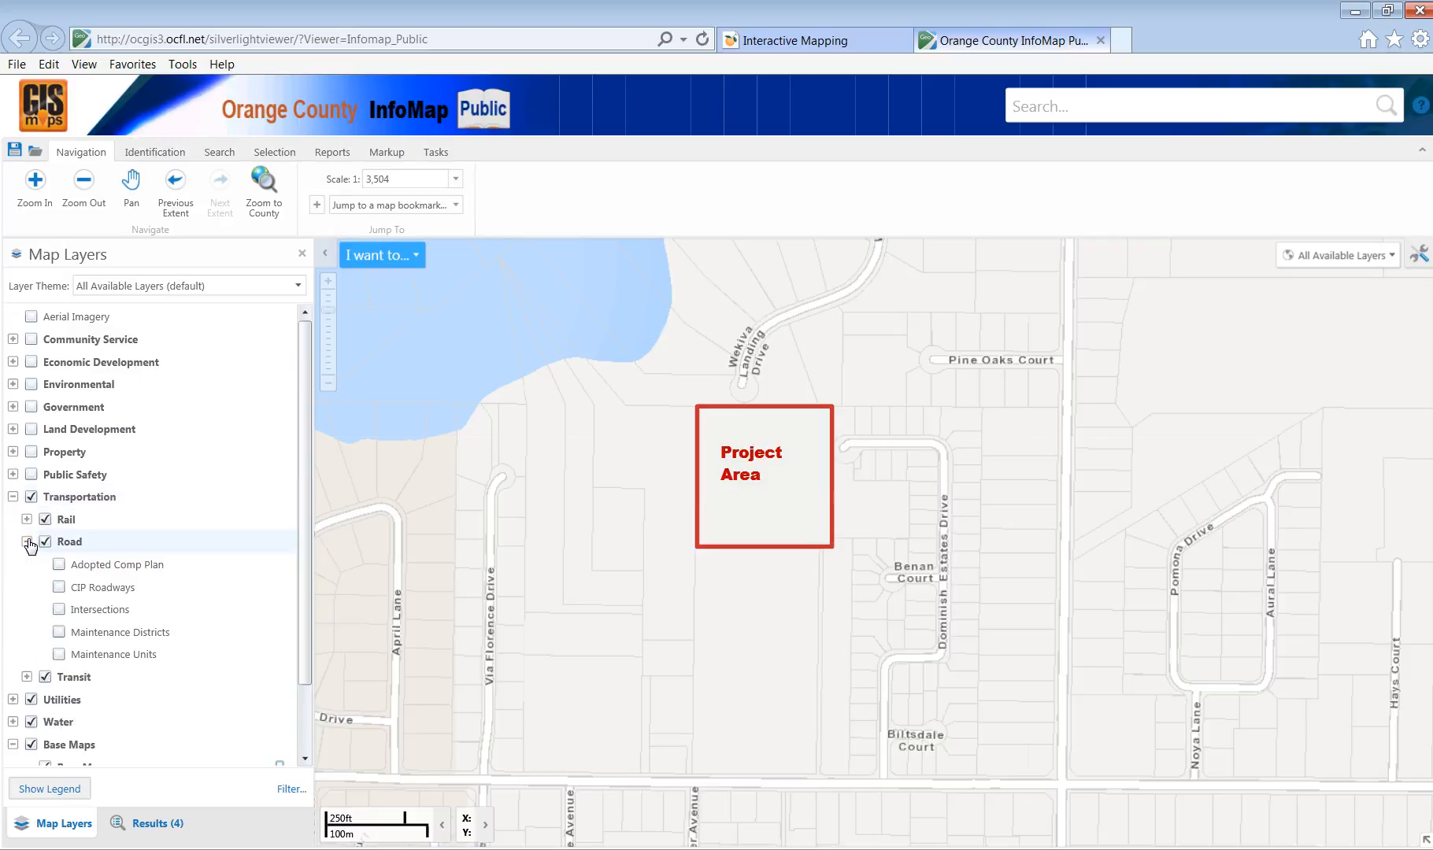
left_click(59, 611)
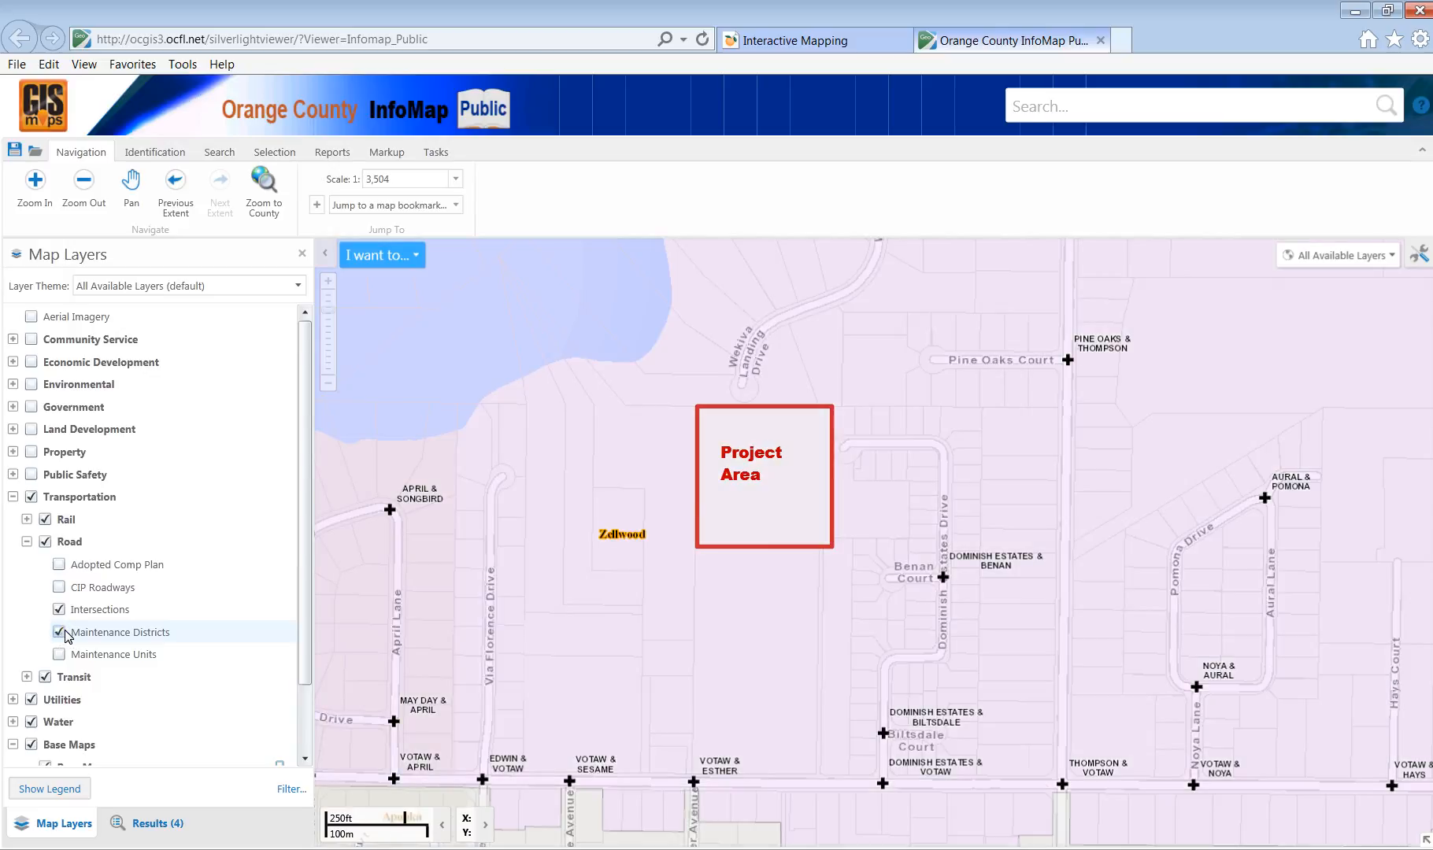
left_click(59, 632)
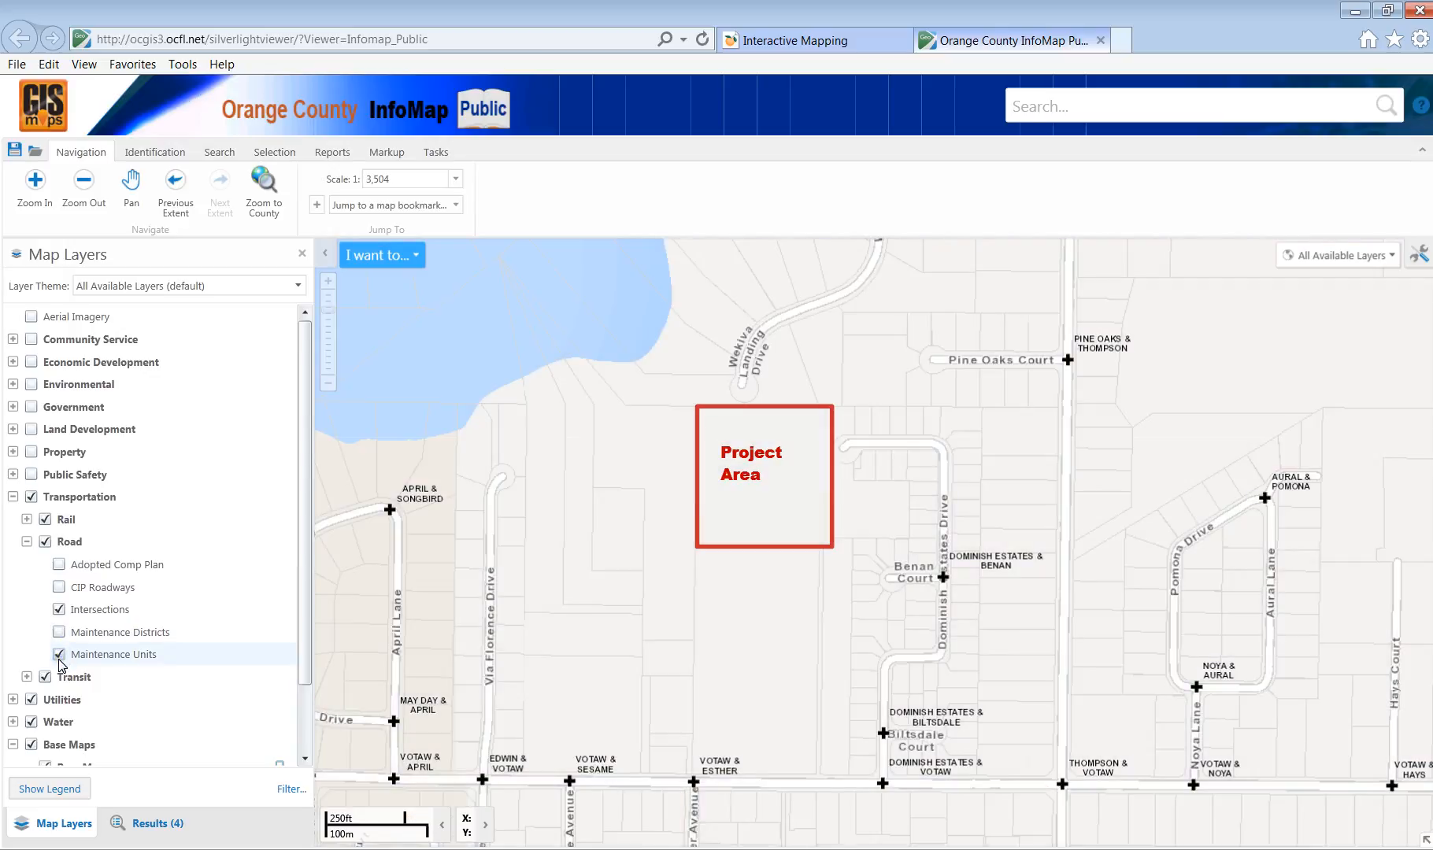
left_click(59, 611)
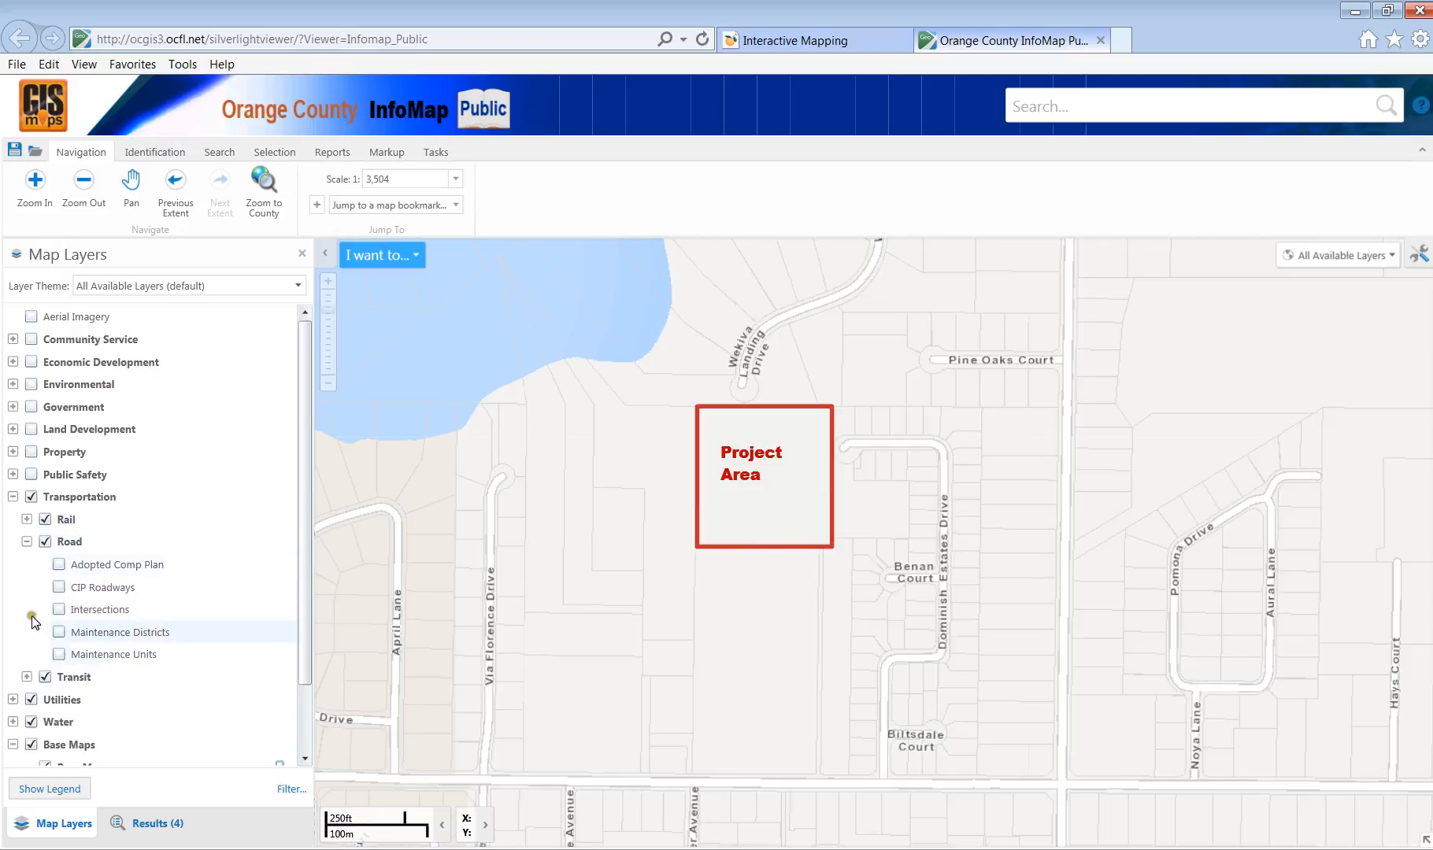
left_click(27, 541)
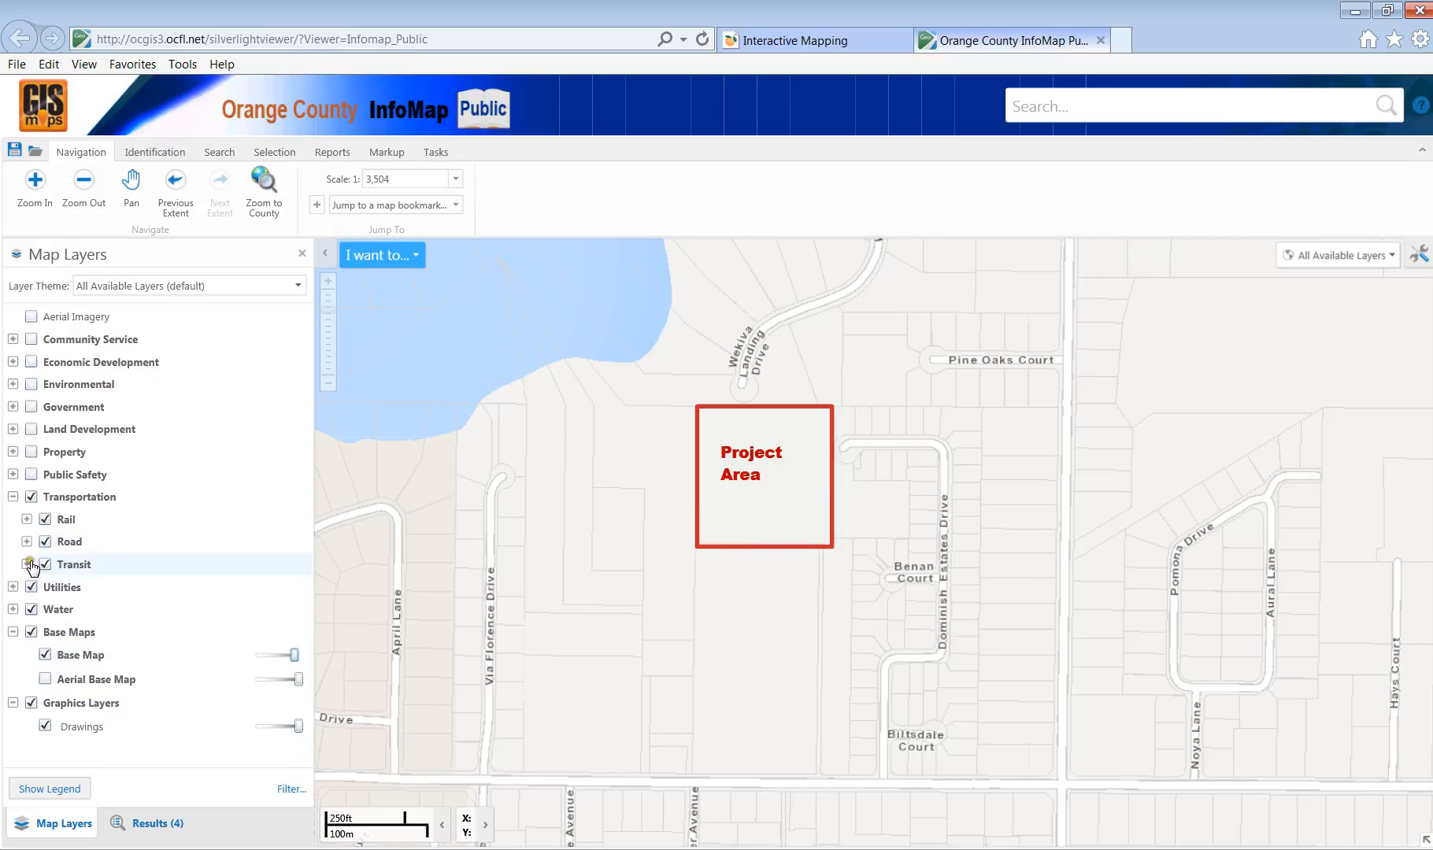
Turn on the four LYNX transit layers, then switch Transportation off and expand Utilities.
left_click(27, 565)
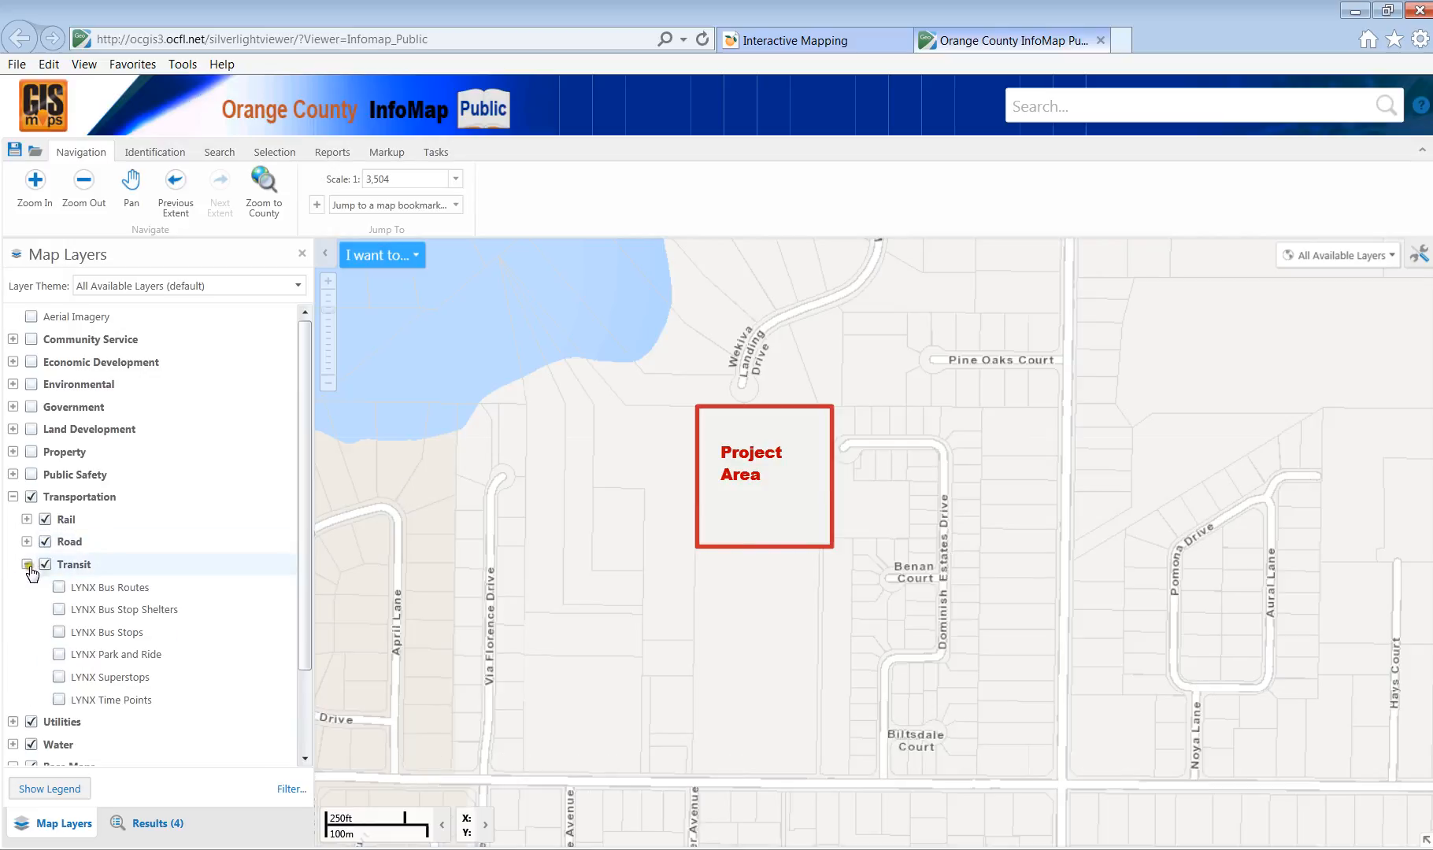
left_click(60, 633)
left_click(60, 654)
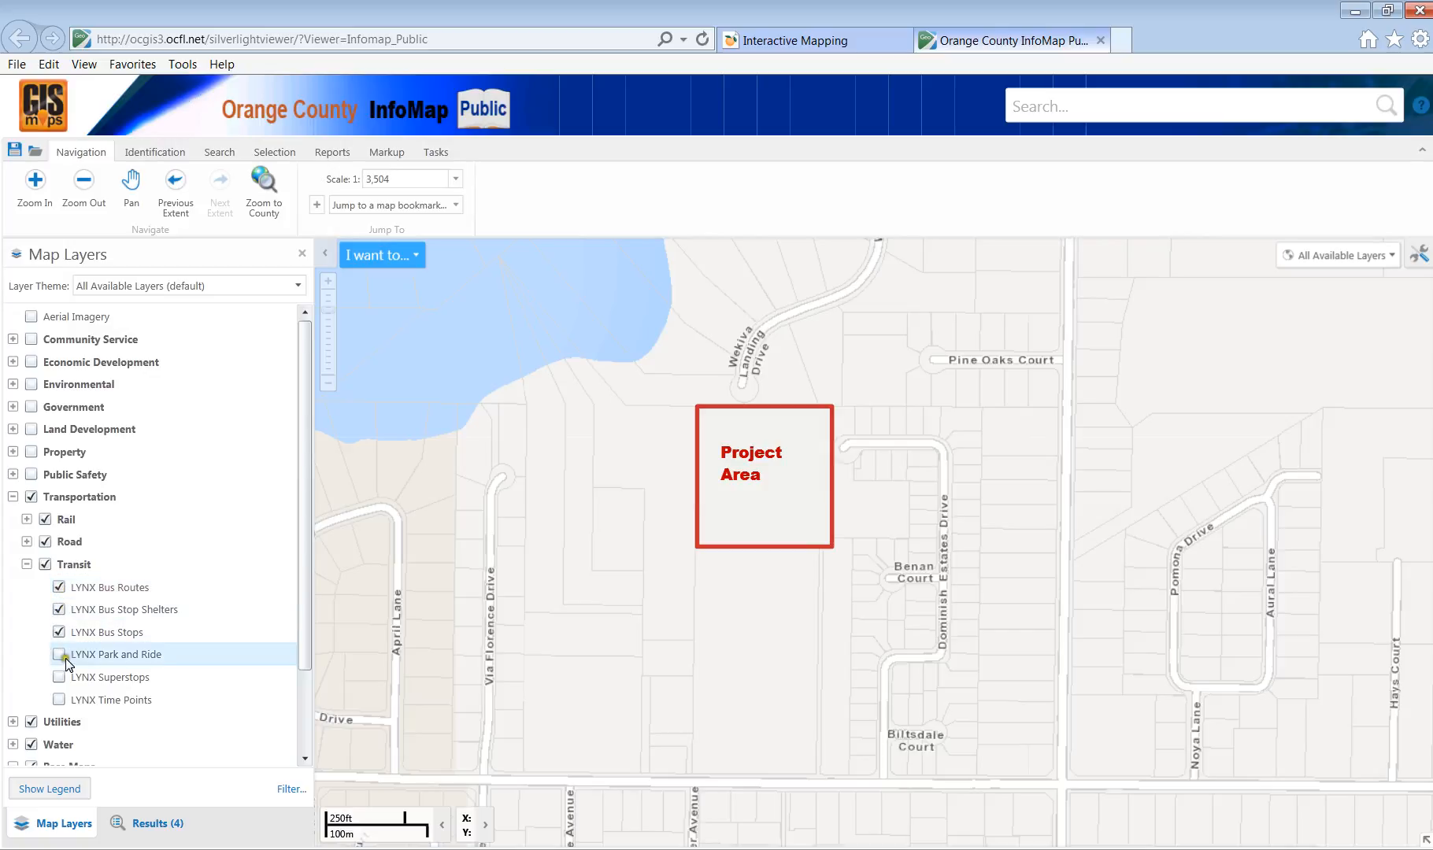
left_click(59, 677)
left_click(59, 700)
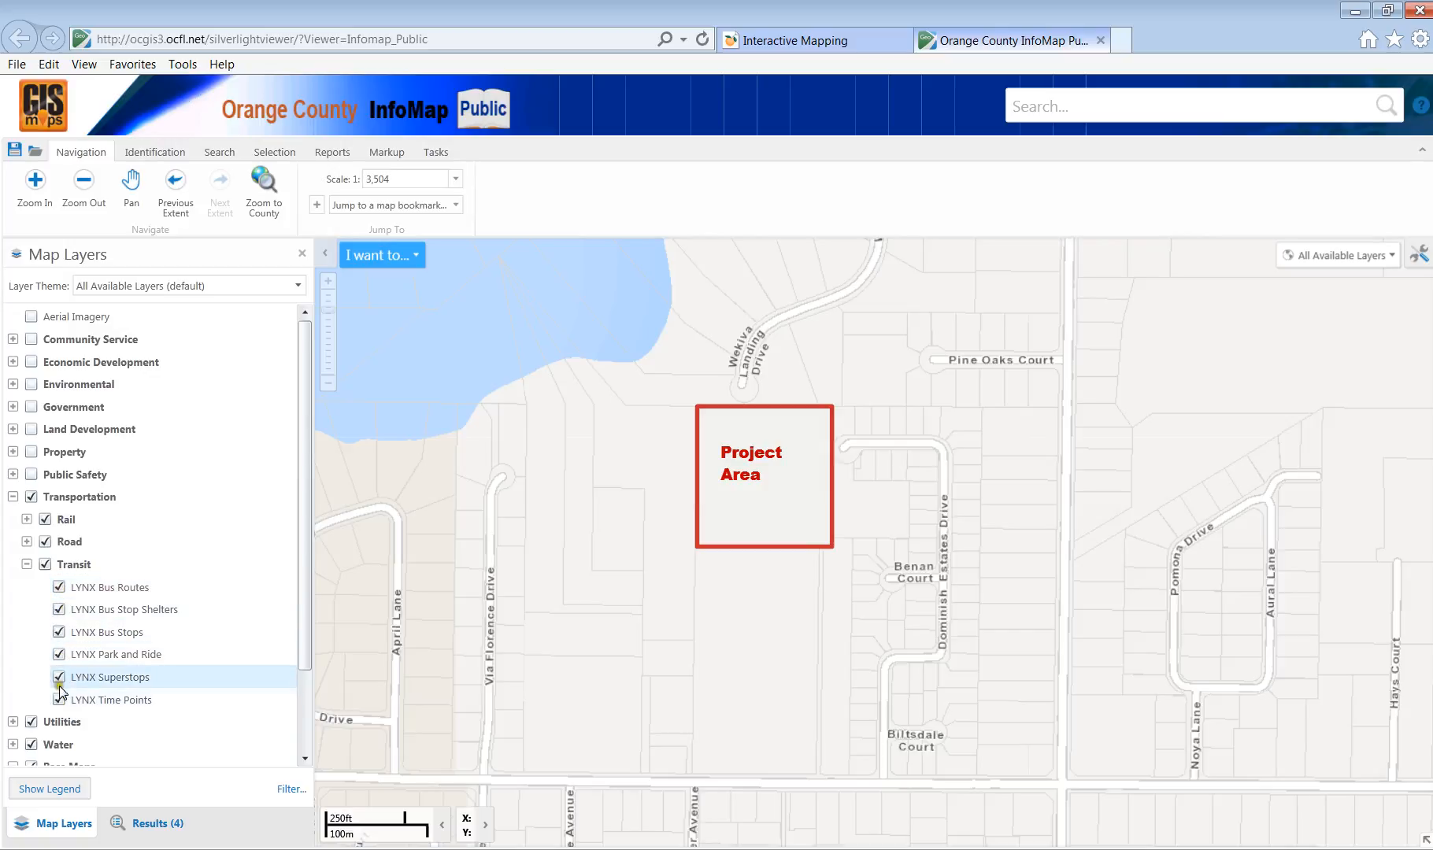
left_click(26, 565)
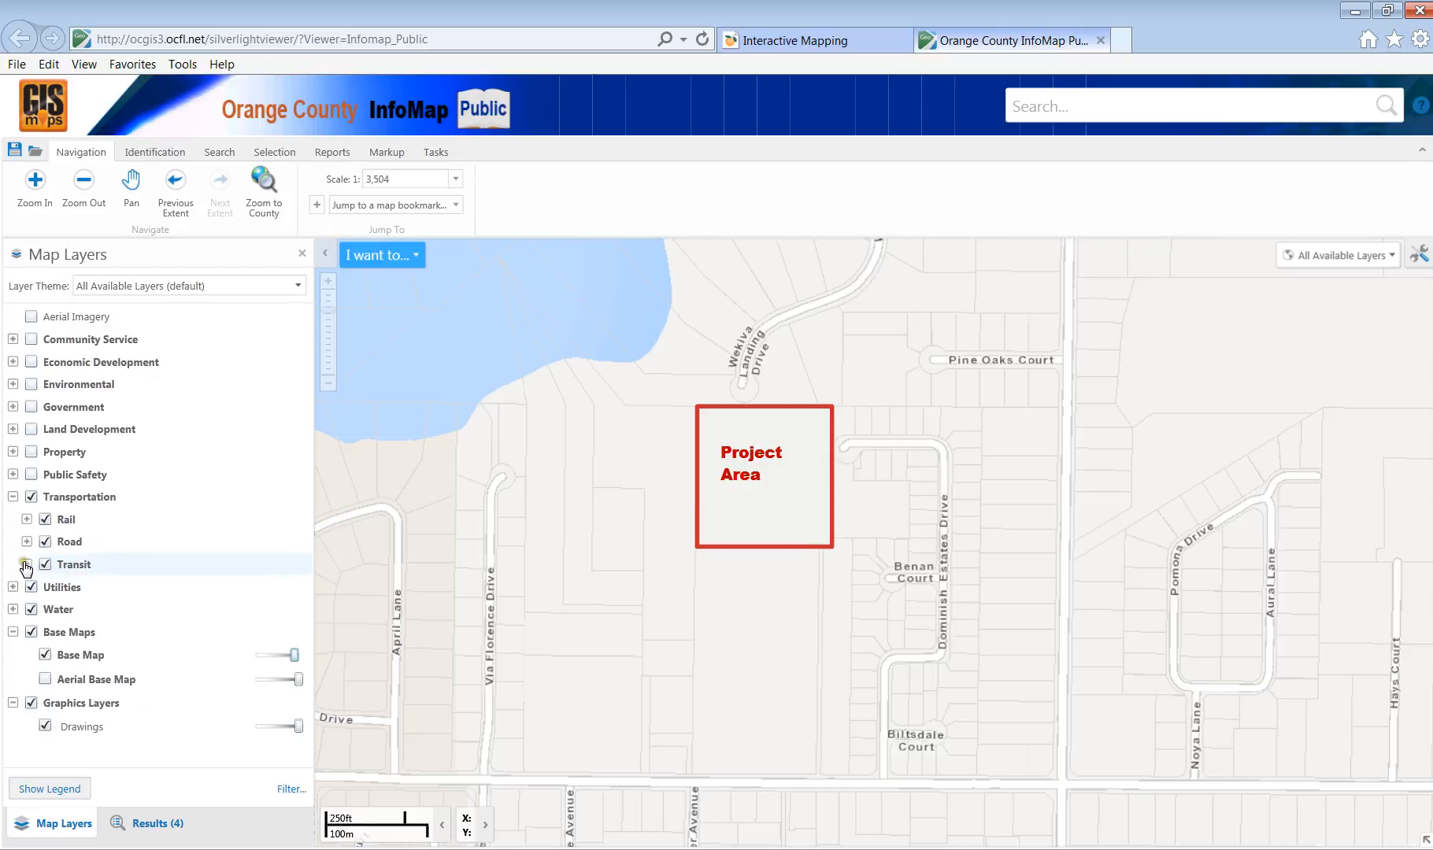
left_click(30, 497)
left_click(12, 497)
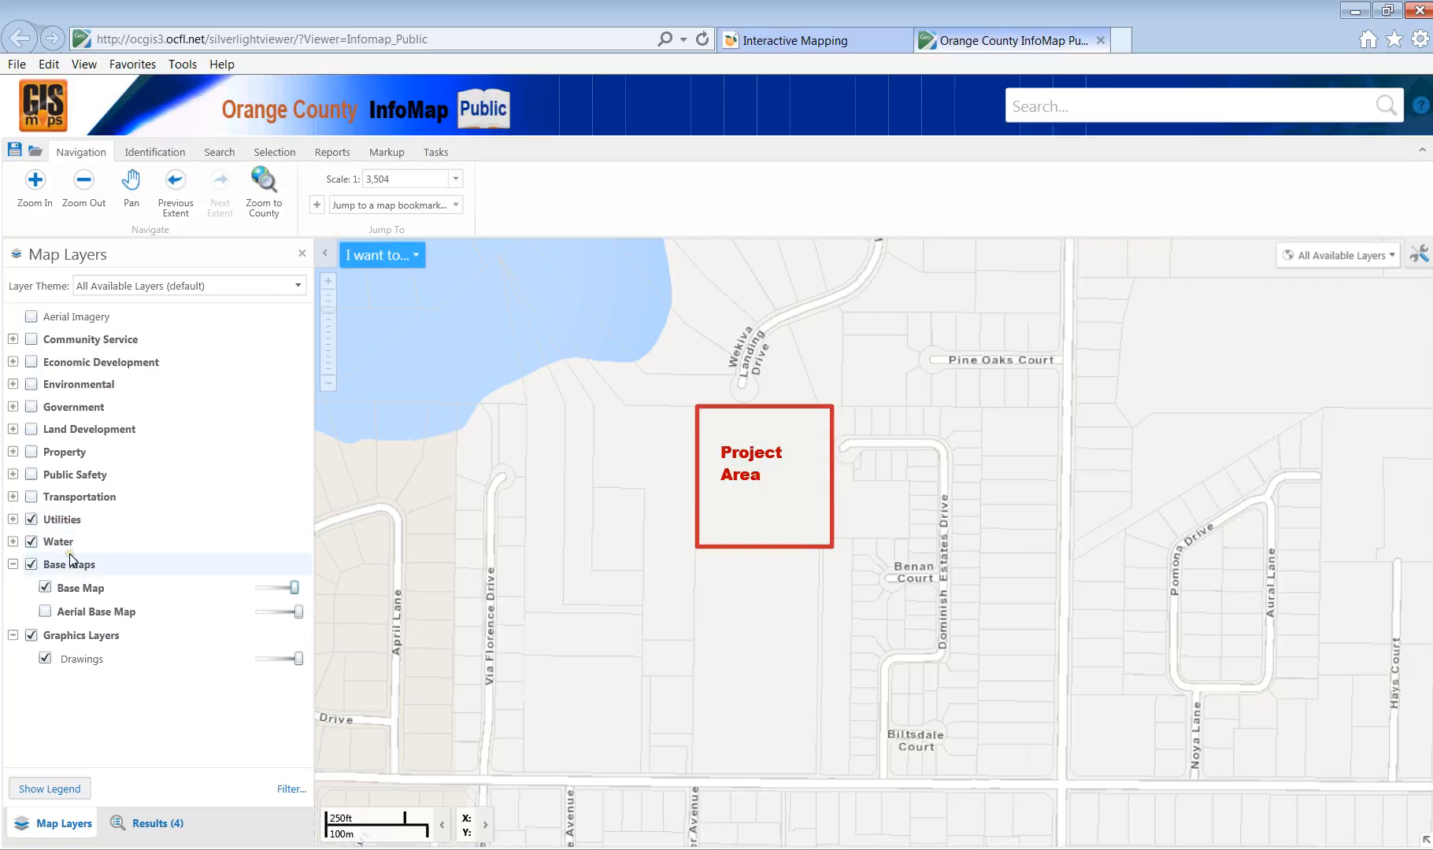
left_click(13, 519)
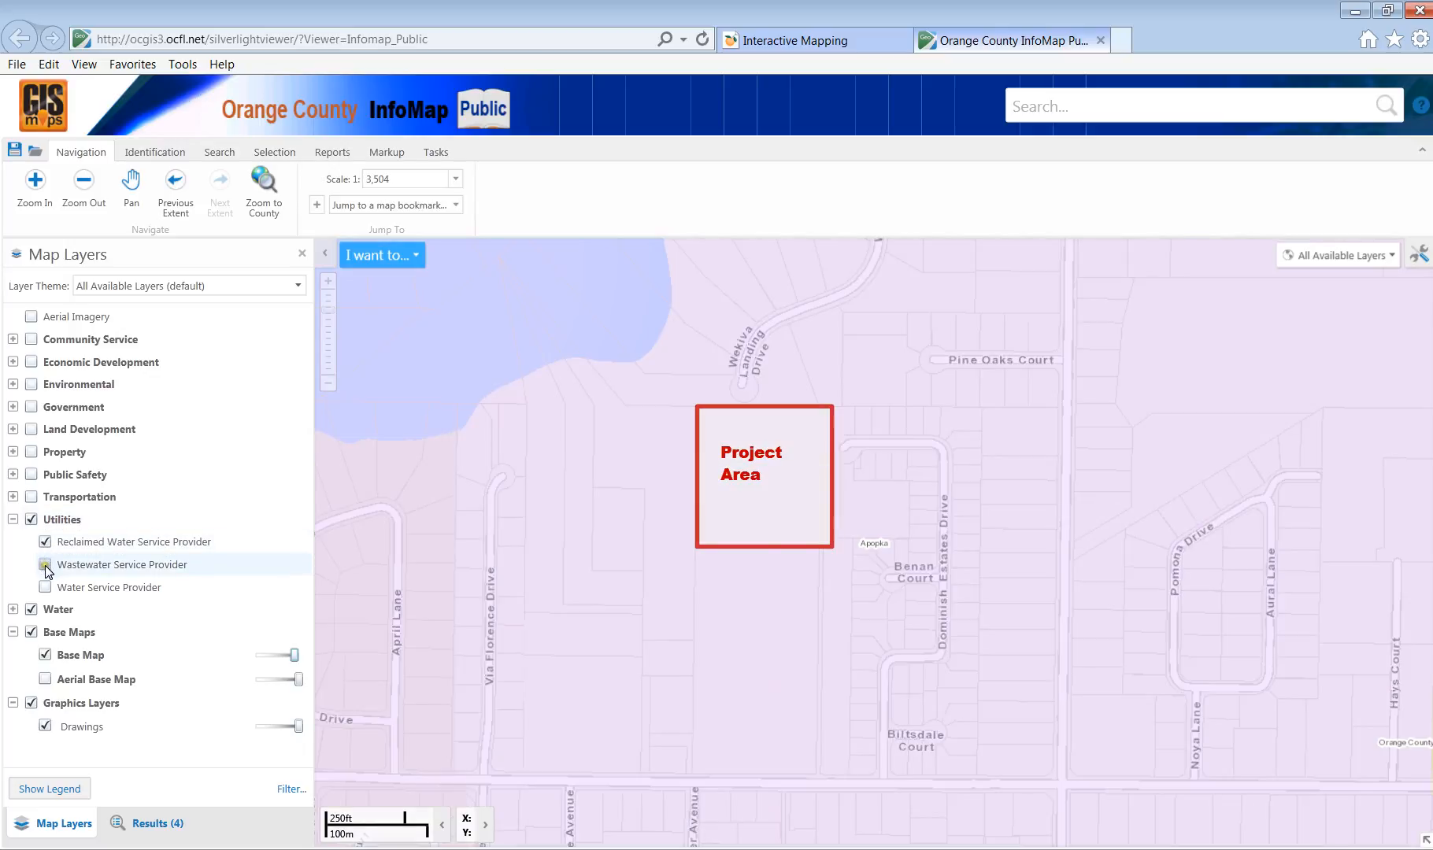
Show the Wastewater and Water Service Provider areas and identify Apopka as the Project Area's provider.
left_click(45, 565)
left_click(45, 588)
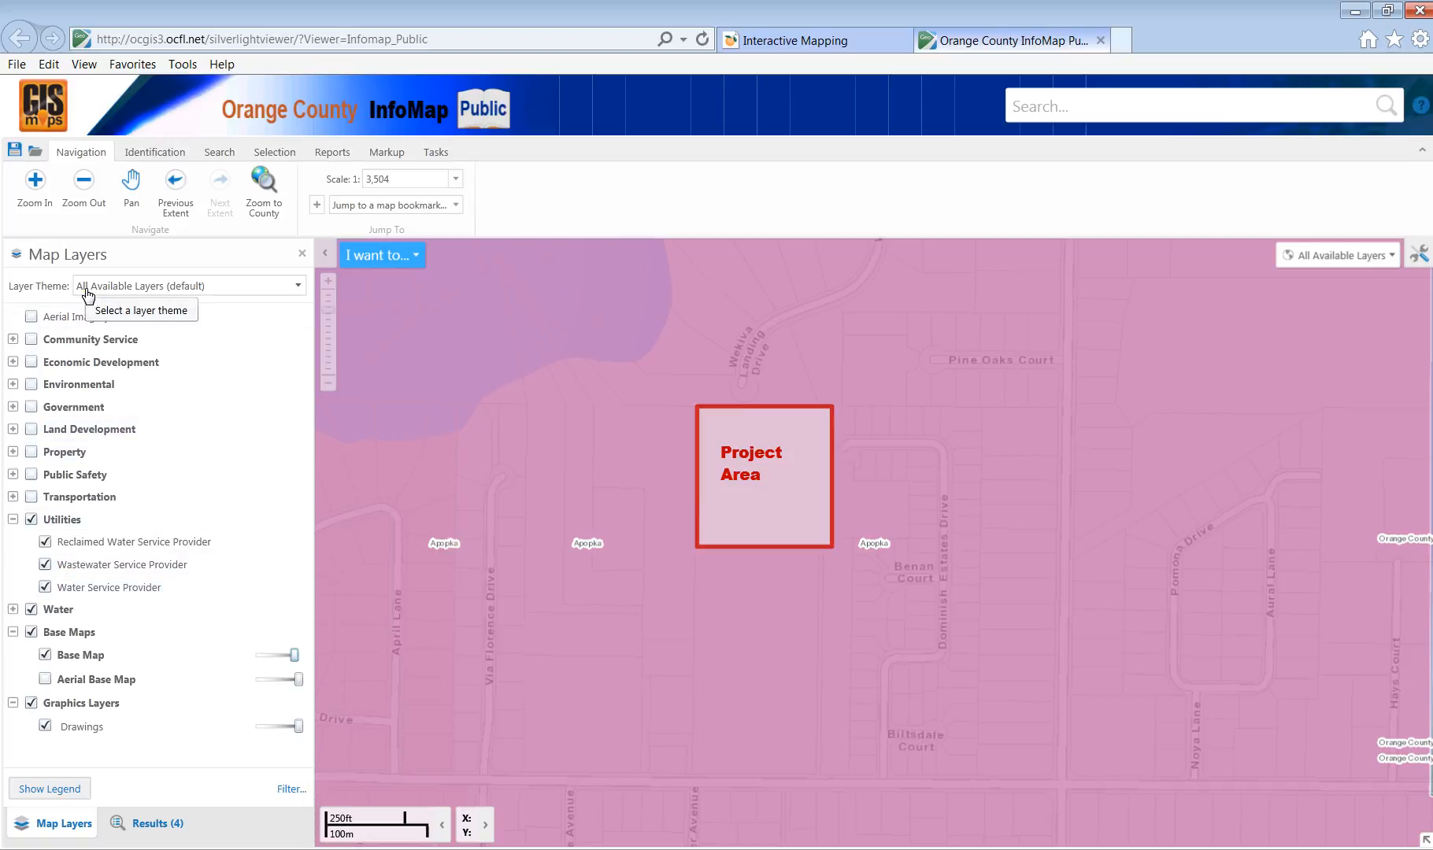
left_click(141, 152)
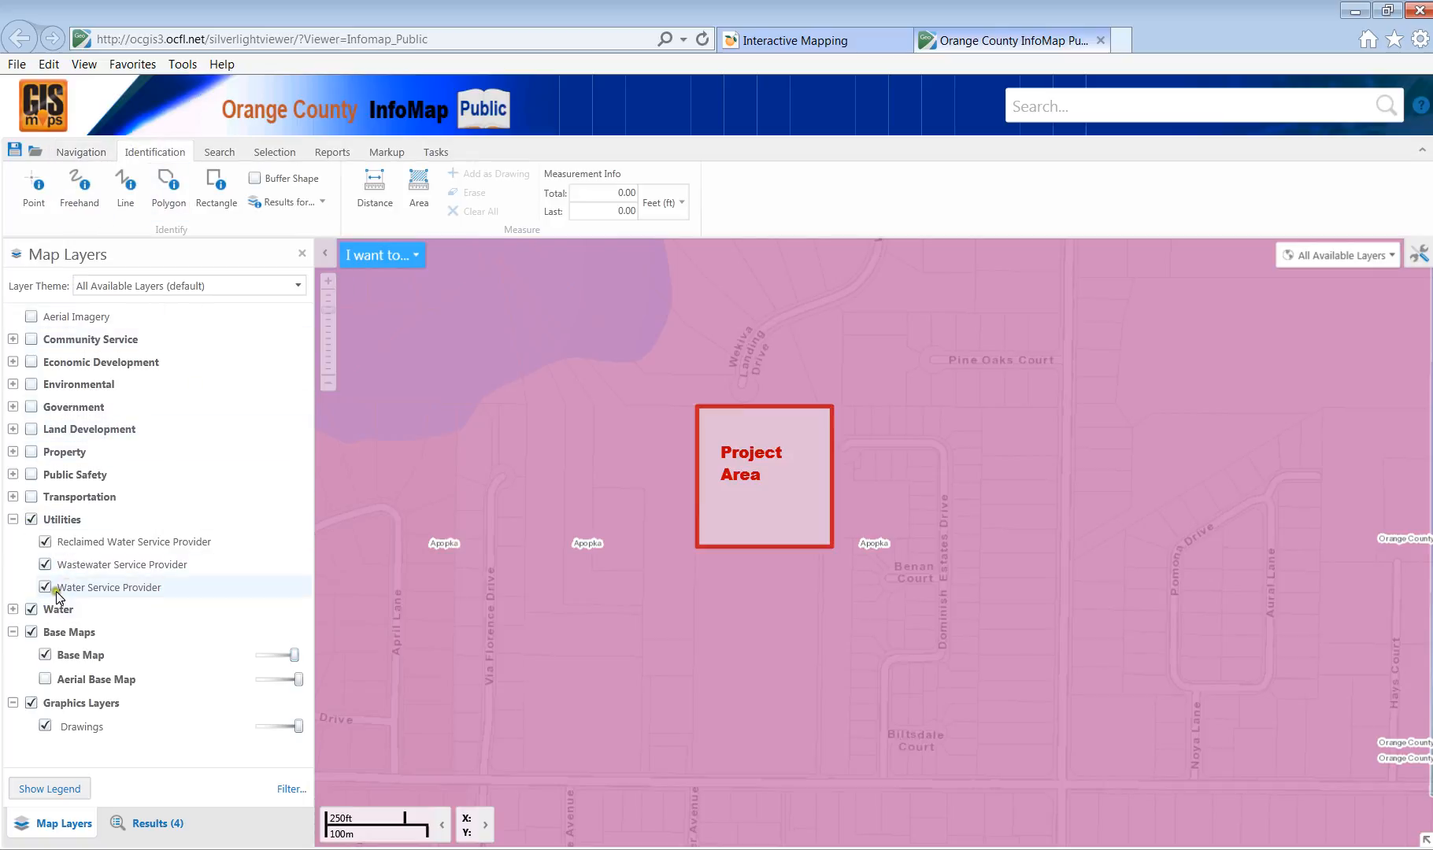
left_click(35, 185)
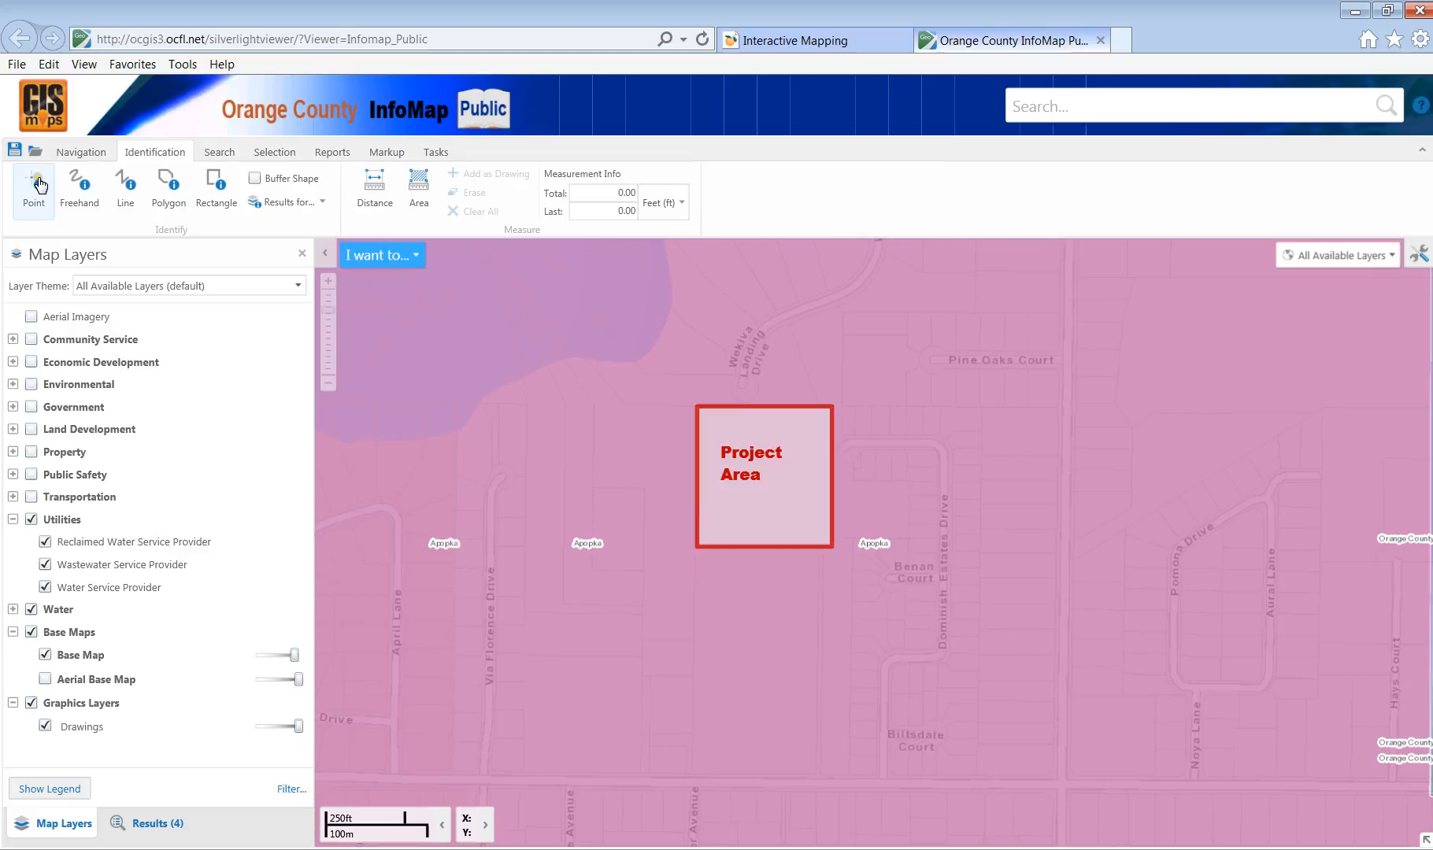
left_click(772, 504)
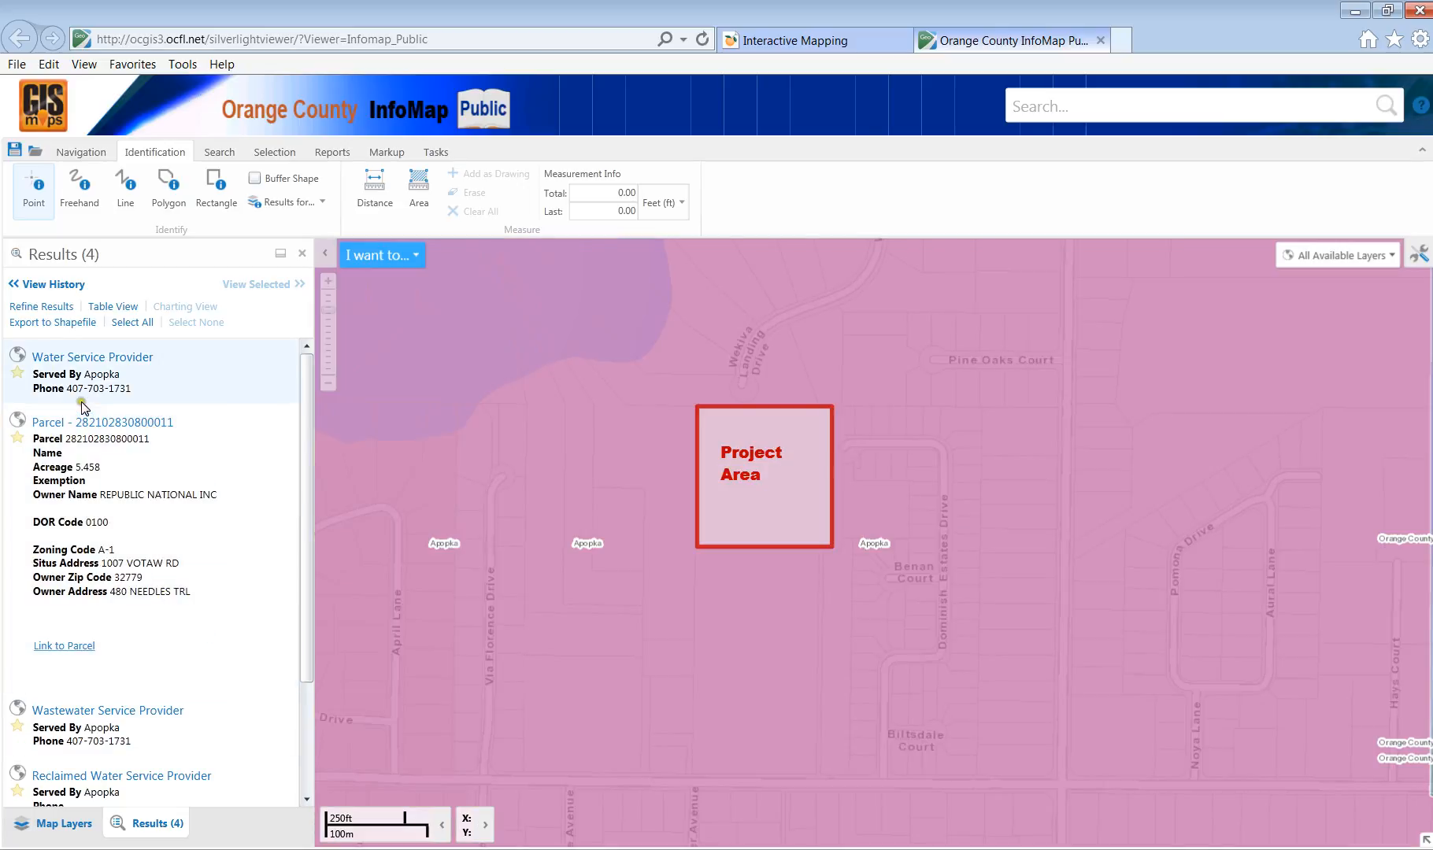
scroll(138, 529, "down", 1)
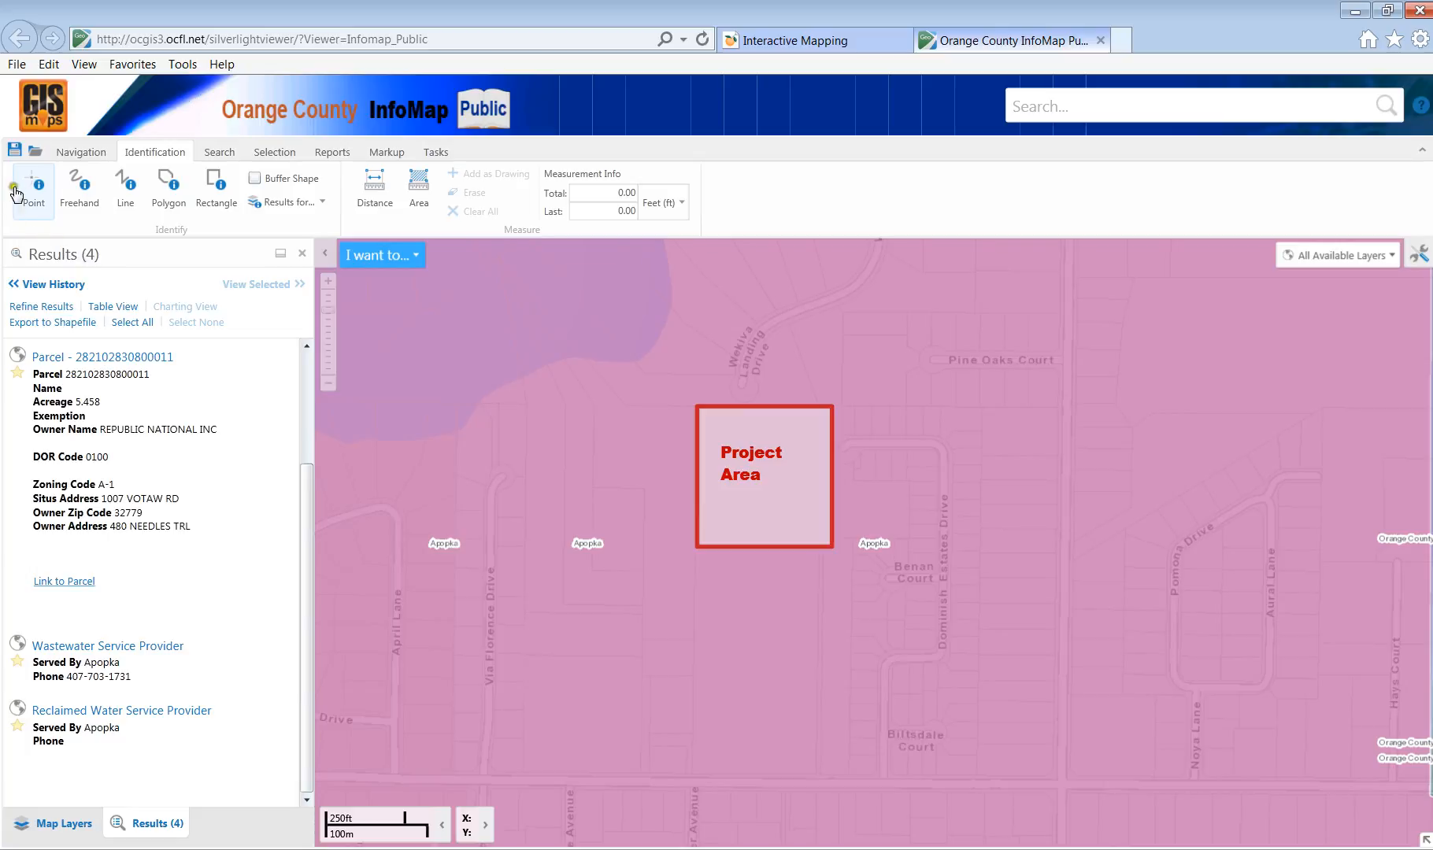
left_click(70, 823)
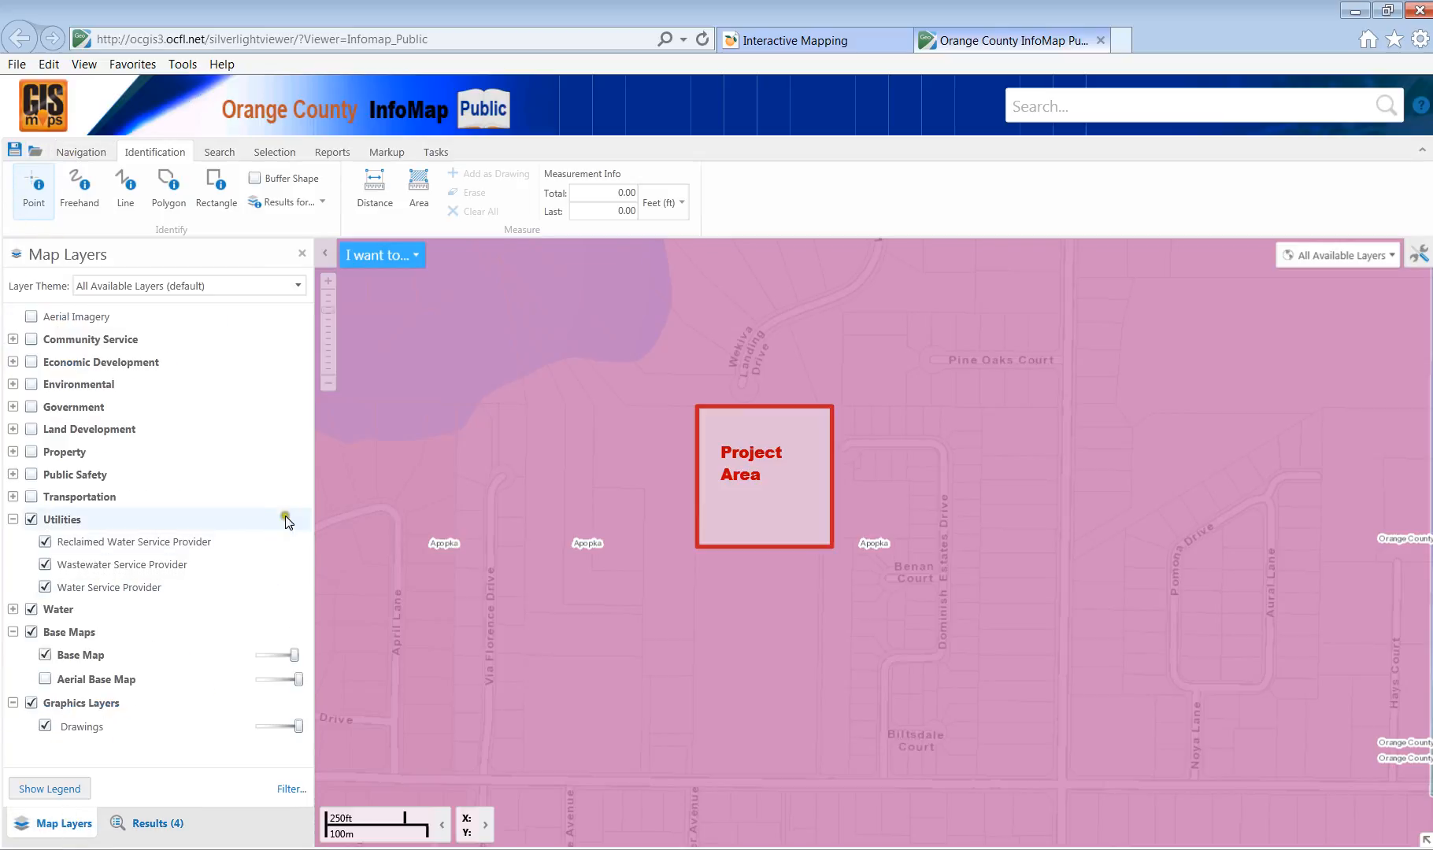
Swap Utilities for FEMA Flood Zones and Major Drainage Basins; identify the Project Area in Wekiva River Drainage Basin.
left_click(31, 519)
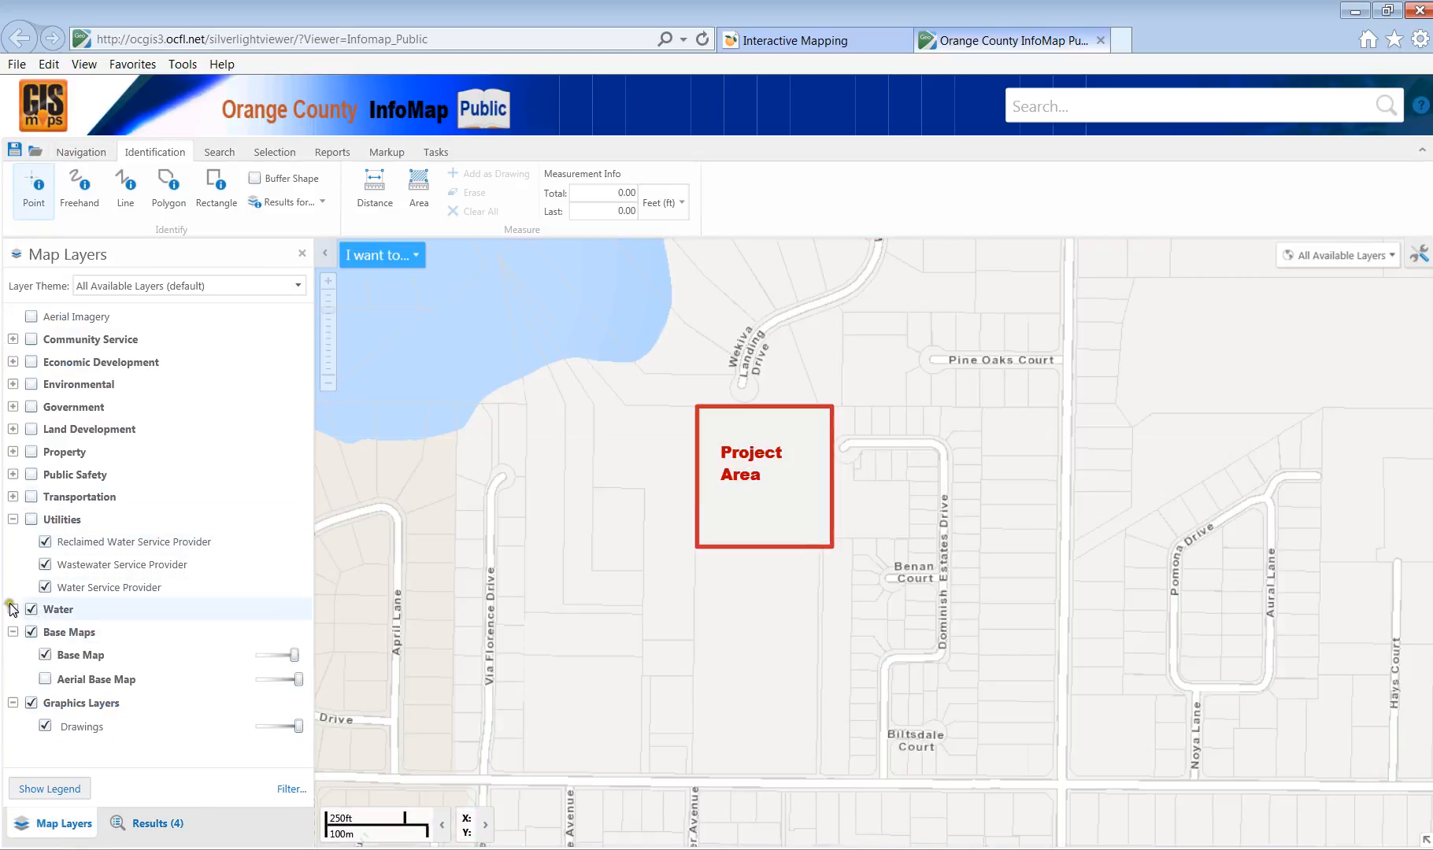
left_click(12, 609)
left_click(44, 630)
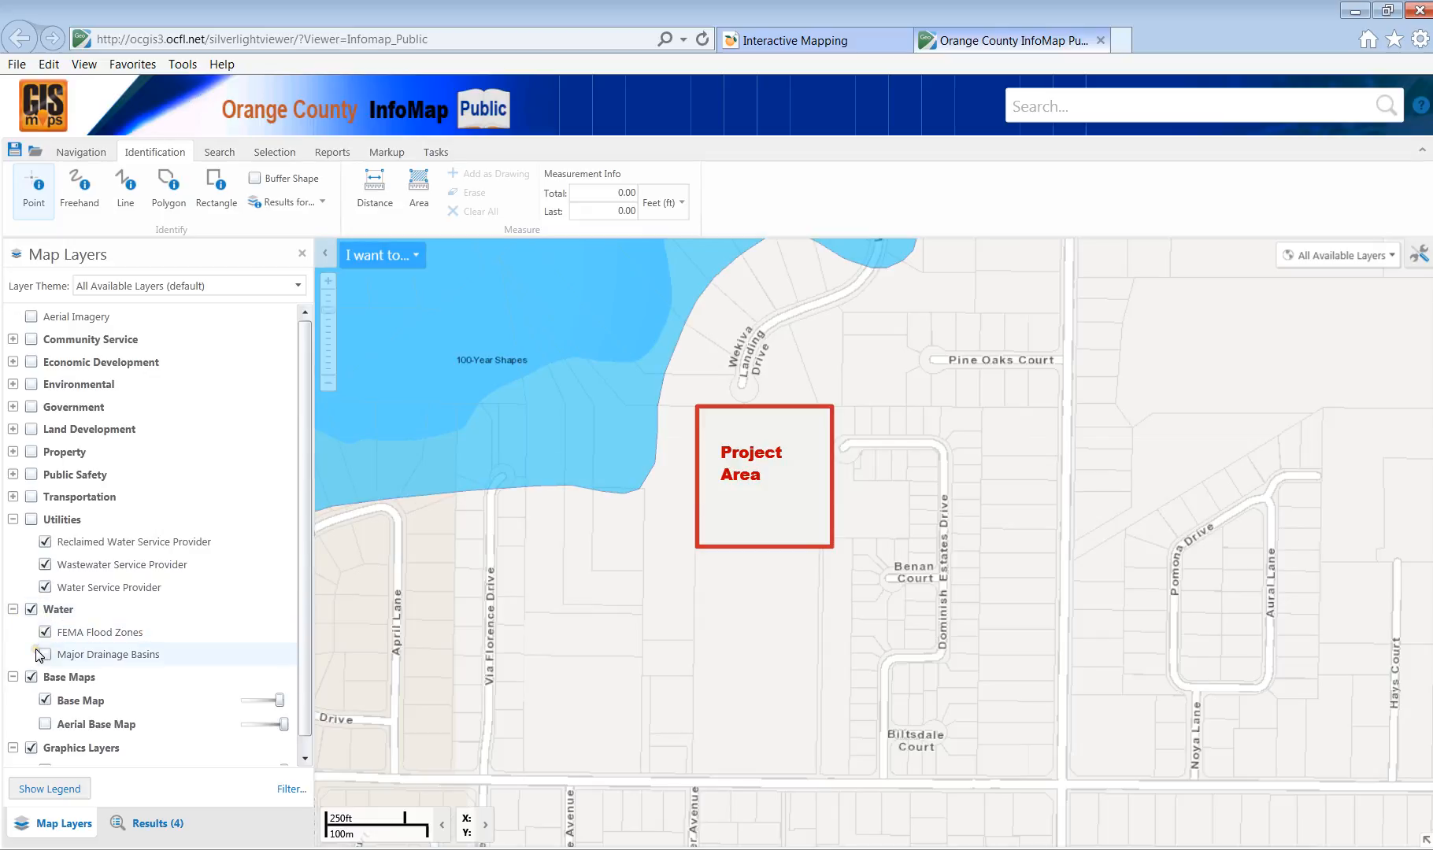
left_click(44, 654)
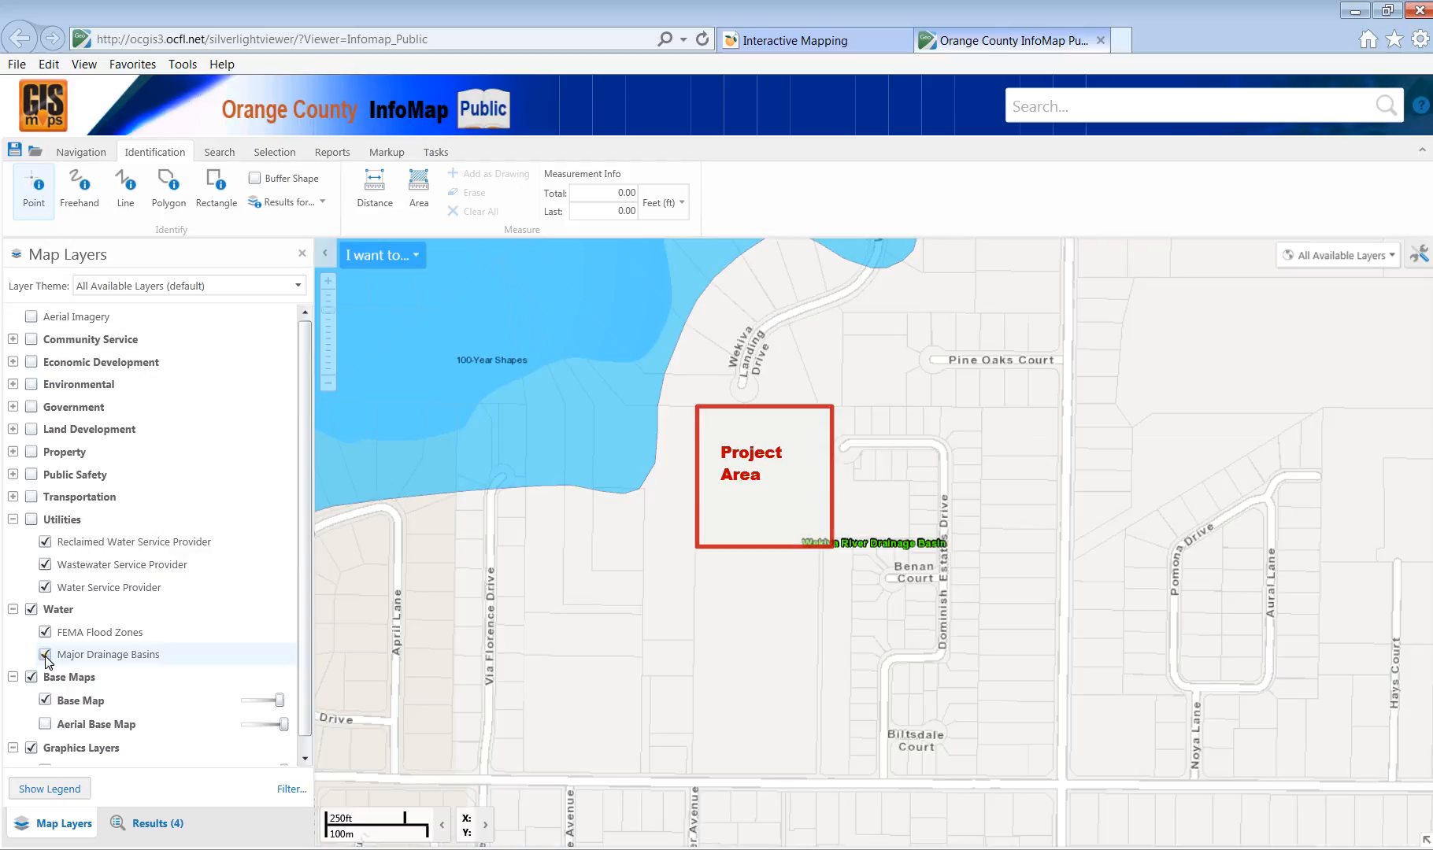
left_click(44, 654)
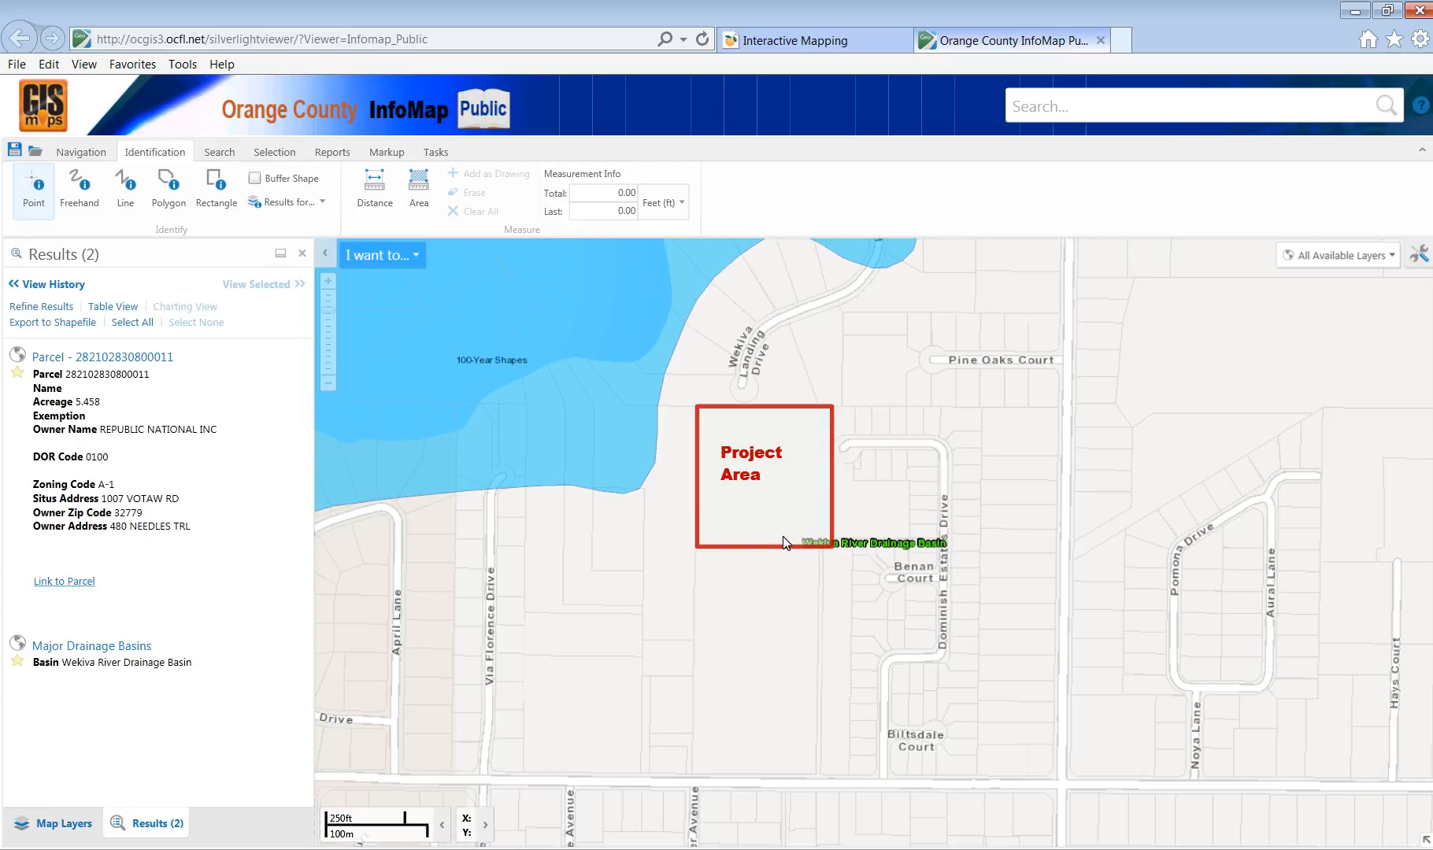
left_click(719, 409)
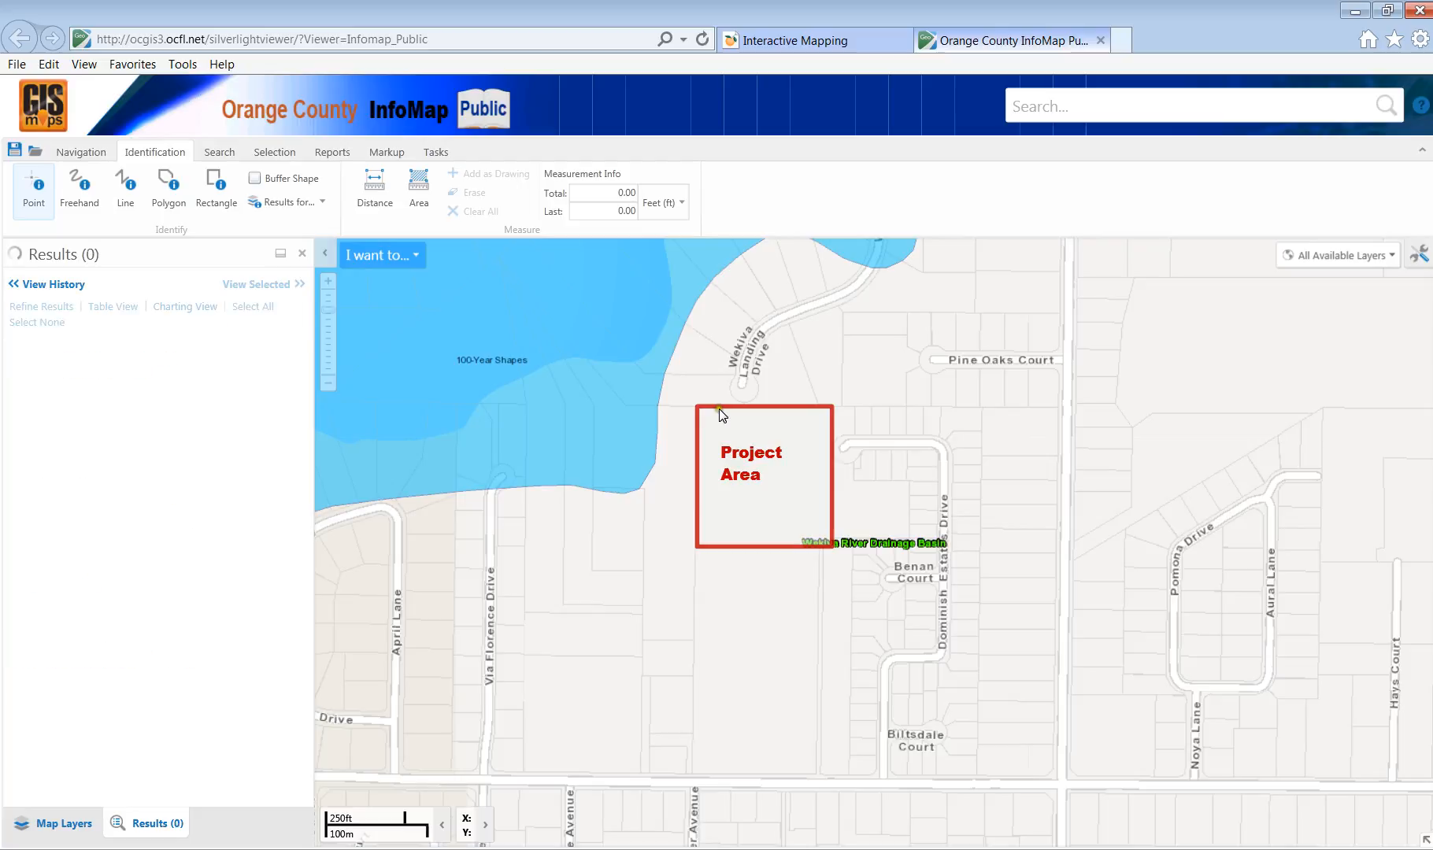
Browse the Selection, Search and Identify toolsets.
left_click(275, 152)
left_click(220, 153)
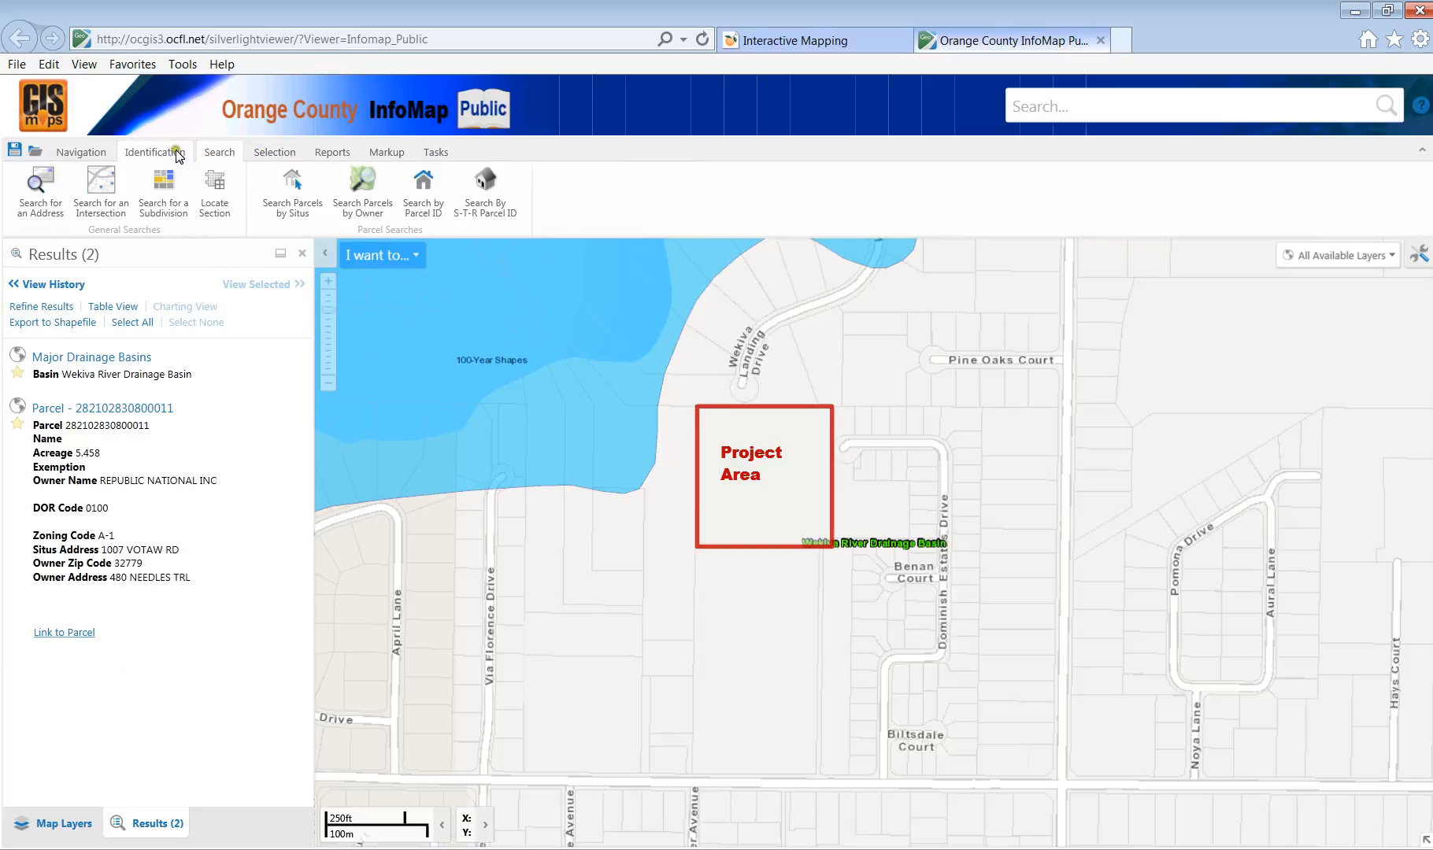
left_click(178, 154)
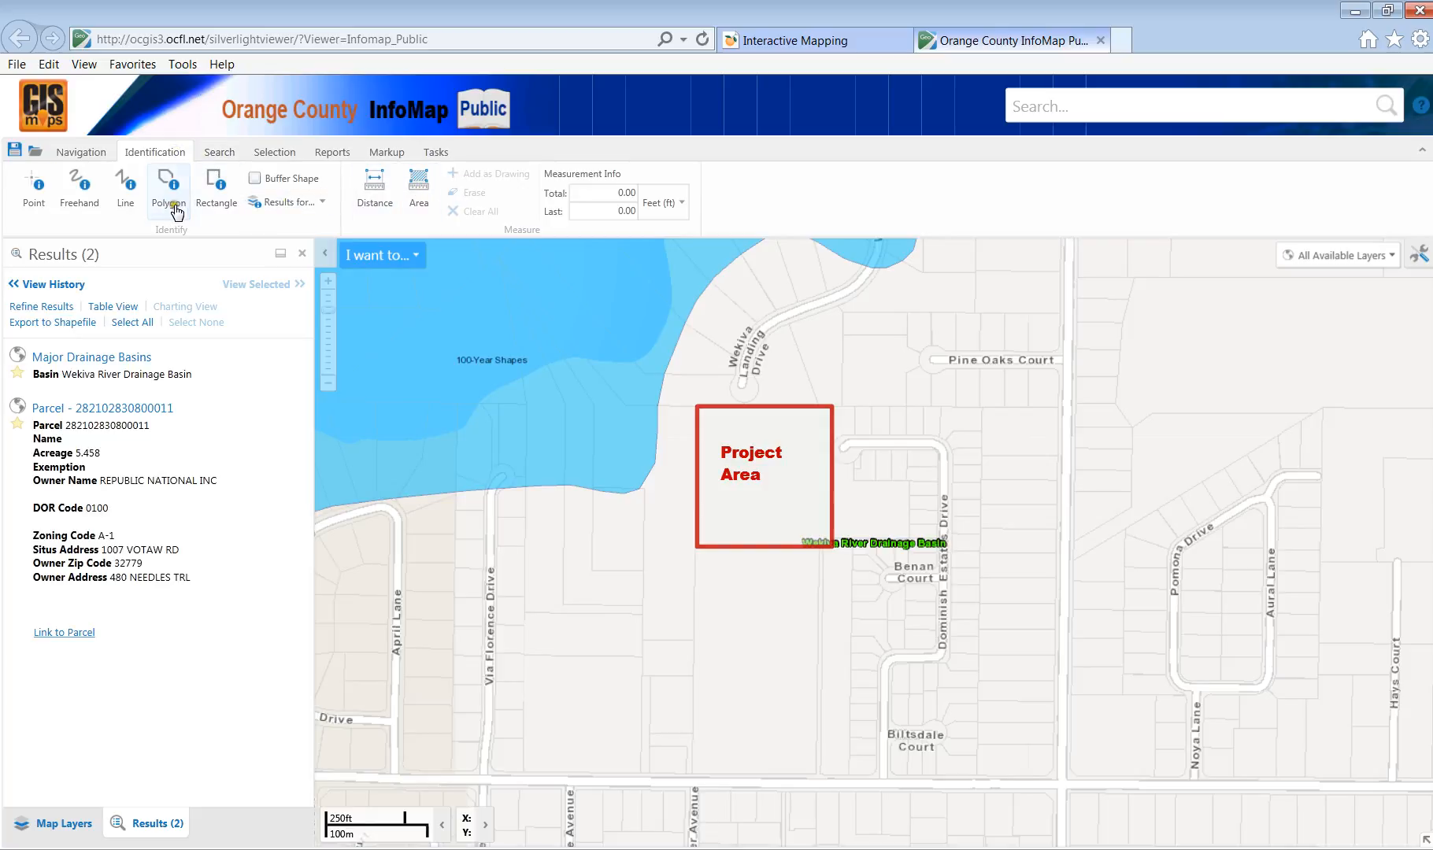
left_click(275, 154)
left_click(219, 158)
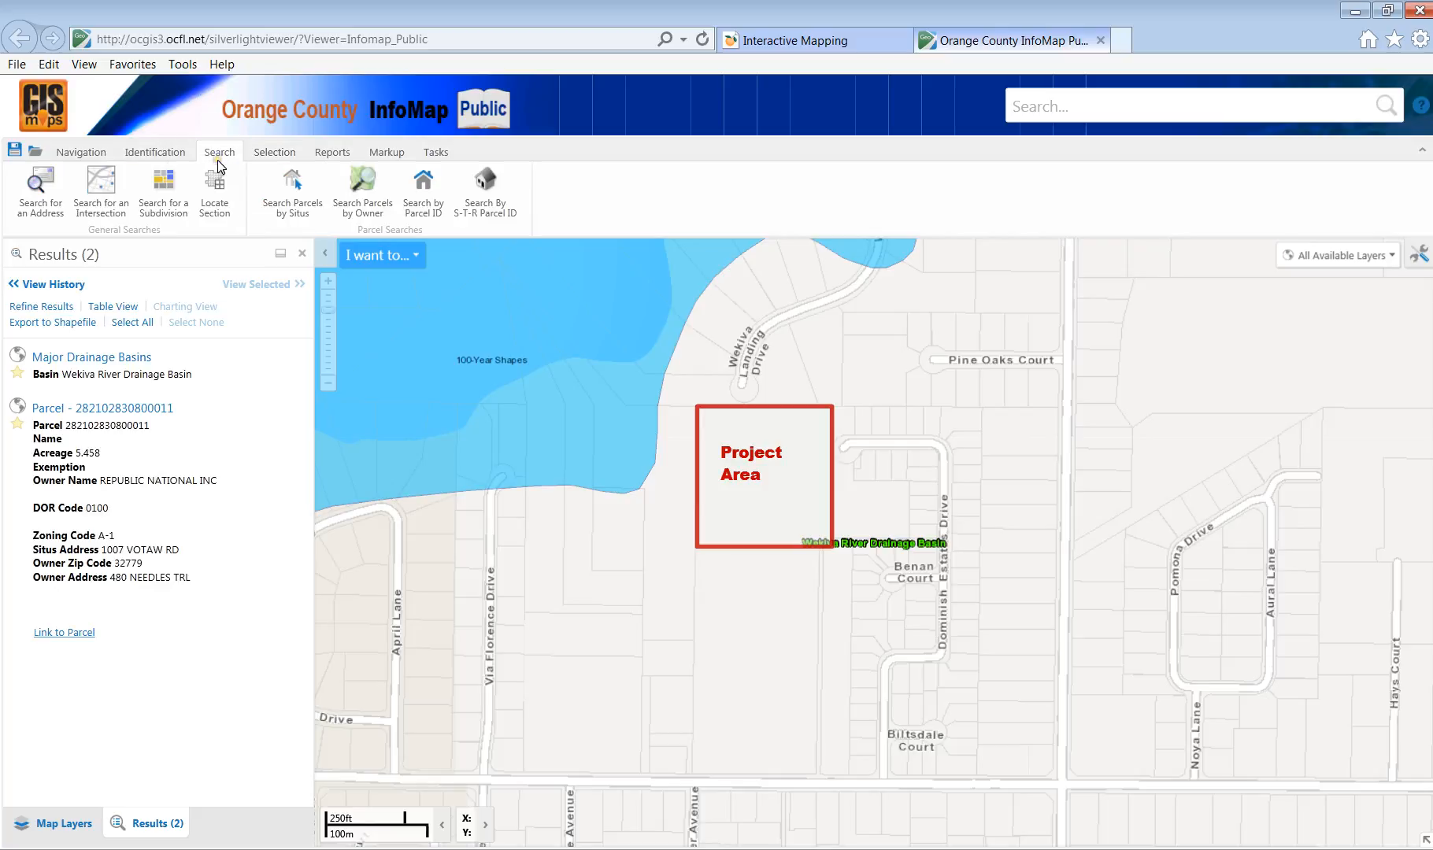
left_click(160, 153)
Lower the Project Area rectangle's fill opacity, finish editing, and collapse the Utilities group in the layer list.
left_click(382, 152)
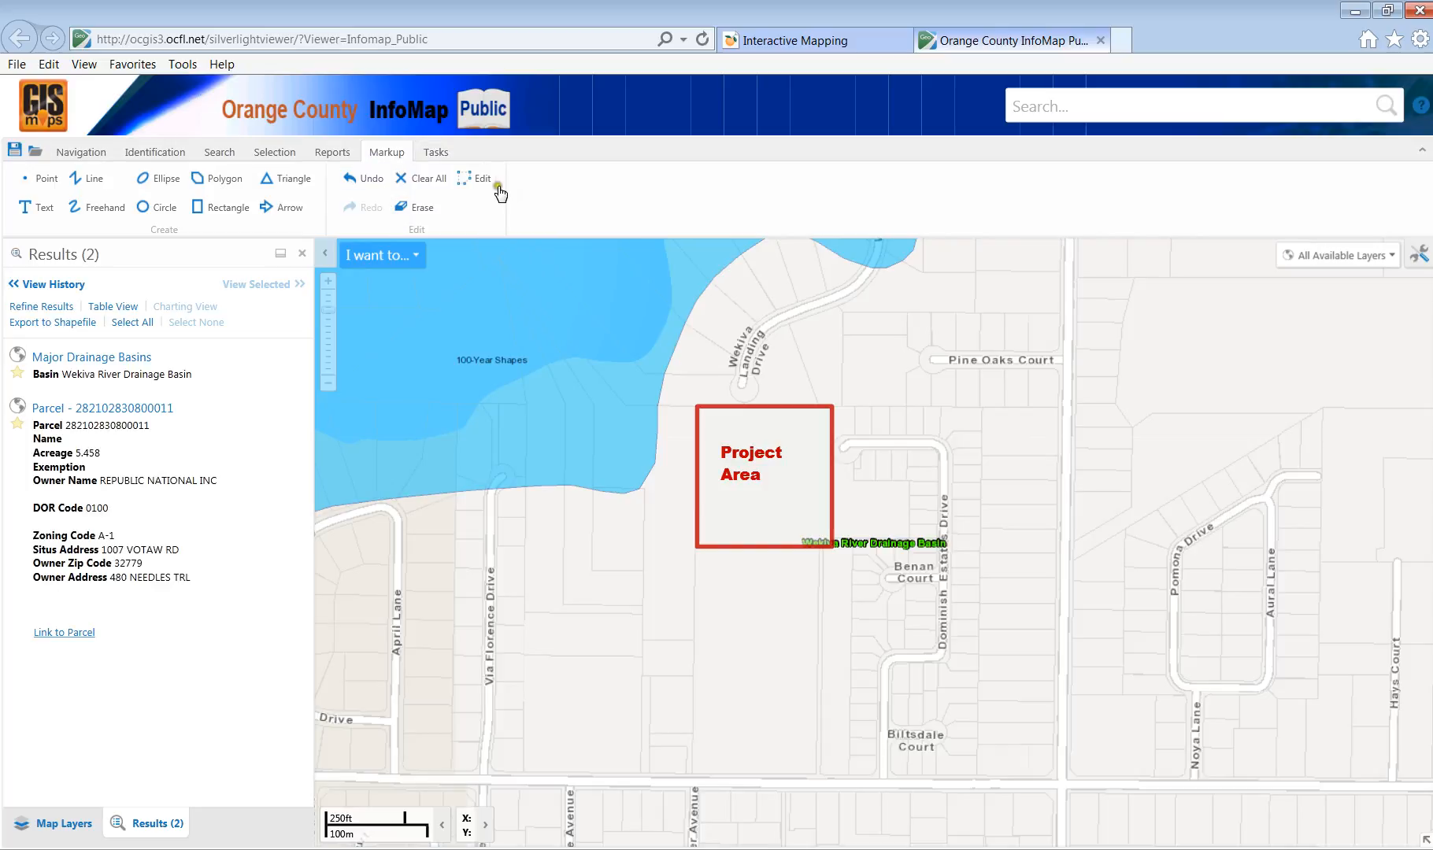
left_click(471, 180)
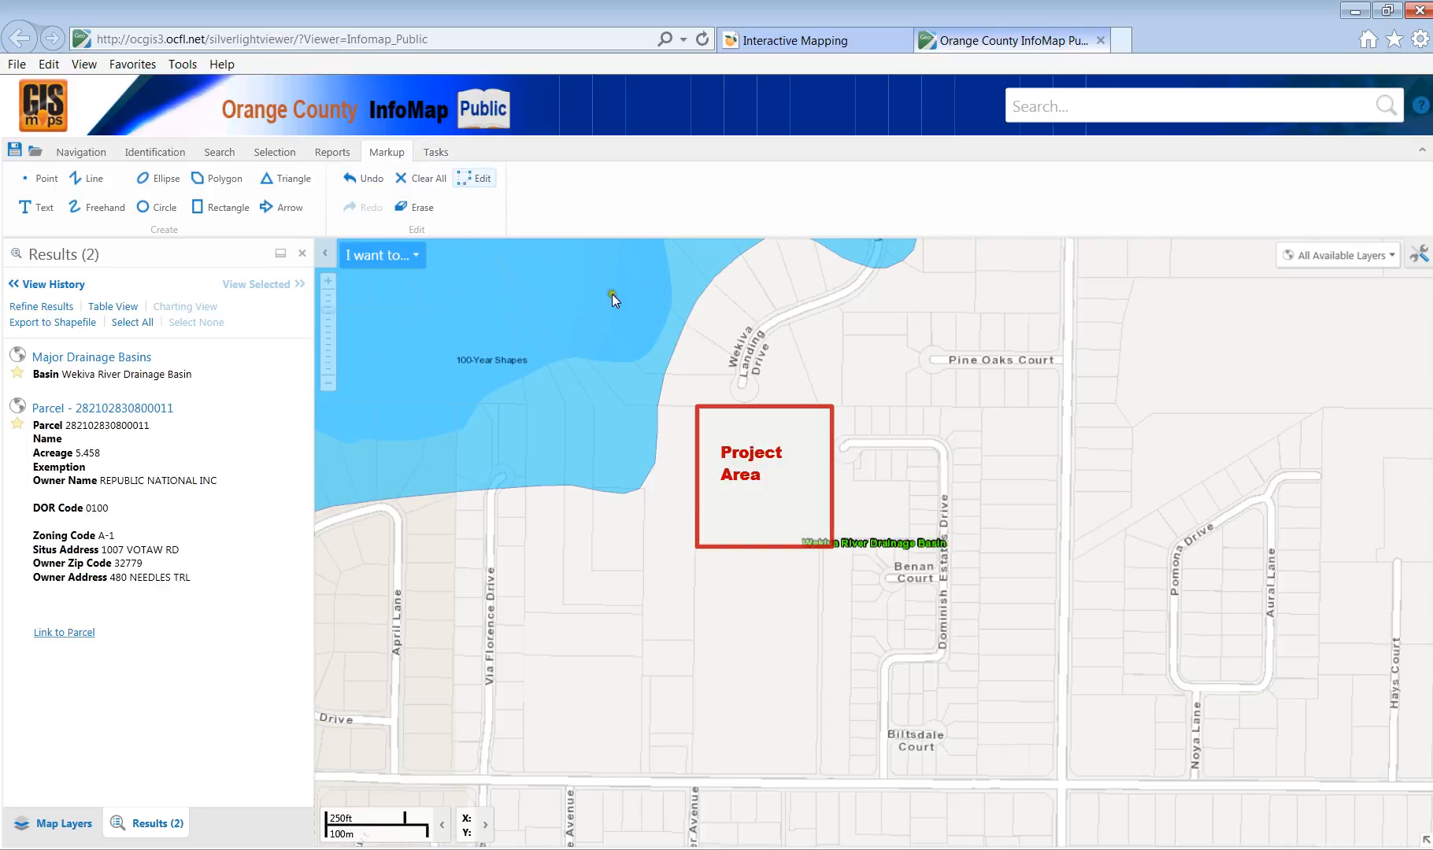
left_click(831, 429)
left_click_drag(428, 207, 402, 209)
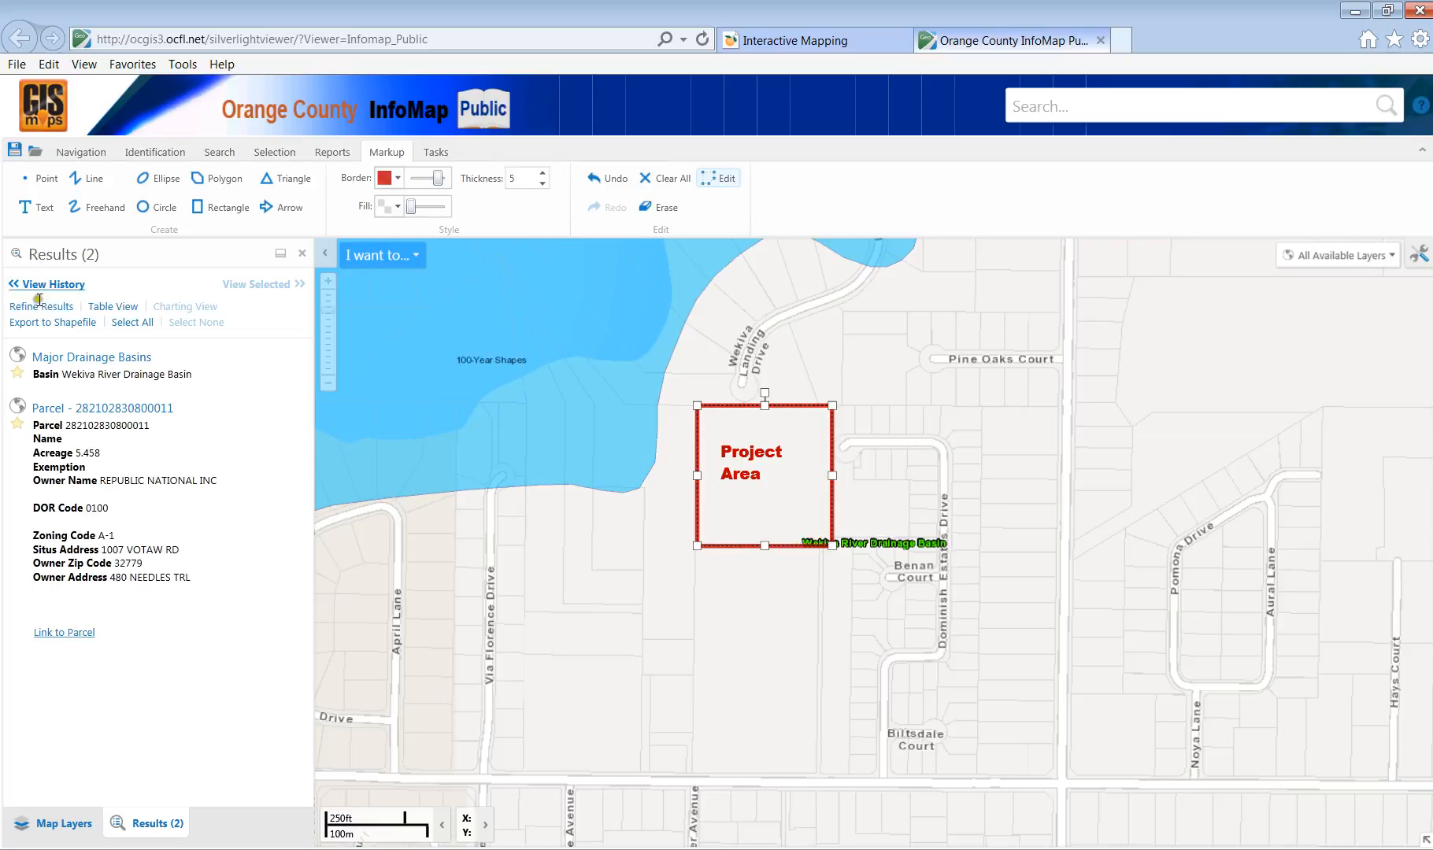
left_click(41, 825)
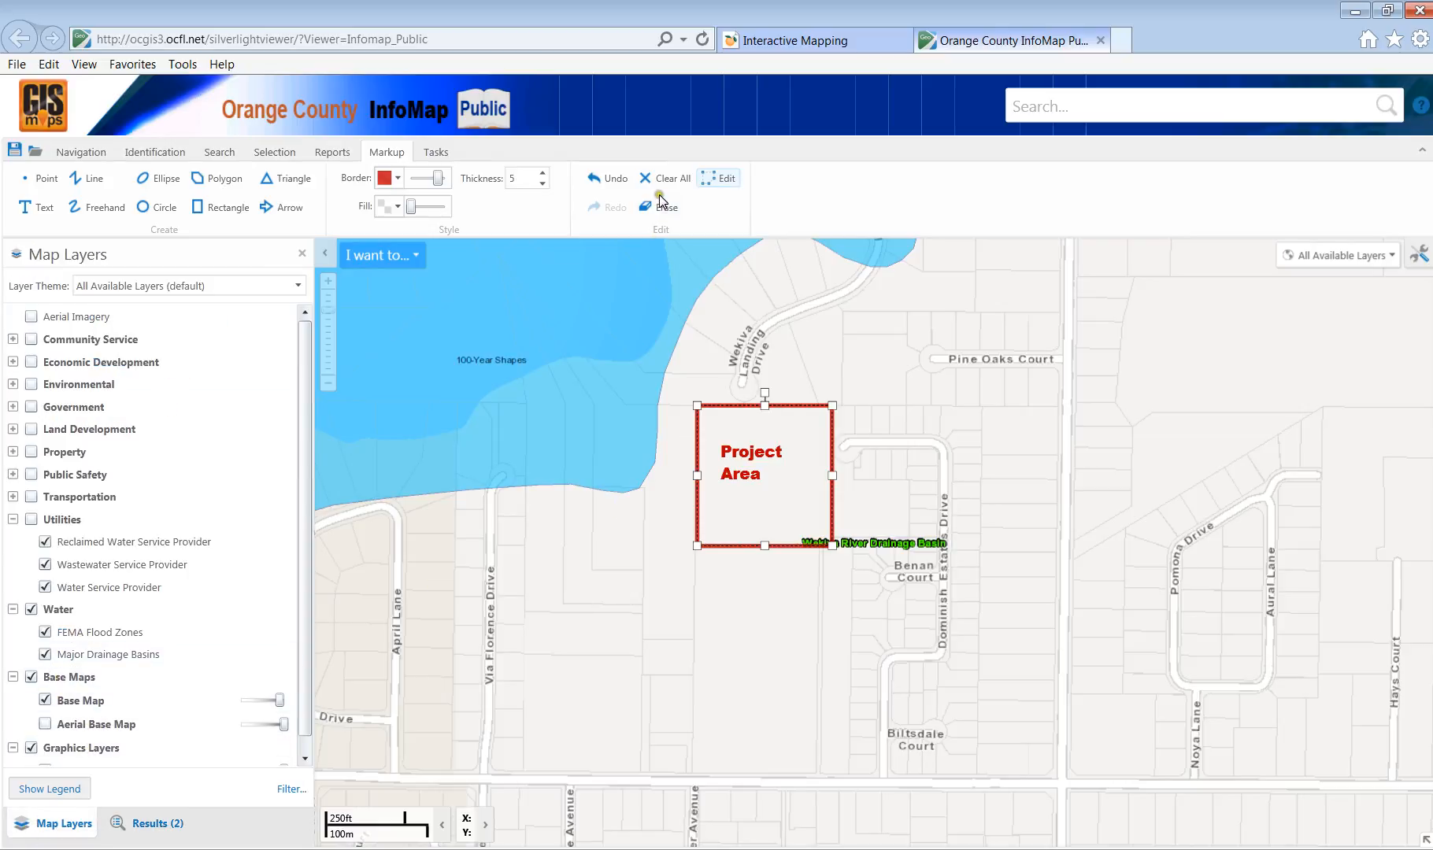
left_click(715, 179)
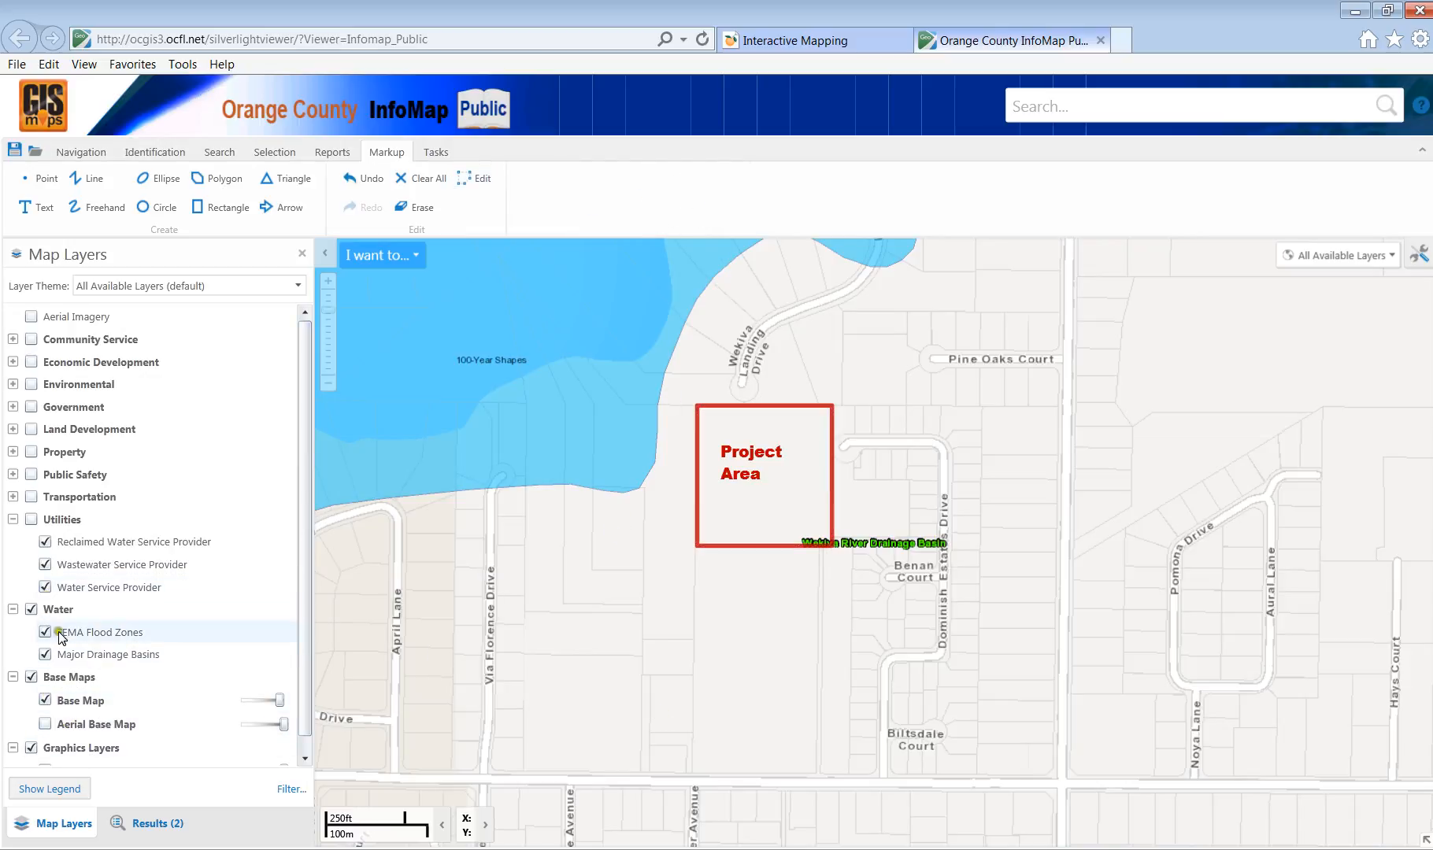
left_click(13, 520)
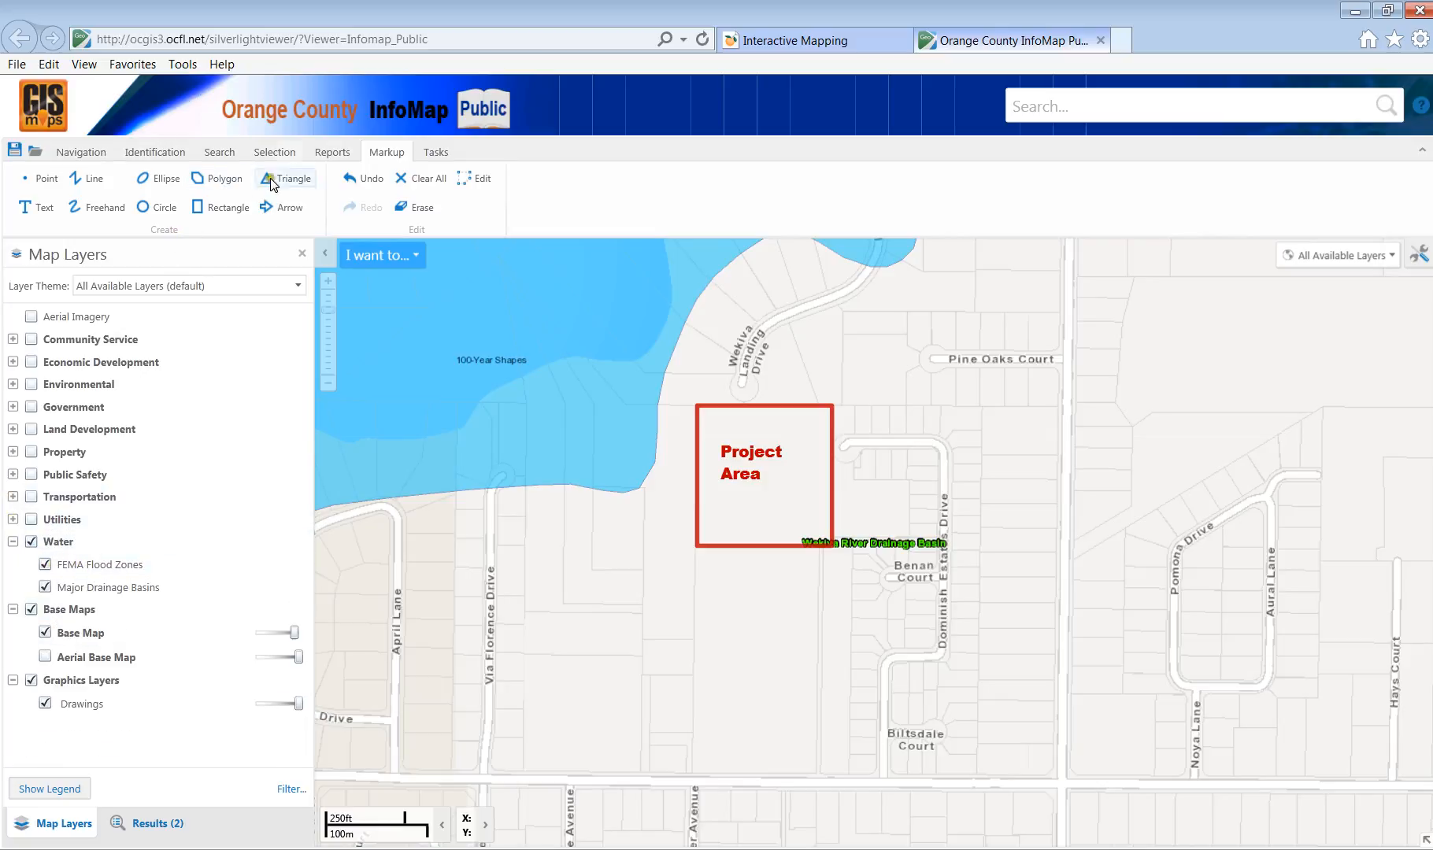
Print the map to PDF titled 'Orange County InfoMap Floodplain Map' and open the file.
left_click(441, 155)
left_click(38, 189)
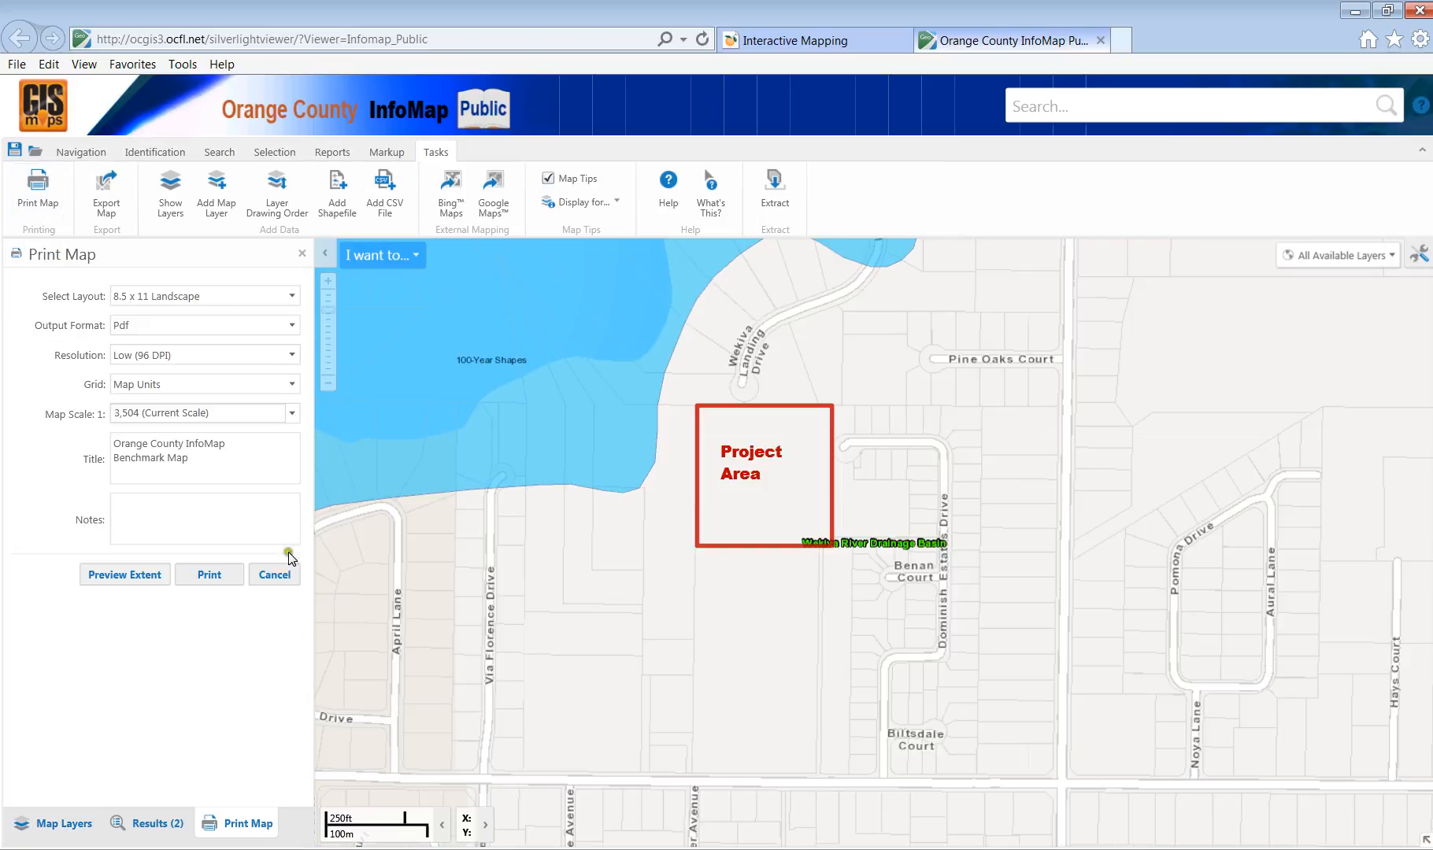
double_click(141, 466)
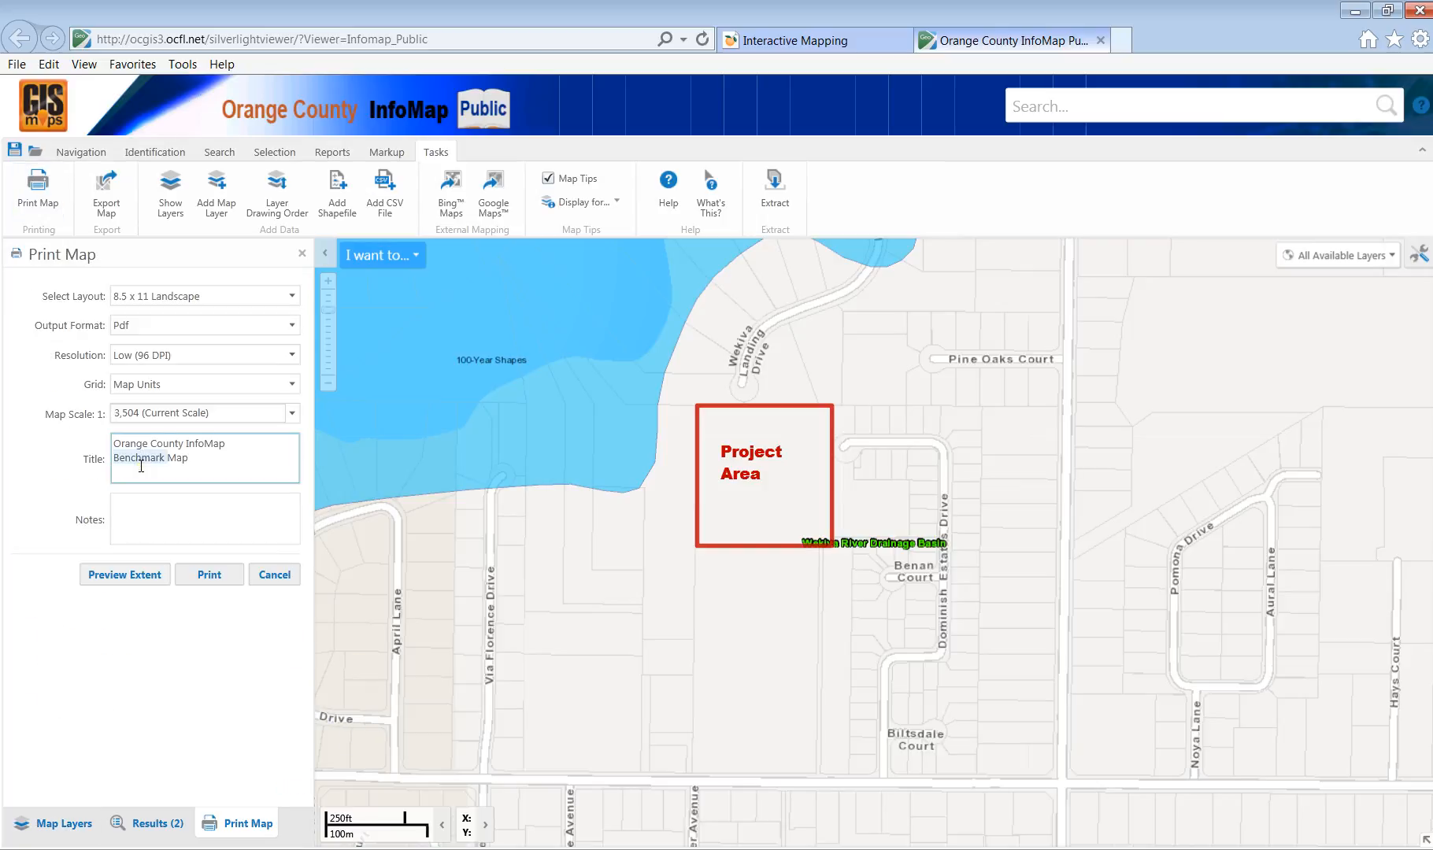
type("Floodplain")
left_click(204, 575)
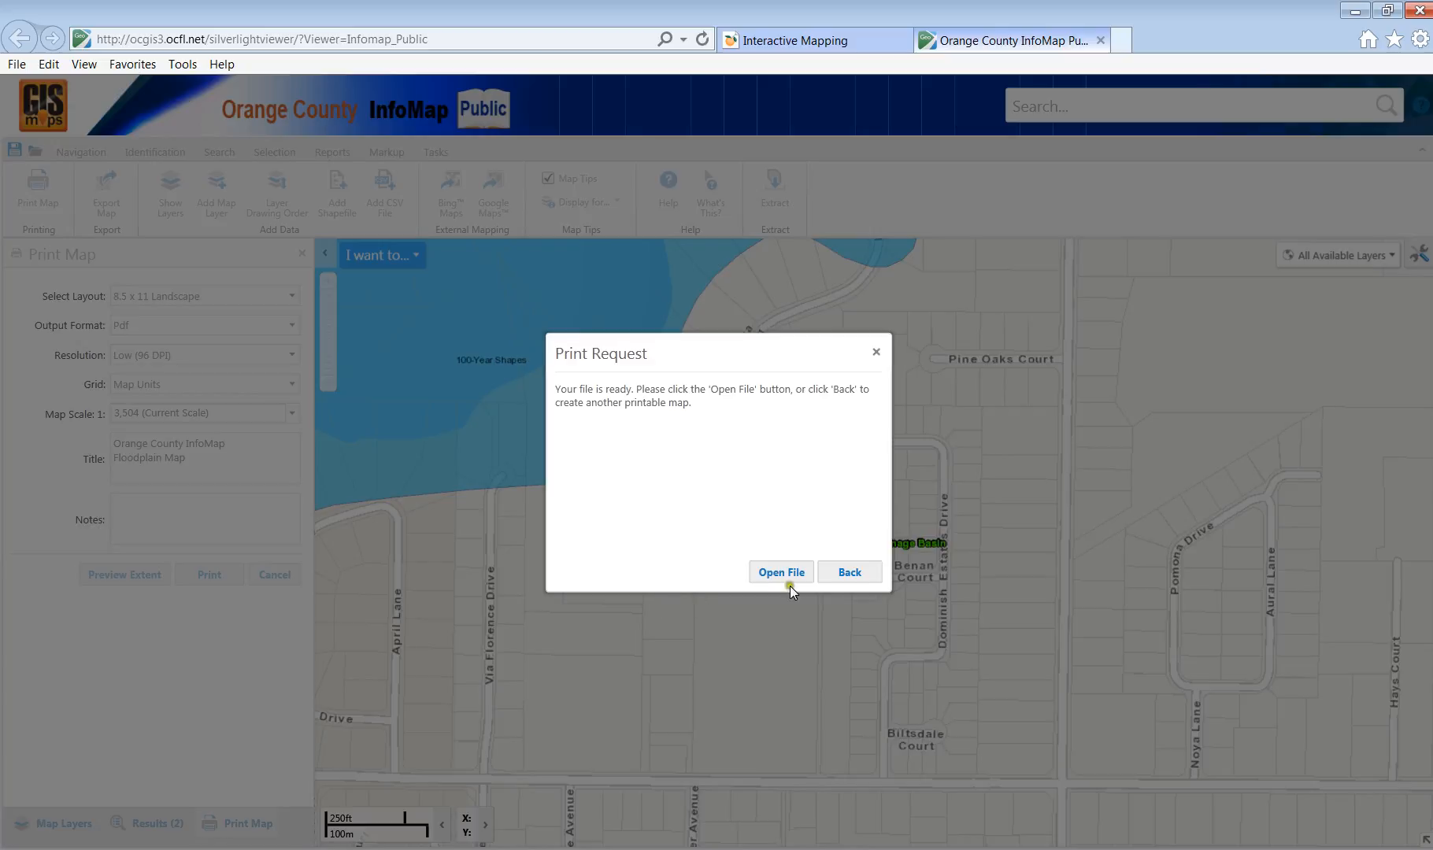
left_click(789, 583)
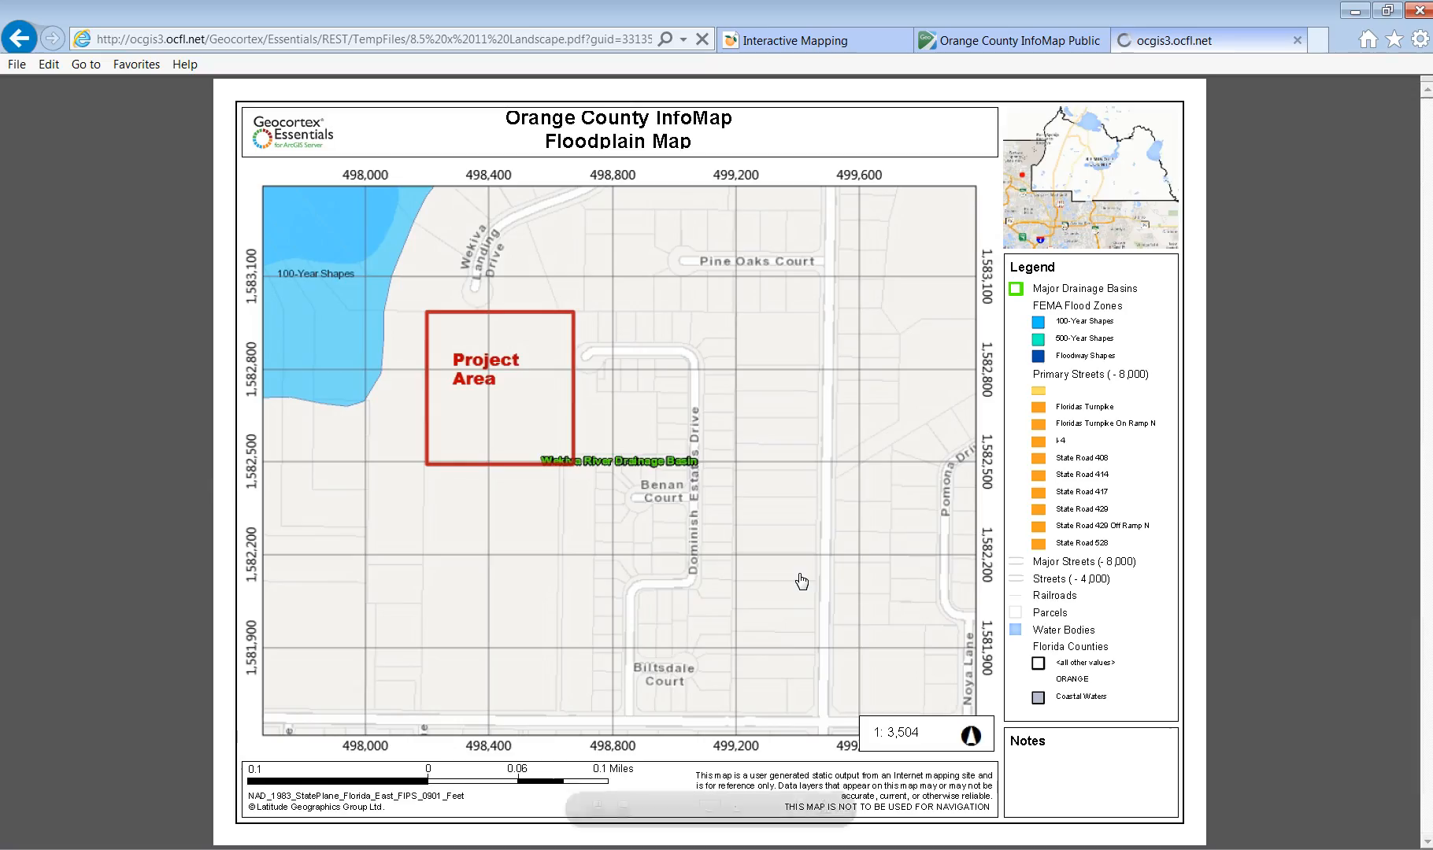
Save the floodplain PDF to the Desktop as 'Floodplain Map for Project', then close it.
left_click(601, 813)
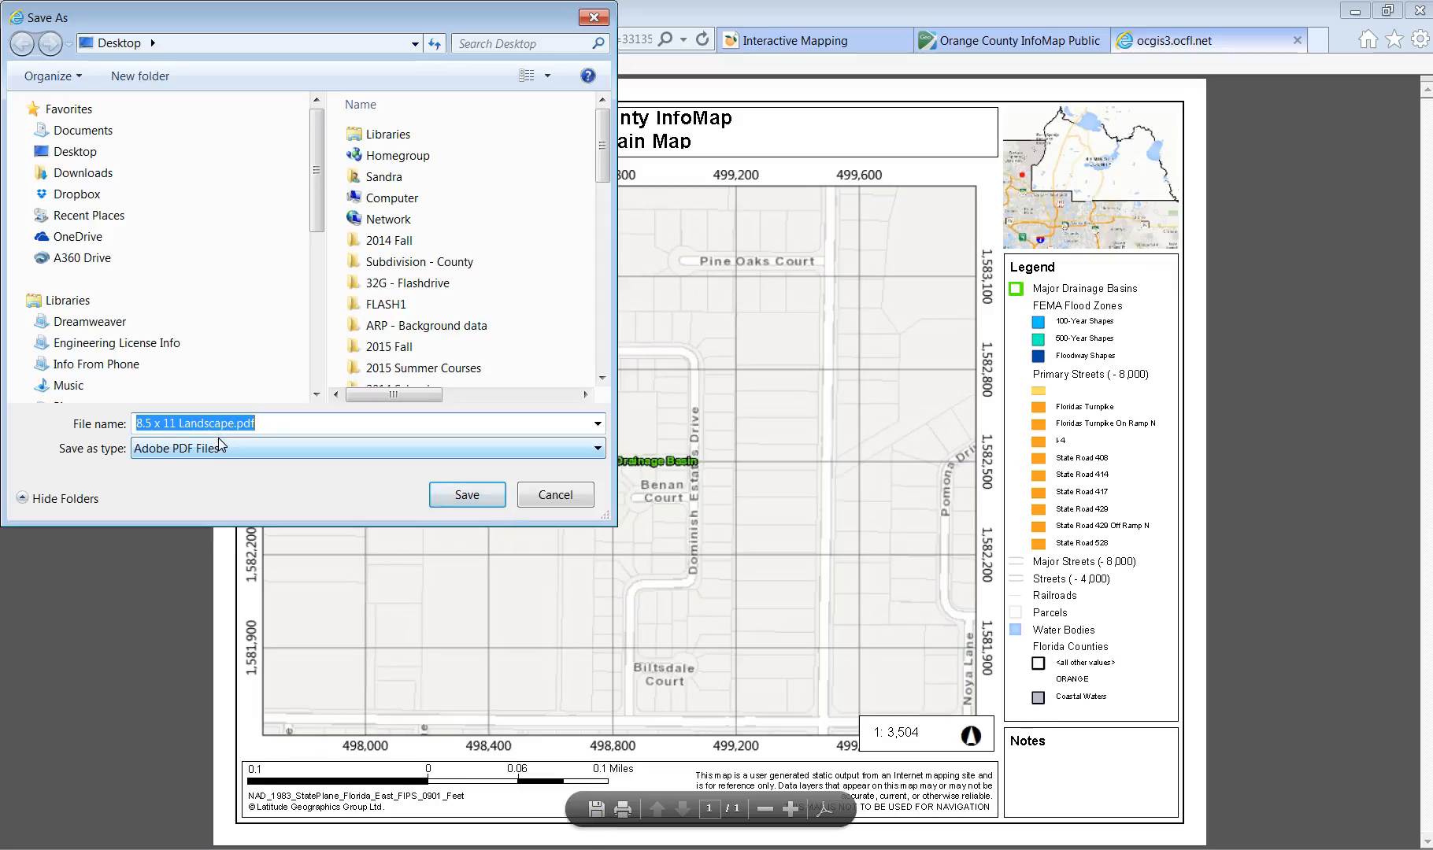
type("Floodplain")
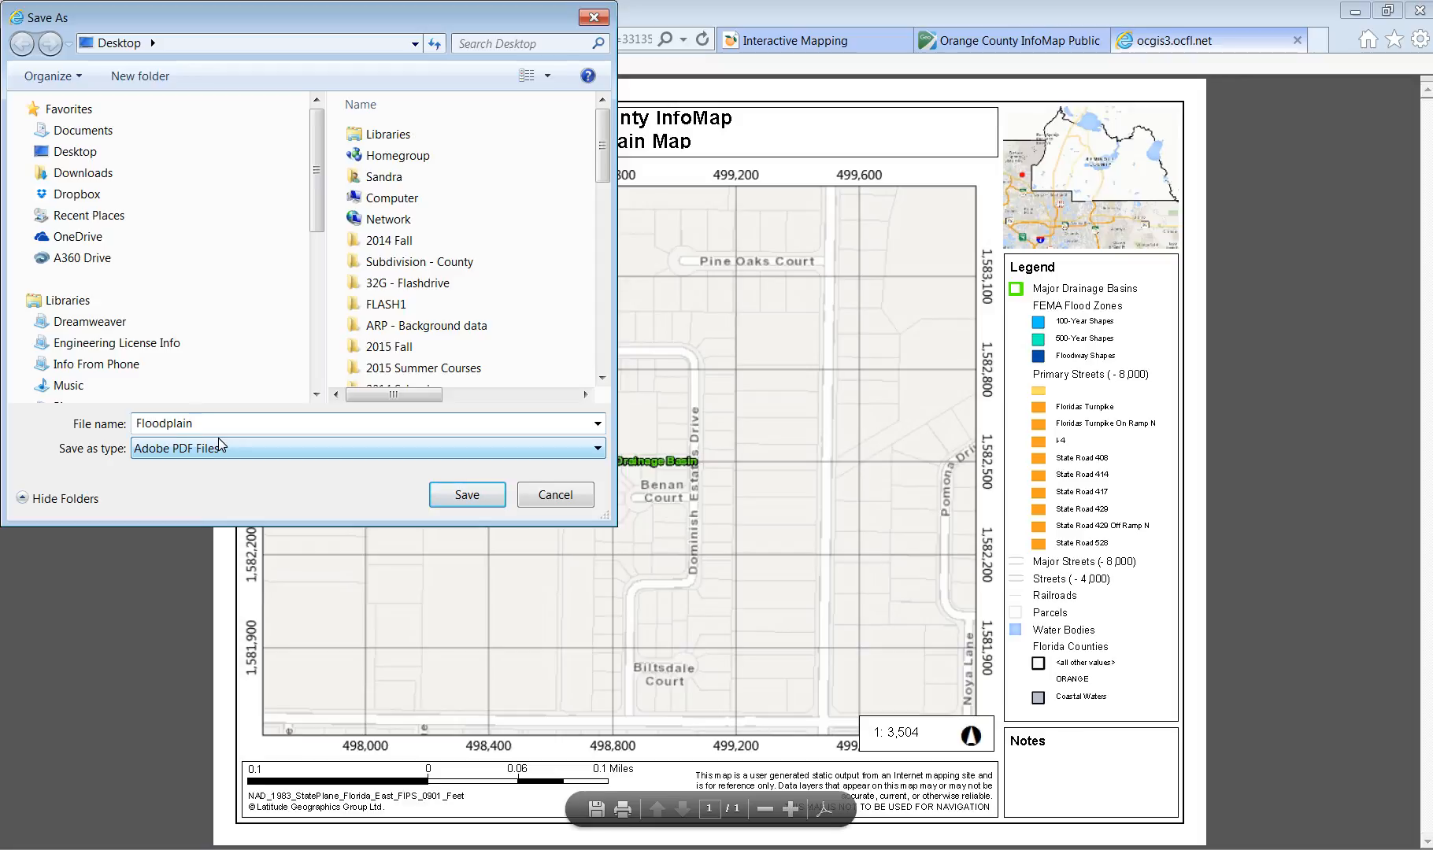
type("P")
key("Return")
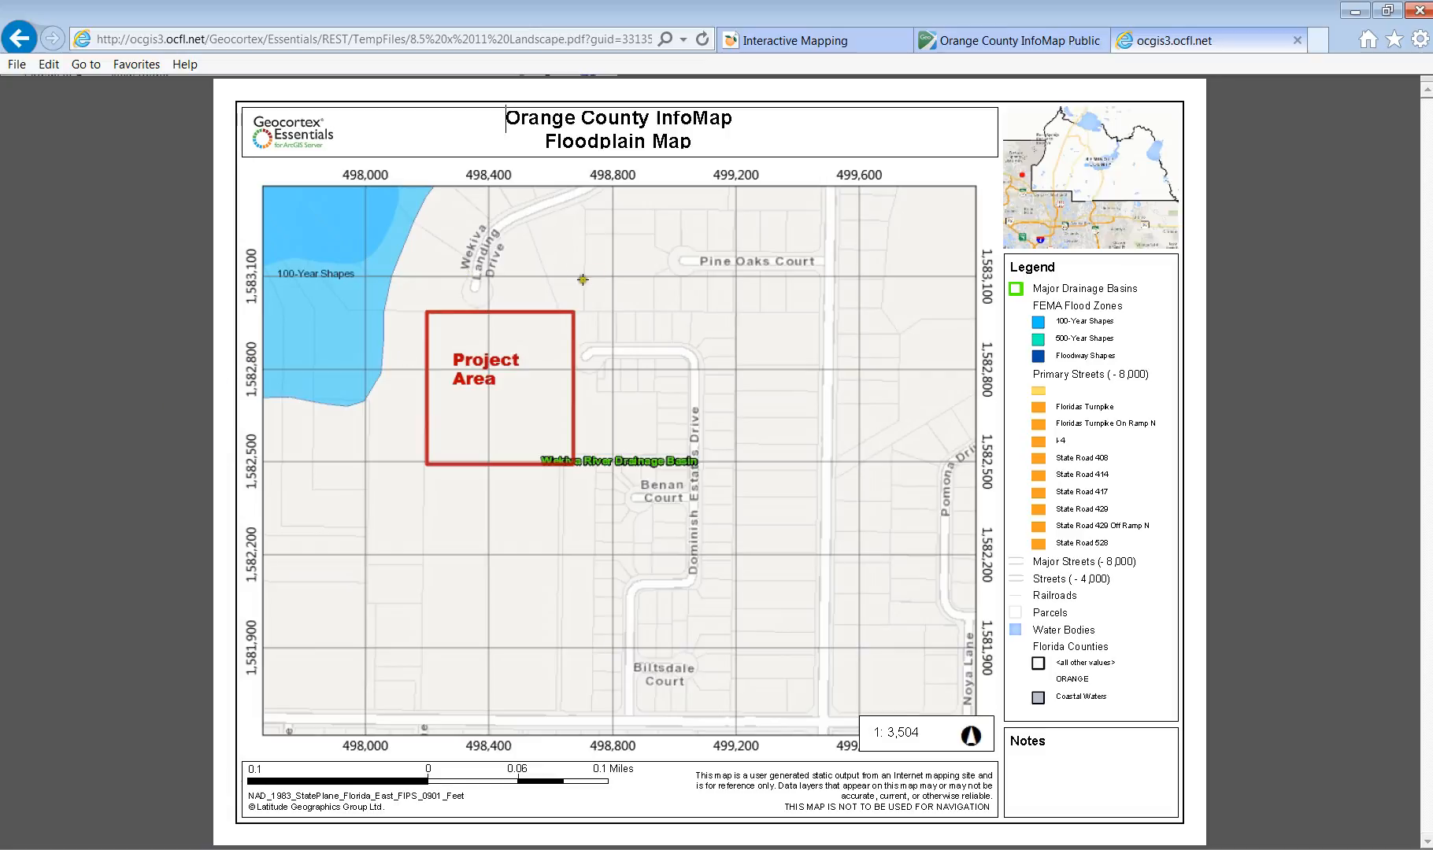
left_click(1296, 40)
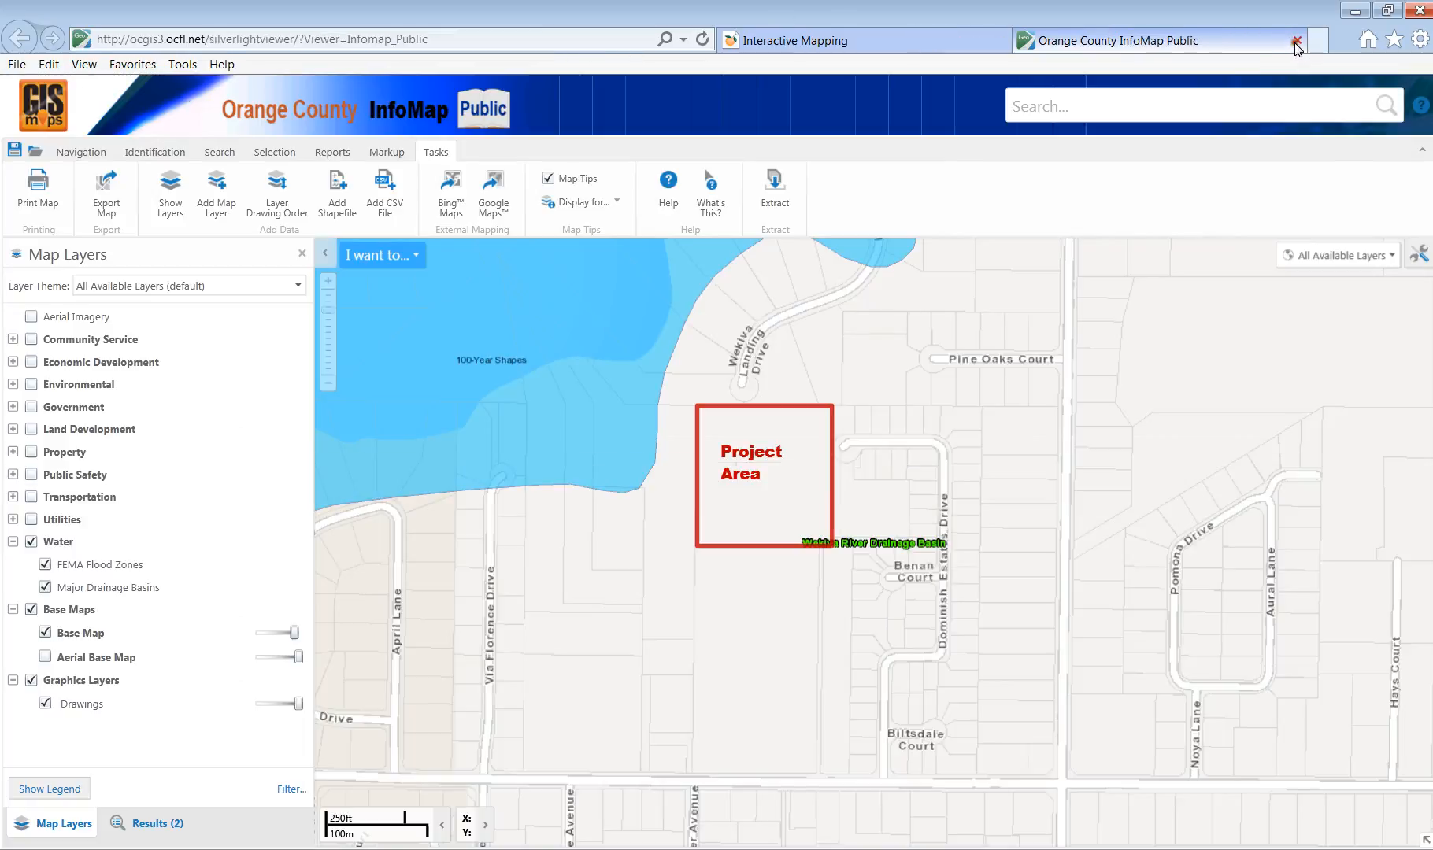
Identify features at a point in the blue flood area and open the FEMA Flood Zones result.
left_click(137, 159)
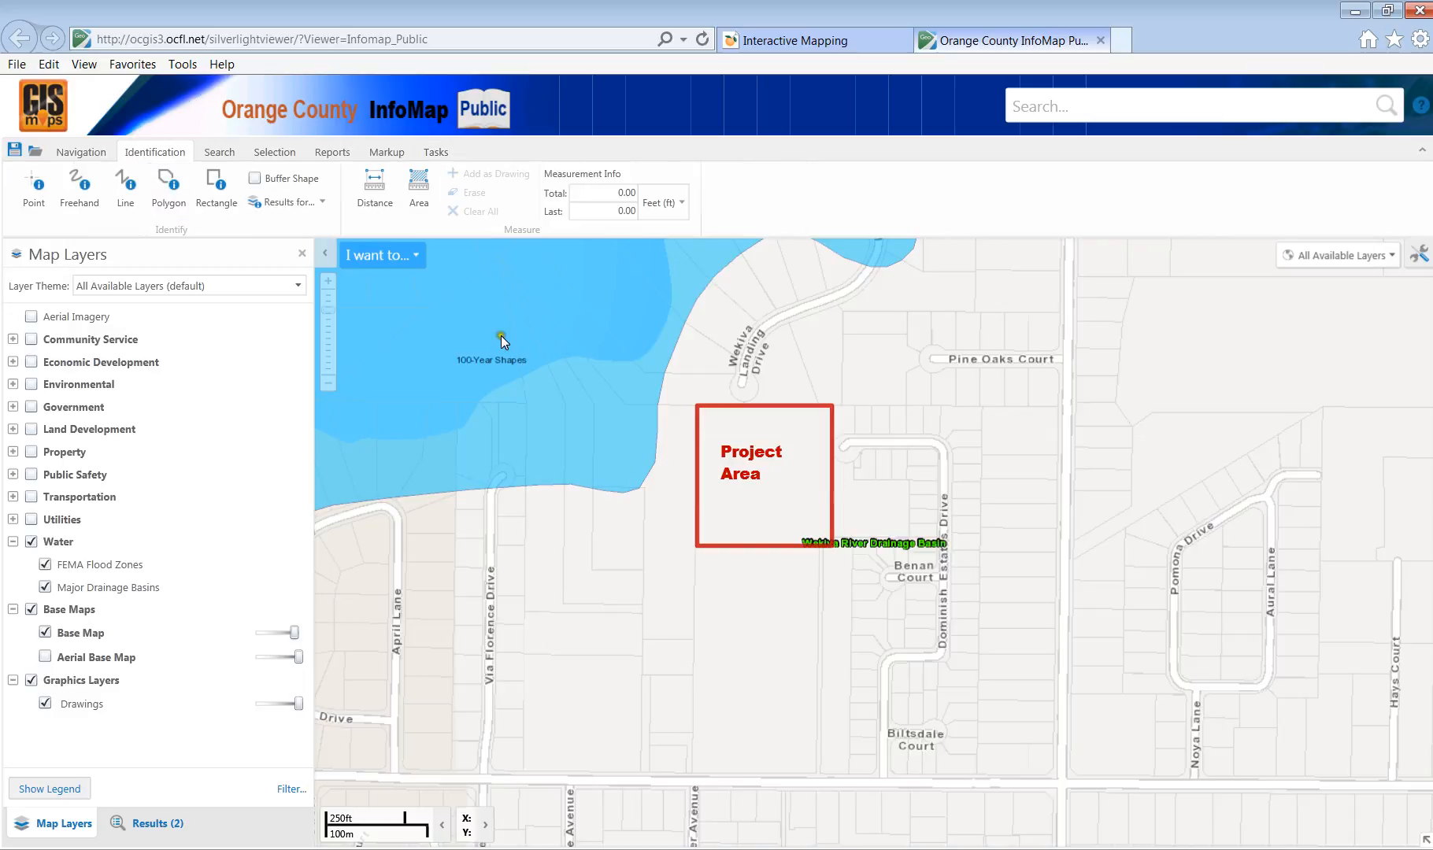
left_click(574, 336)
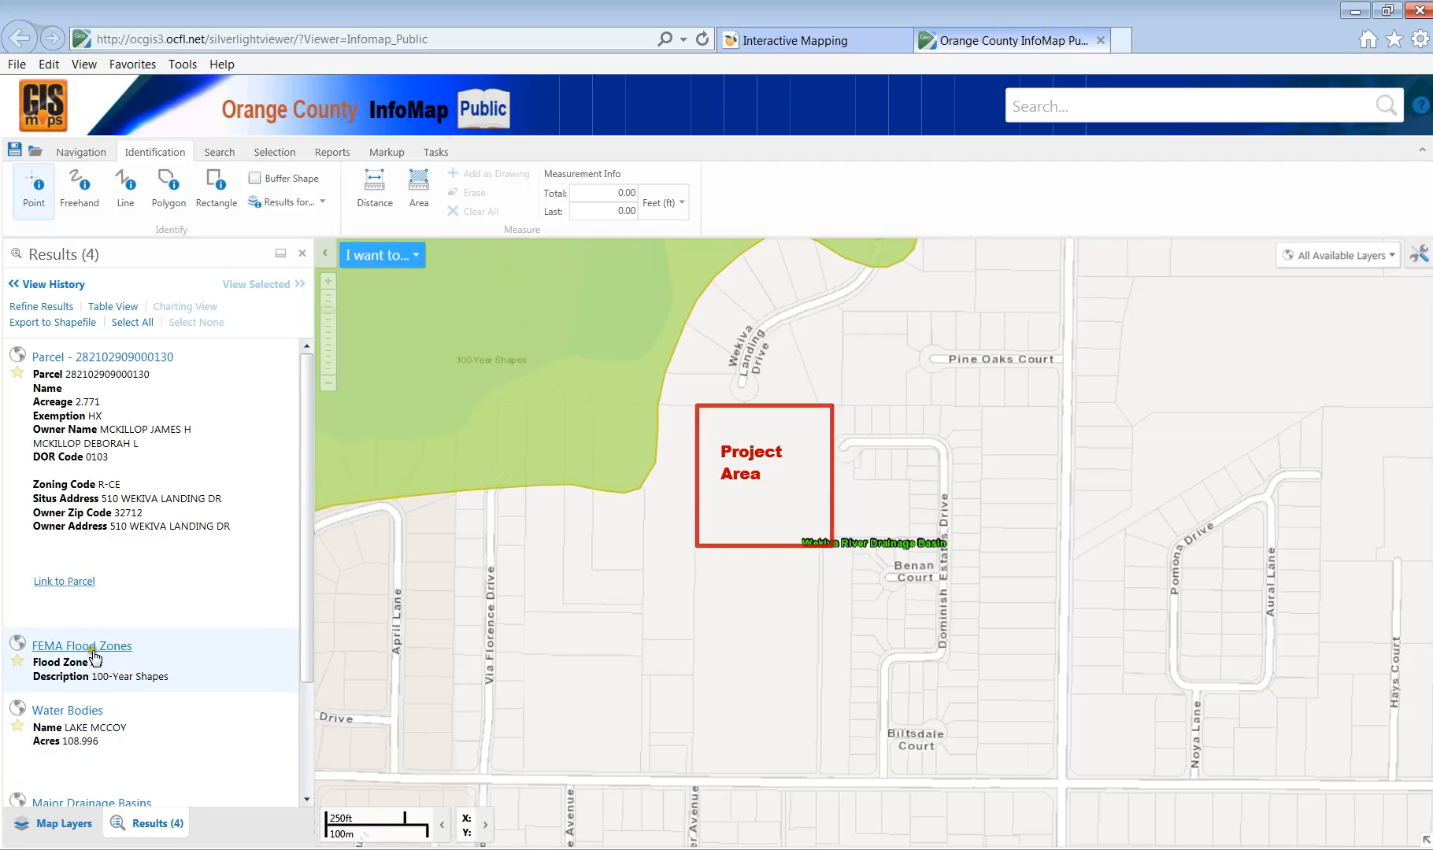
left_click(93, 650)
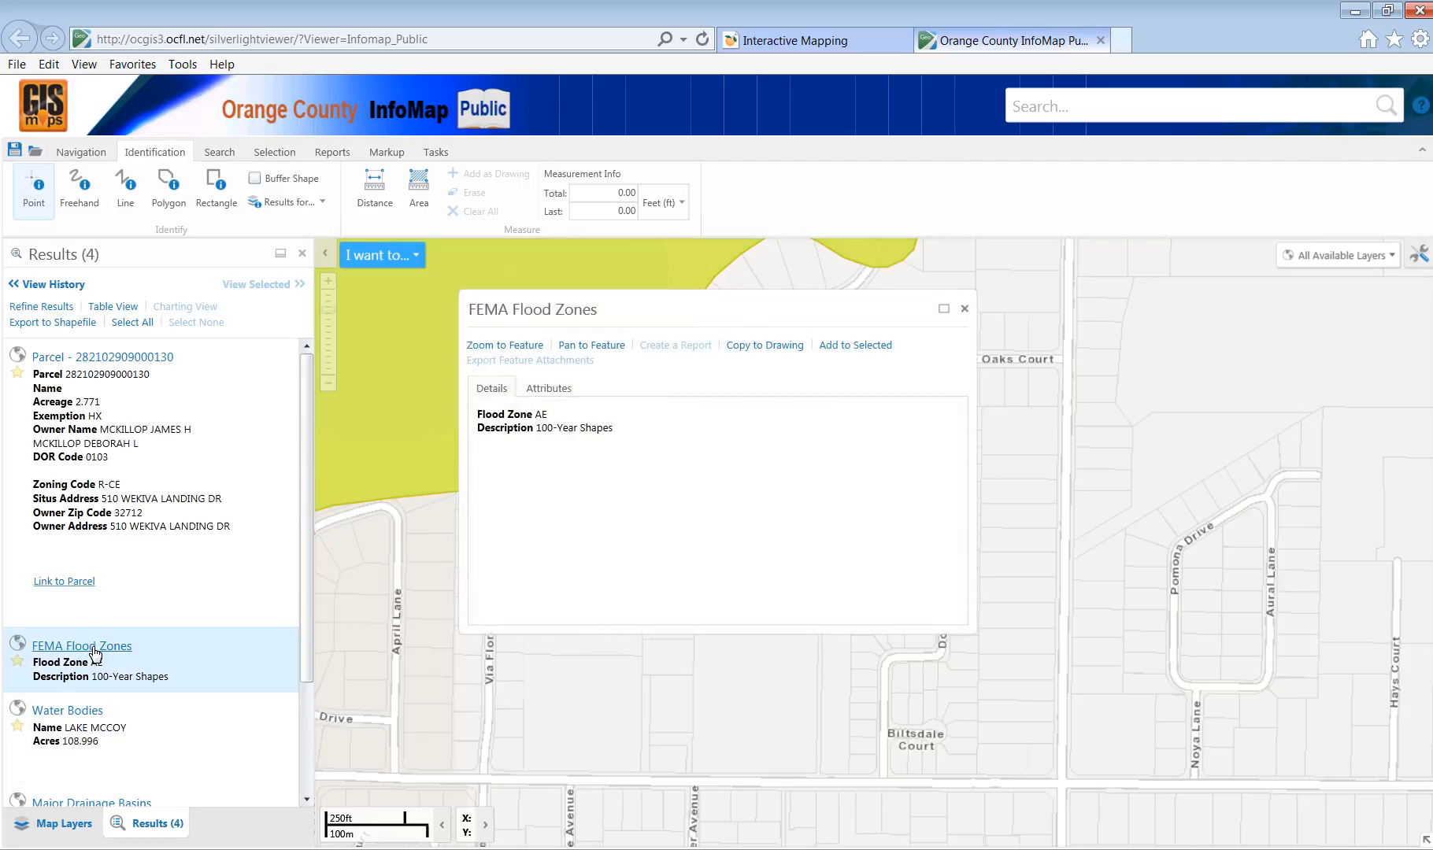
Review the Zone AE flood zone's full attribute table, then close the details.
left_click(549, 389)
scroll(649, 488, "down", 2)
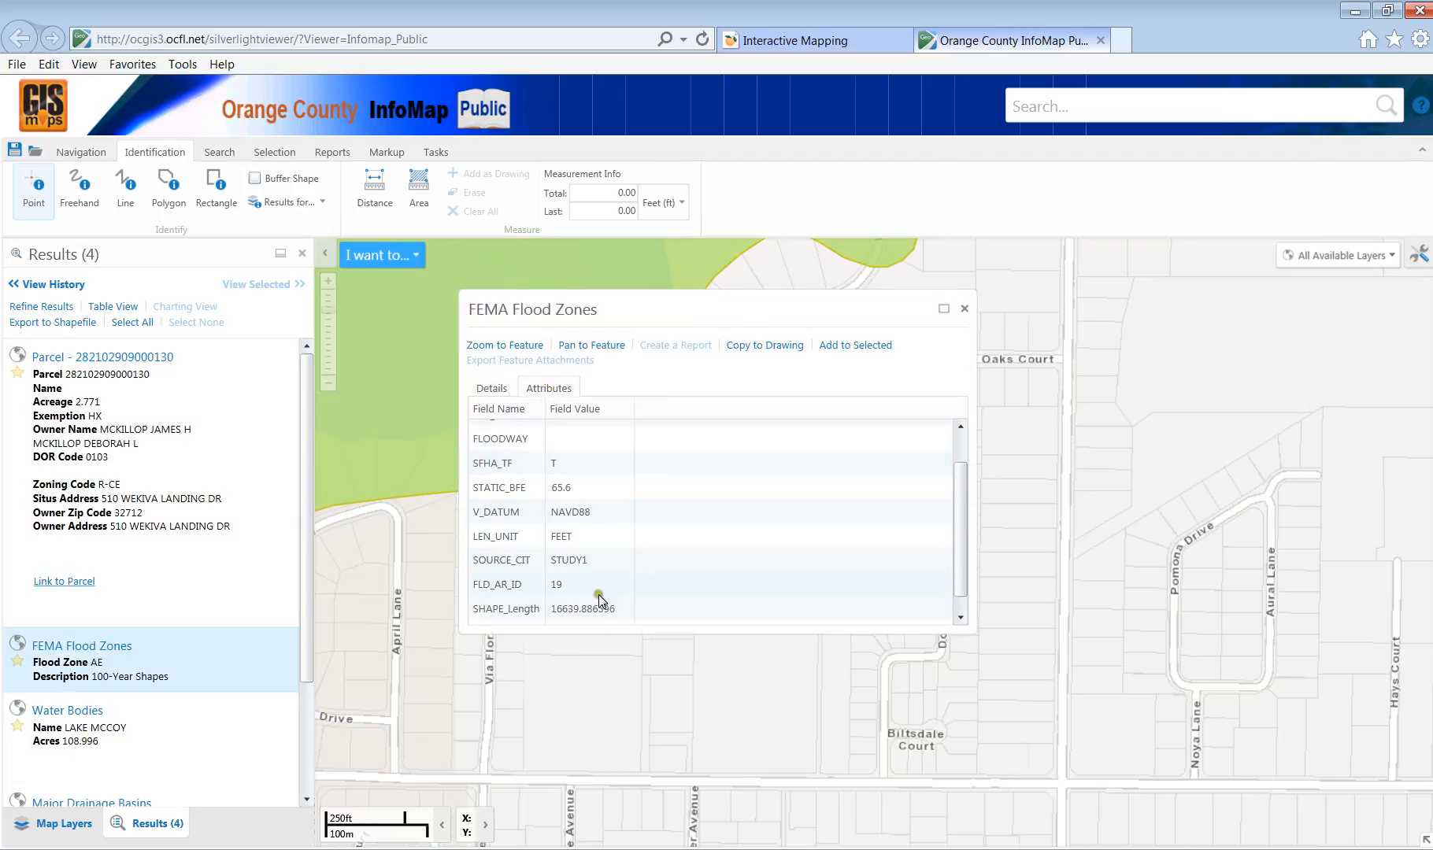
scroll(581, 625, "down", 1)
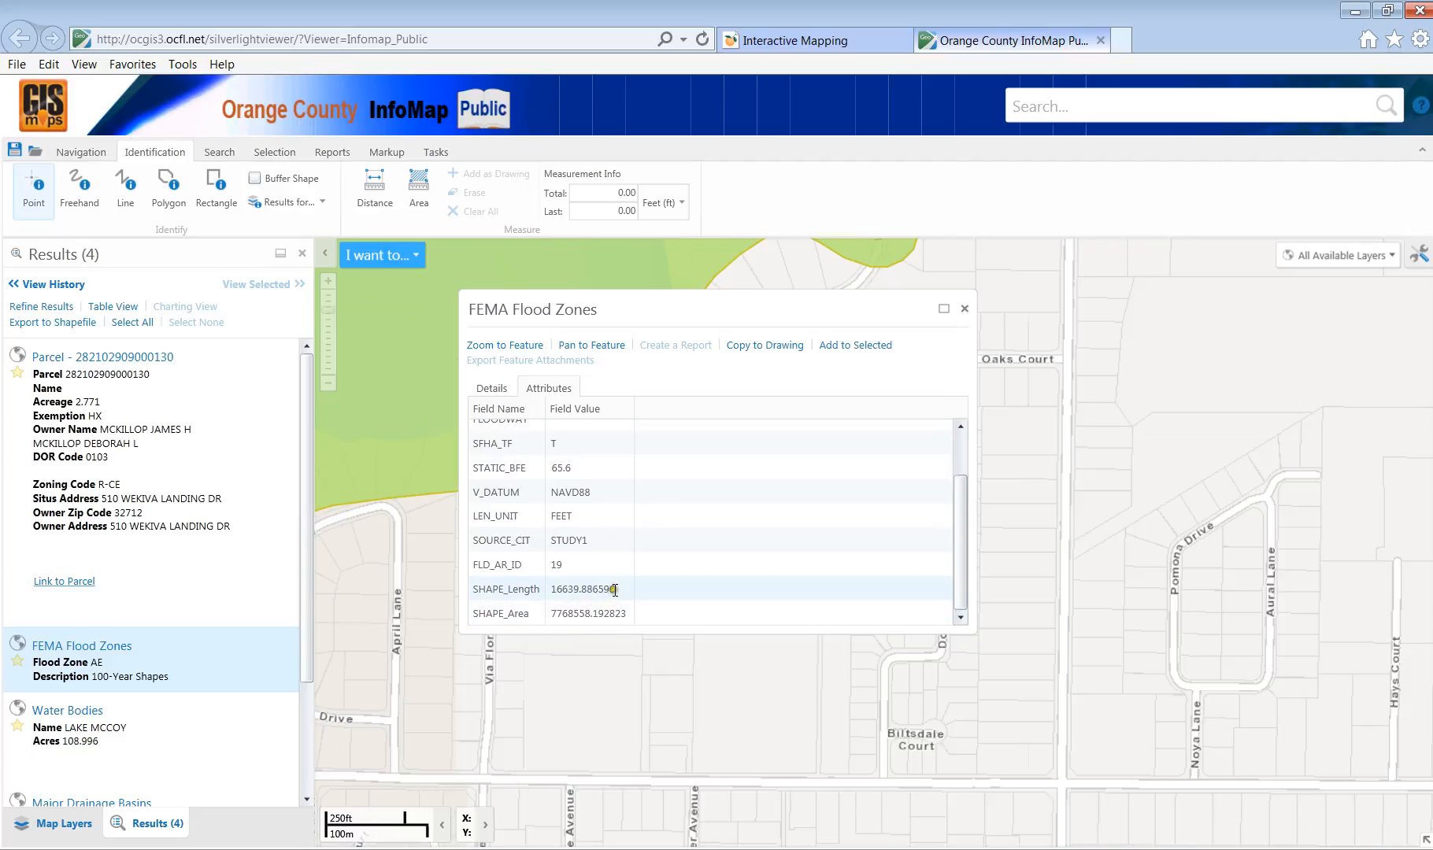
scroll(606, 551, "up", 3)
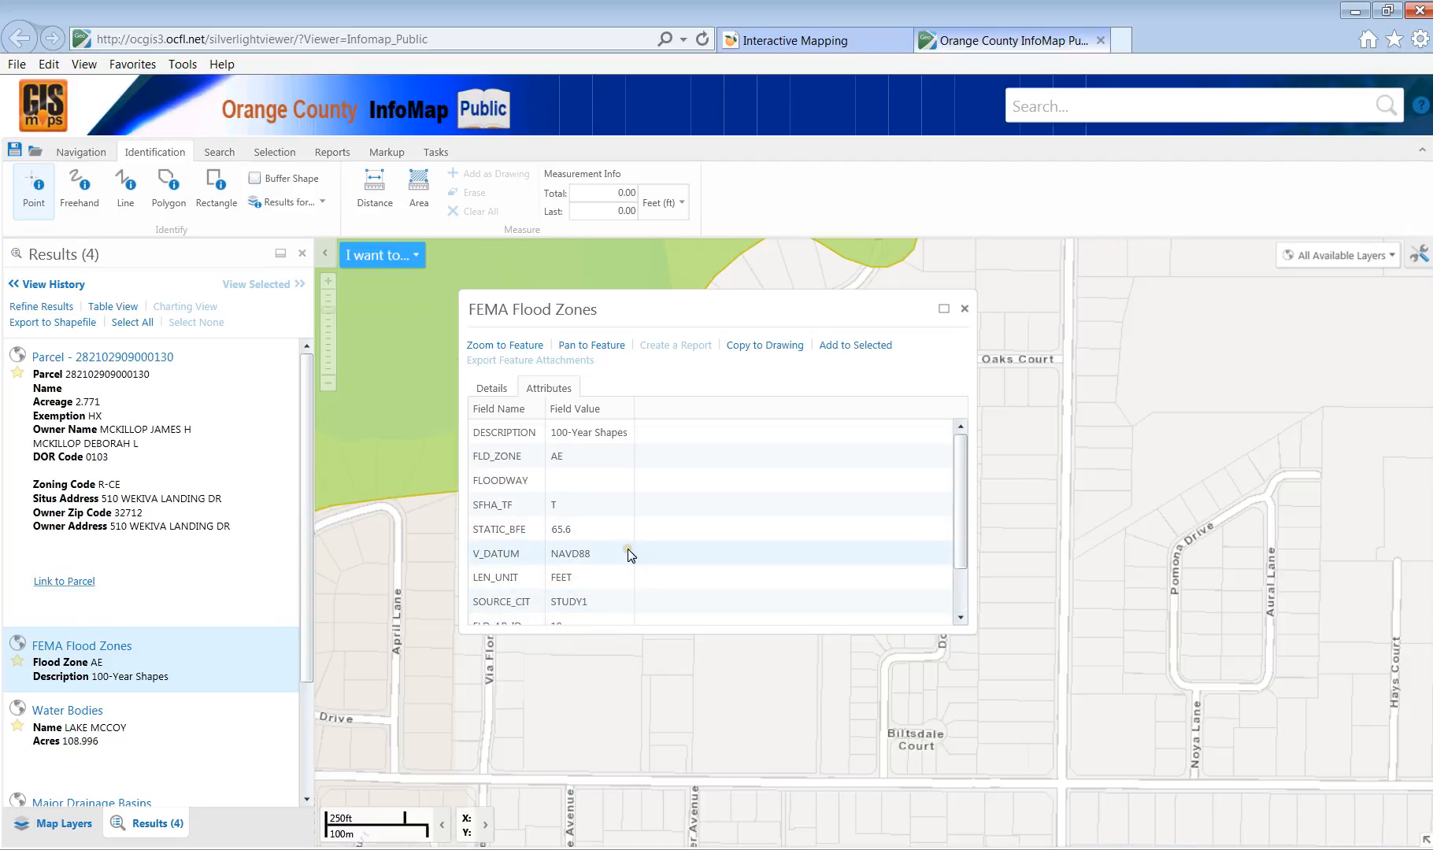
scroll(628, 548, "down", 3)
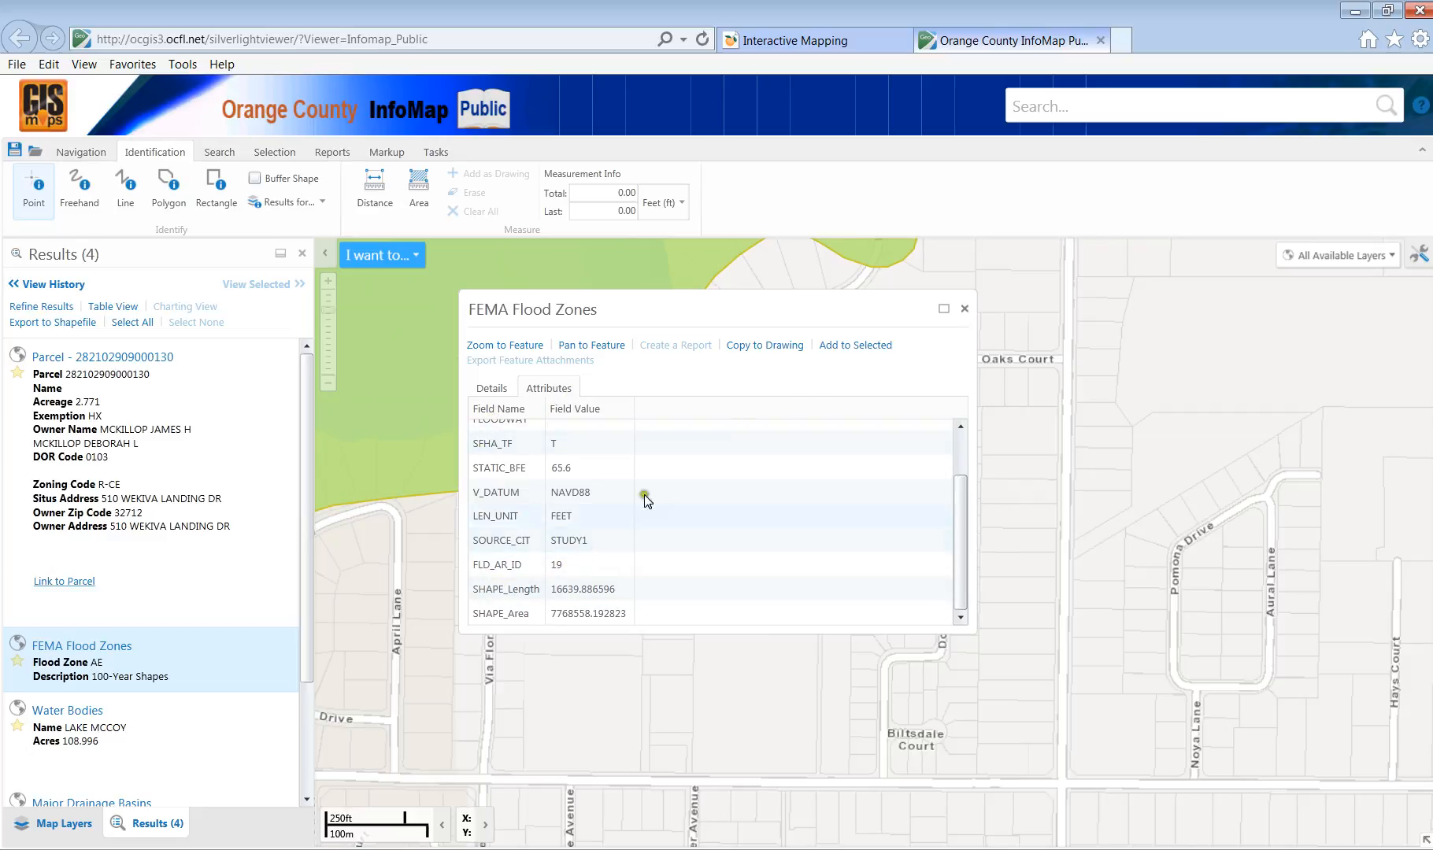
left_click(962, 311)
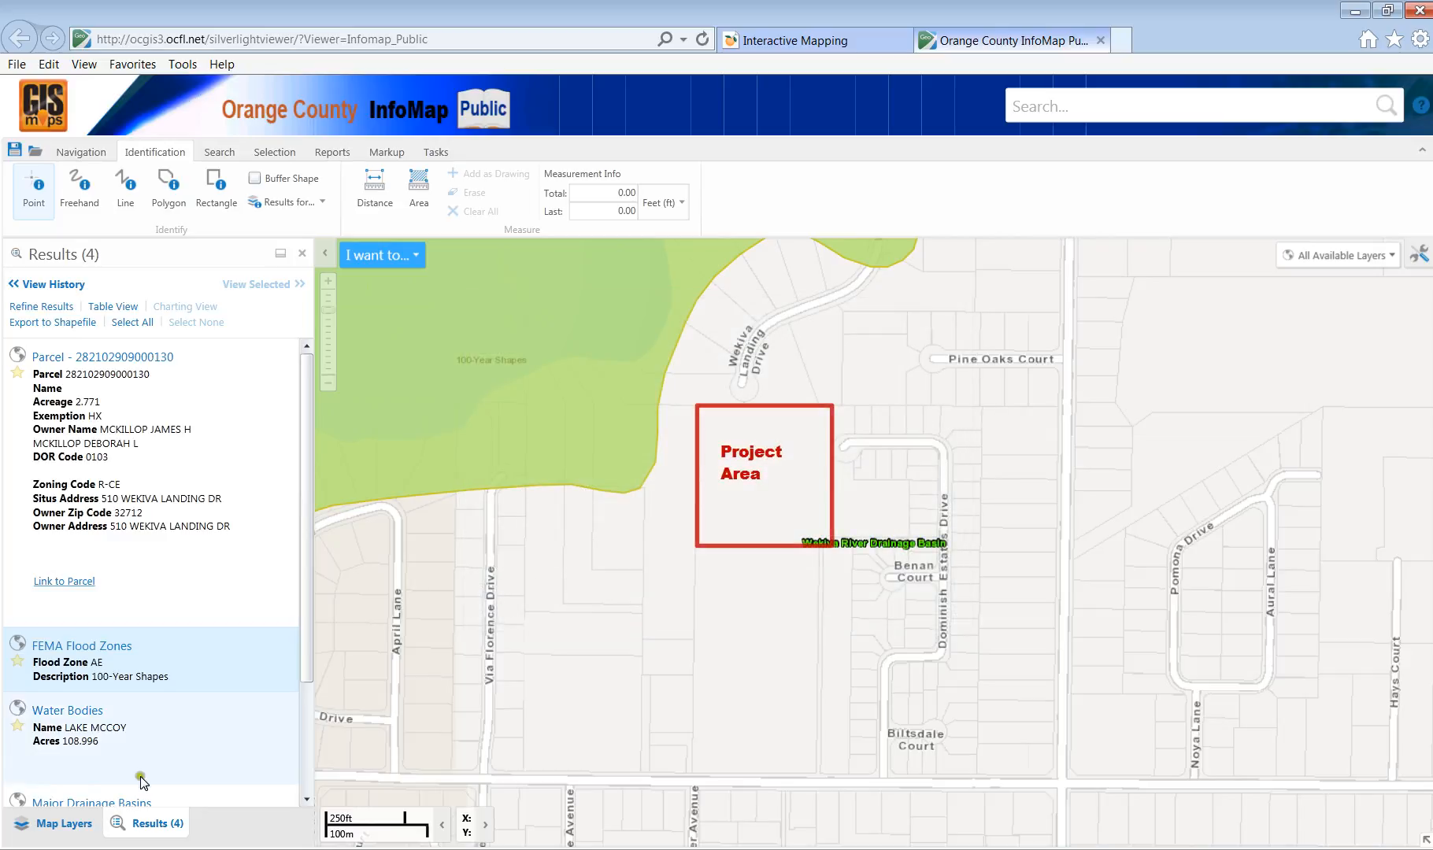
scroll(140, 775, "down", 4)
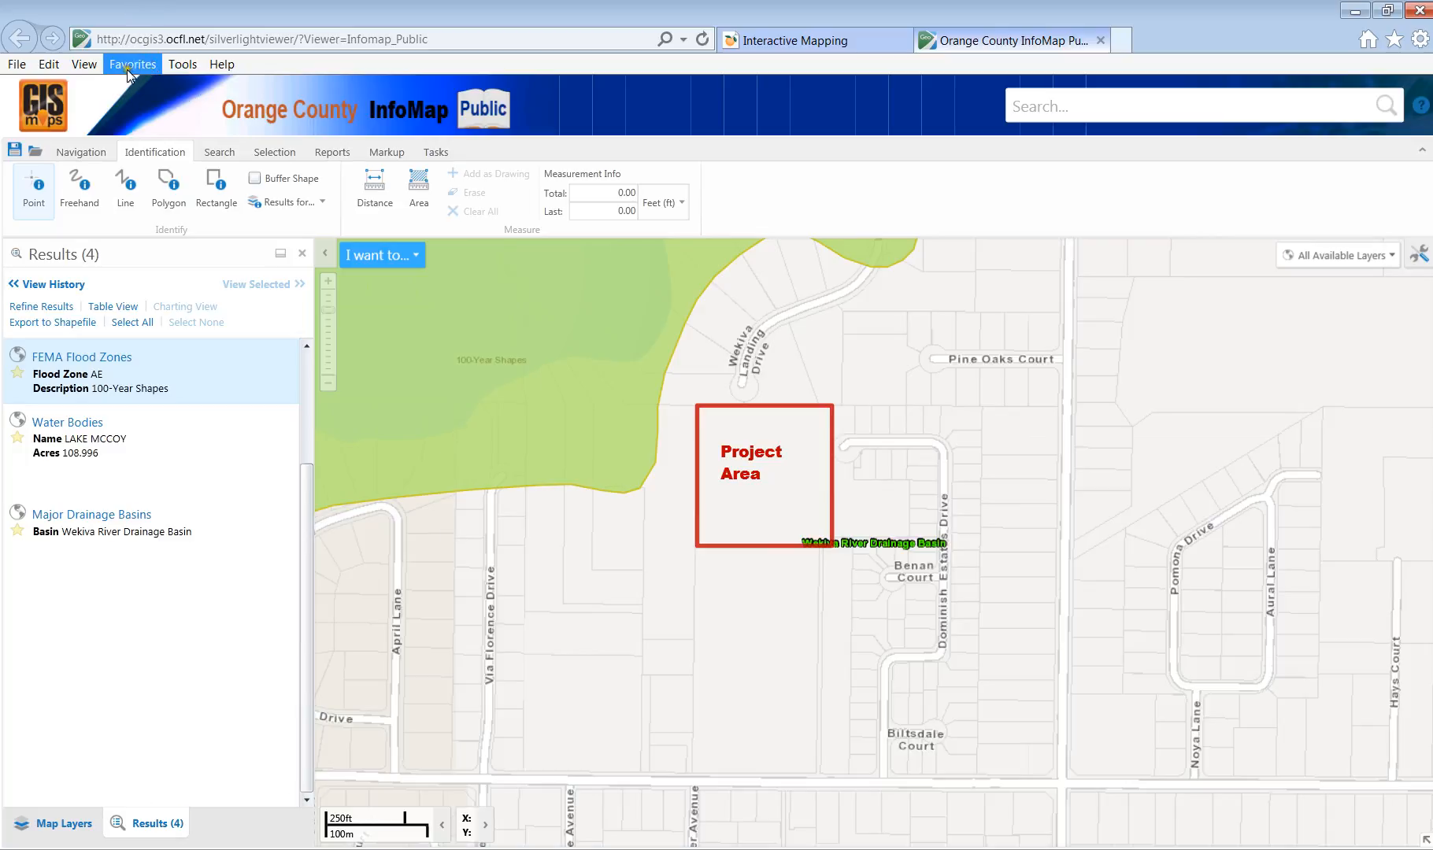
Back in Map Layers, turn off the Water group and turn on the Aerial Base Map layer.
left_click(59, 824)
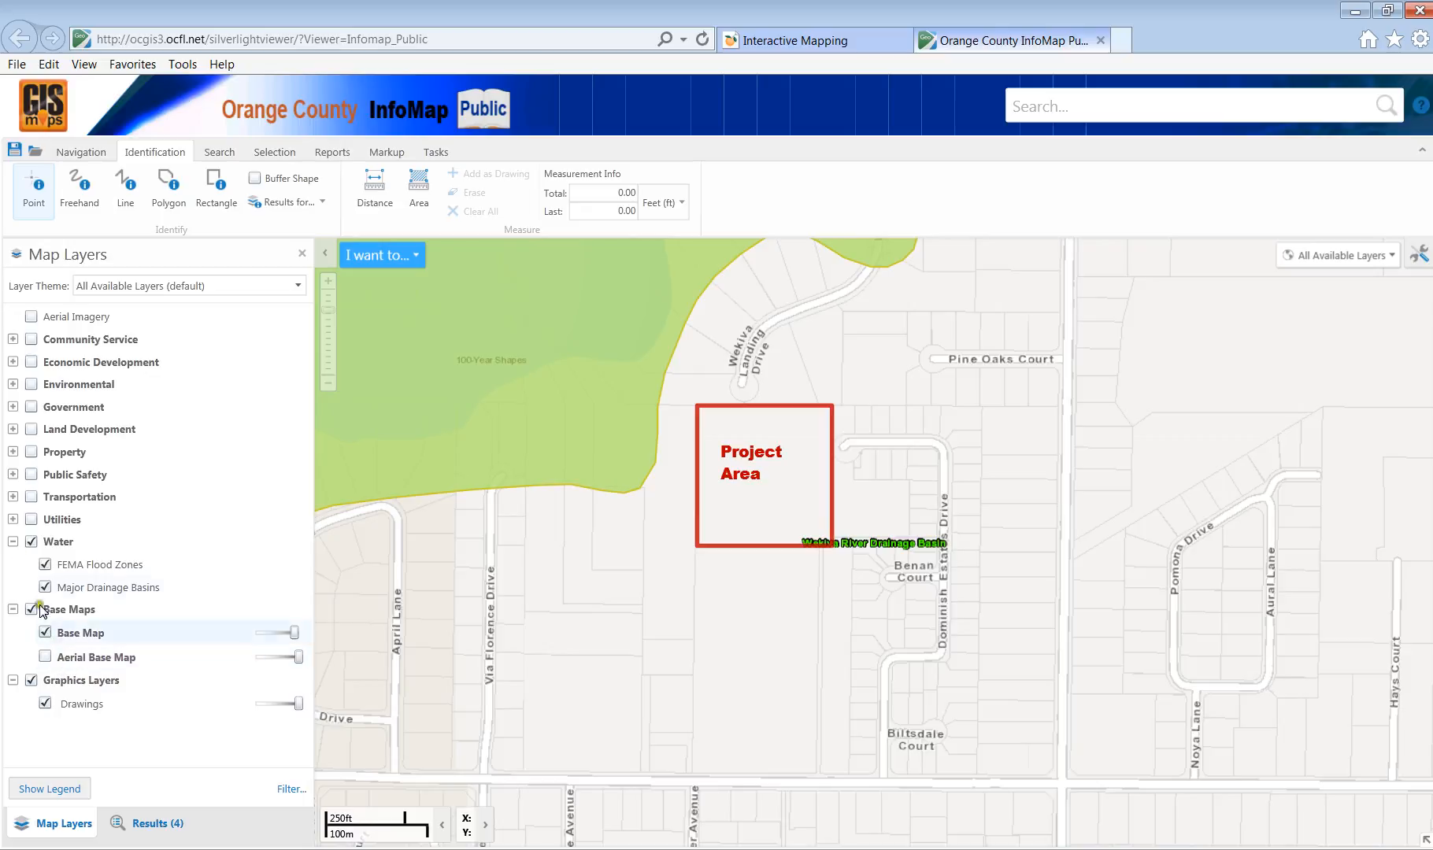
left_click(31, 542)
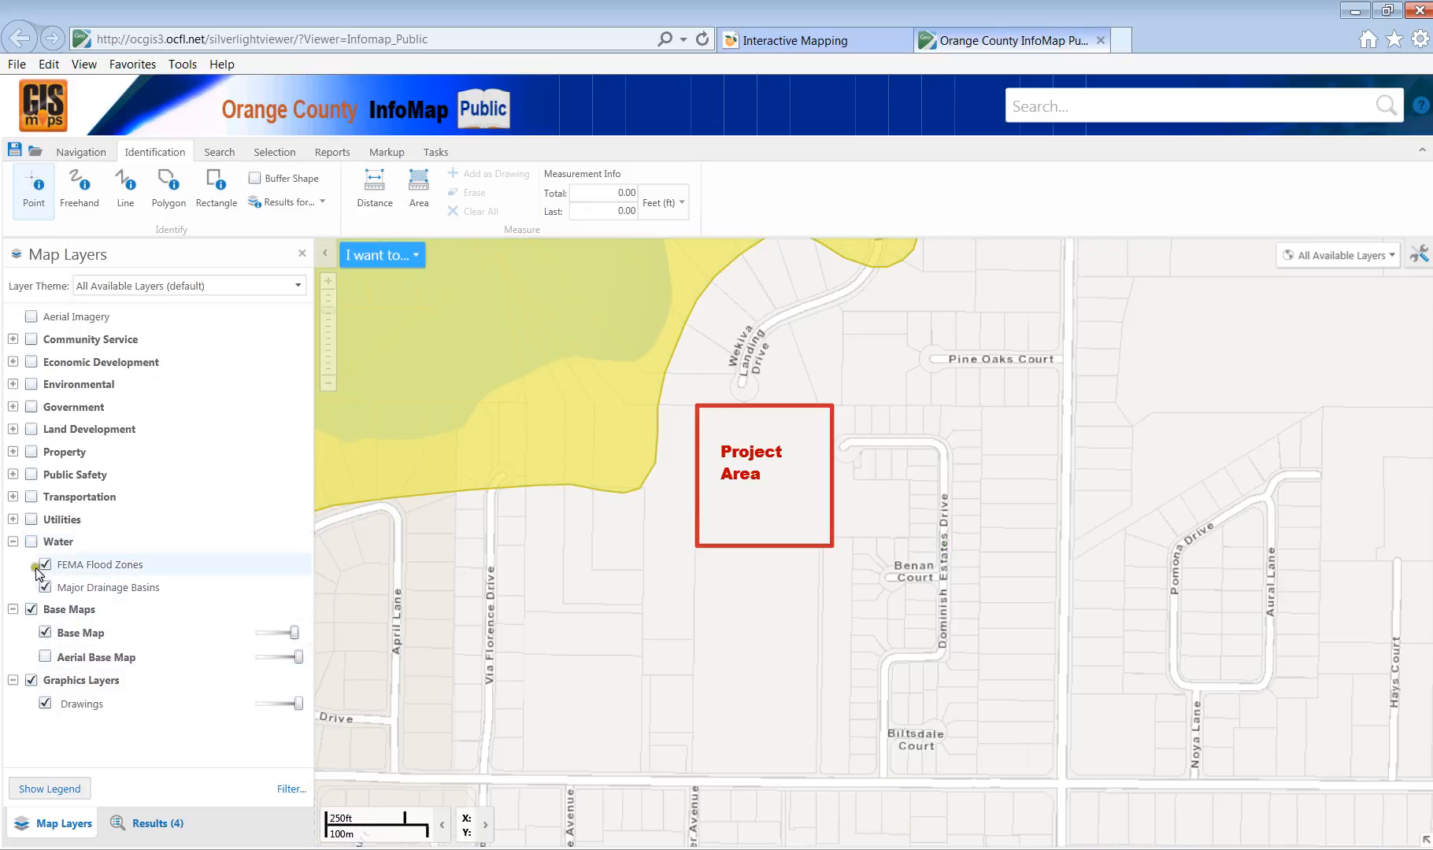
left_click(44, 656)
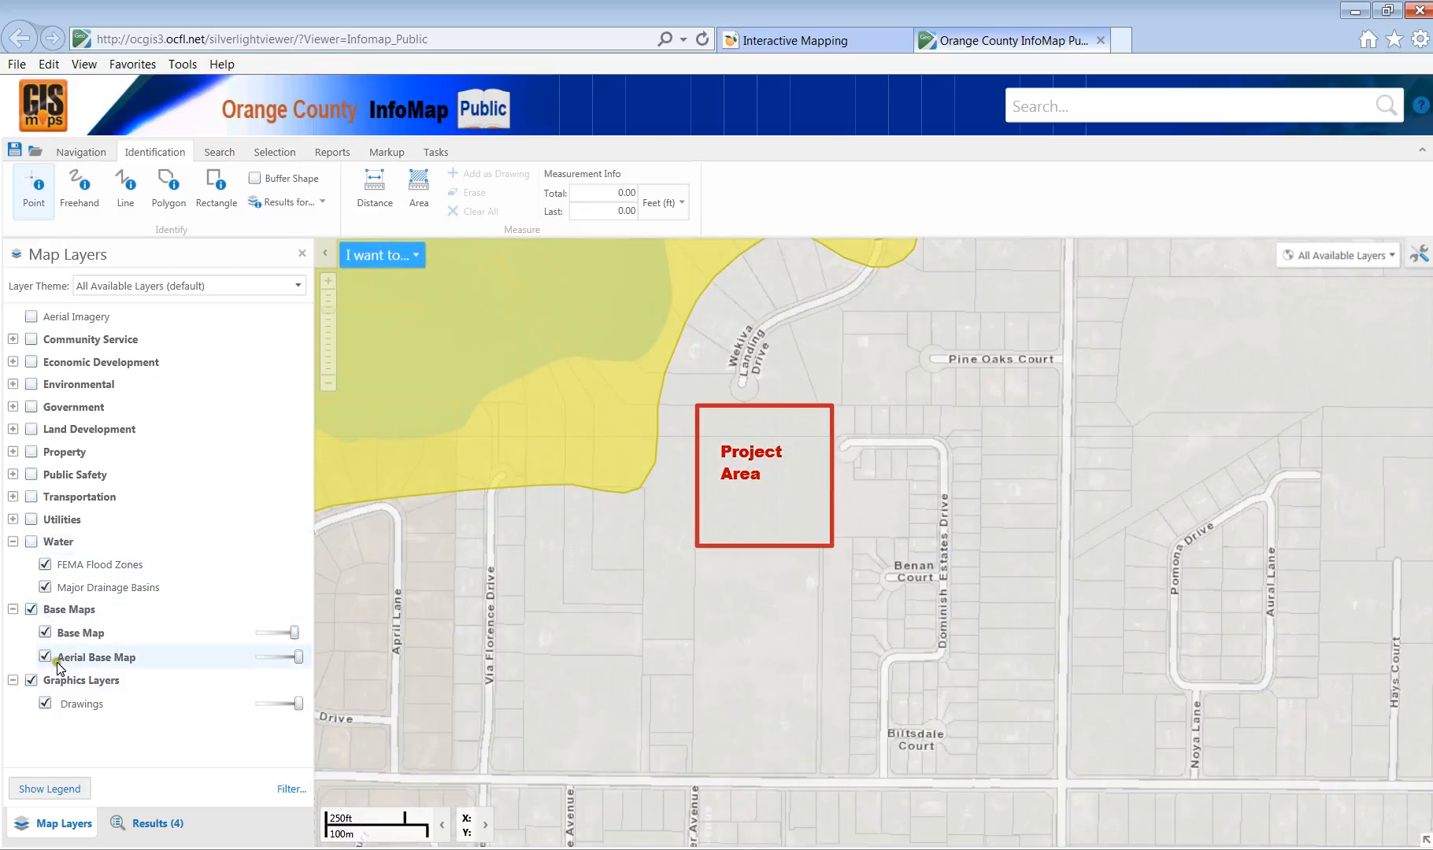
left_click(13, 542)
left_click(13, 541)
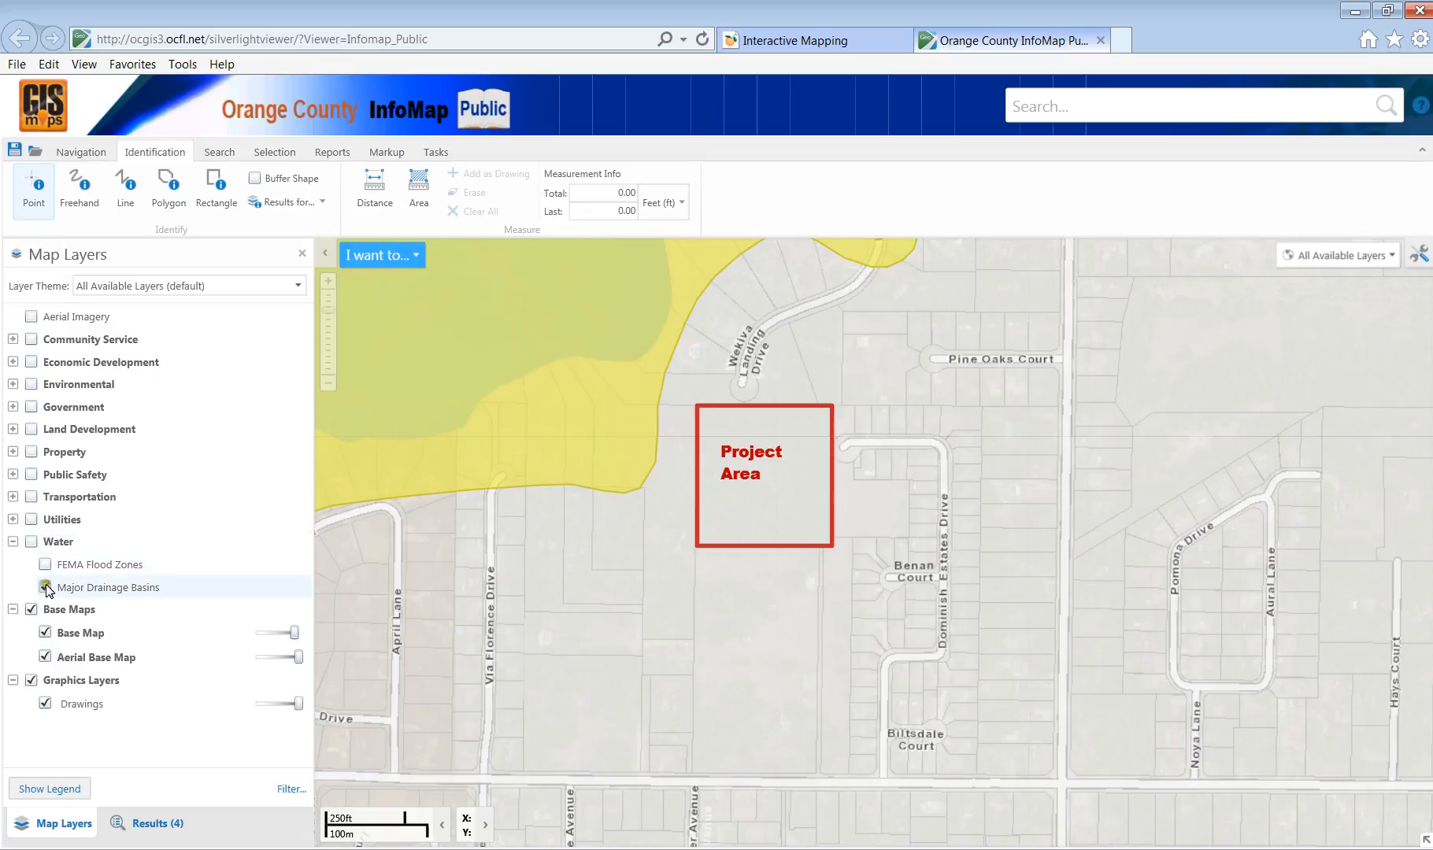
left_click(13, 542)
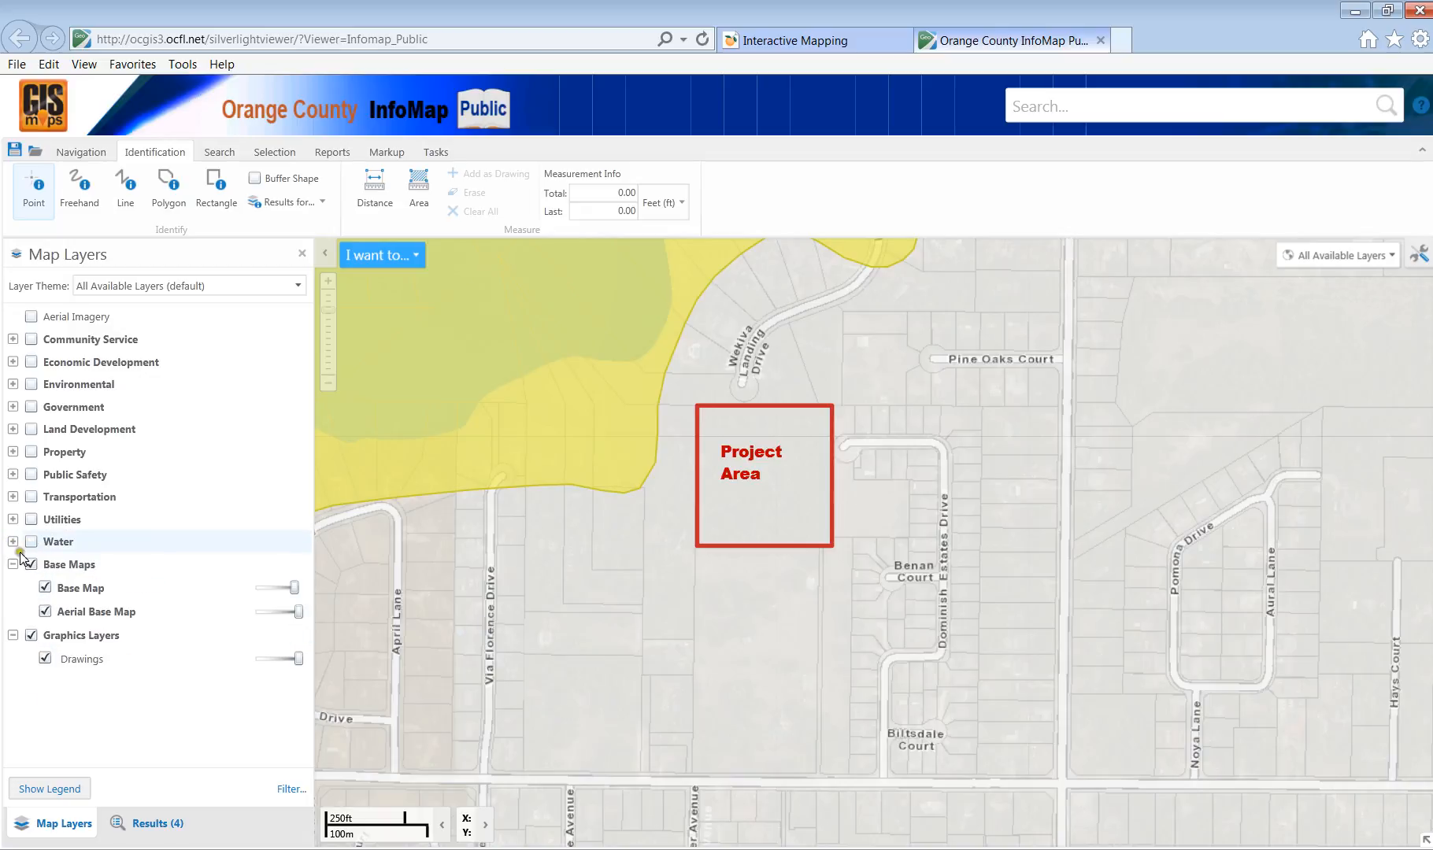
left_click(13, 541)
left_click(13, 542)
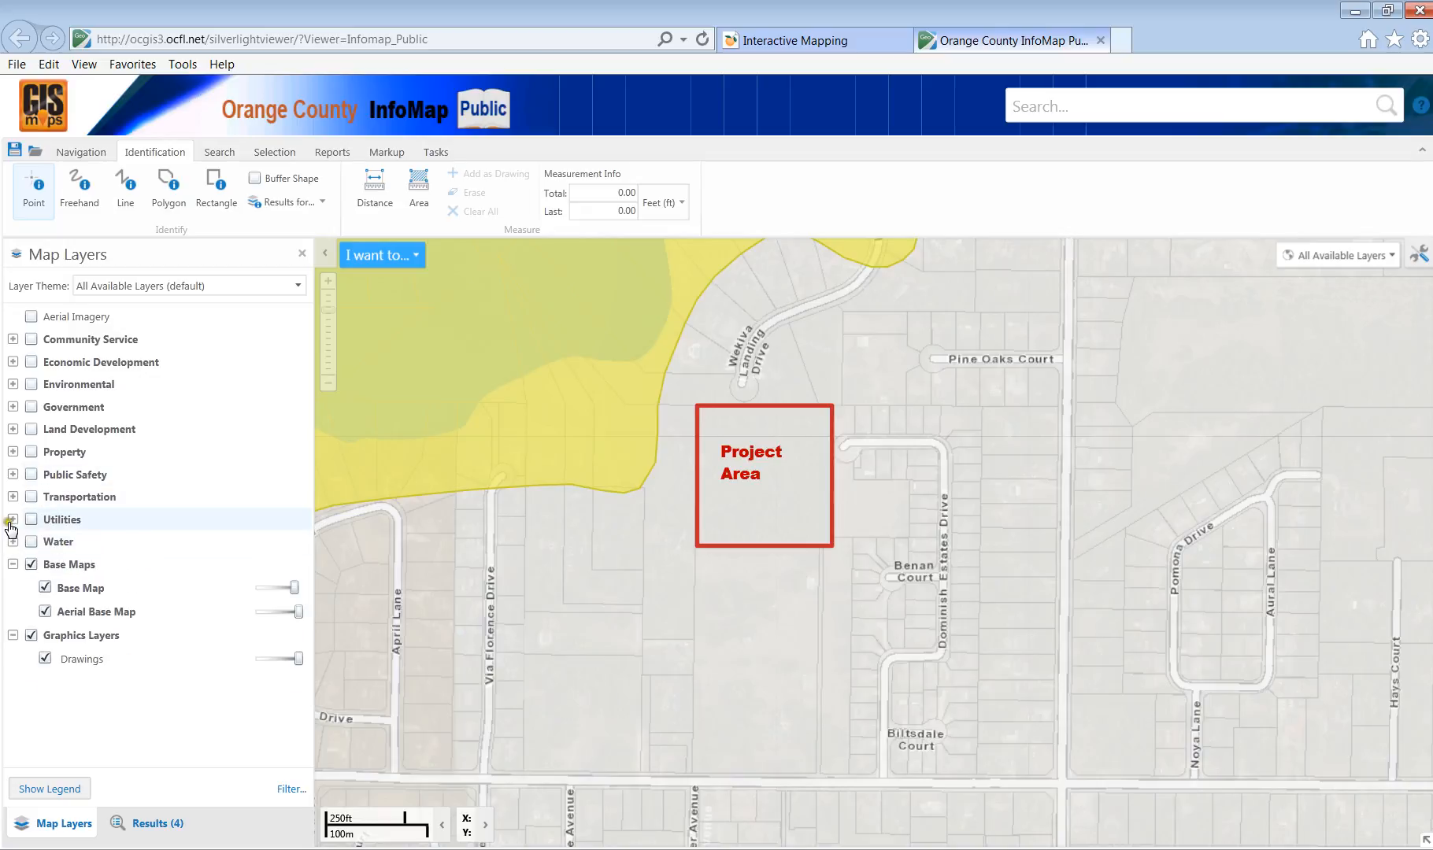
Turn off the Reclaimed Water, Wastewater and Water Service Provider layers under Utilities.
left_click(13, 519)
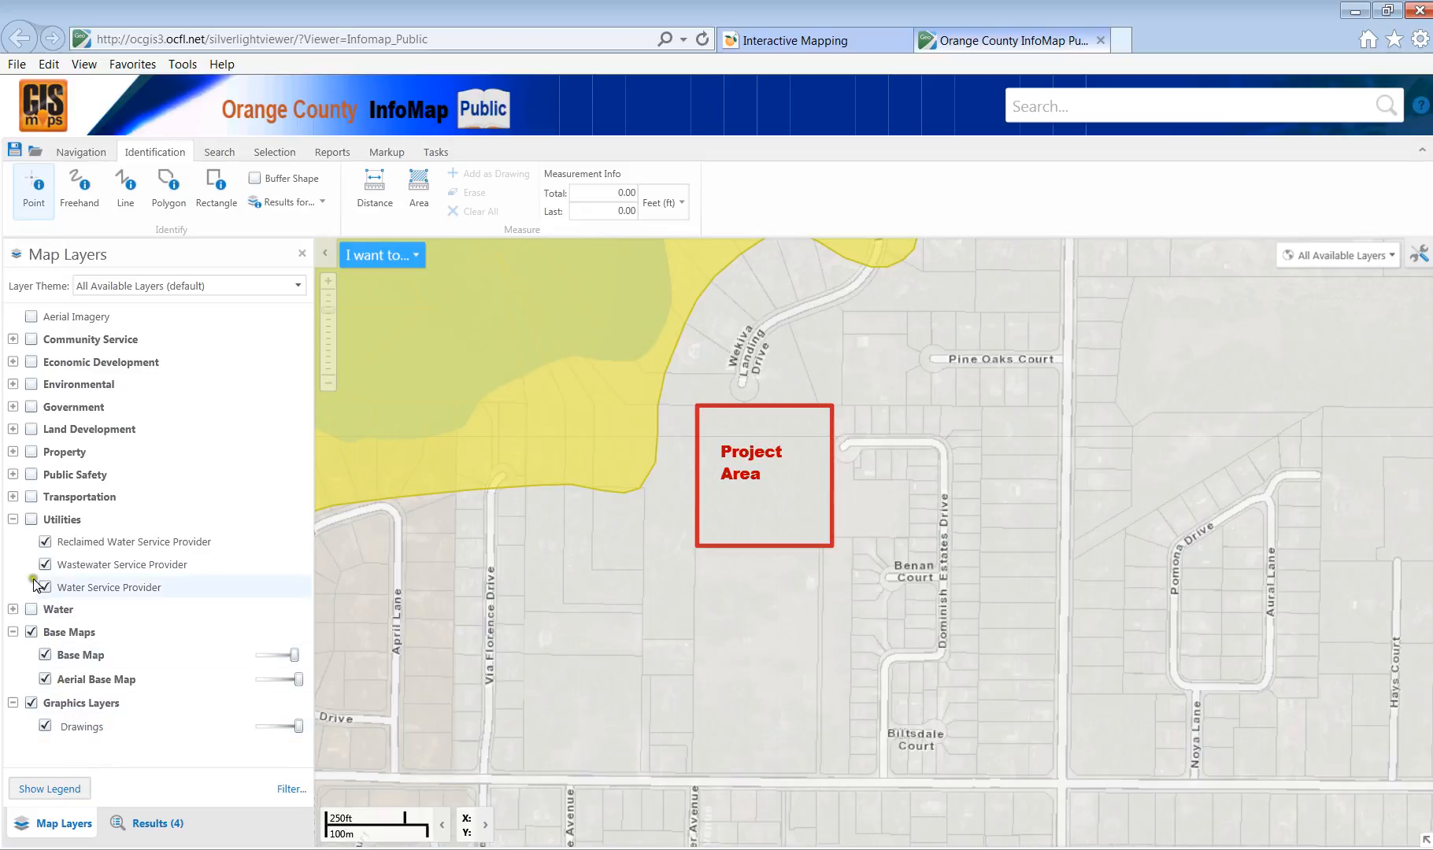
left_click(44, 541)
left_click(45, 564)
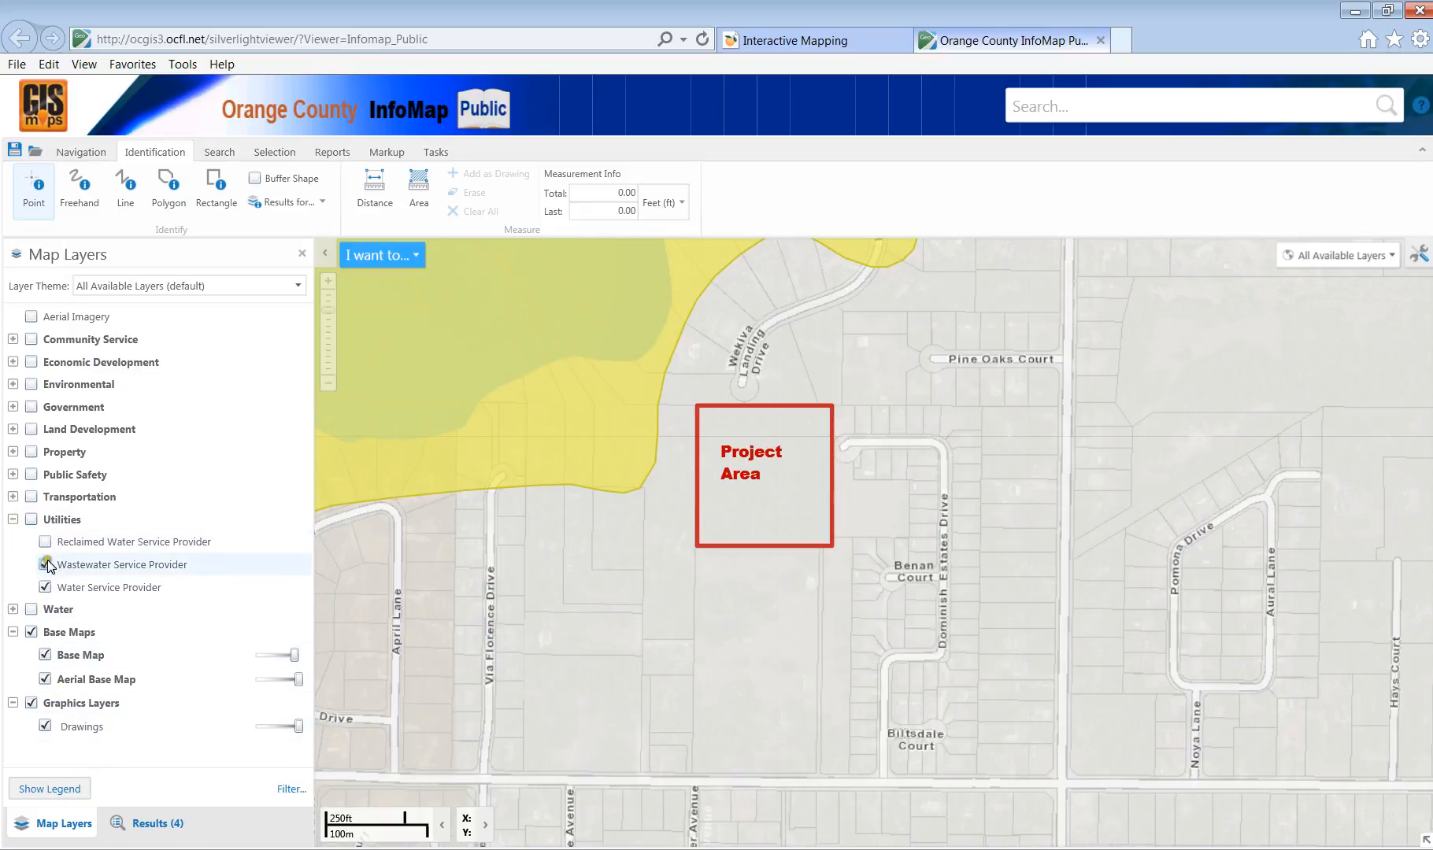
left_click(45, 587)
left_click(12, 519)
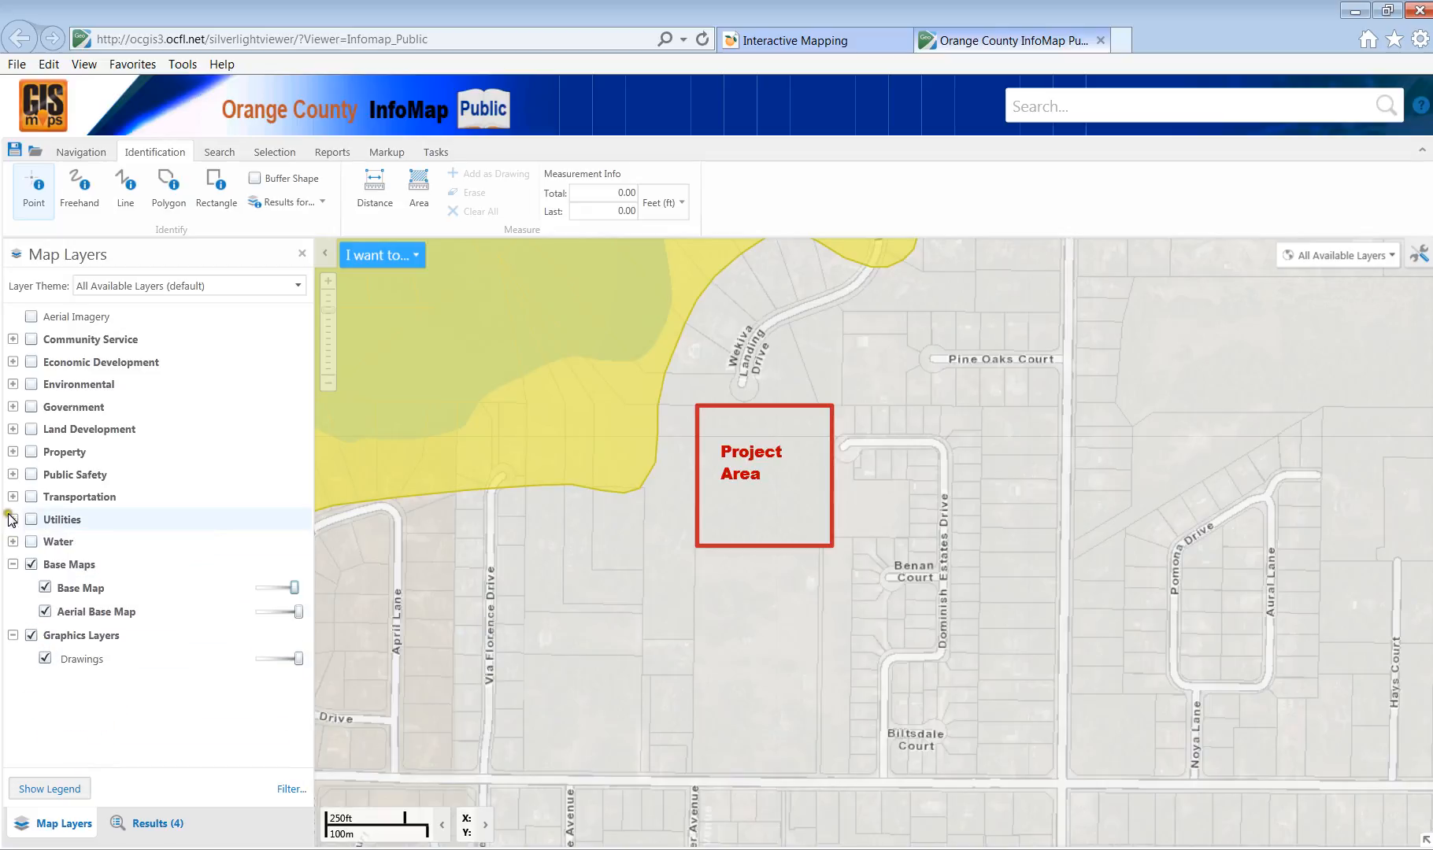
Browse the Transportation, Public Safety, Property, Land Development and Government layer groups.
left_click(13, 497)
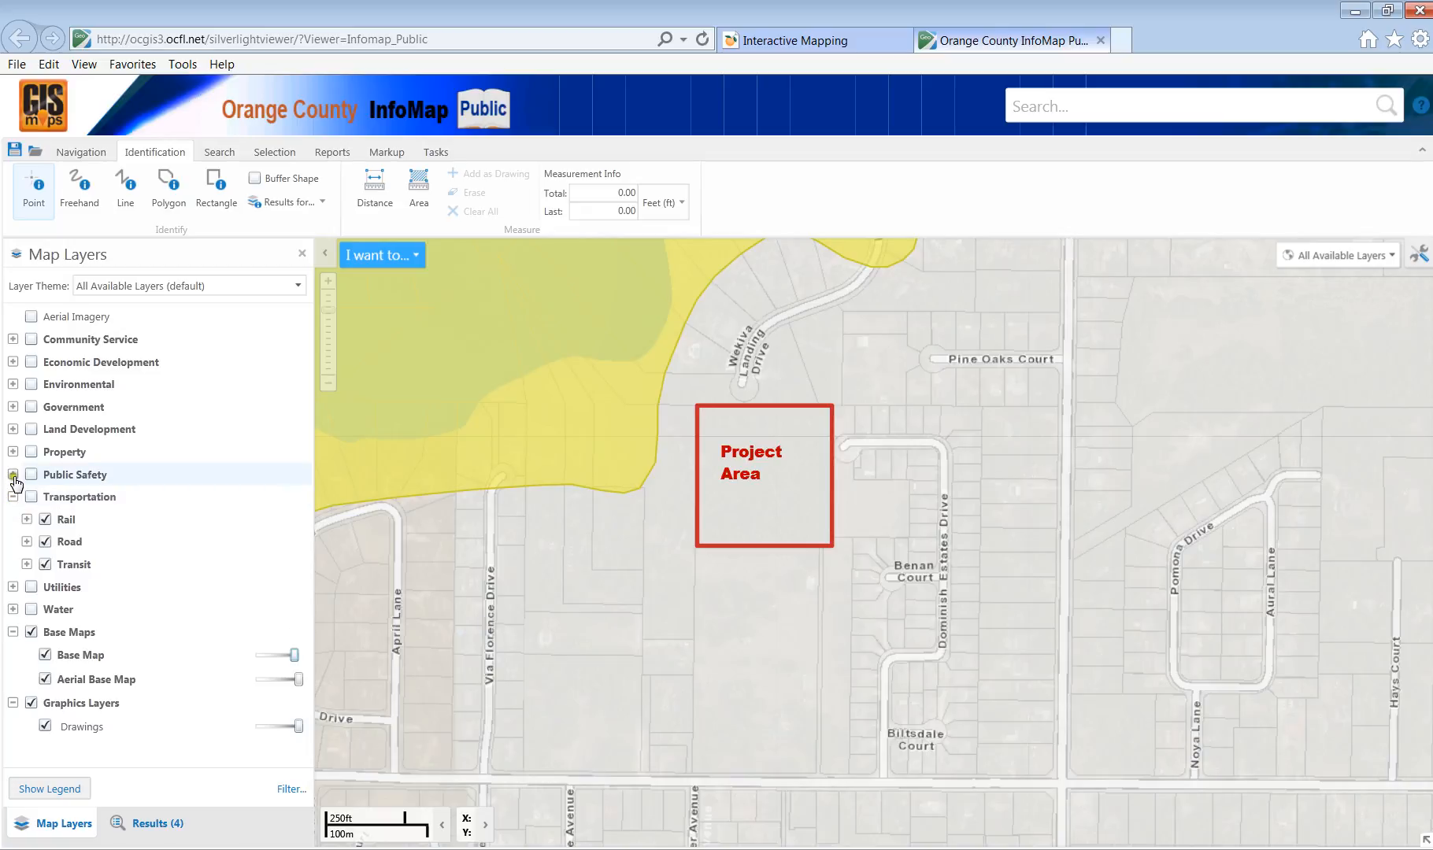
left_click(13, 474)
left_click(13, 451)
left_click(13, 430)
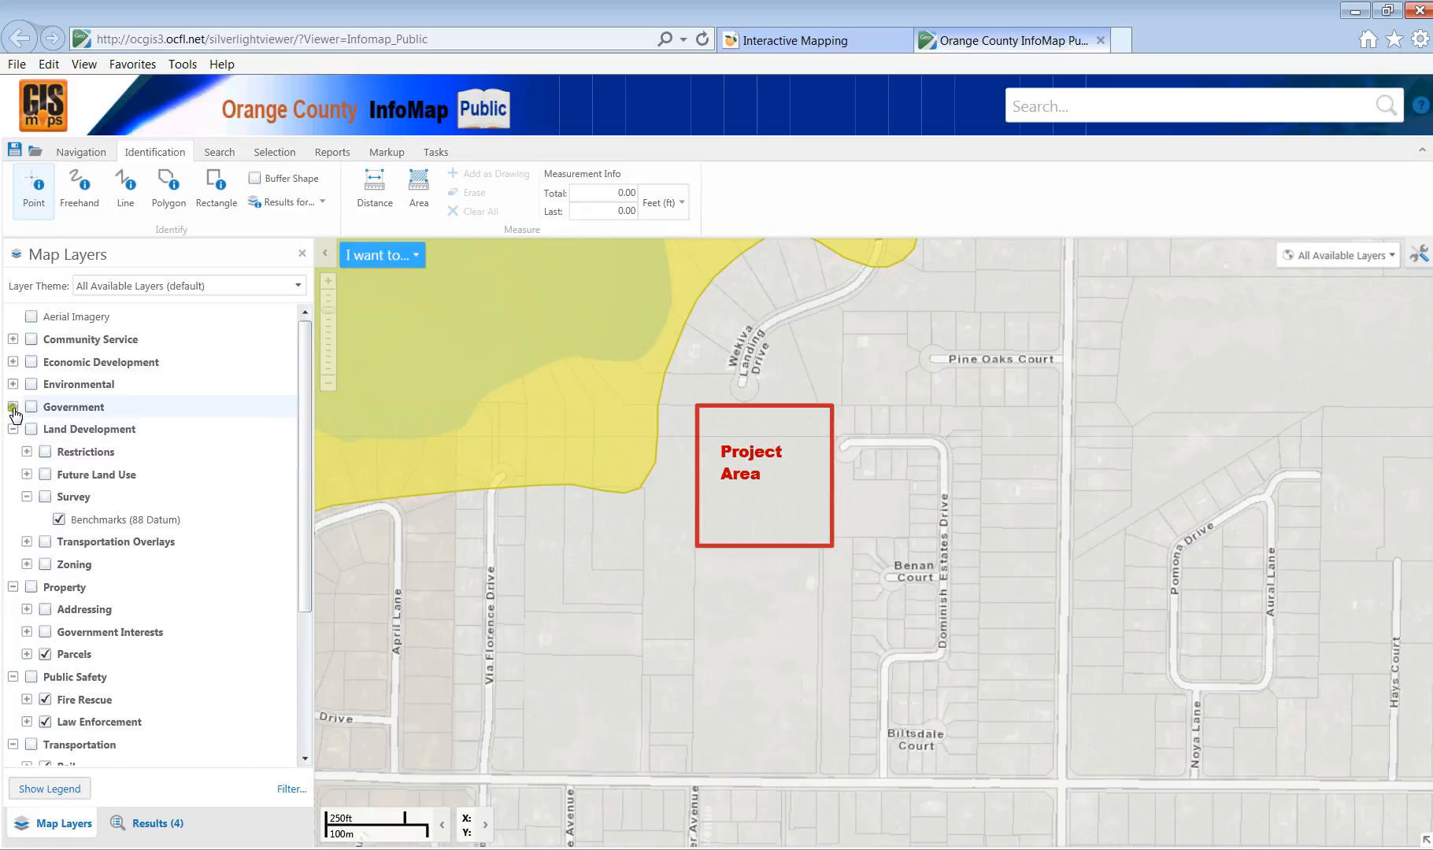
left_click(13, 407)
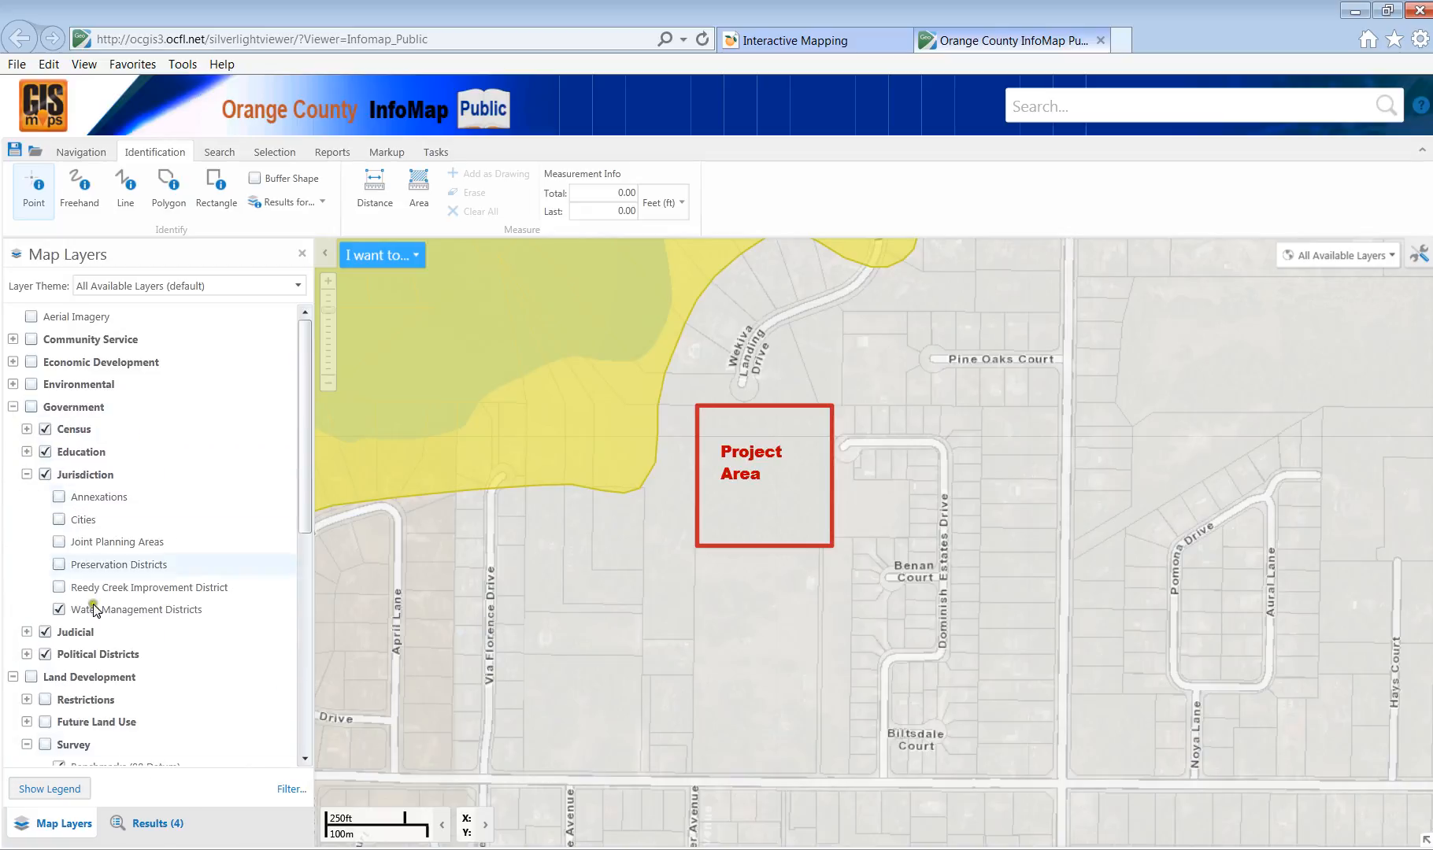
left_click(12, 407)
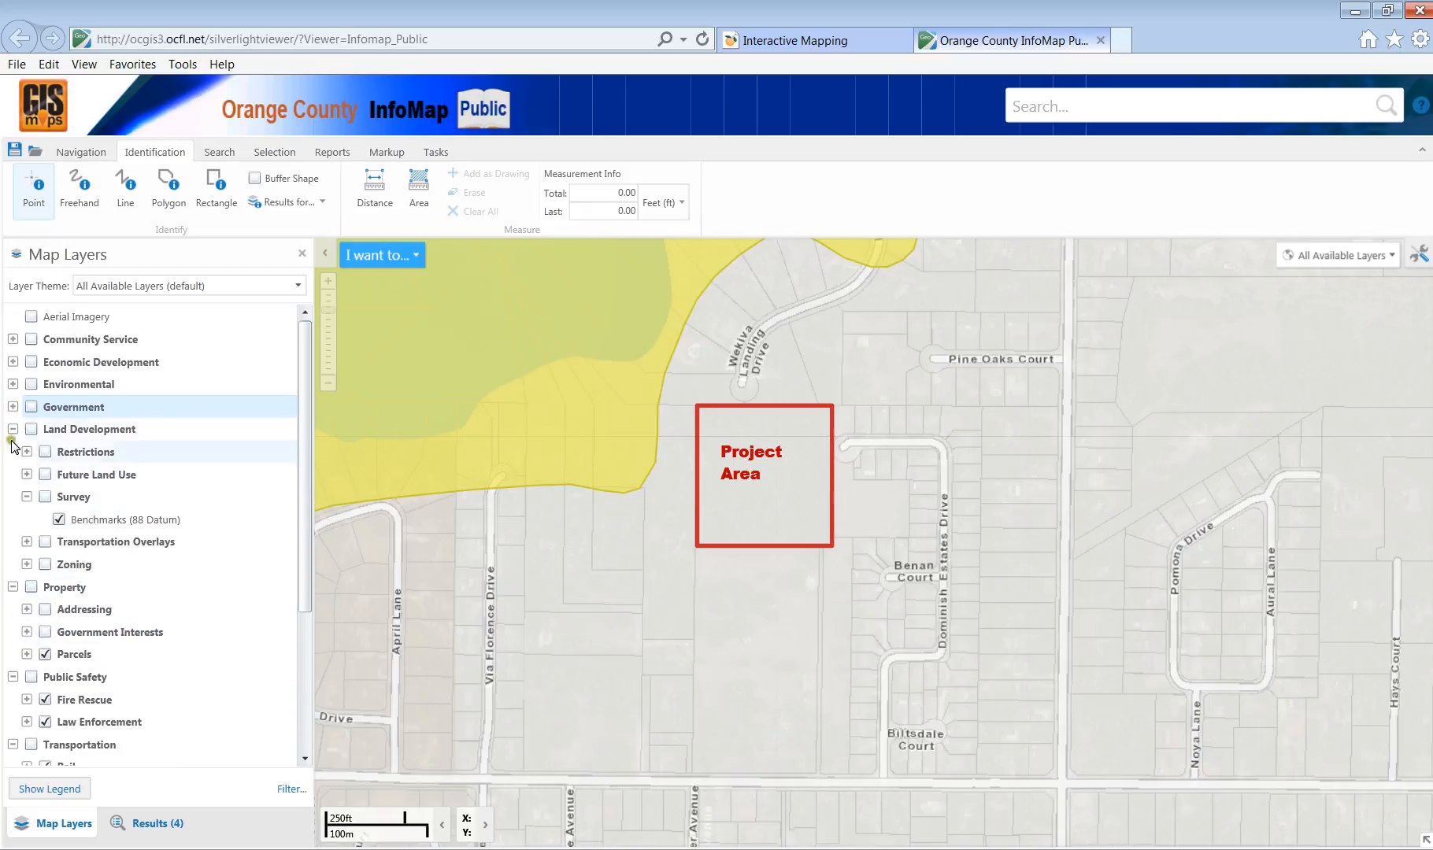
left_click(12, 429)
left_click(12, 451)
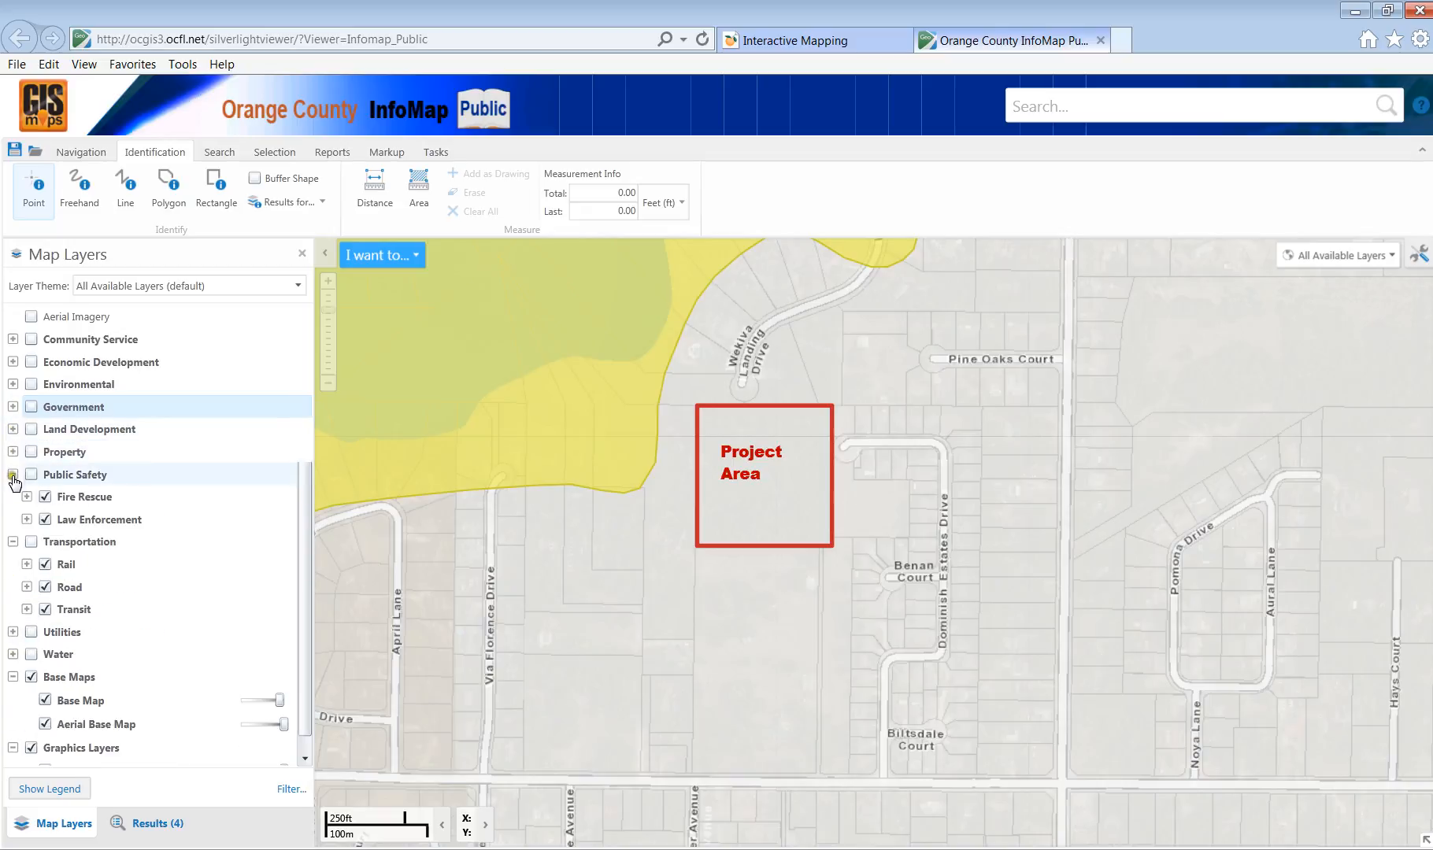
left_click(13, 474)
left_click(13, 497)
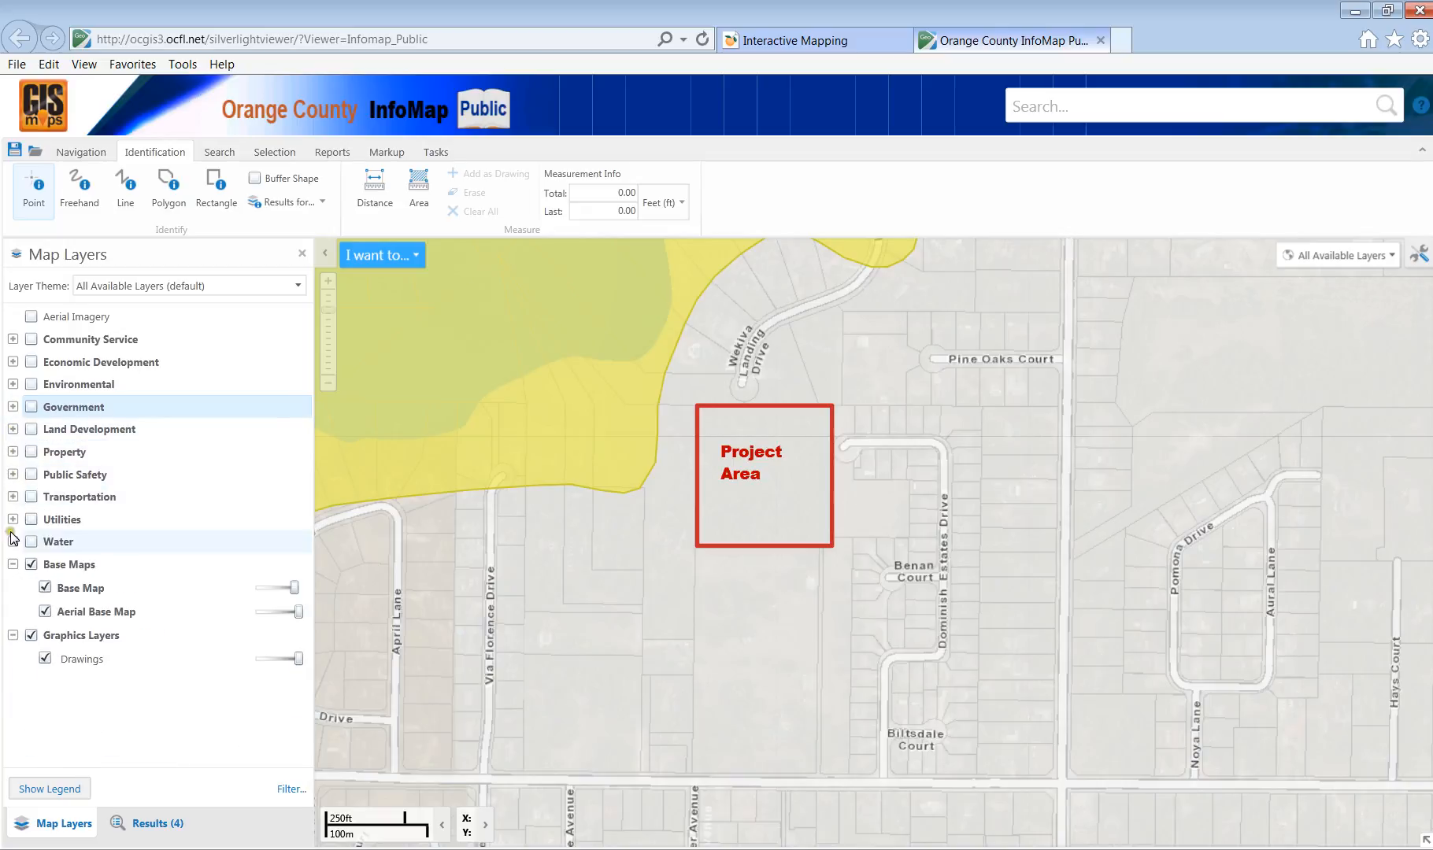
Hide the street base map, then toggle the Project Area drawing off and back on.
left_click(45, 588)
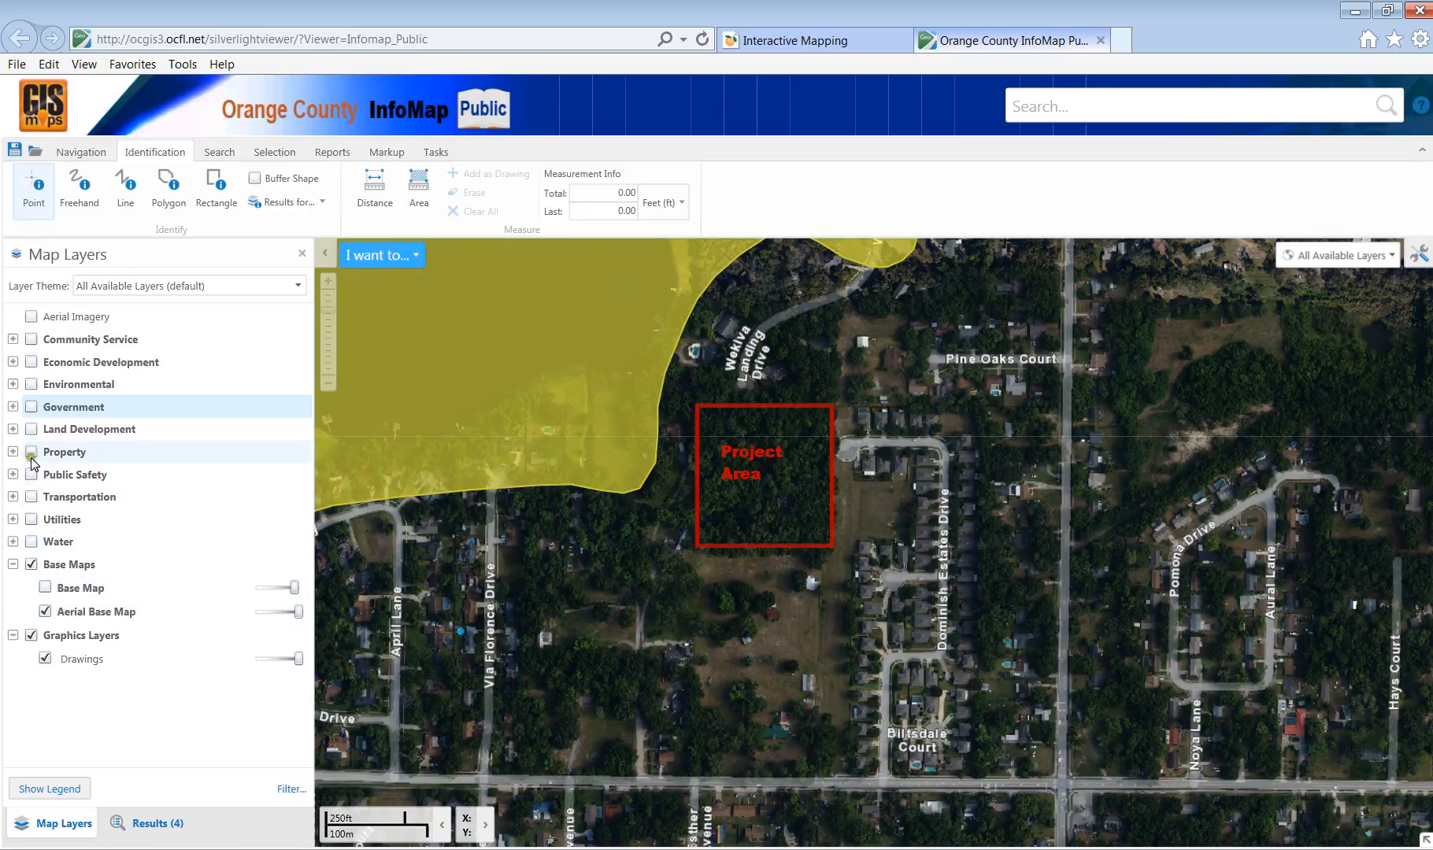
left_click(46, 659)
left_click(45, 659)
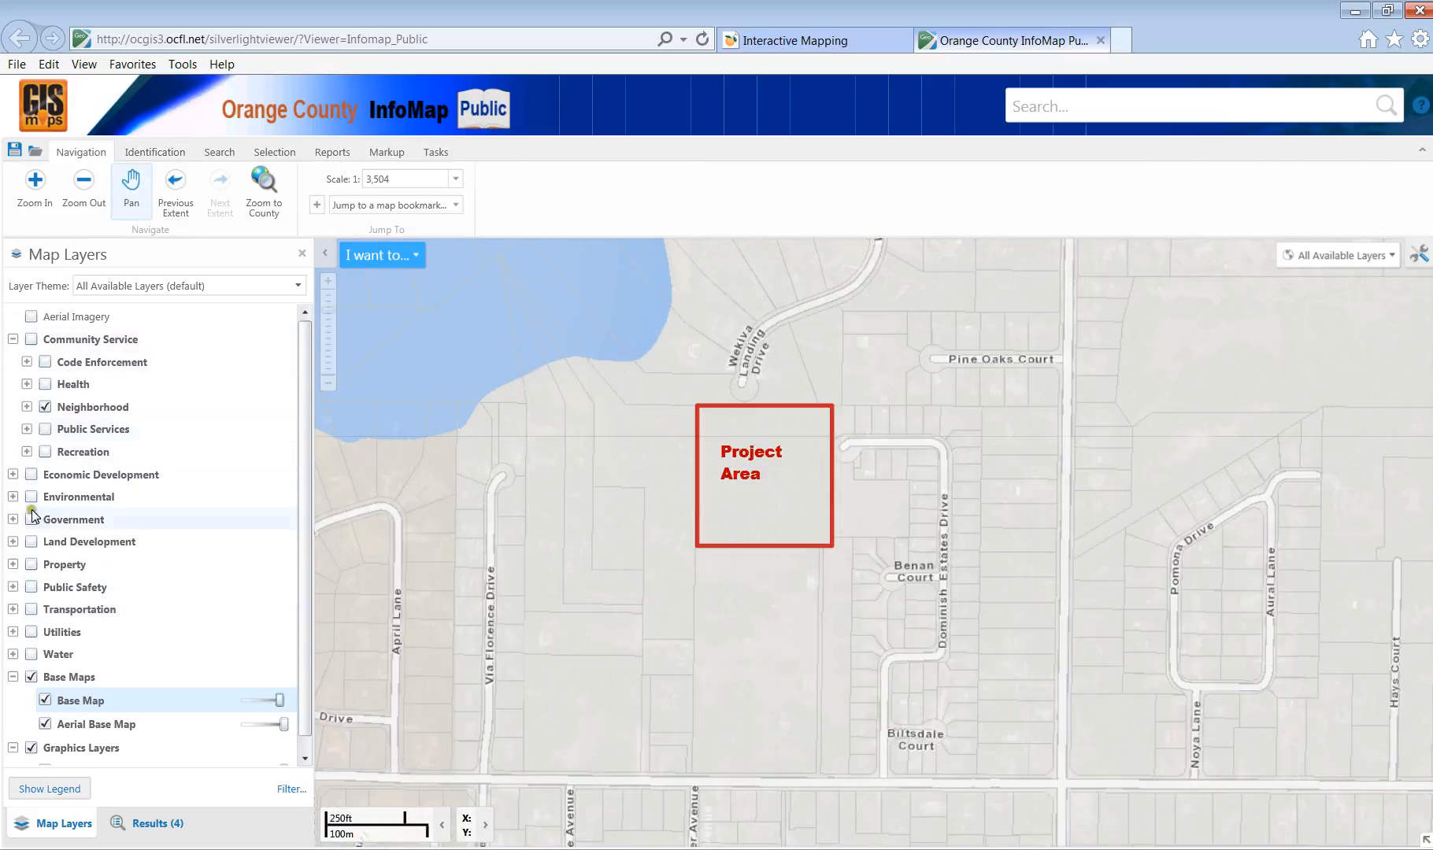
Collapse Community Service, fade the Base Map slightly, and look at the Parcels sublayers.
left_click(13, 339)
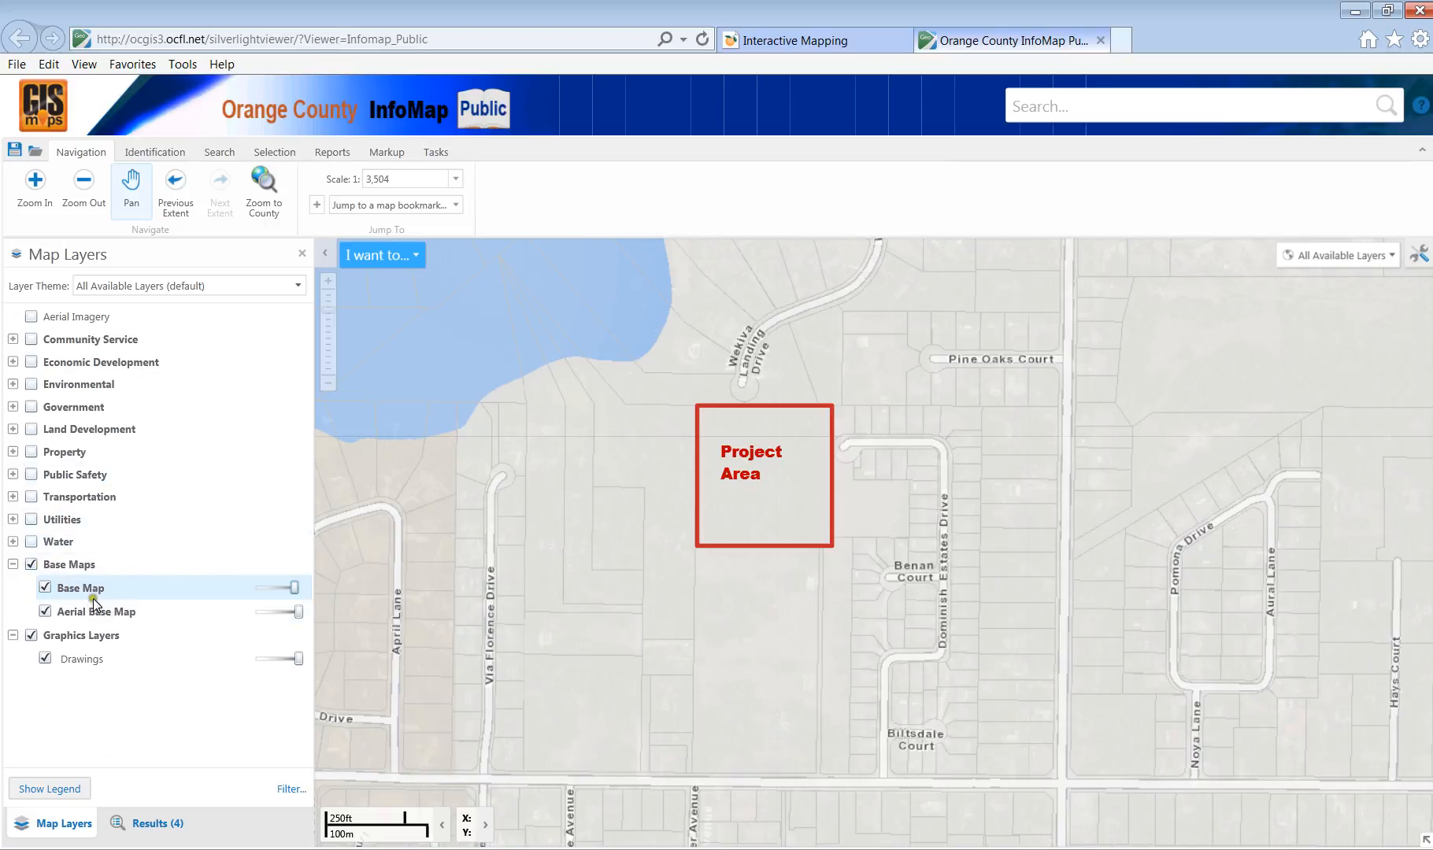
left_click_drag(293, 587, 273, 587)
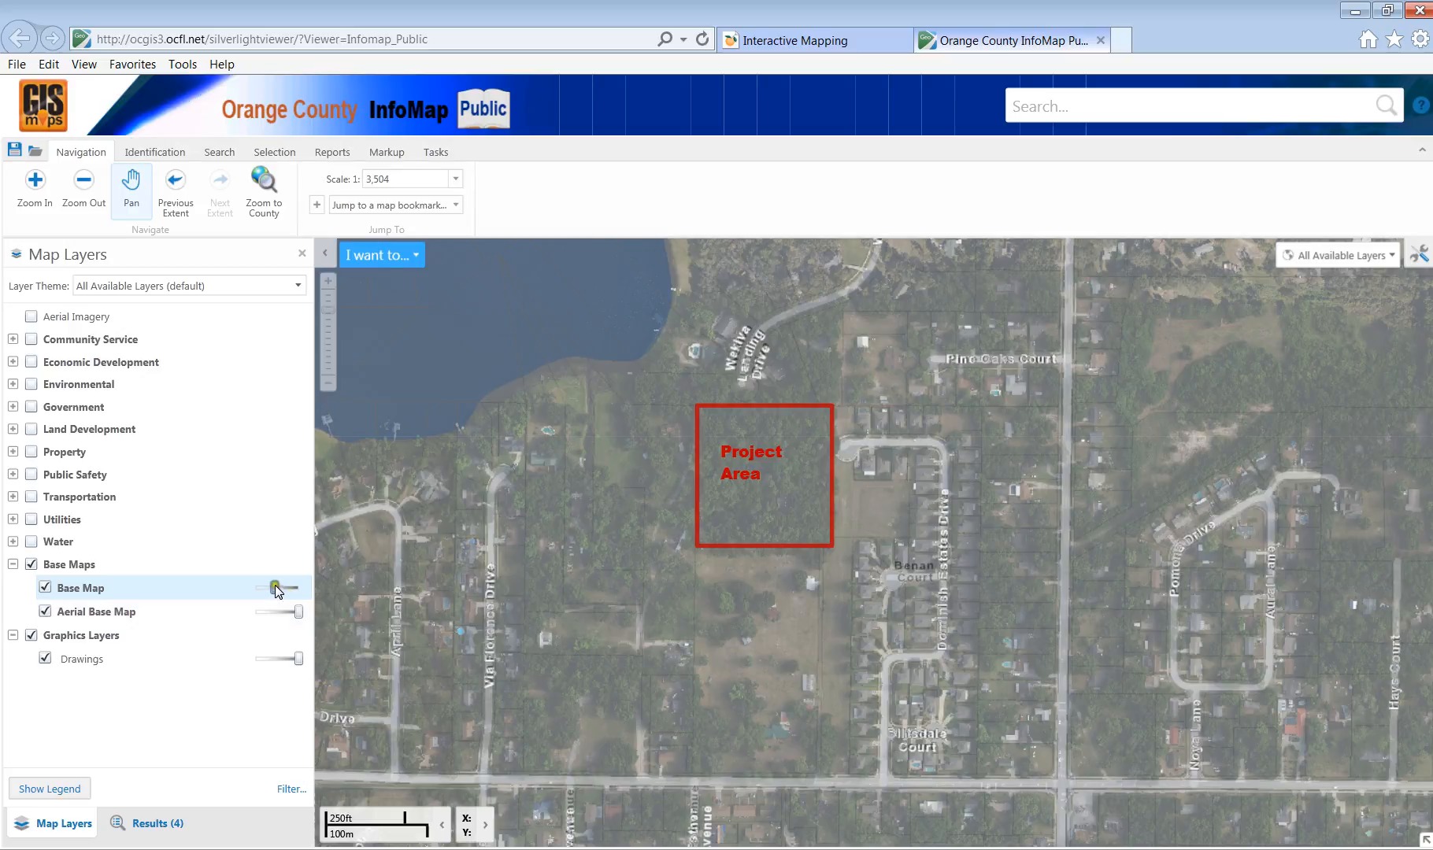
left_click_drag(275, 586, 271, 586)
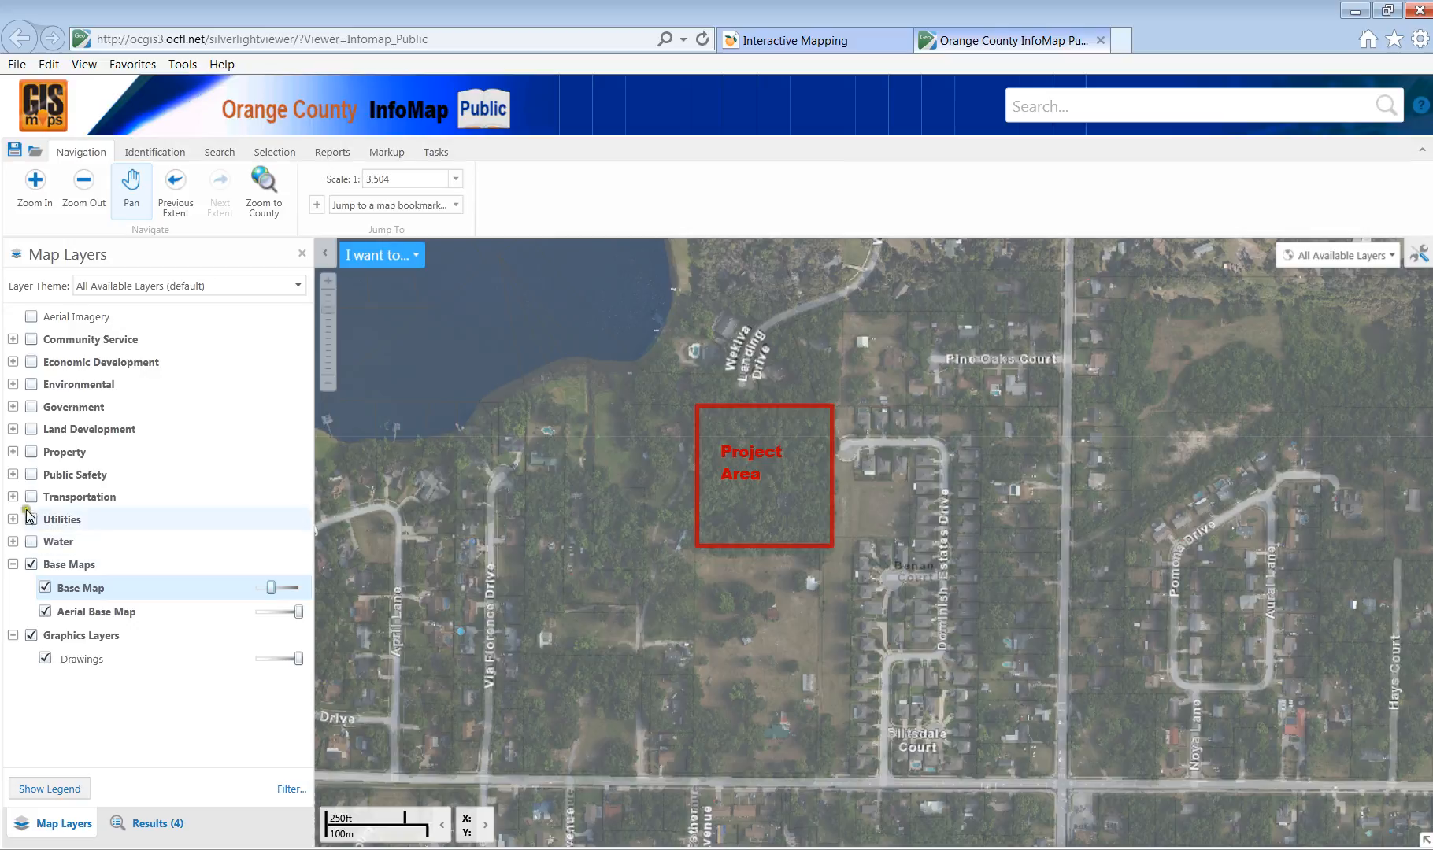
left_click(13, 452)
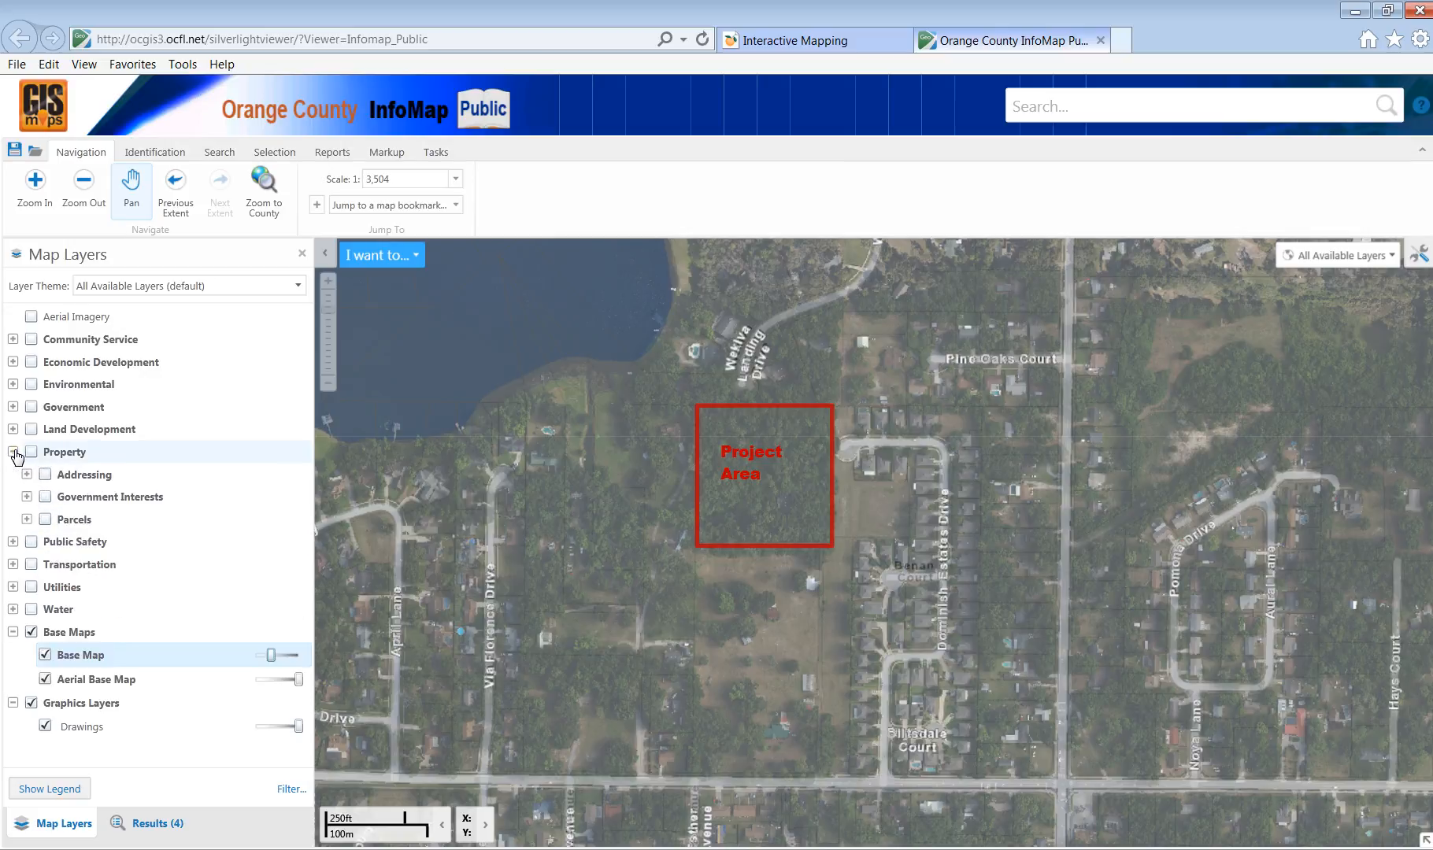
left_click(26, 519)
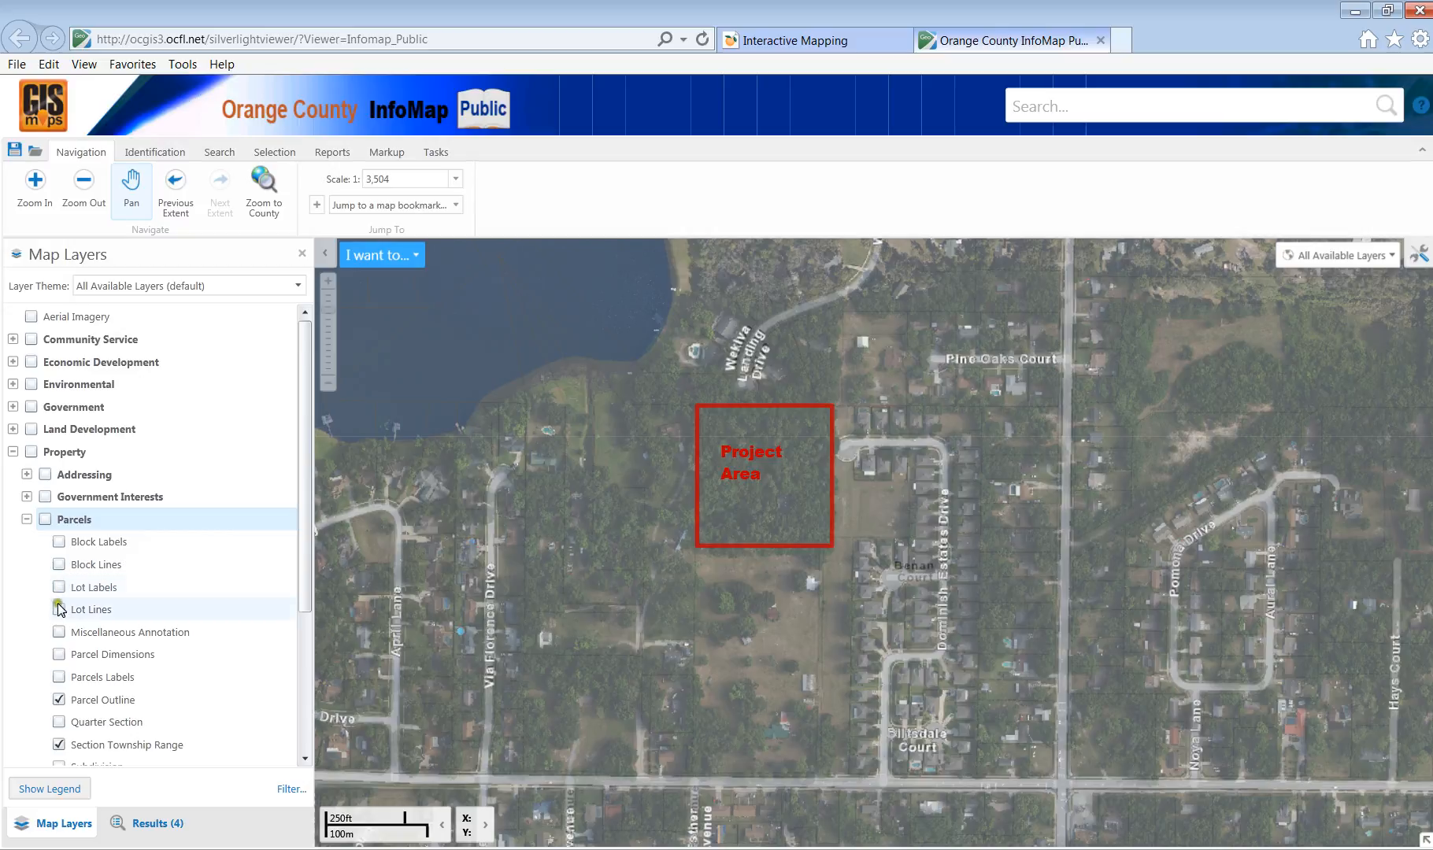
left_click(27, 519)
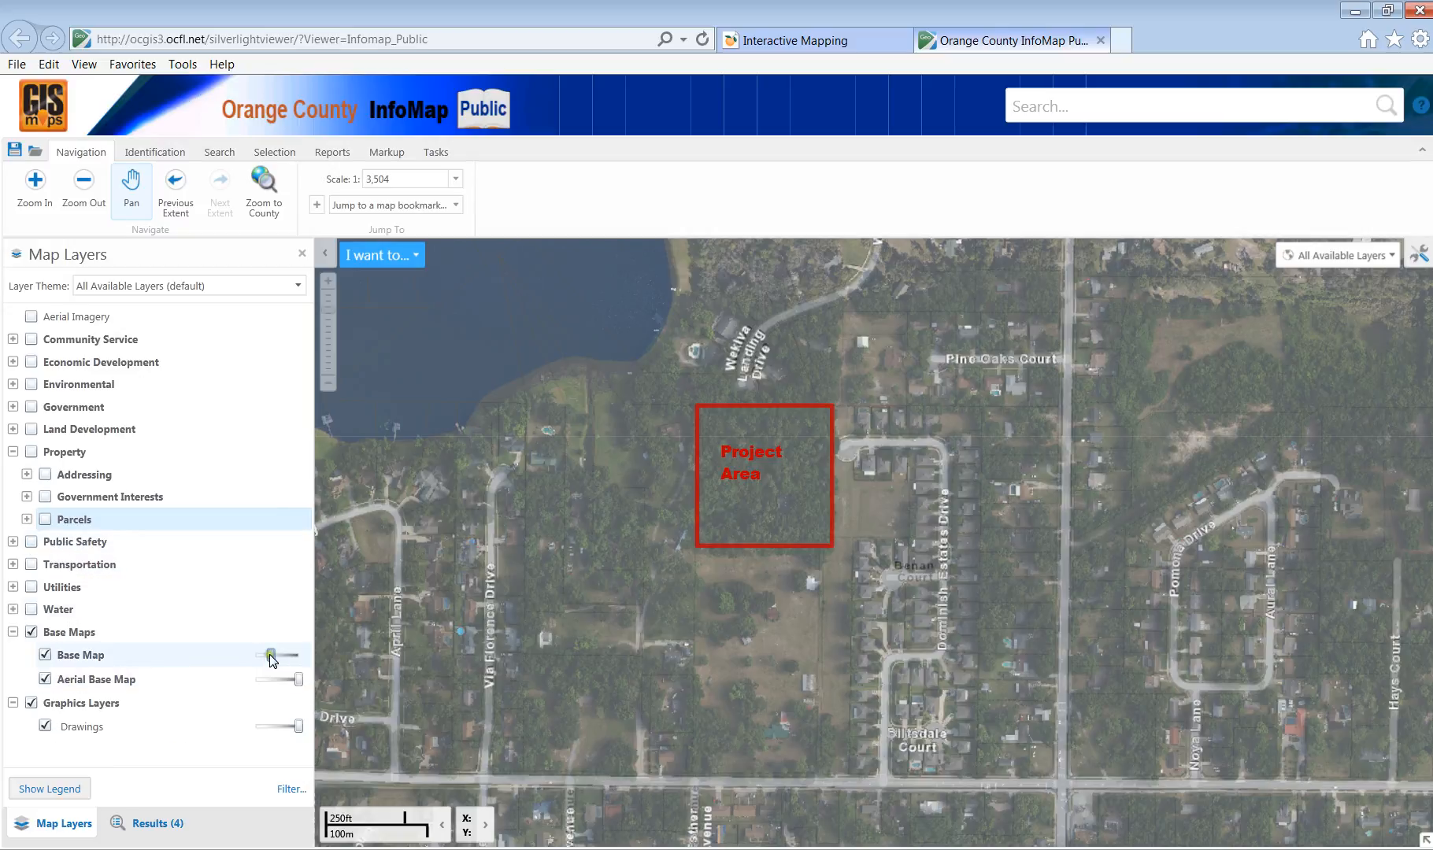
Set the Base Map to 45% transparency, turn off Aerial Imagery, and fade it further.
left_click_drag(271, 655, 283, 656)
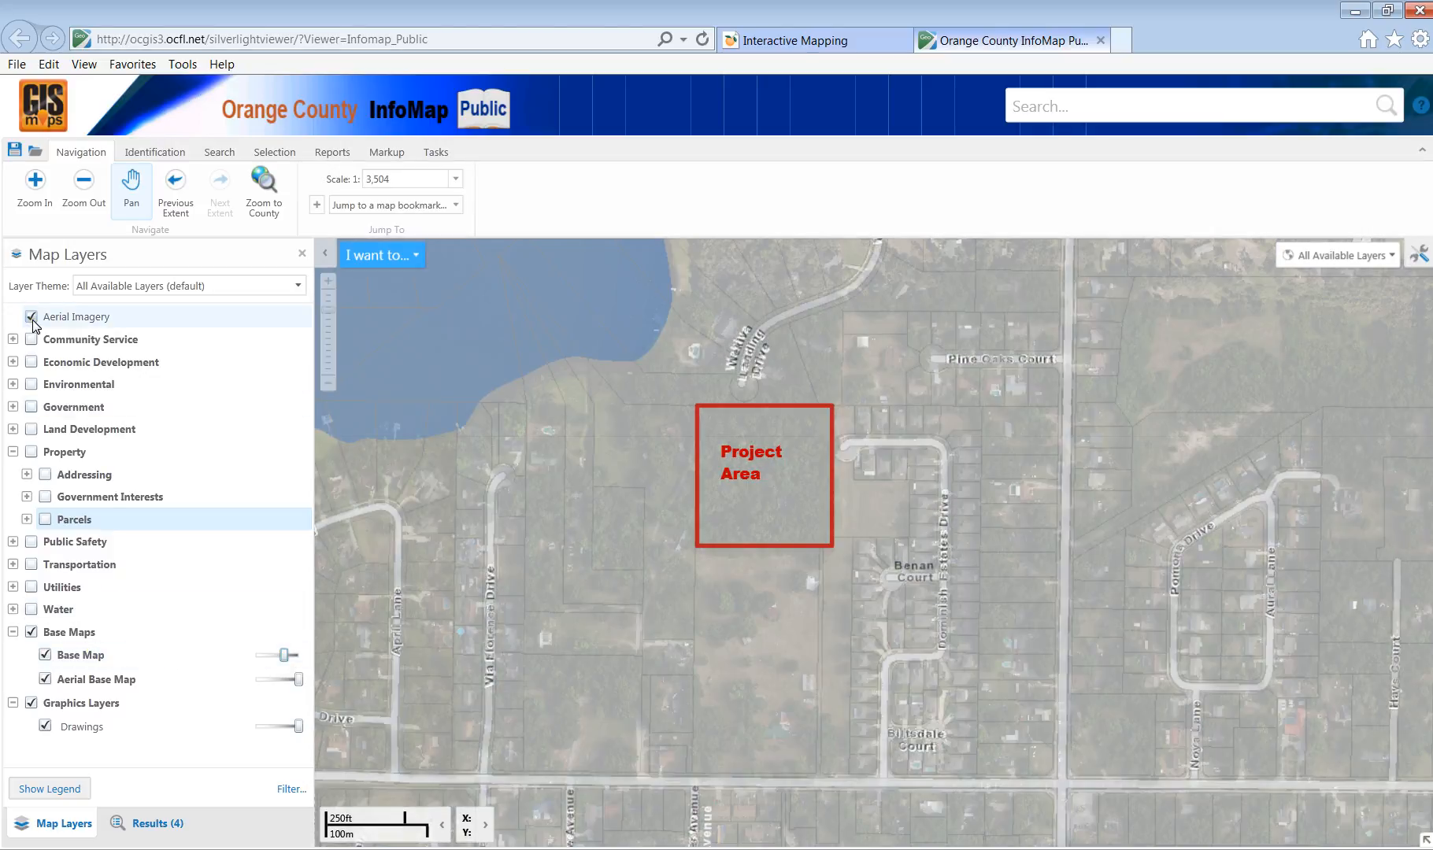
left_click(294, 676)
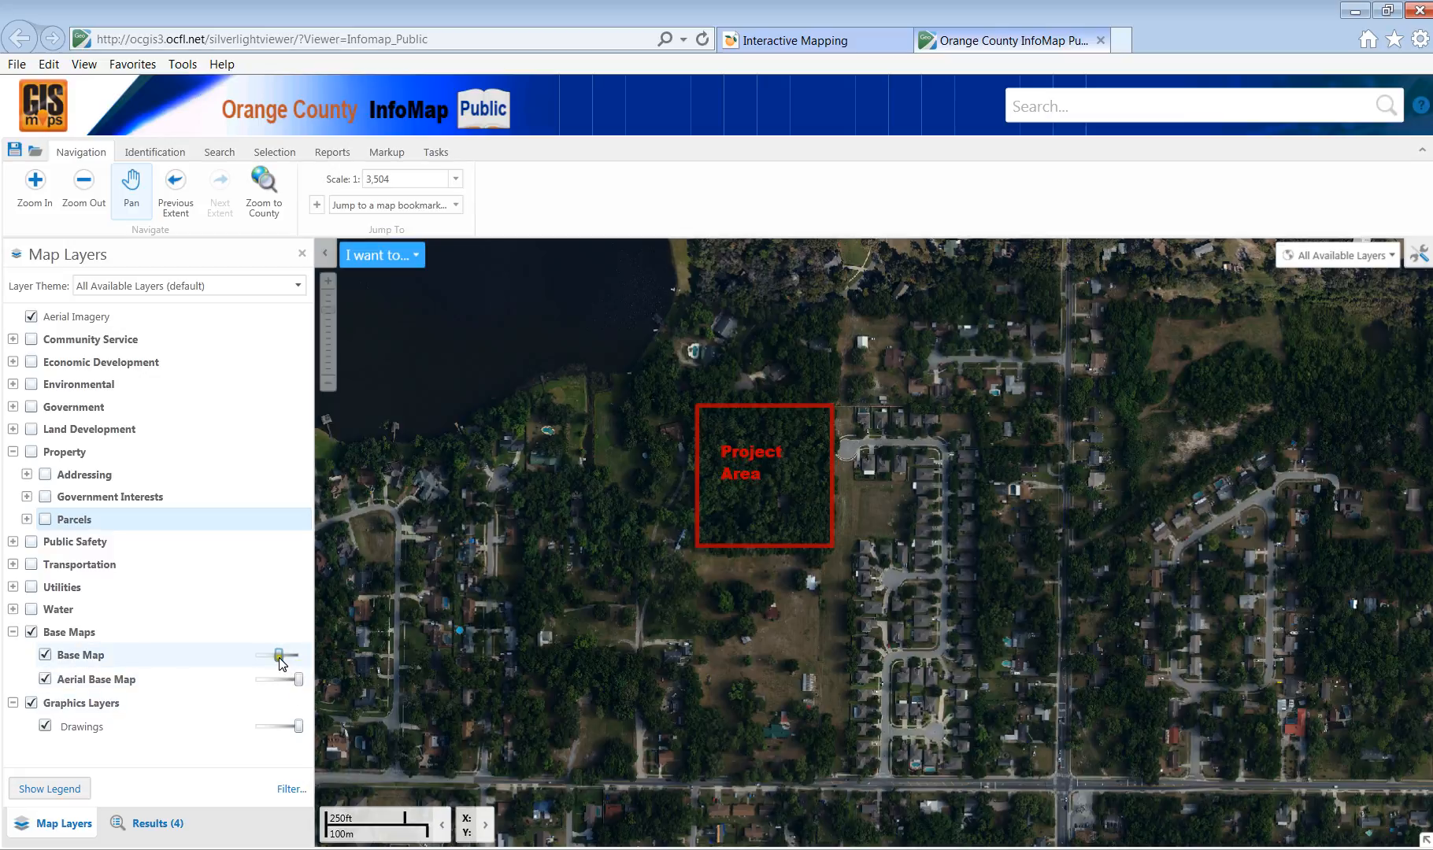
left_click_drag(283, 656, 292, 658)
left_click(32, 317)
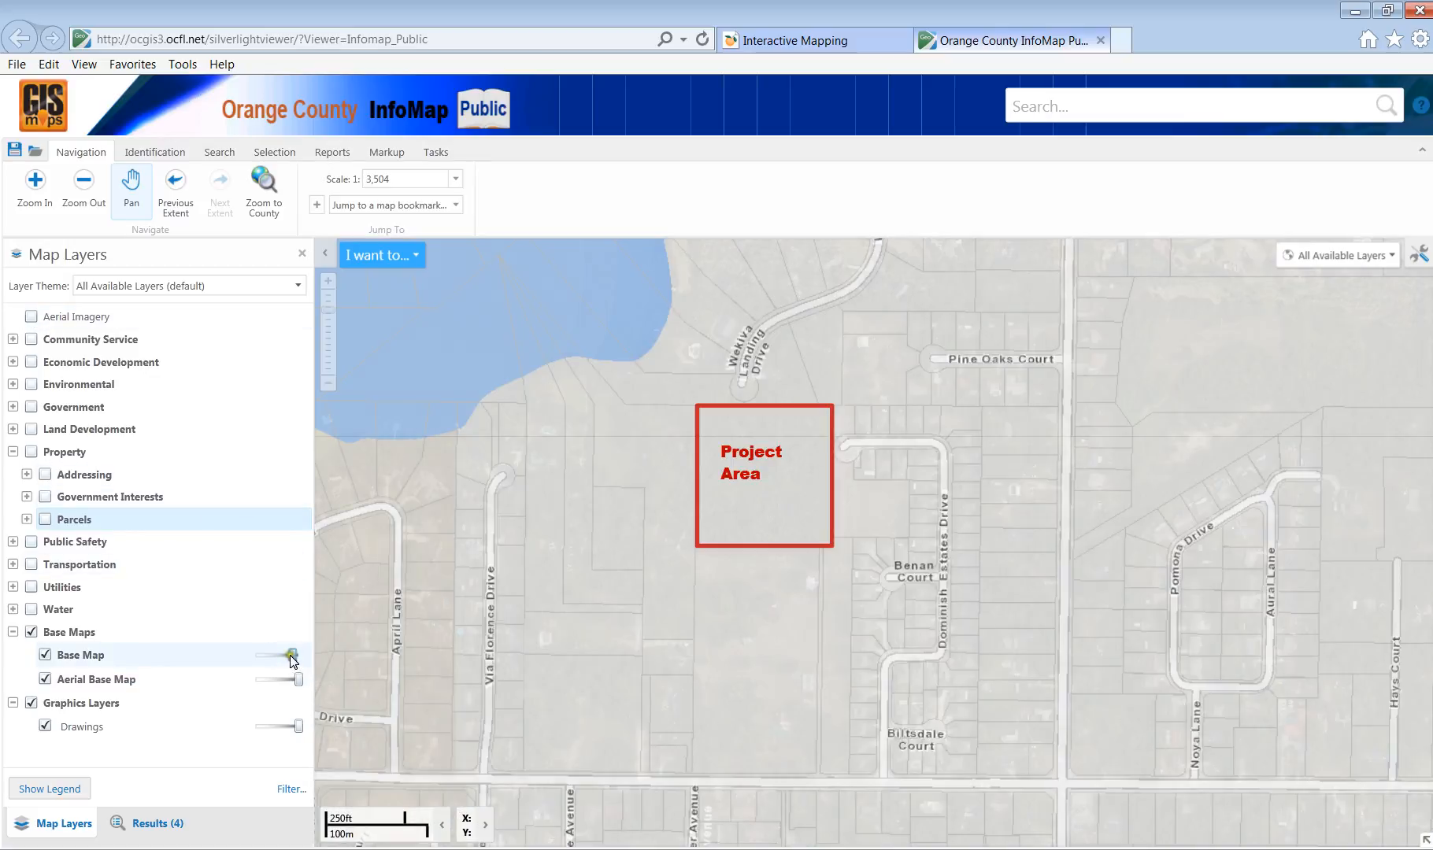
left_click_drag(290, 655, 276, 662)
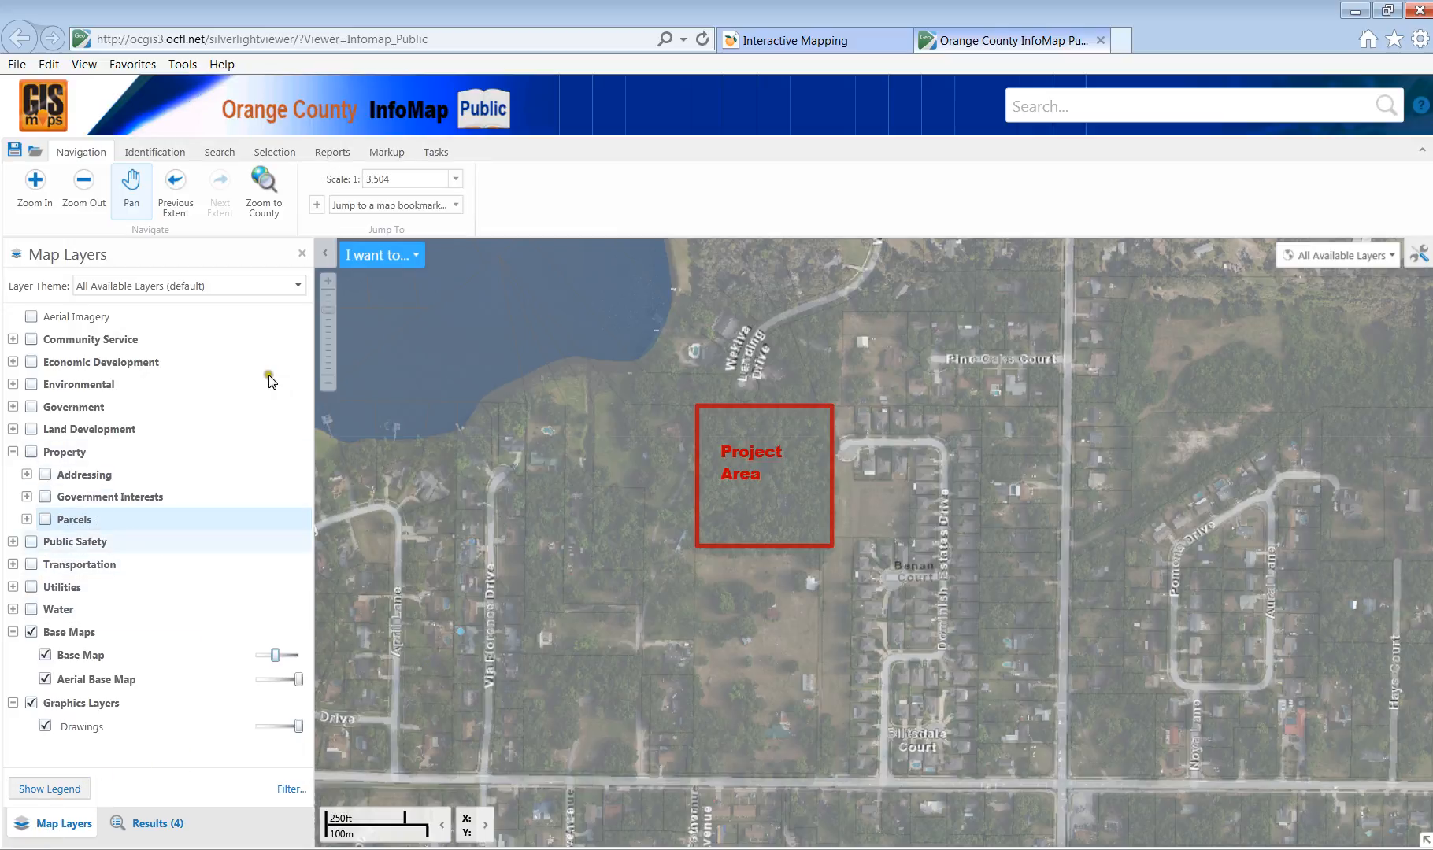
left_click(436, 152)
Print the map to PDF titled 'Orange County InfoMap Aerial Map' and open the file.
left_click(38, 187)
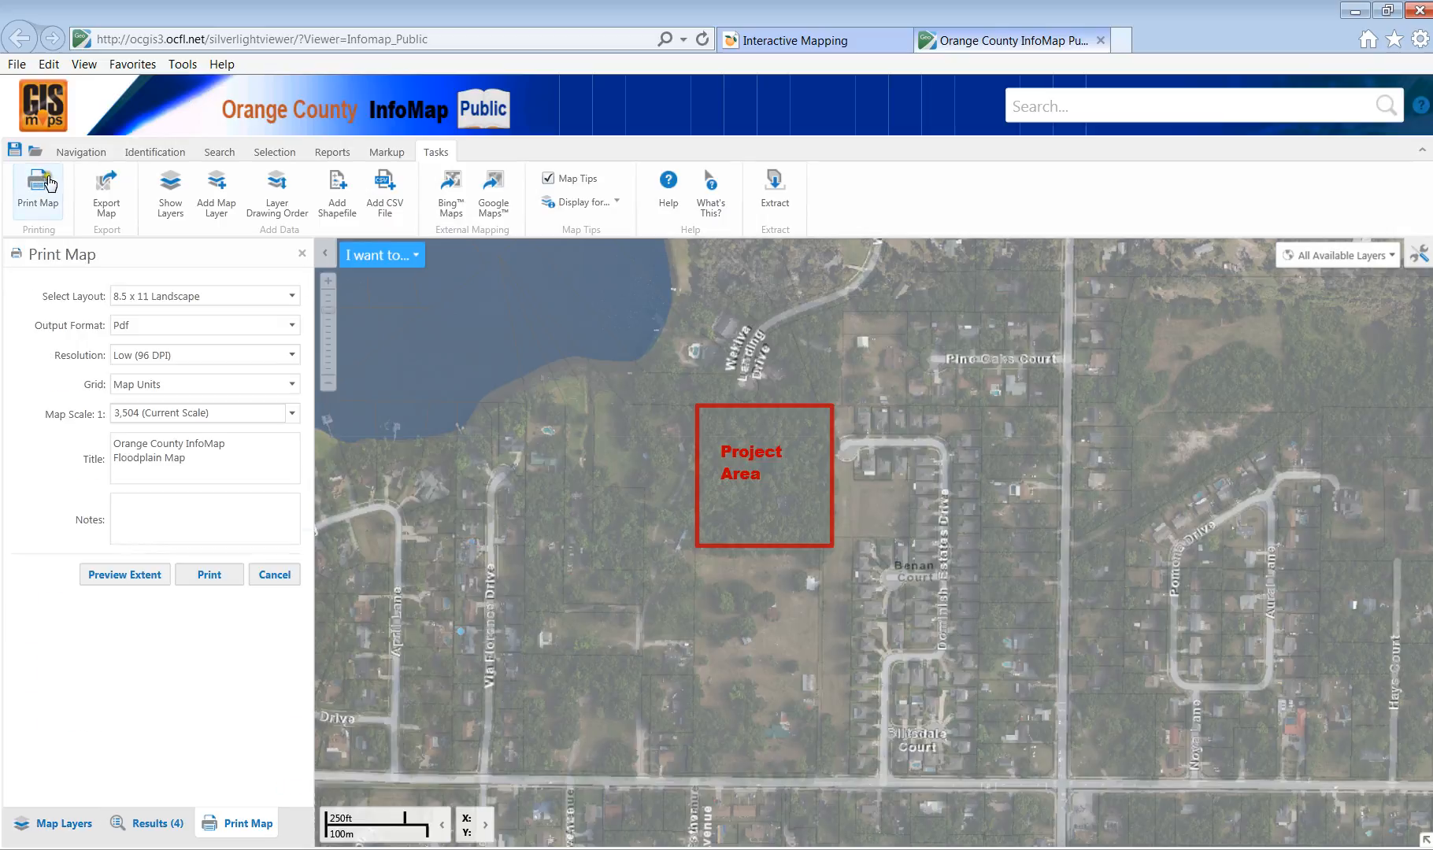
double_click(140, 456)
type("Aerial")
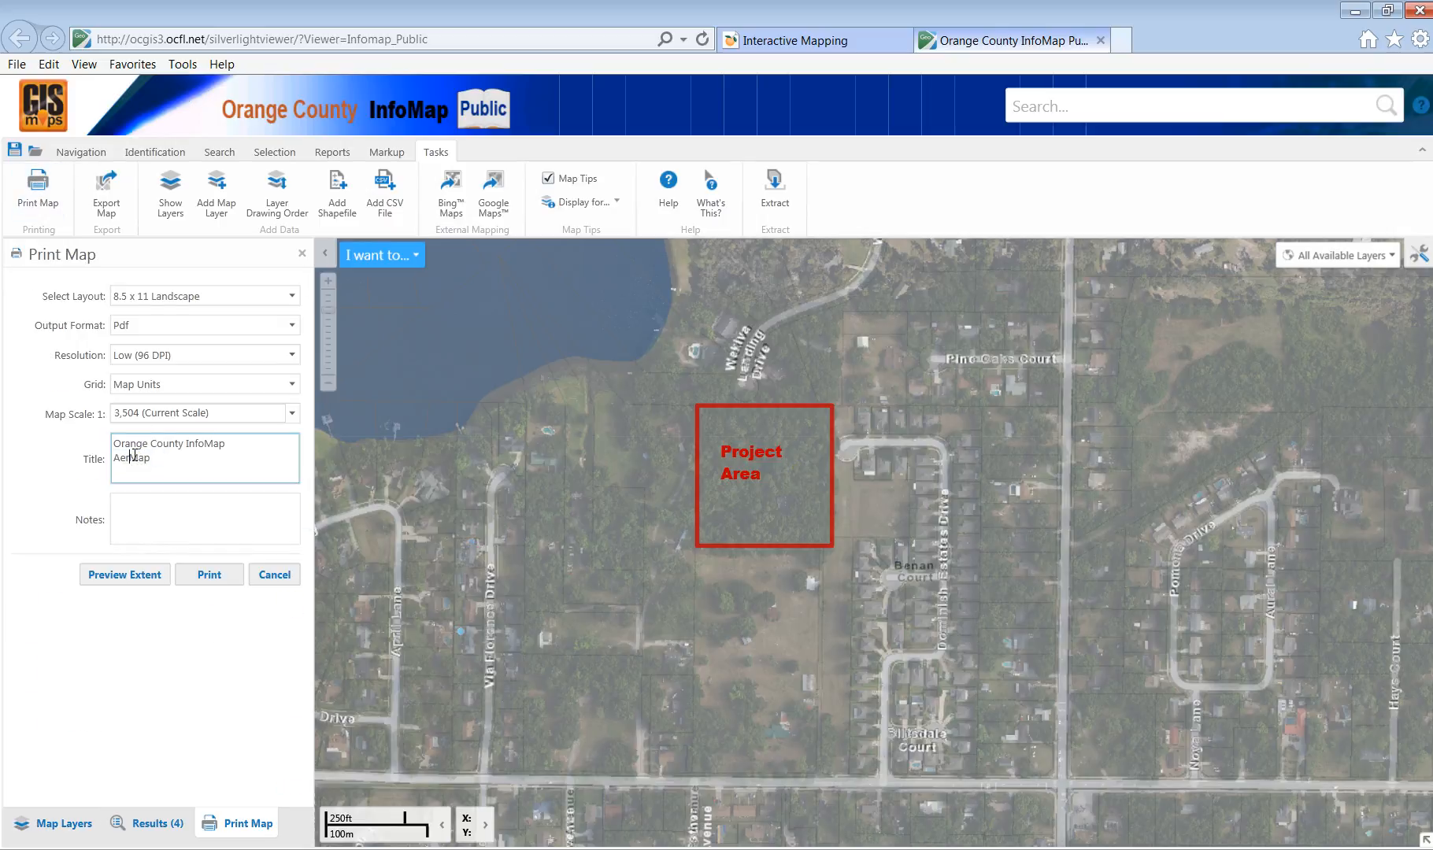
key("Return")
key("BackSpace")
left_click(185, 575)
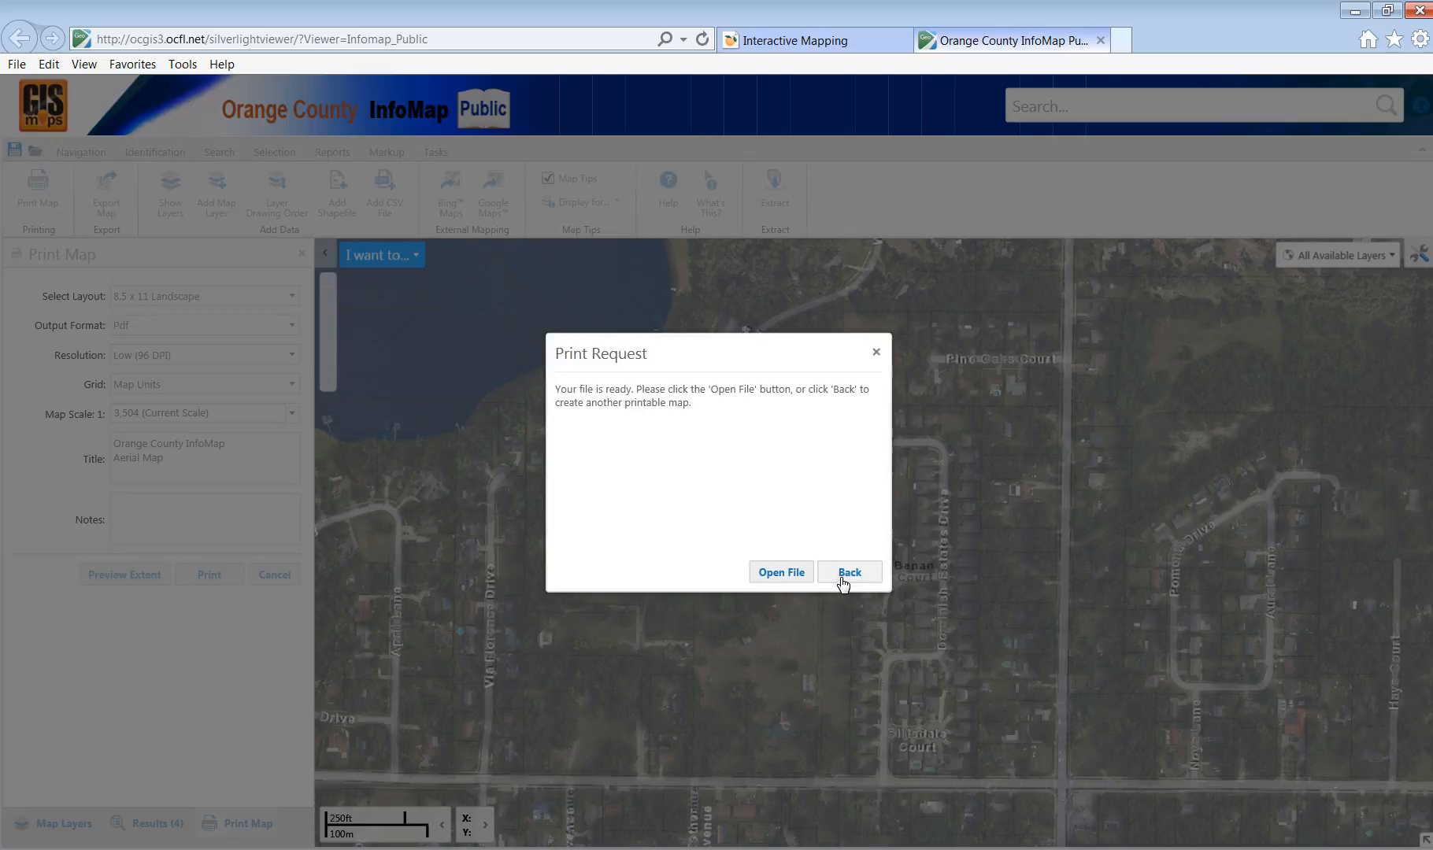
left_click(784, 573)
Save the aerial map PDF to the Desktop as 'Aerial of Project', then close its tab.
left_click(784, 573)
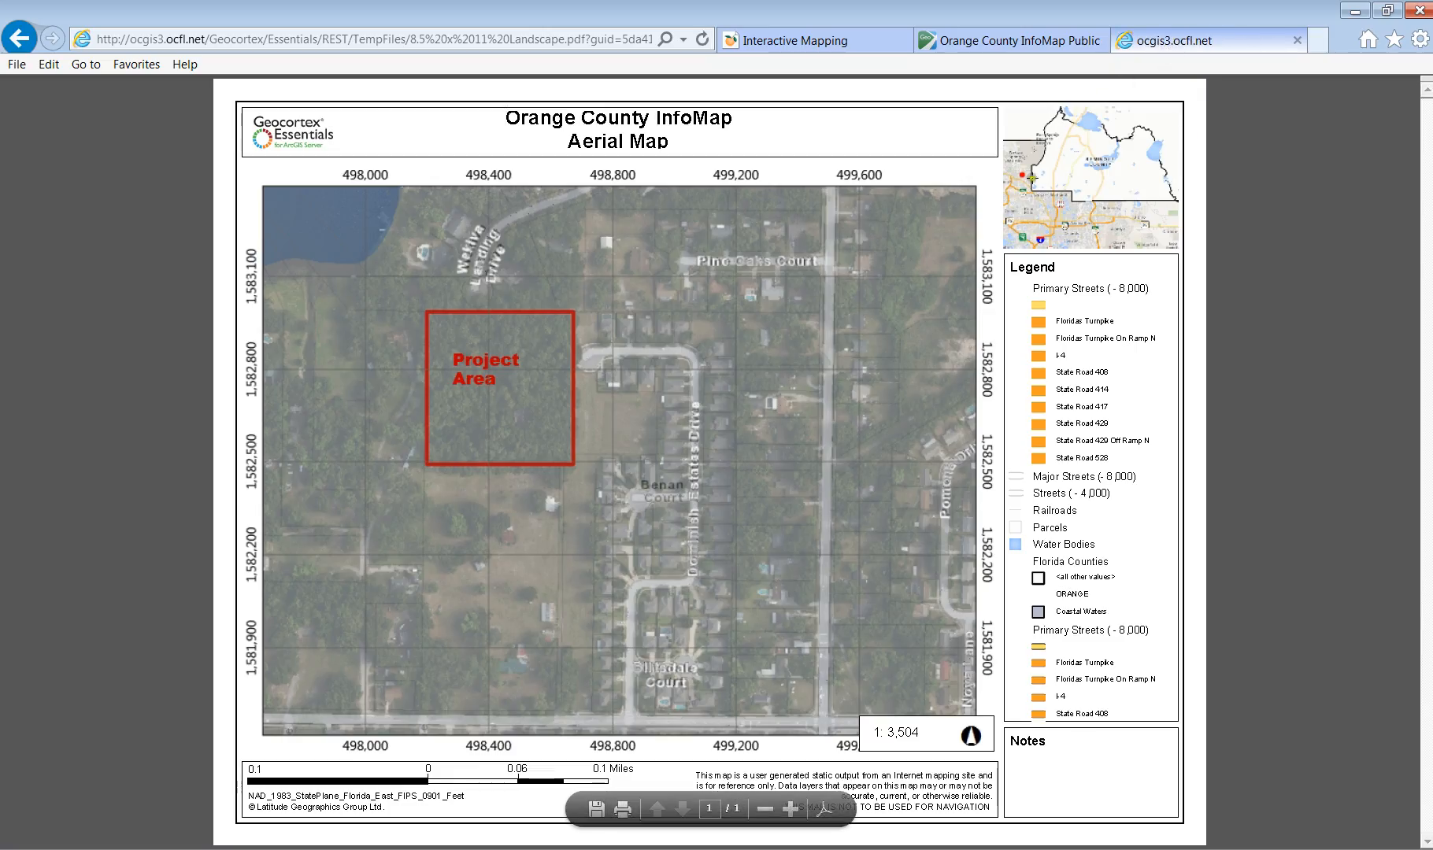
left_click(596, 809)
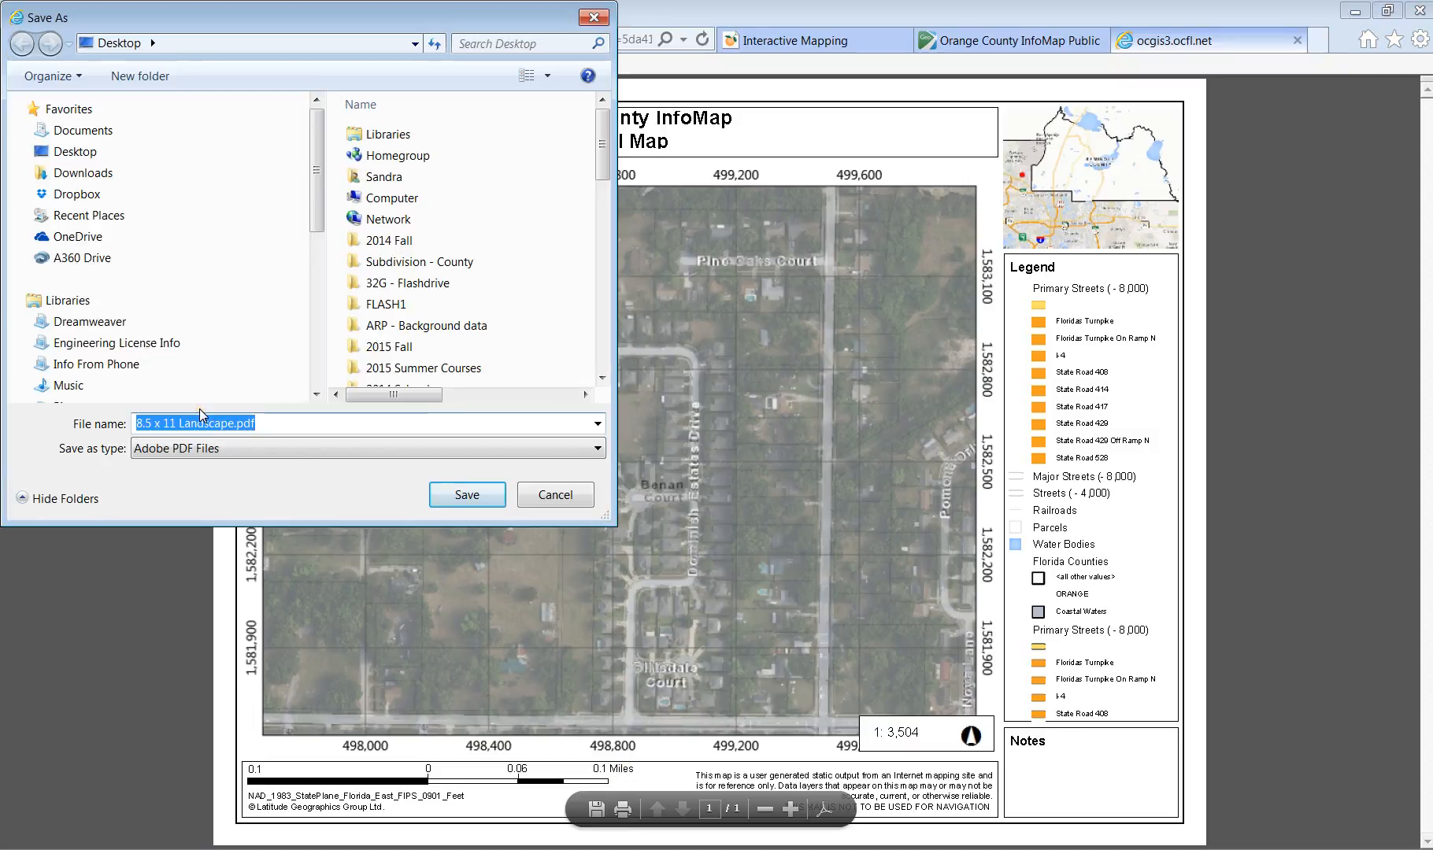
type("Aerial of P")
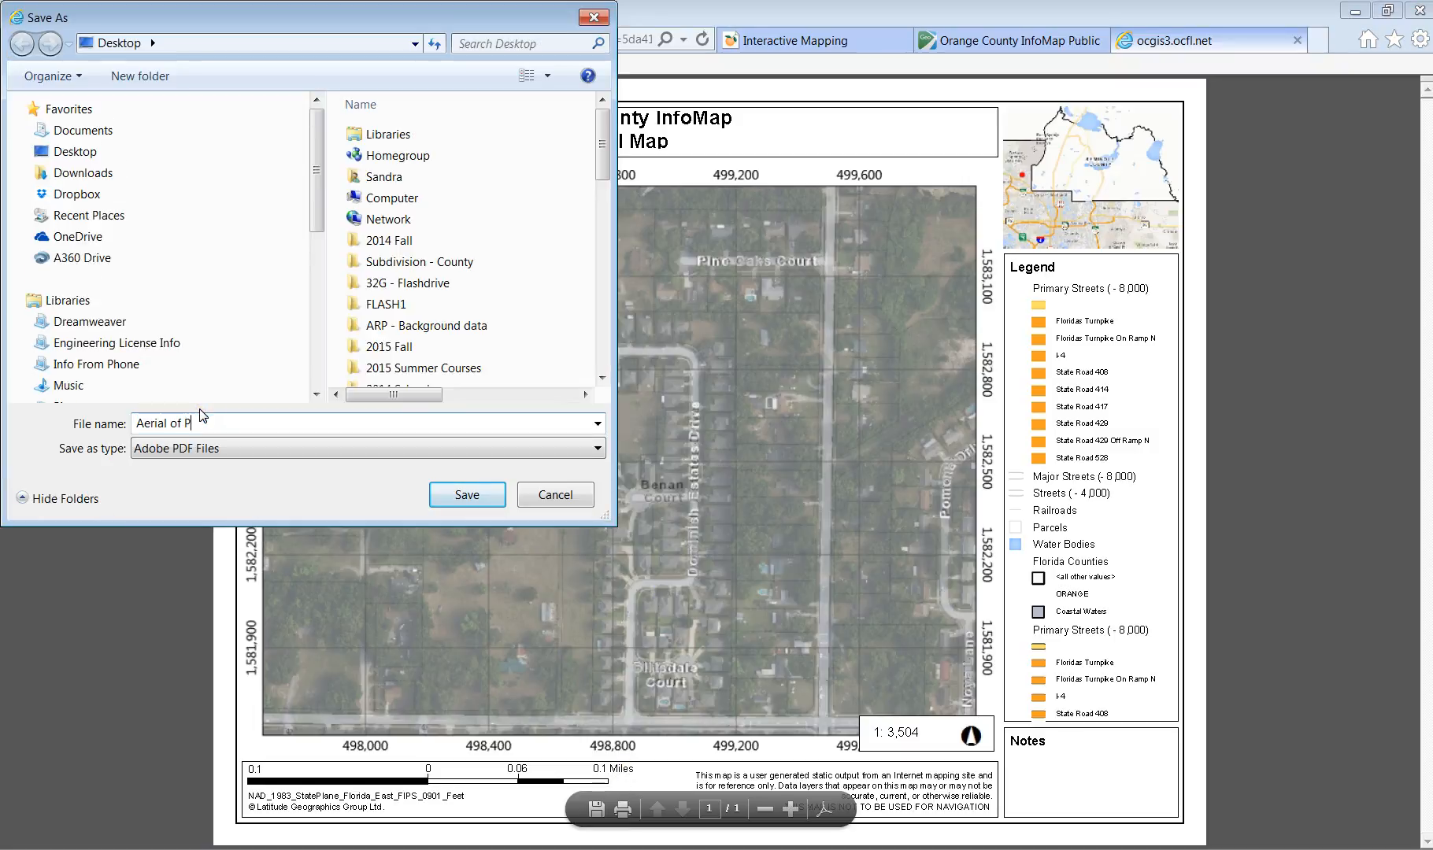
type("roject")
left_click(467, 494)
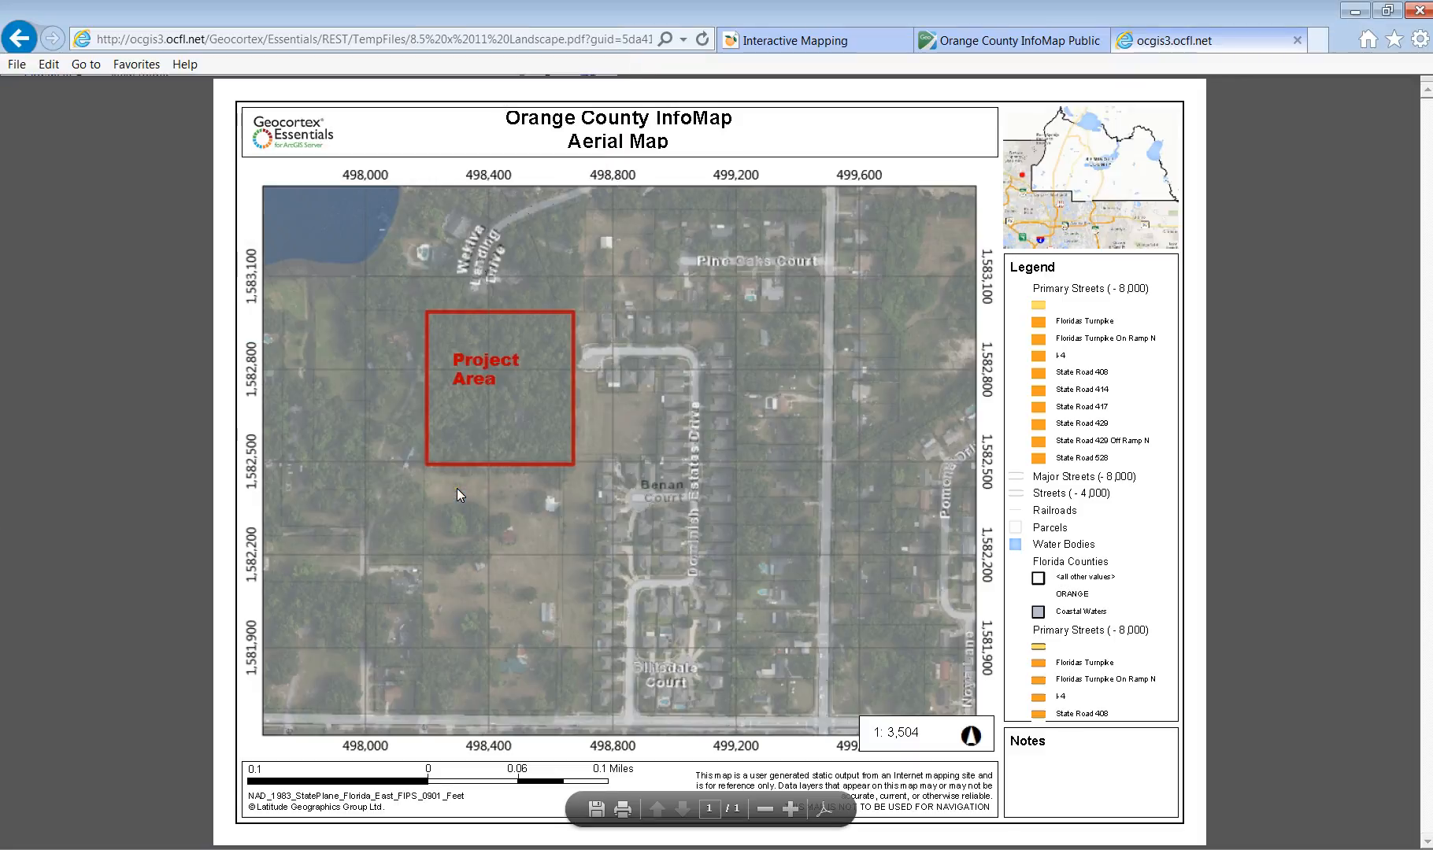
left_click(1296, 40)
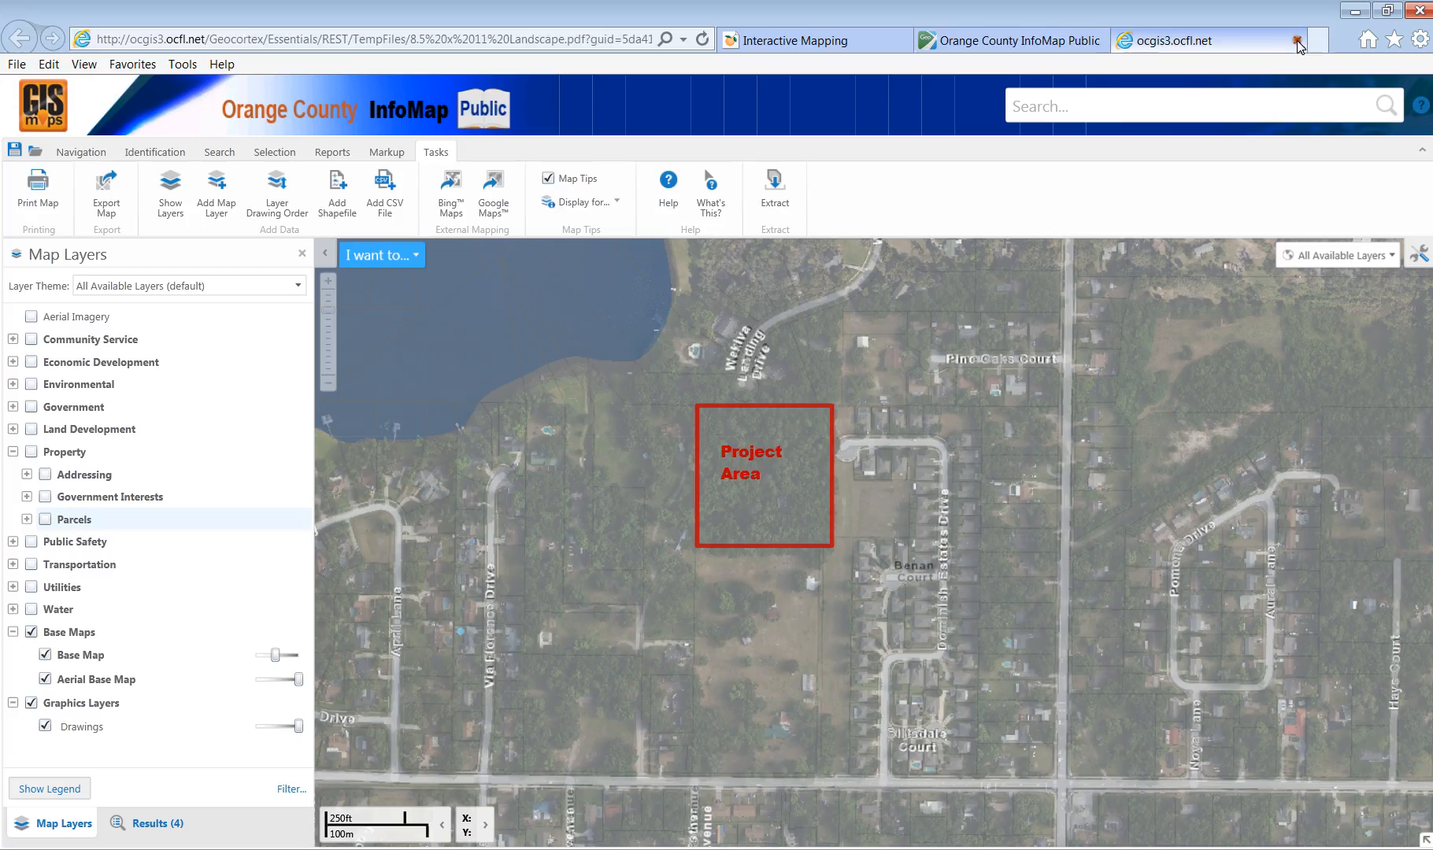
Turn off the Base Map layer, print the aerial-only map to PDF and open it.
left_click(45, 656)
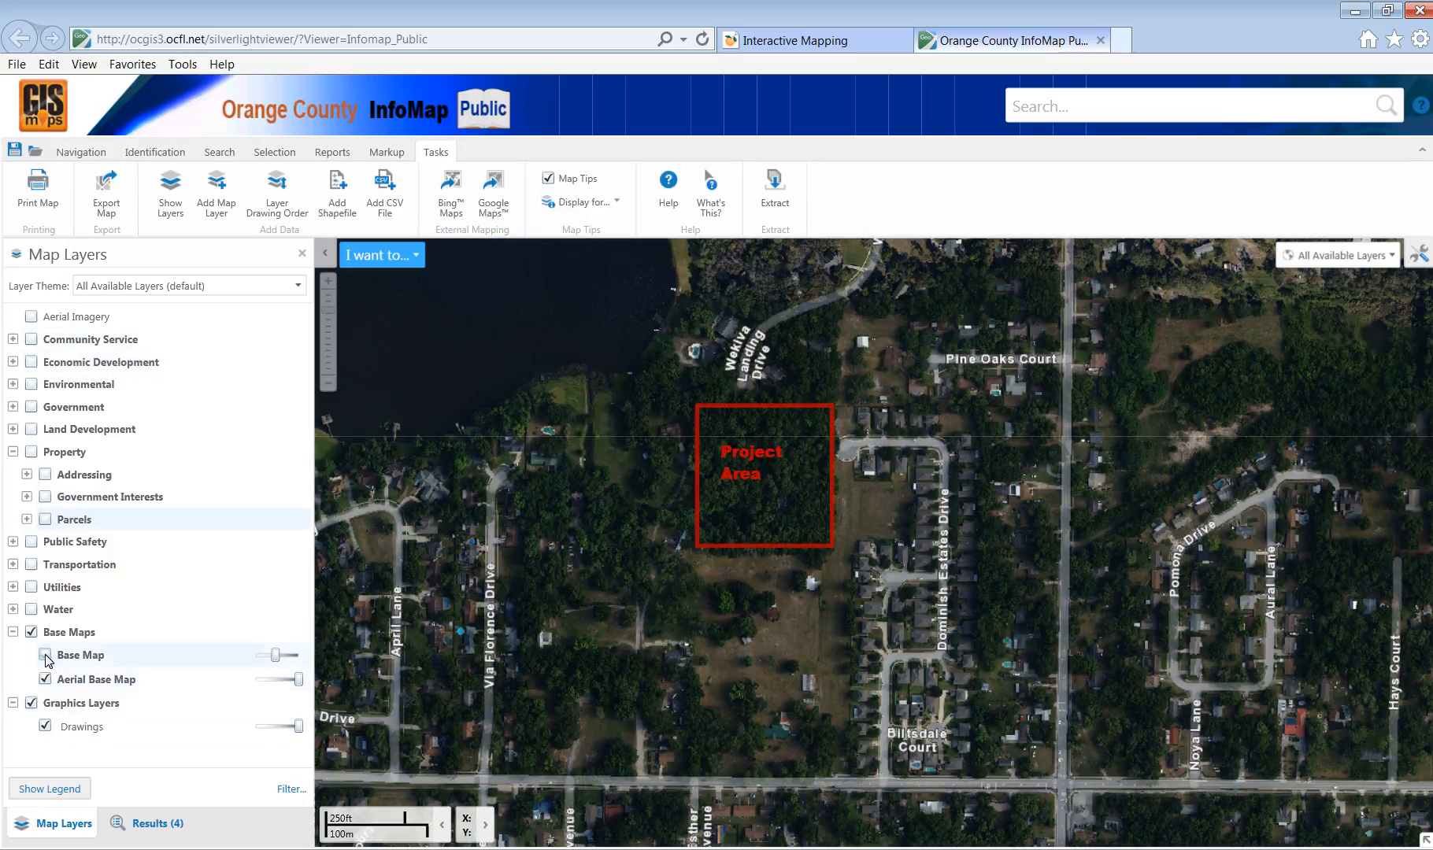
left_click(38, 189)
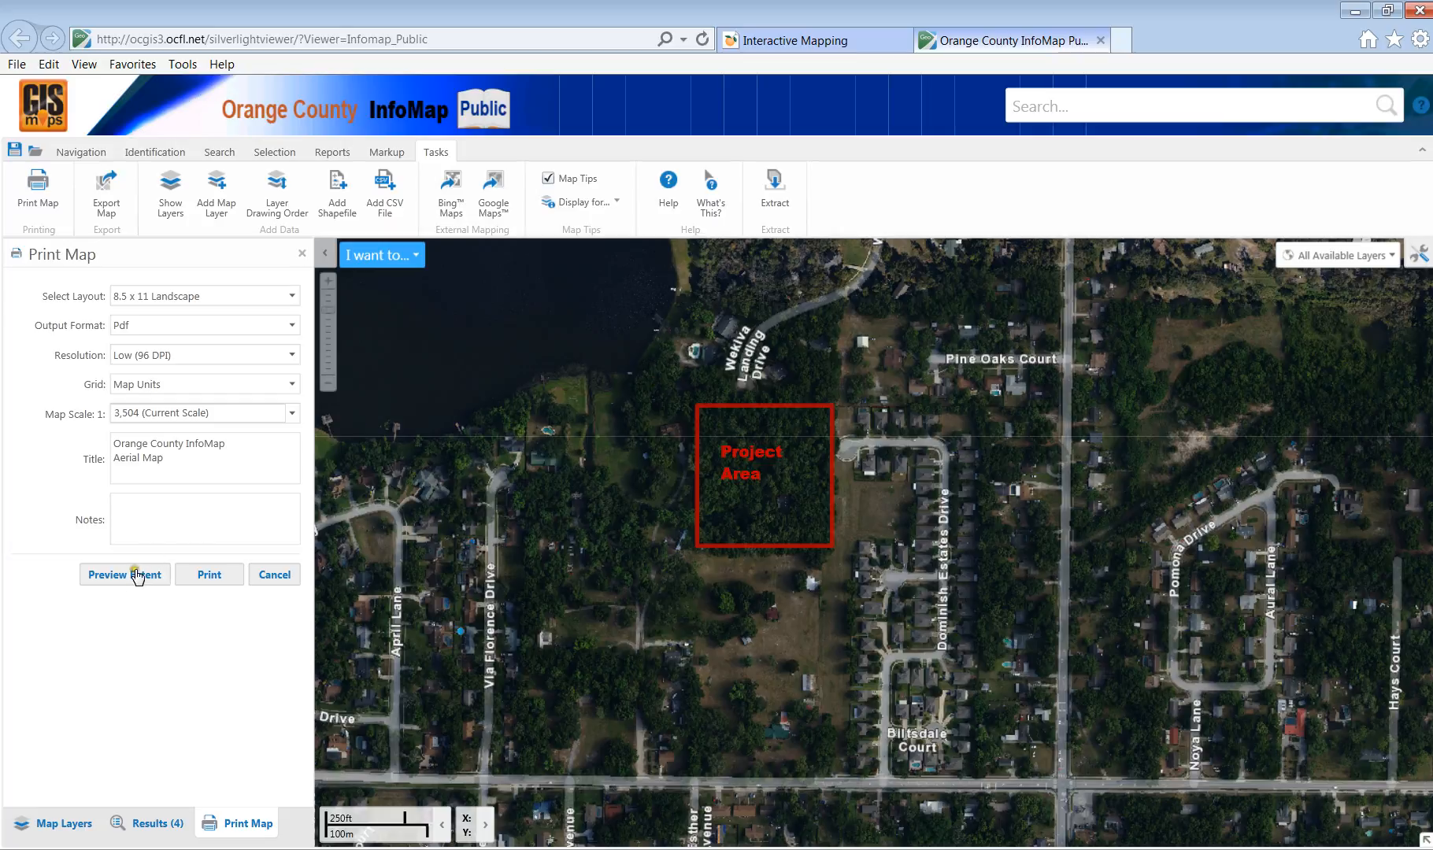
left_click(211, 575)
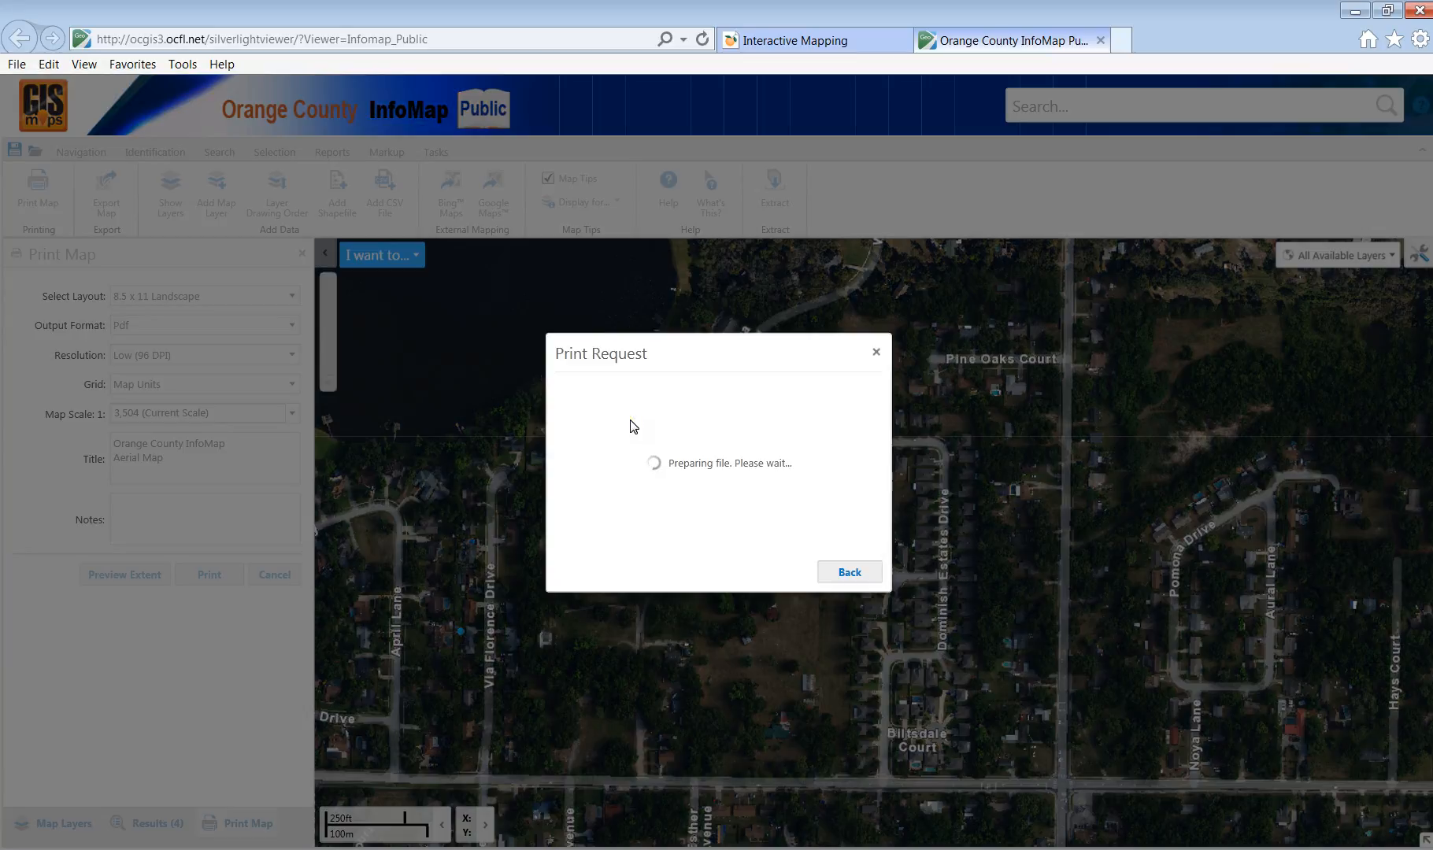
left_click(798, 578)
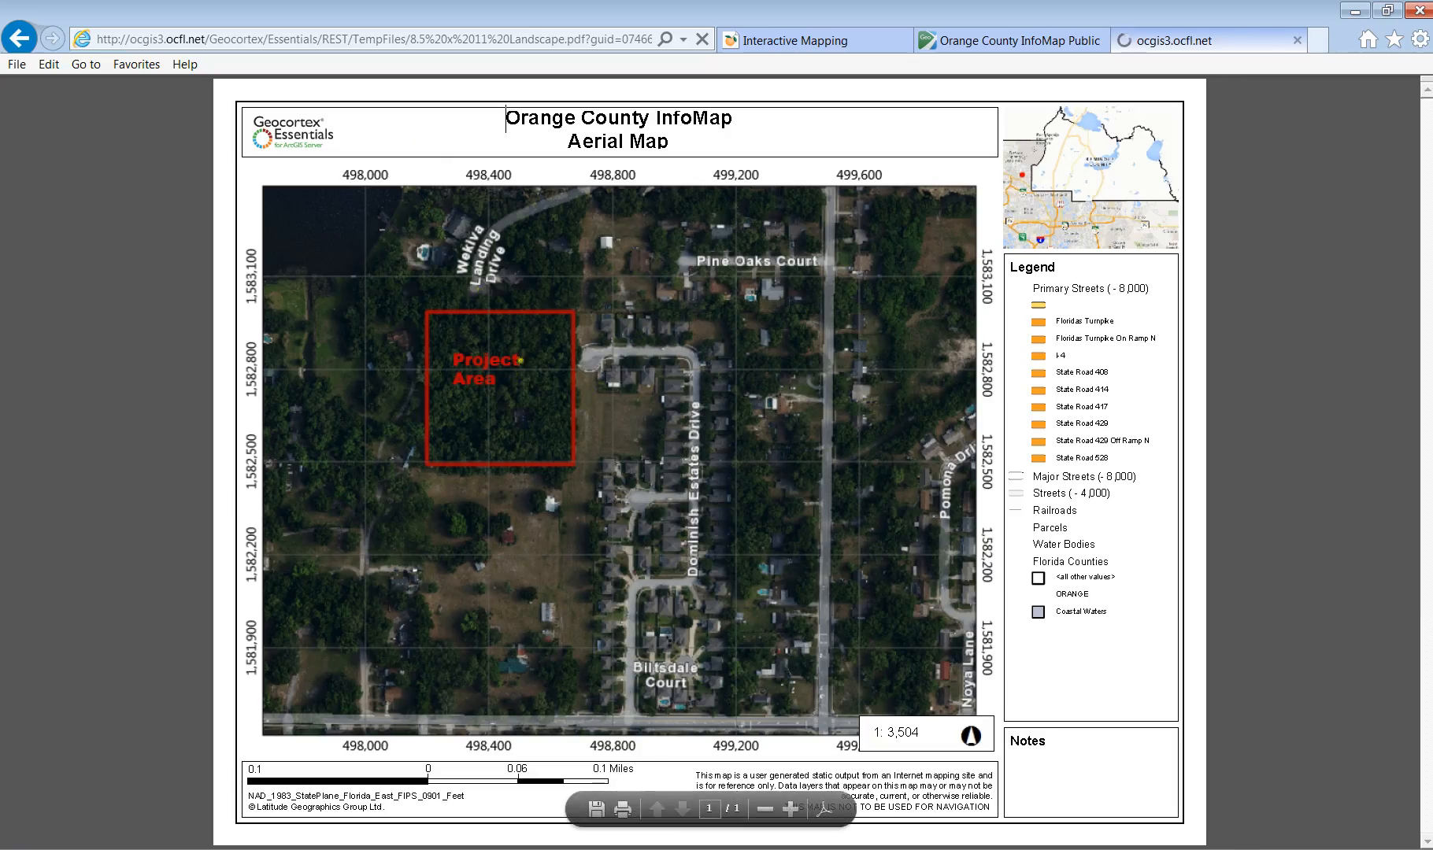
Save the aerial-only PDF to the desktop as 'Aerial of Project - a'.
left_click(596, 809)
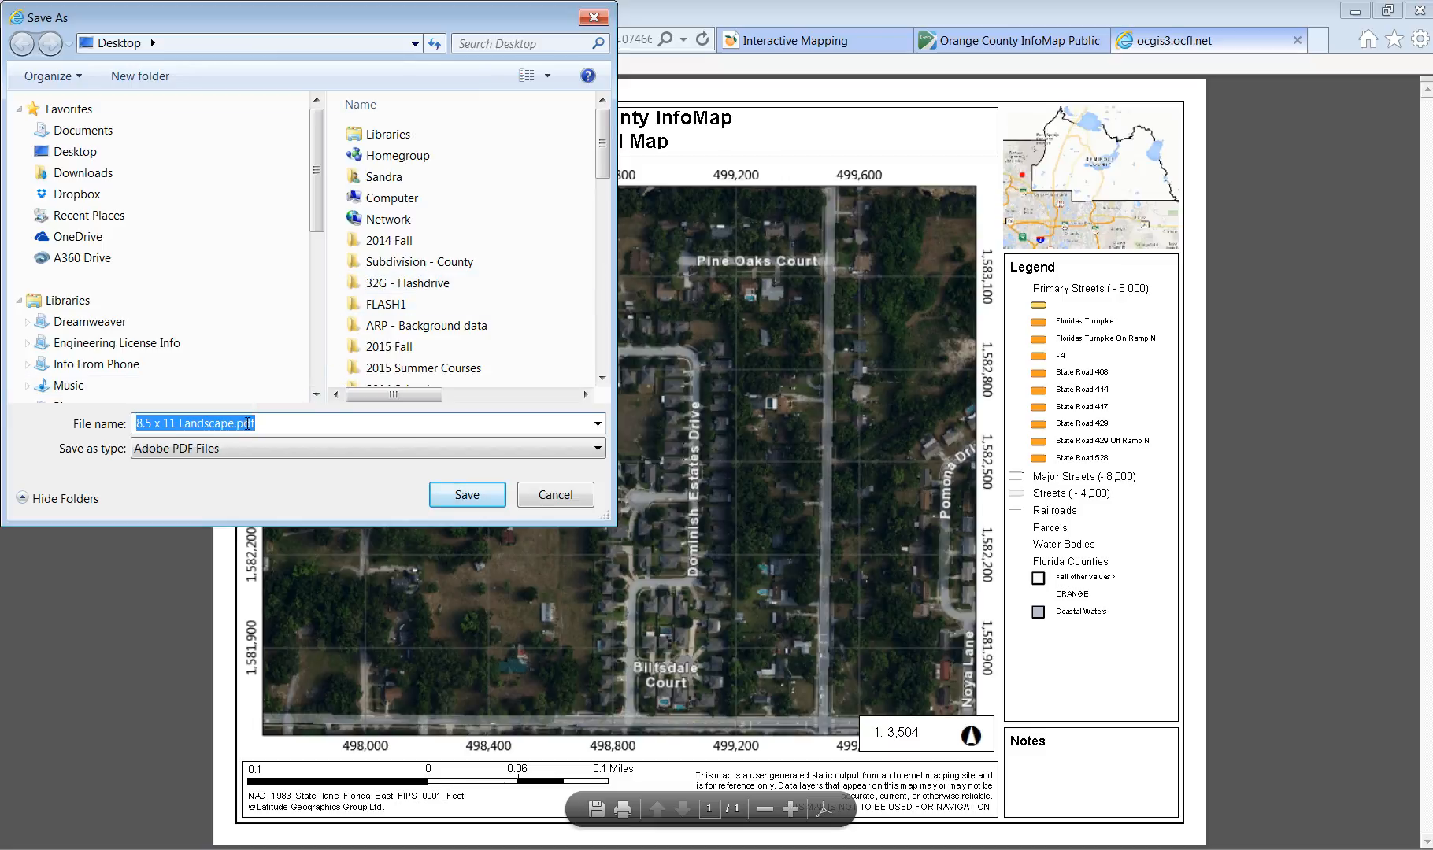
type("Aeir")
key("BackSpace")
key("BackSpace")
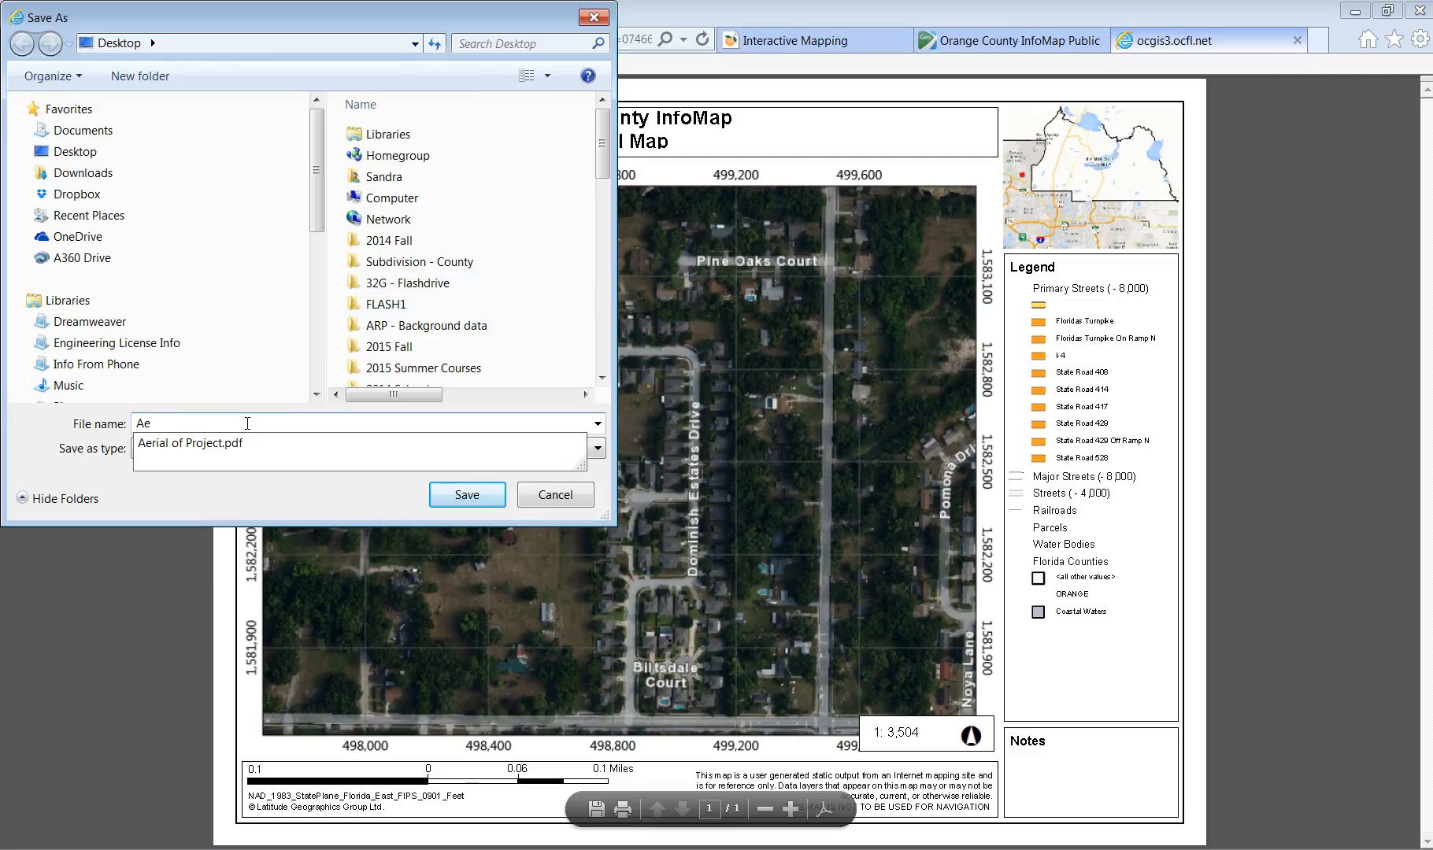
left_click(201, 445)
left_click(220, 424)
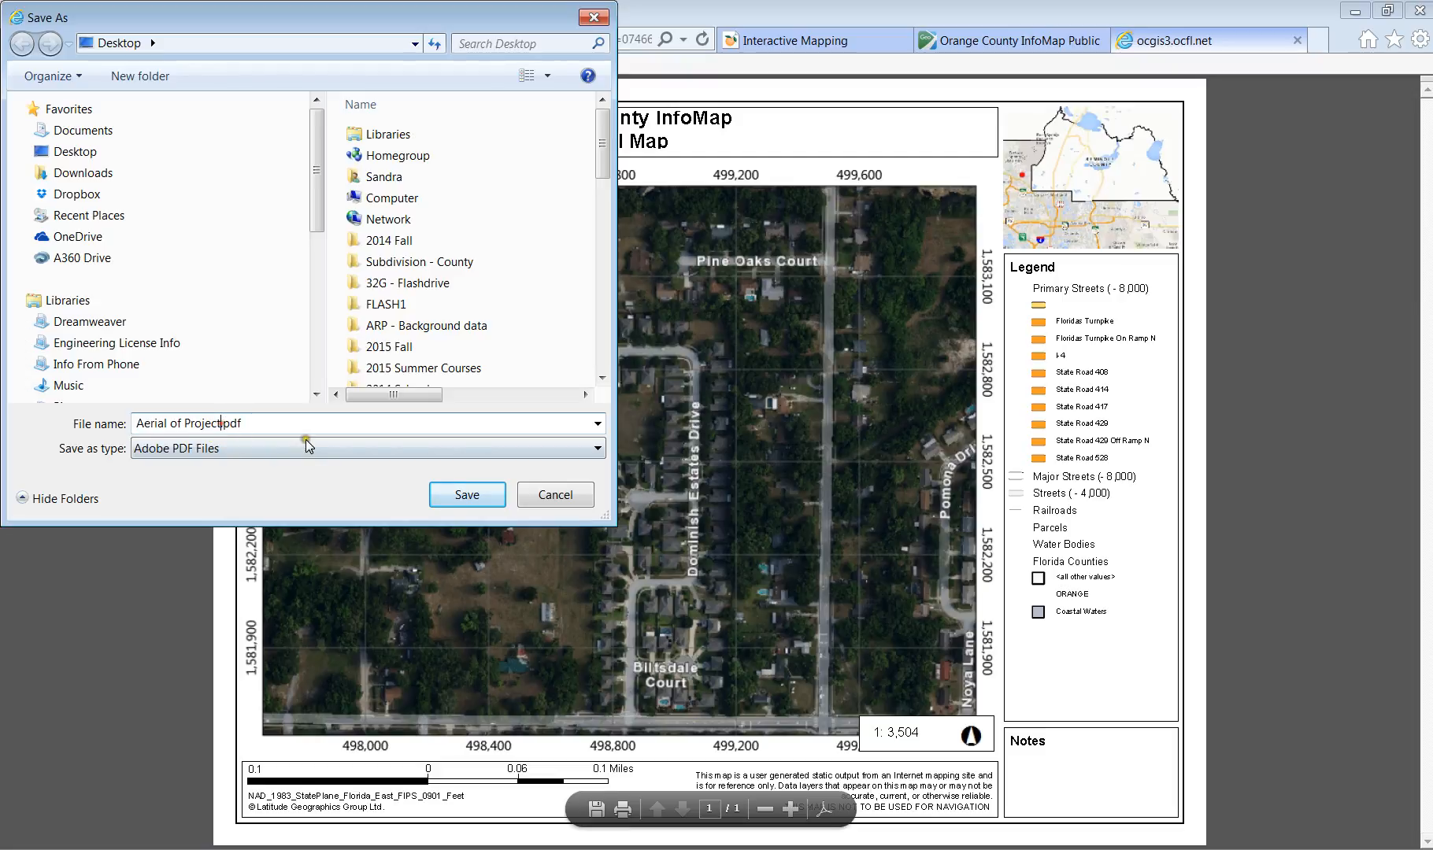
type("- a")
key("Return")
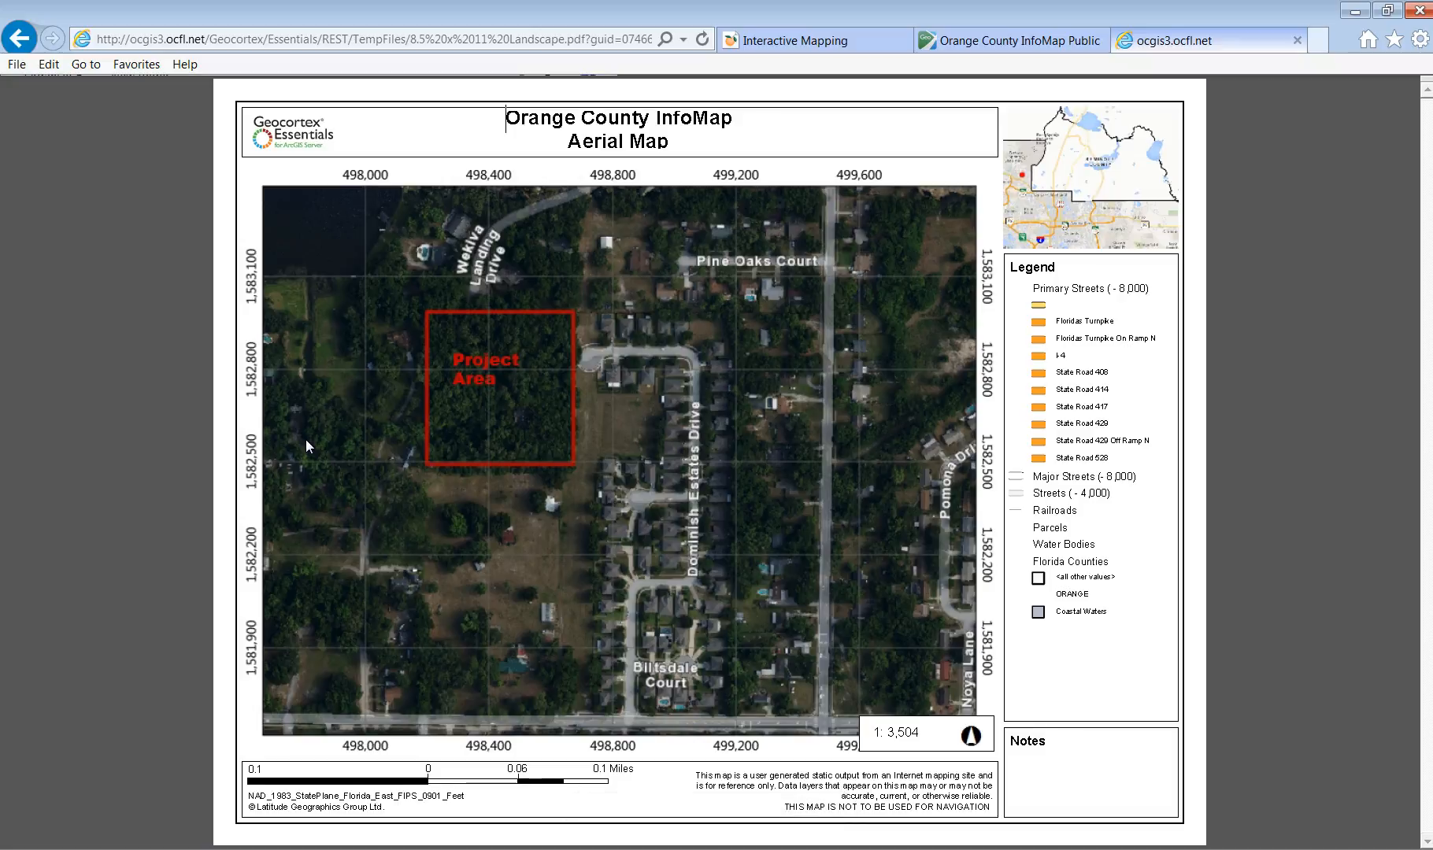